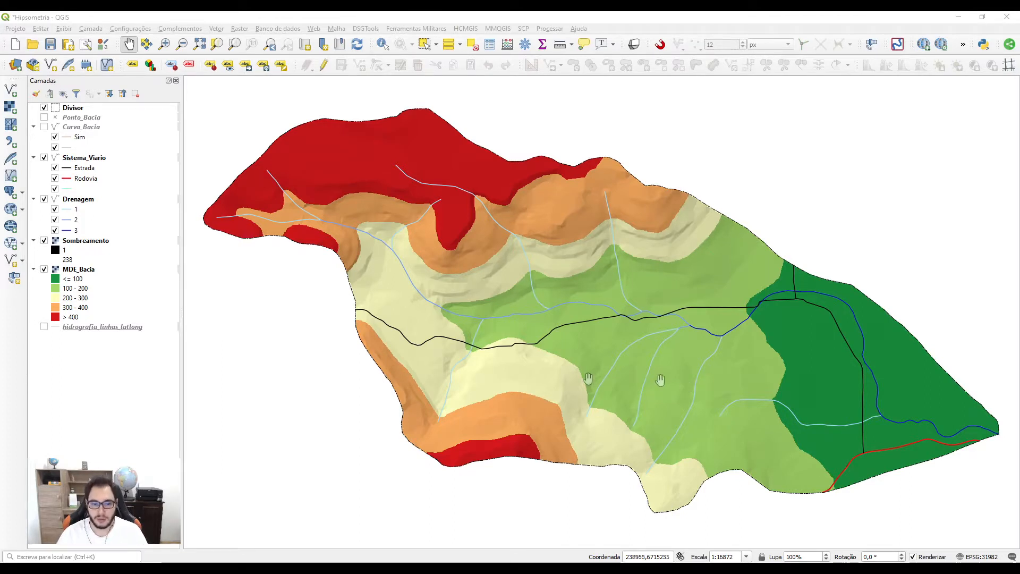
# Step: Check the source coordinate reference system in the MDE_Bacia layer's properties
pyautogui.click(83, 269)
pyautogui.rightClick(84, 269)
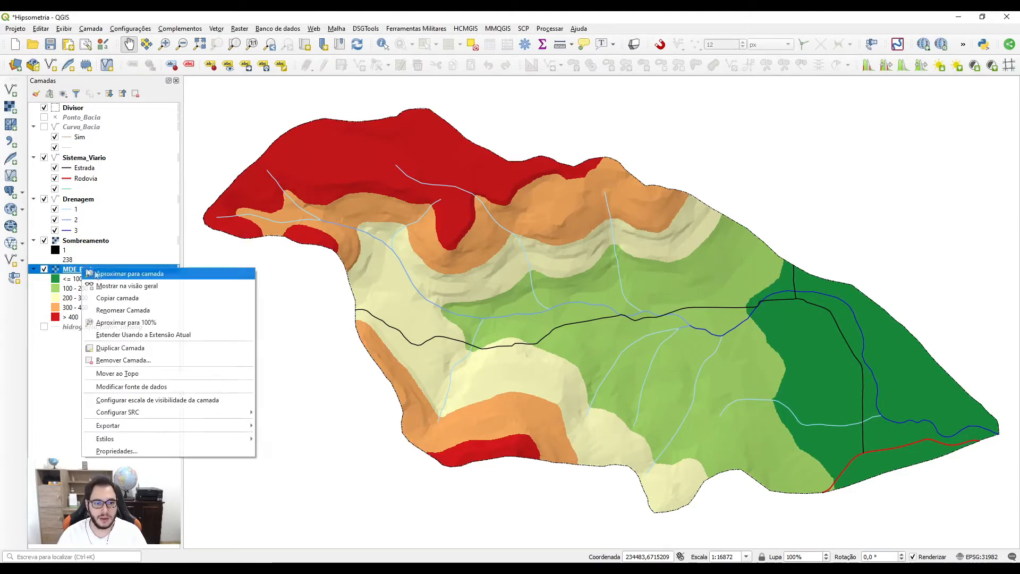
pyautogui.click(139, 451)
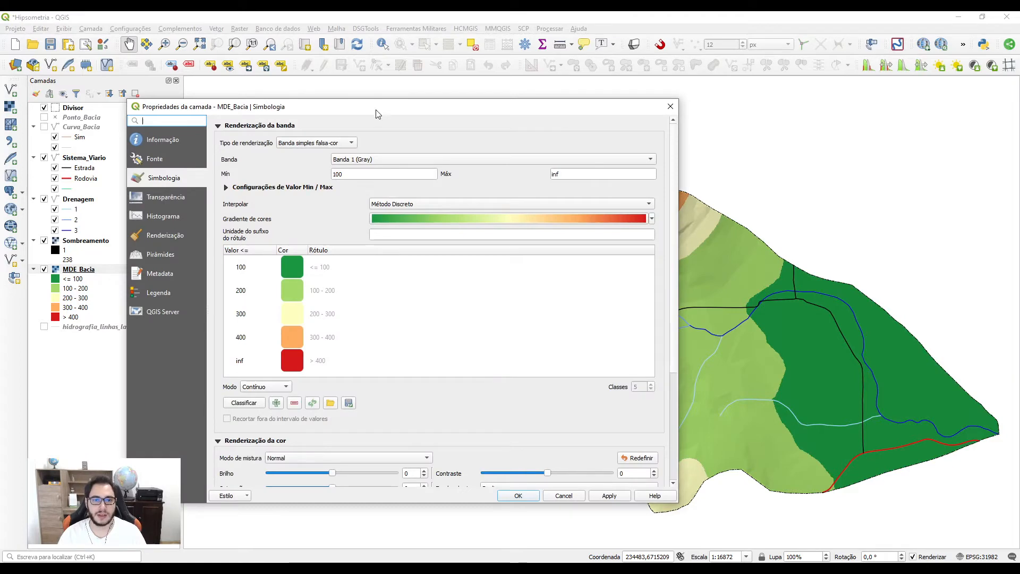
pyautogui.click(263, 151)
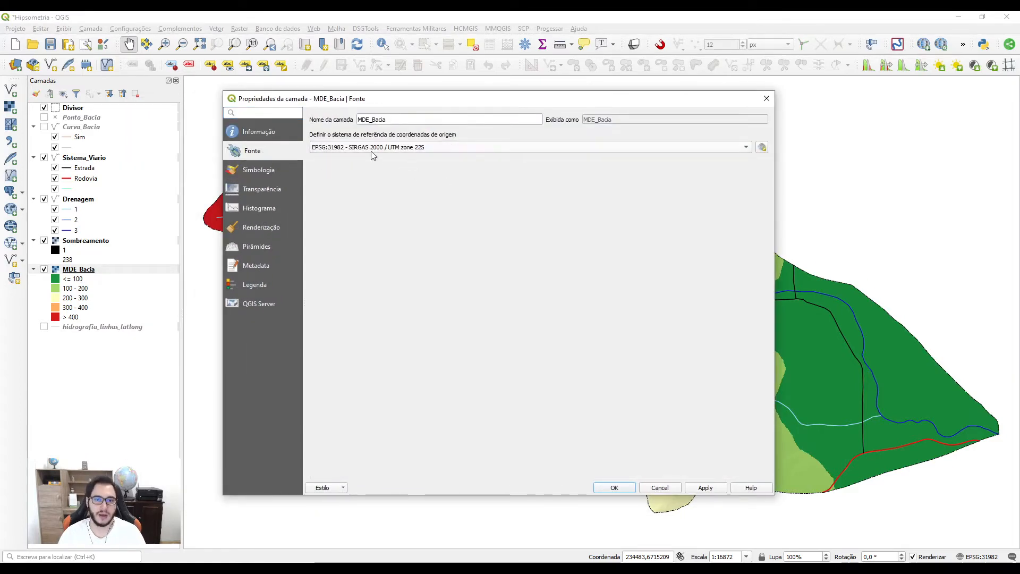
pyautogui.moveTo(396, 154)
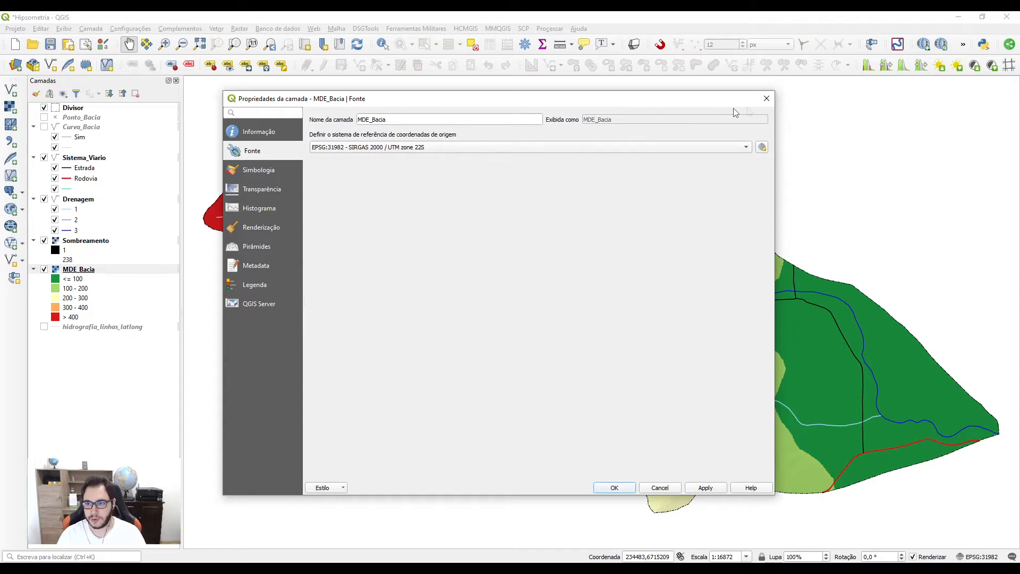
pyautogui.click(766, 99)
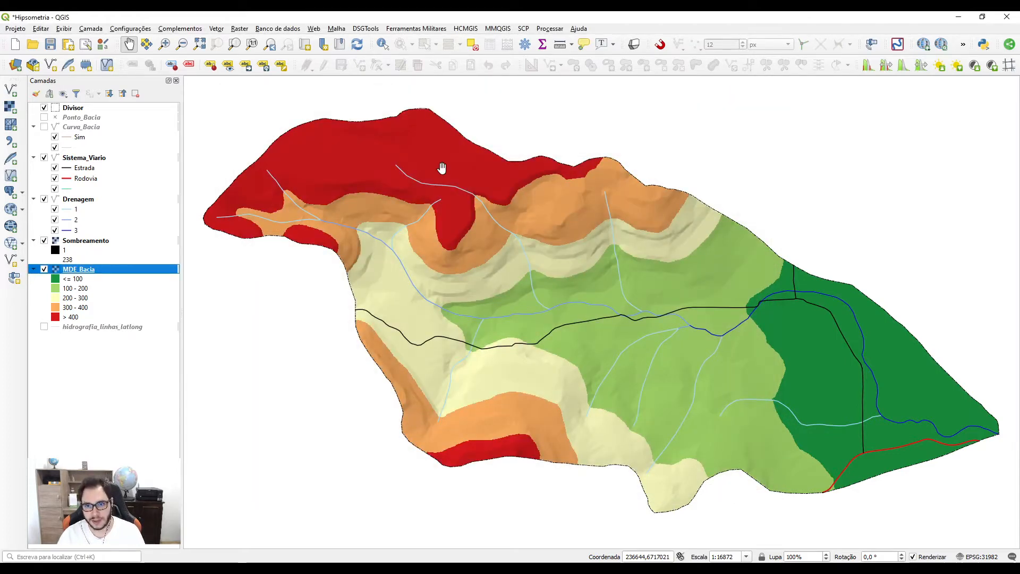
# Step: Check in the installed plugins list that the Processing plugin is enabled
pyautogui.click(552, 29)
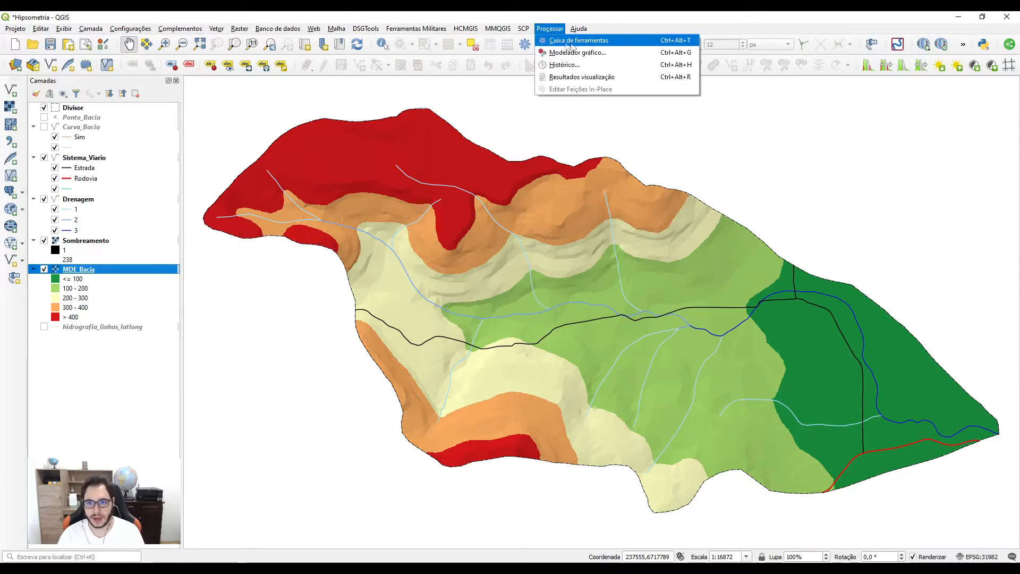
pyautogui.click(560, 28)
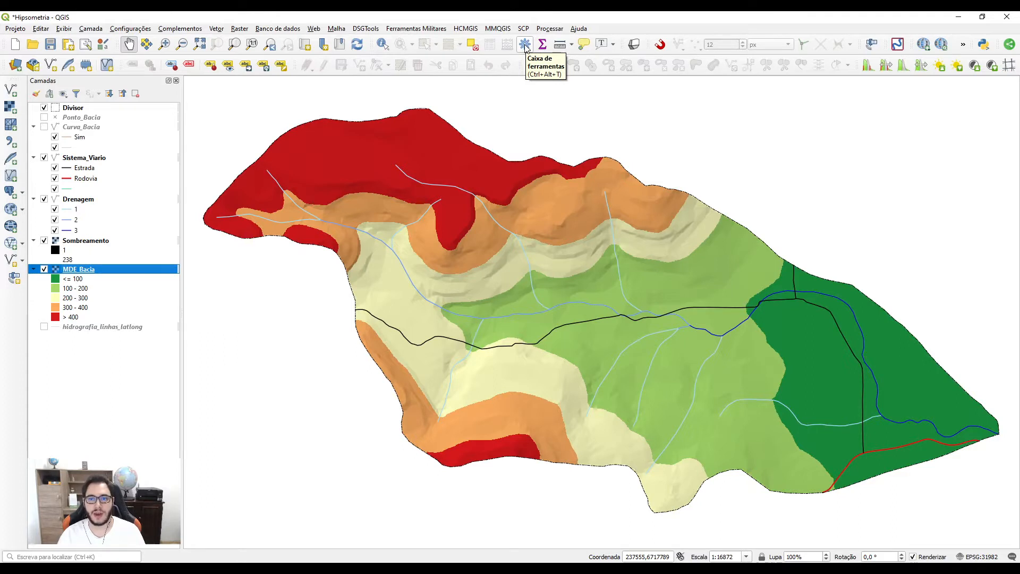
pyautogui.click(548, 30)
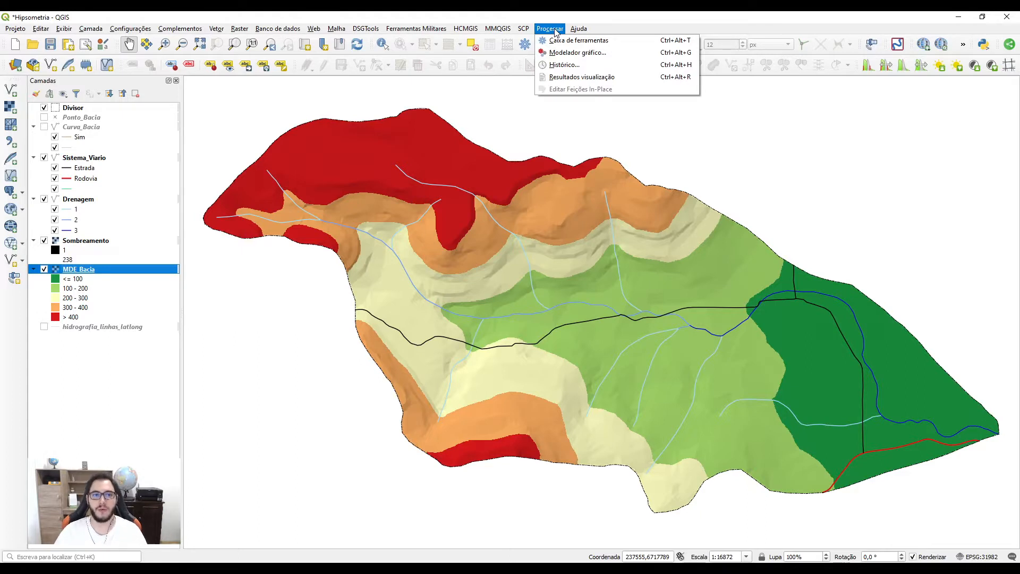
pyautogui.moveTo(242, 29)
pyautogui.moveTo(180, 28)
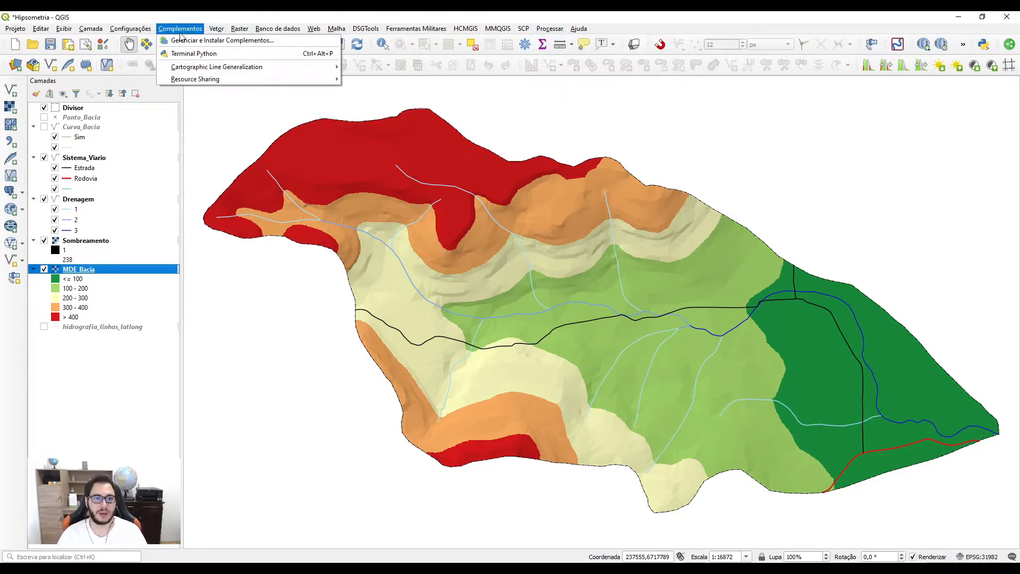
pyautogui.click(187, 42)
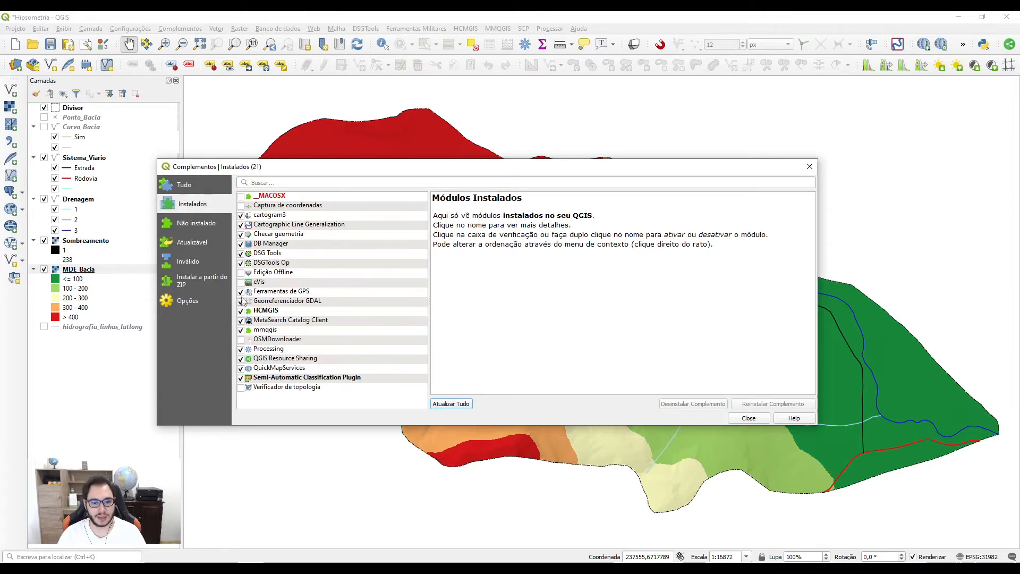
pyautogui.click(268, 350)
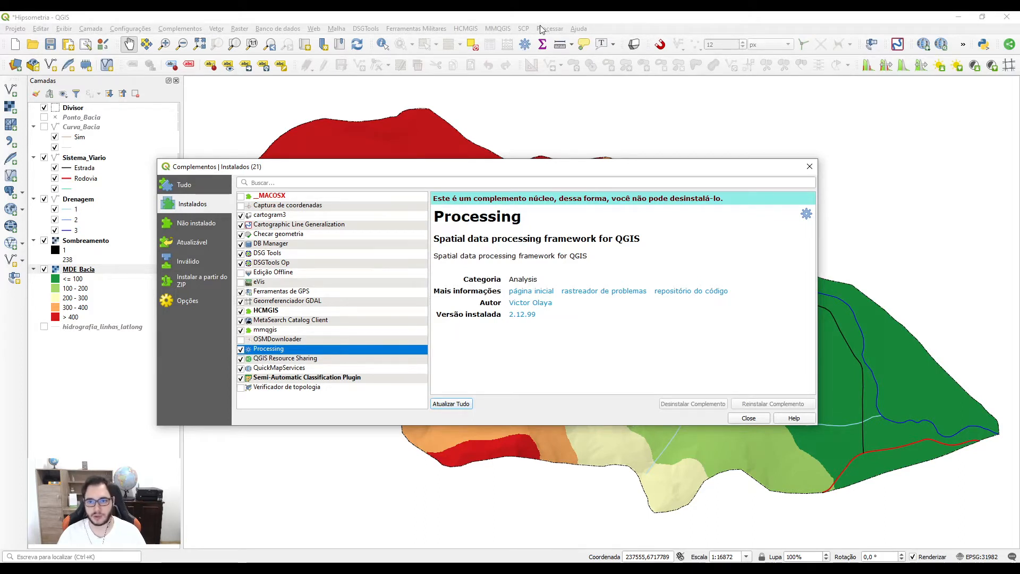
pyautogui.click(809, 167)
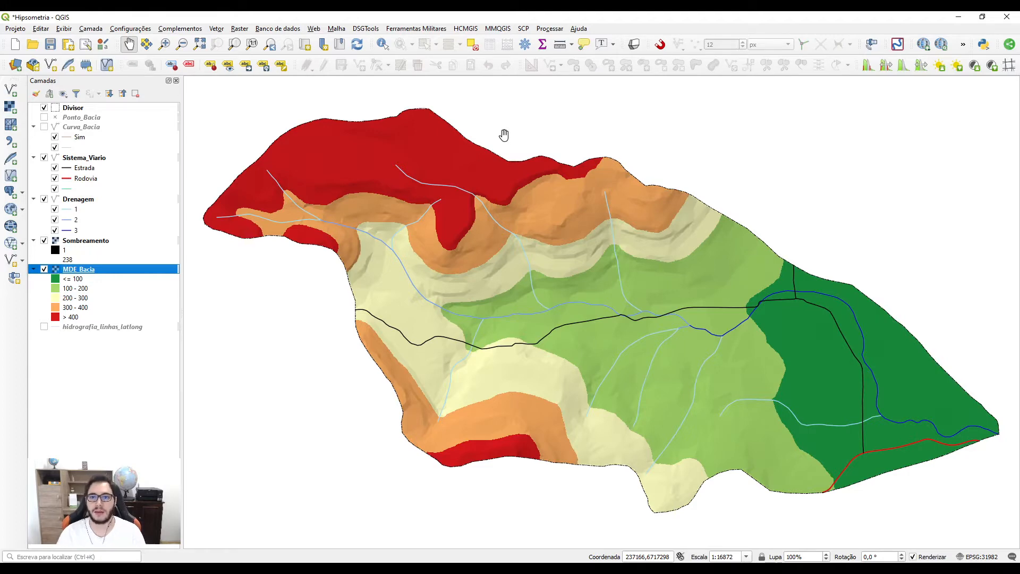
# Step: Search the processing toolbox for "slope" and open the GDAL Declividade raster analysis tool
pyautogui.click(524, 45)
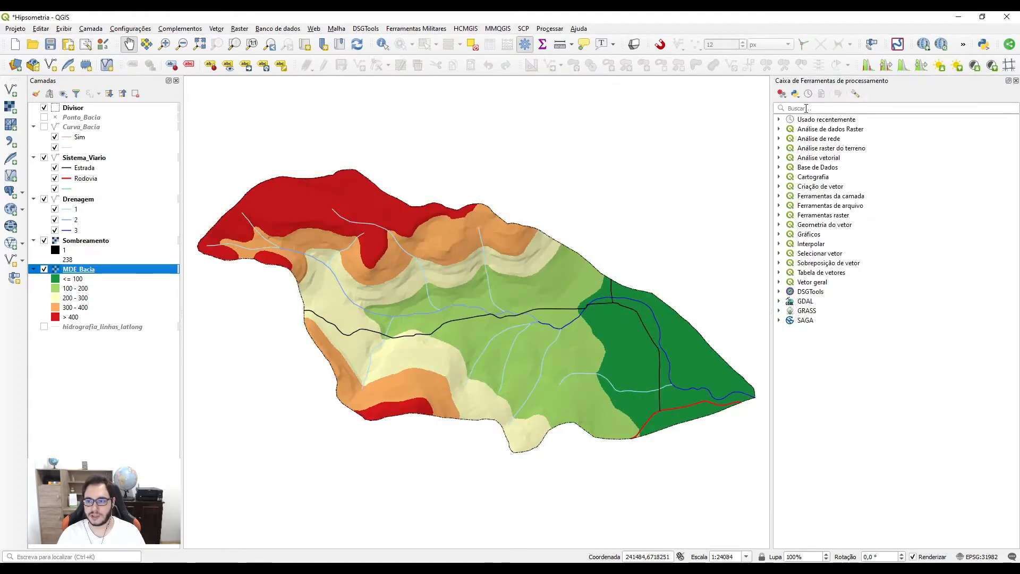
pyautogui.write('slop')
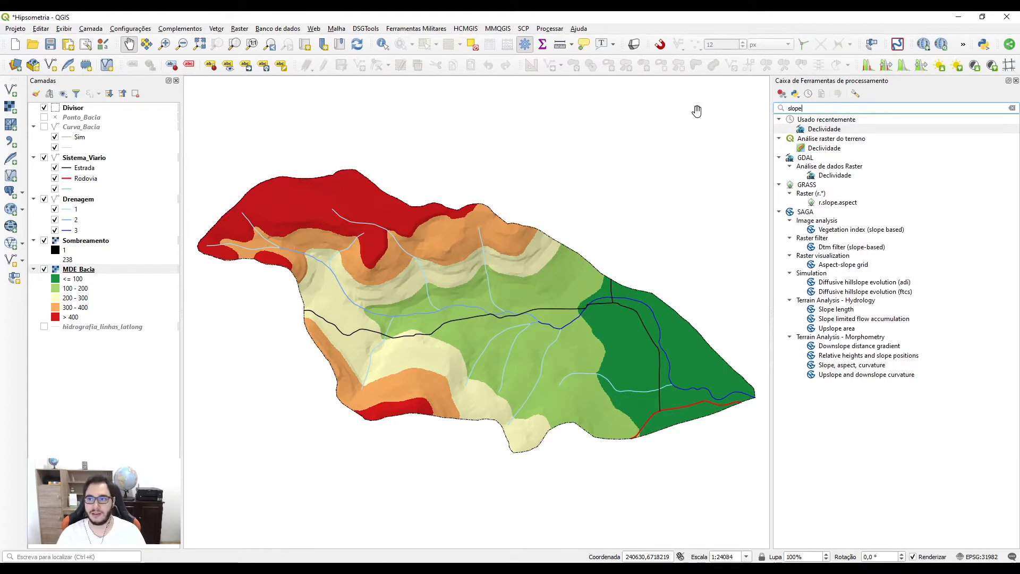
pyautogui.write('e')
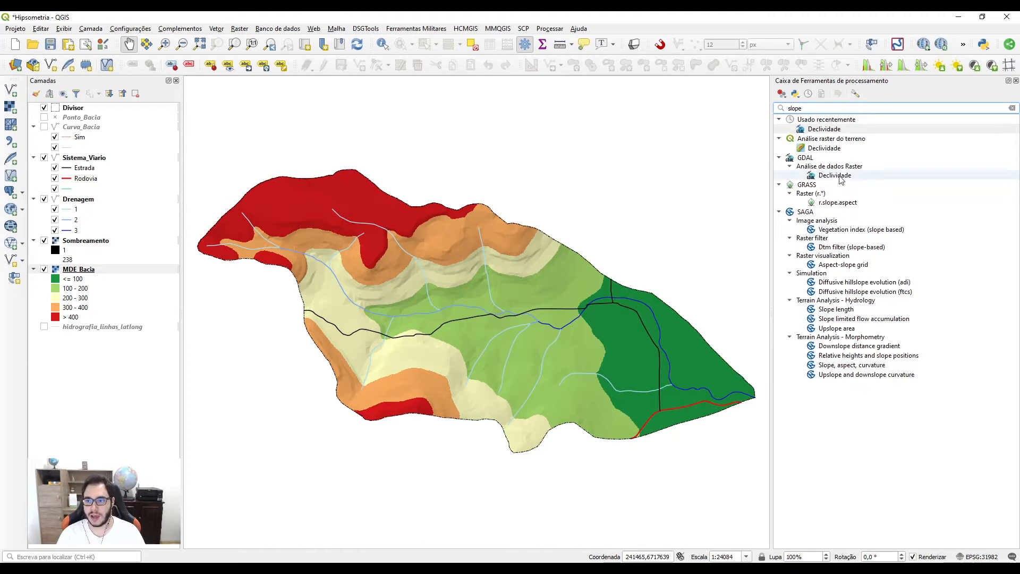
pyautogui.click(827, 176)
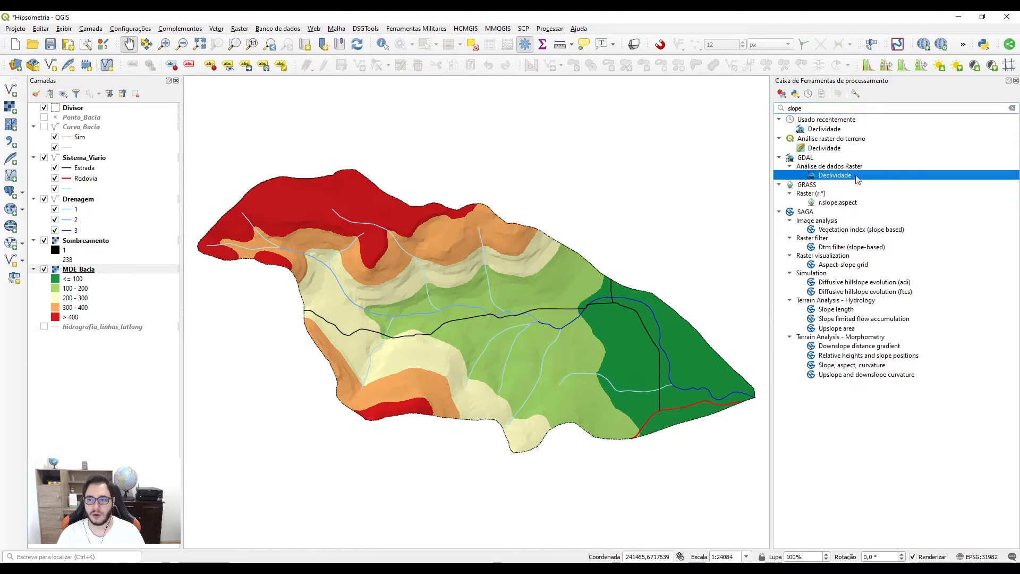
pyautogui.doubleClick(827, 177)
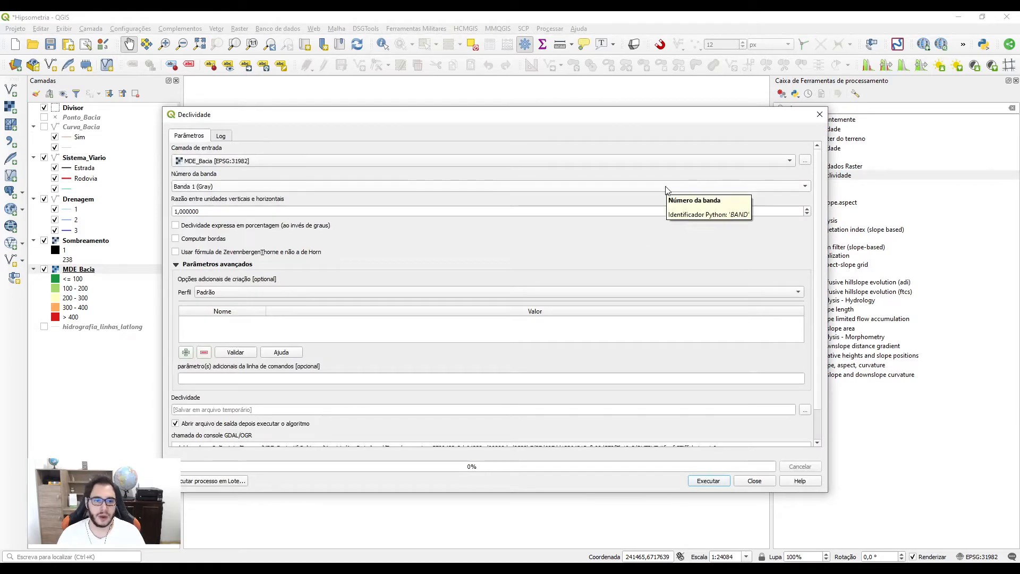
pyautogui.moveTo(402, 119); pyautogui.dragTo(443, 118)
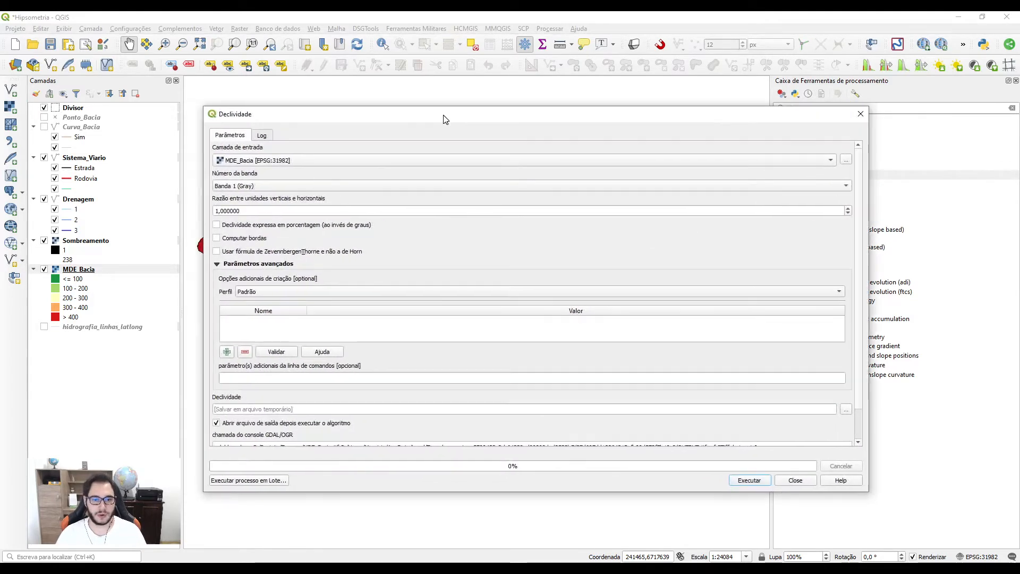
# Step: Choose MDE_Bacia as the slope input layer and express the slope as a percentage instead of degrees
pyautogui.click(256, 162)
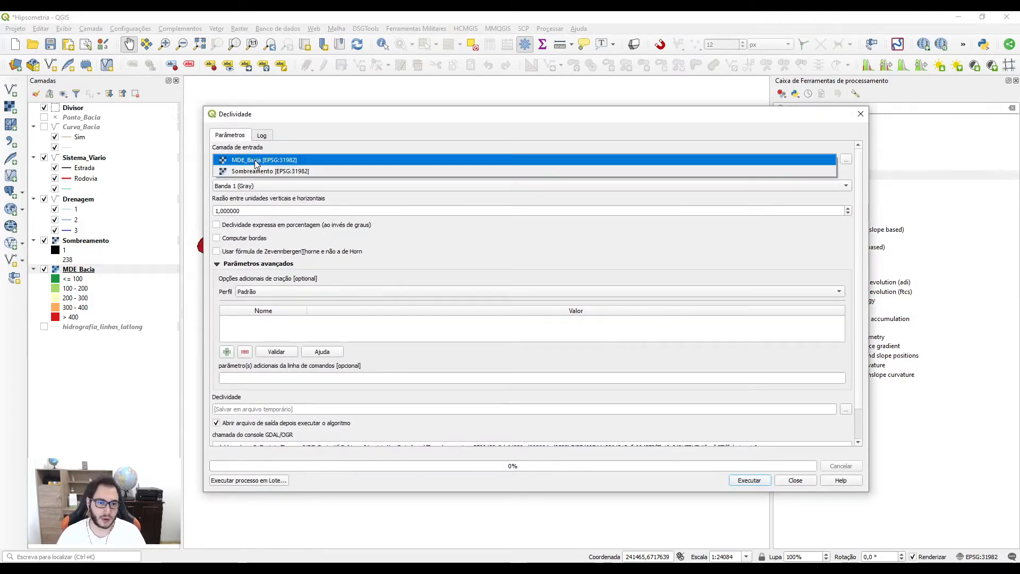
pyautogui.click(257, 161)
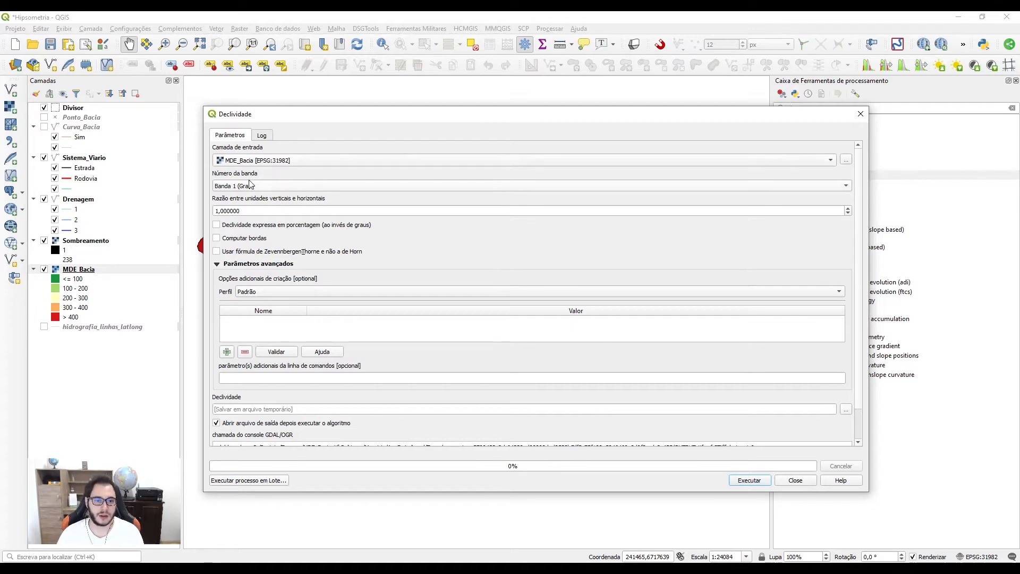
pyautogui.doubleClick(250, 210)
pyautogui.click(263, 208)
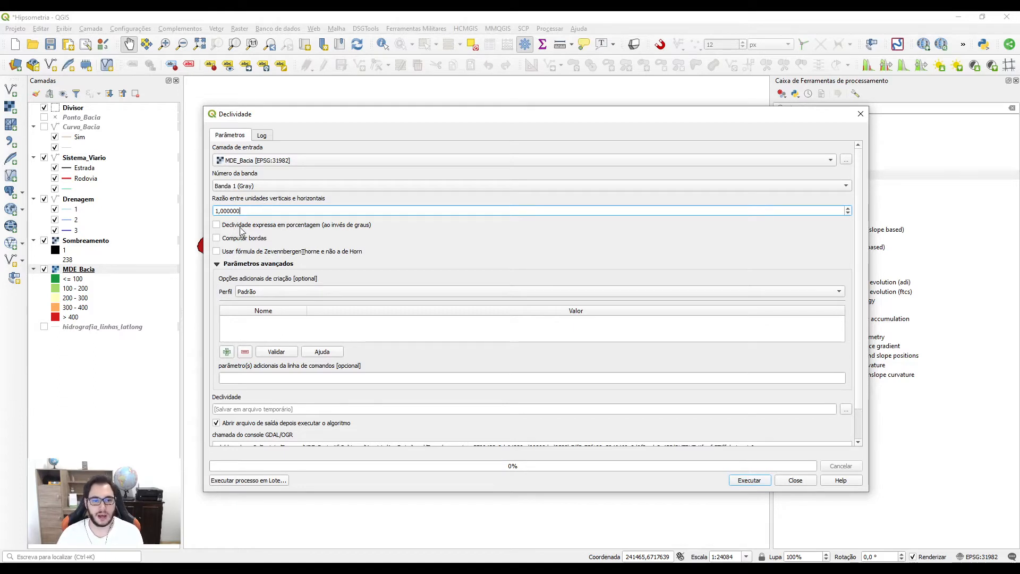
pyautogui.click(216, 224)
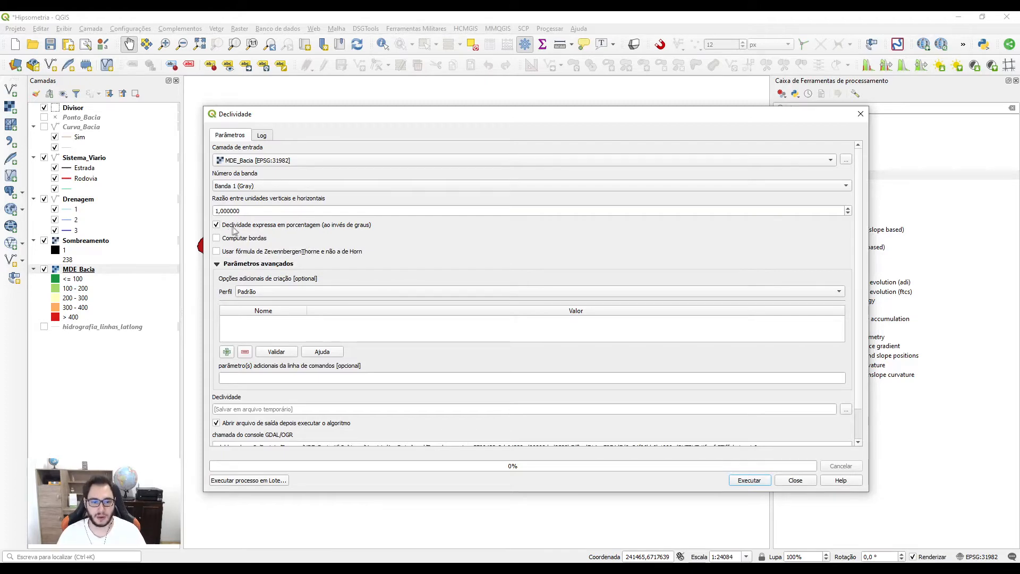
# Step: Set the slope output to a TIF file named Slope in the C:/Projeto/Terreno folder
pyautogui.moveTo(858, 260); pyautogui.dragTo(857, 319)
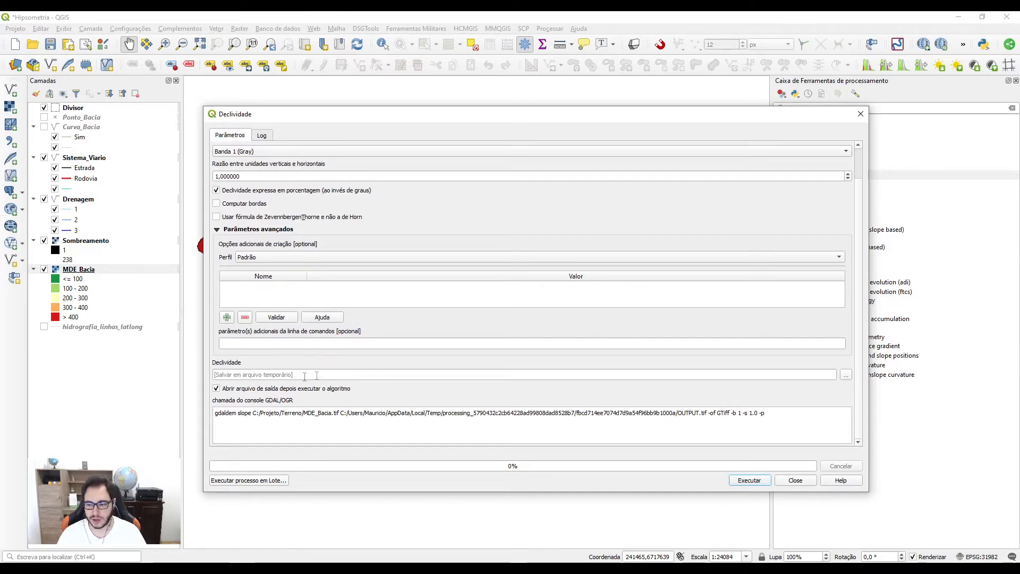
pyautogui.click(846, 375)
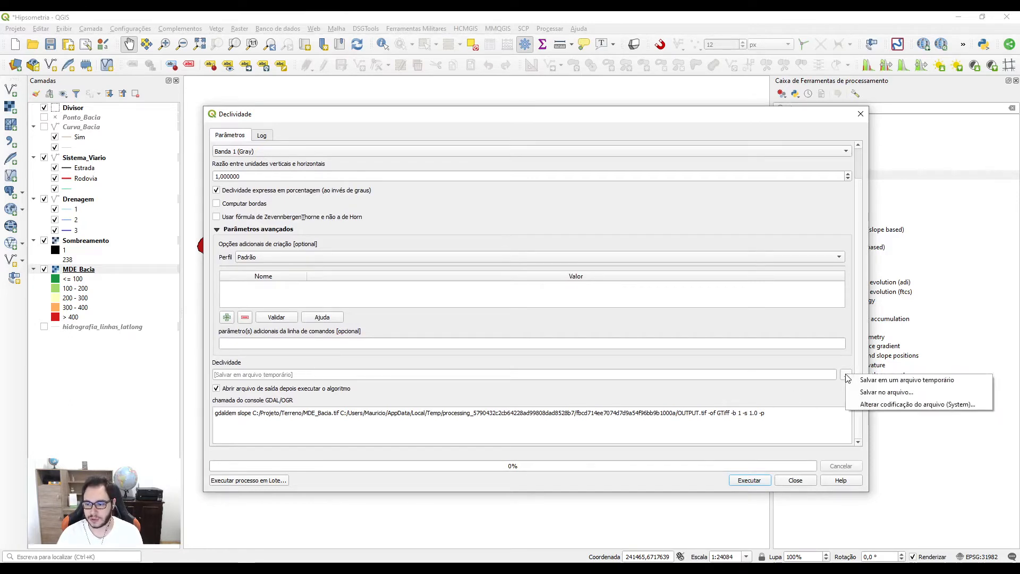
pyautogui.click(872, 393)
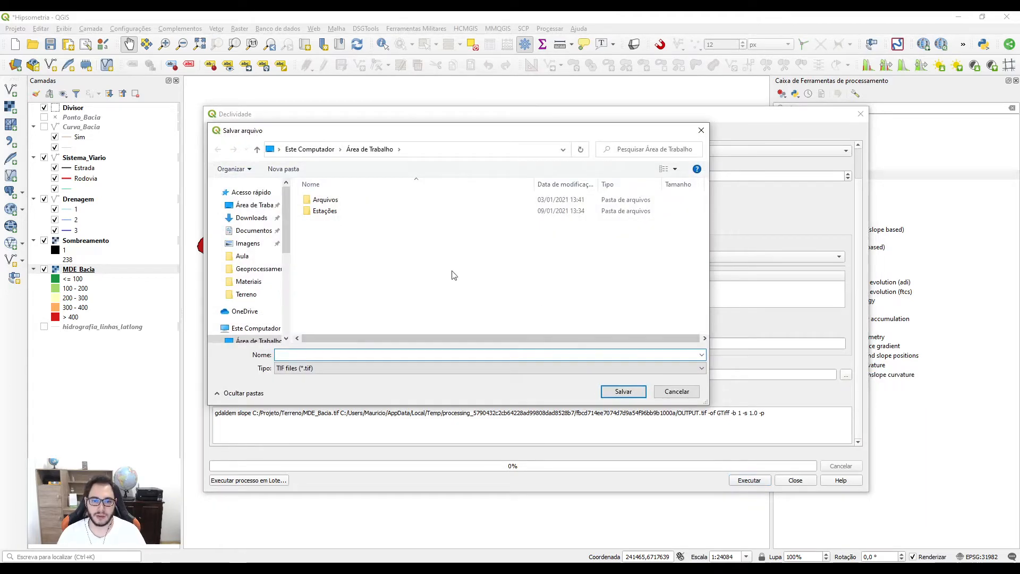
pyautogui.scroll(-3, 249, 297)
pyautogui.scroll(-1, 253, 295)
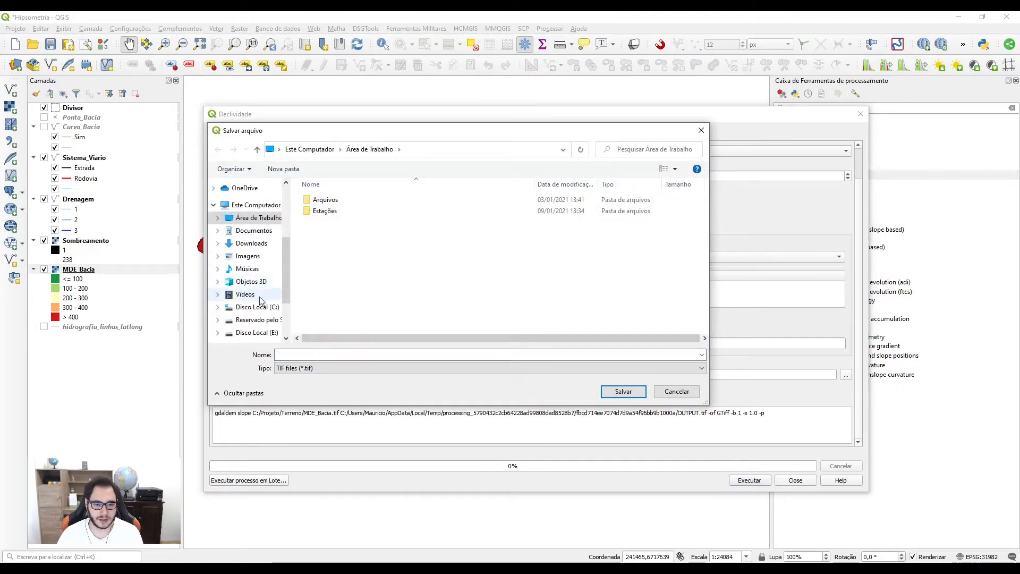
pyautogui.click(260, 308)
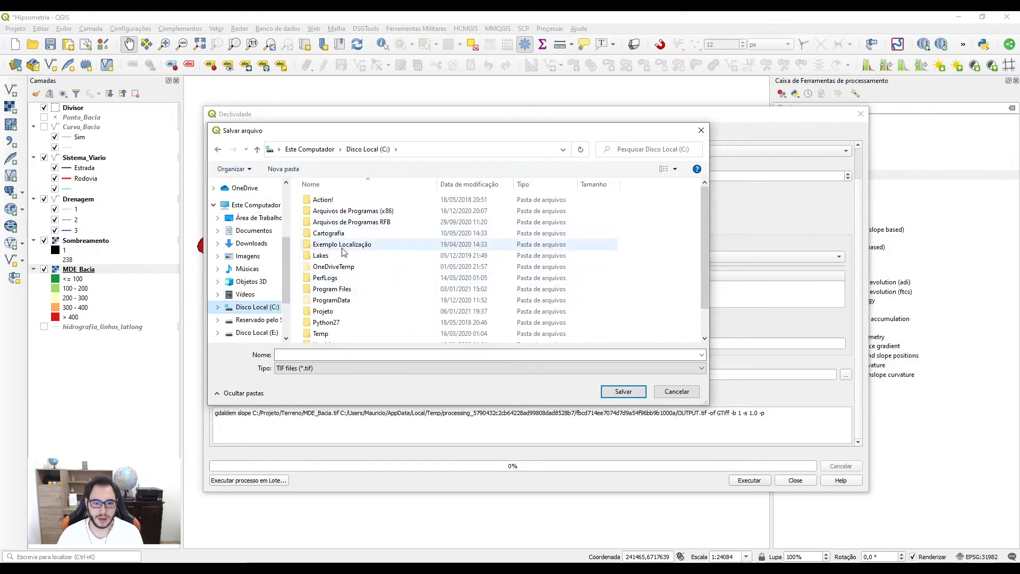
pyautogui.doubleClick(332, 311)
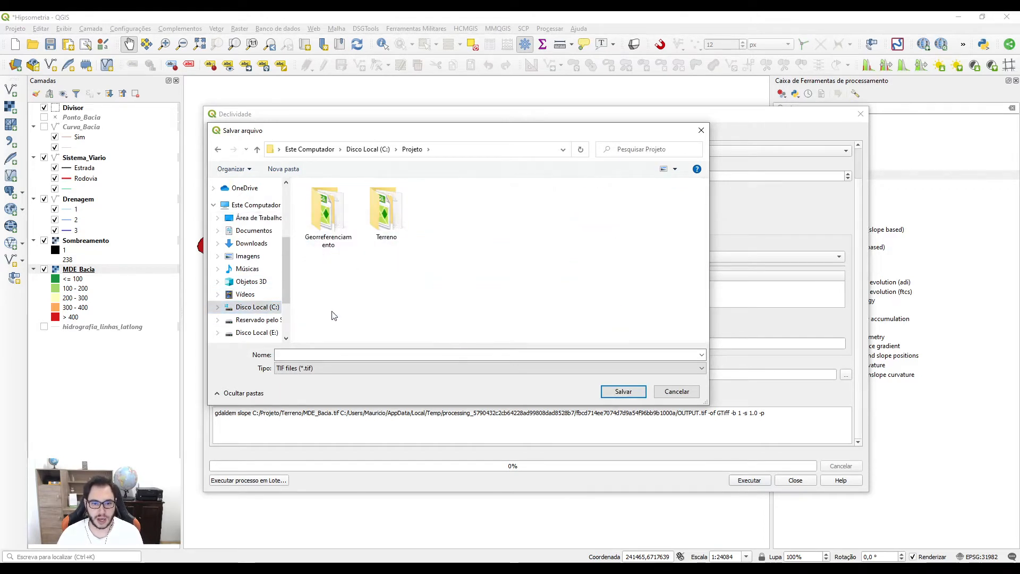
pyautogui.click(376, 226)
pyautogui.doubleClick(376, 226)
pyautogui.click(337, 355)
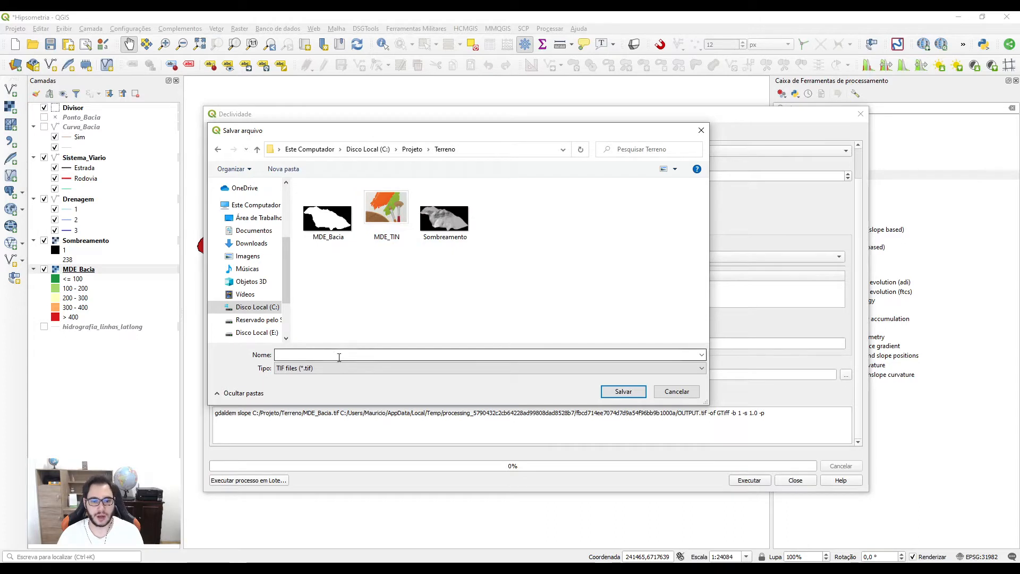
pyautogui.write('S')
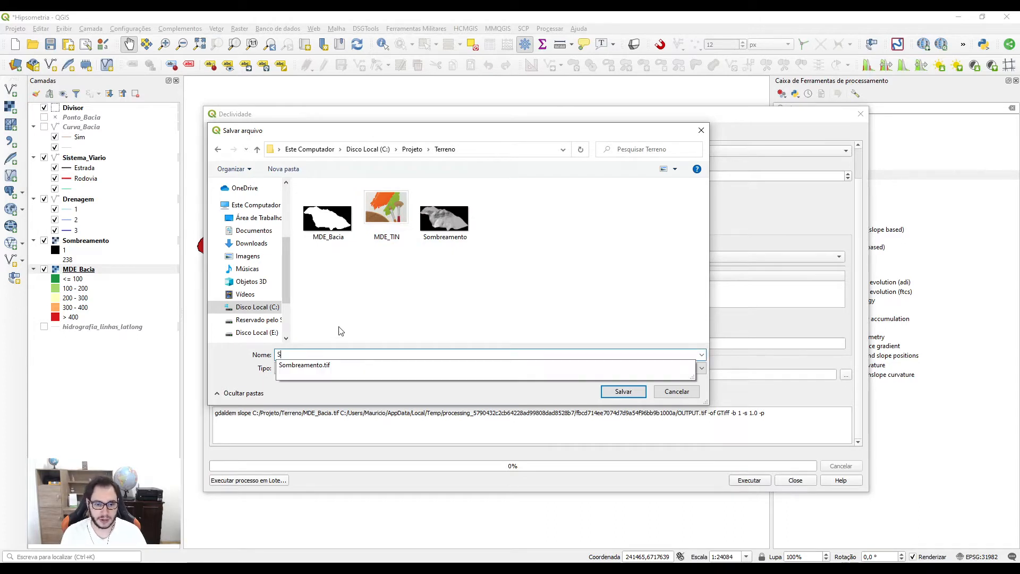
pyautogui.write('lope')
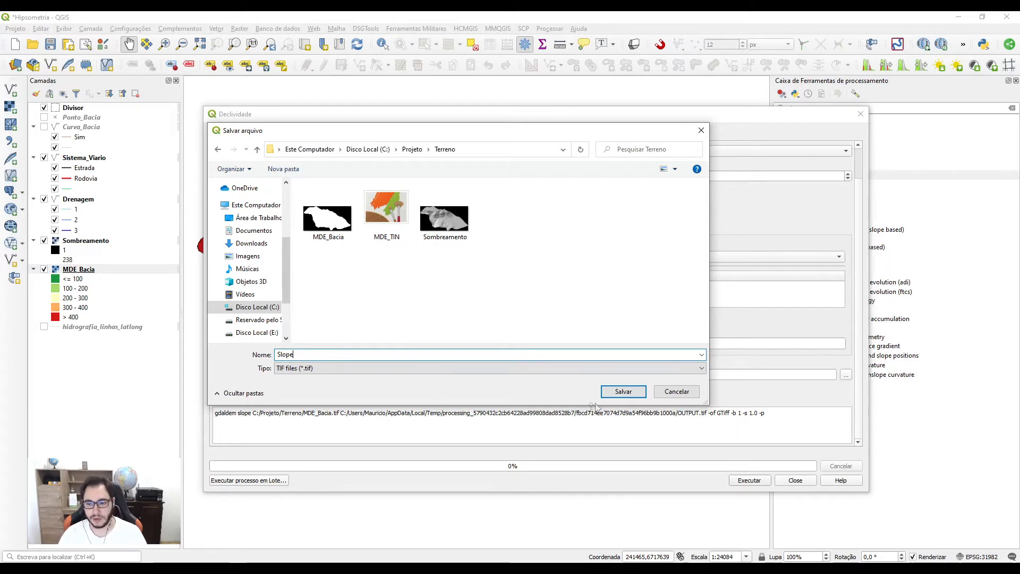
pyautogui.click(611, 393)
# Step: Run the slope calculation, then close its dialog and the processing toolbox
pyautogui.moveTo(462, 121); pyautogui.dragTo(441, 113)
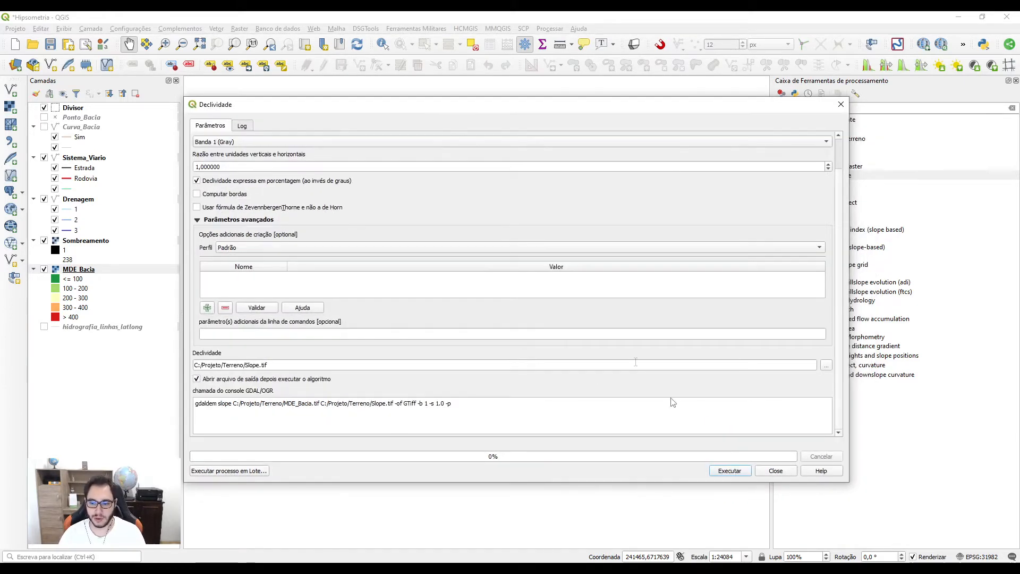
pyautogui.click(729, 471)
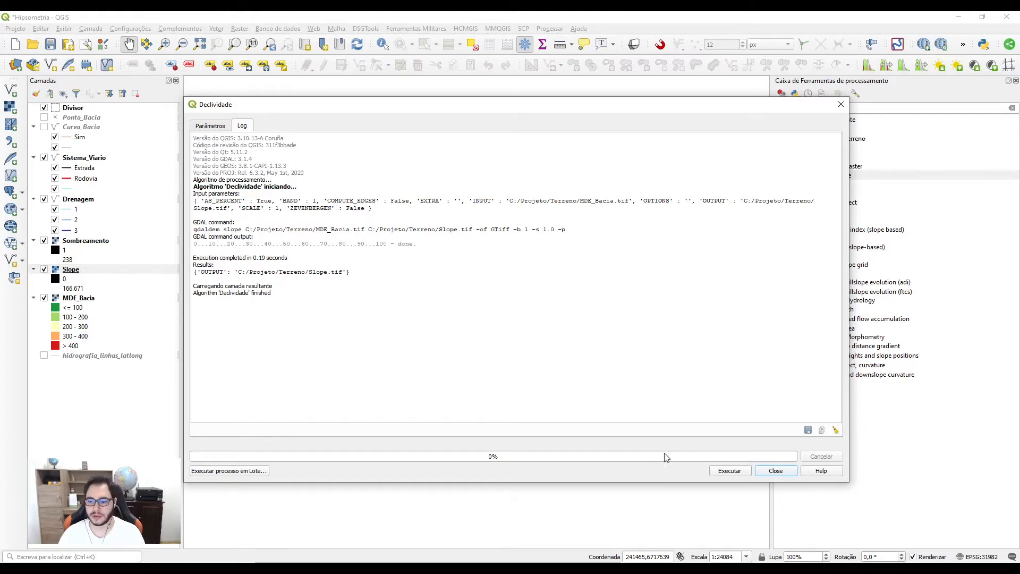
pyautogui.click(775, 470)
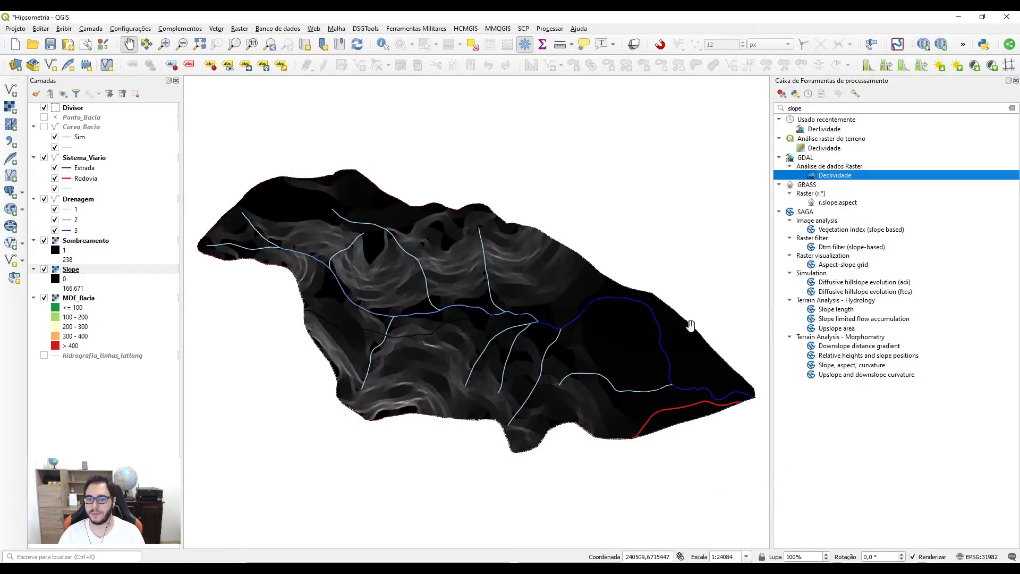
pyautogui.click(1015, 80)
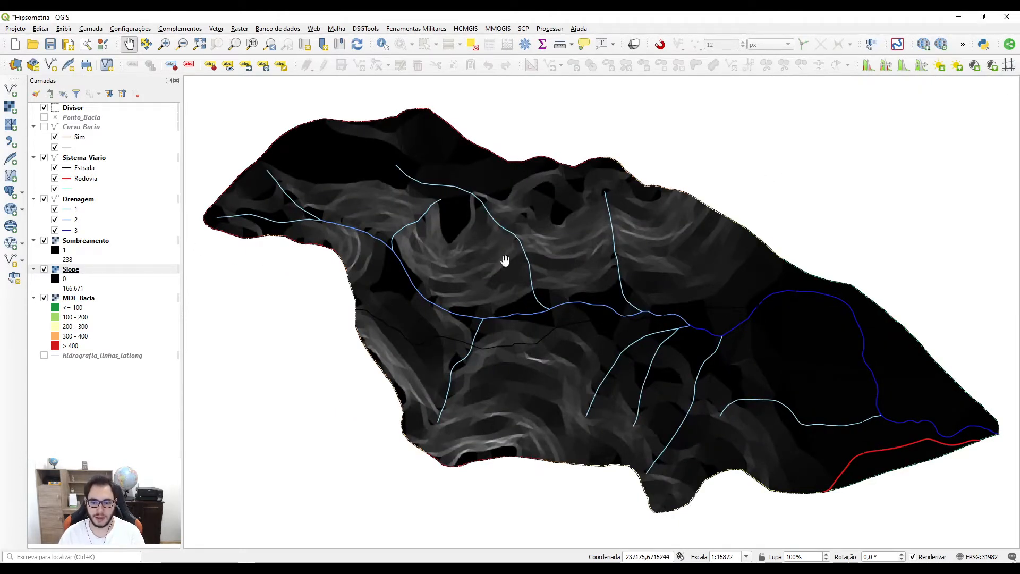
# Step: Open the symbology properties of the Slope layer
pyautogui.scroll(1, 471, 257)
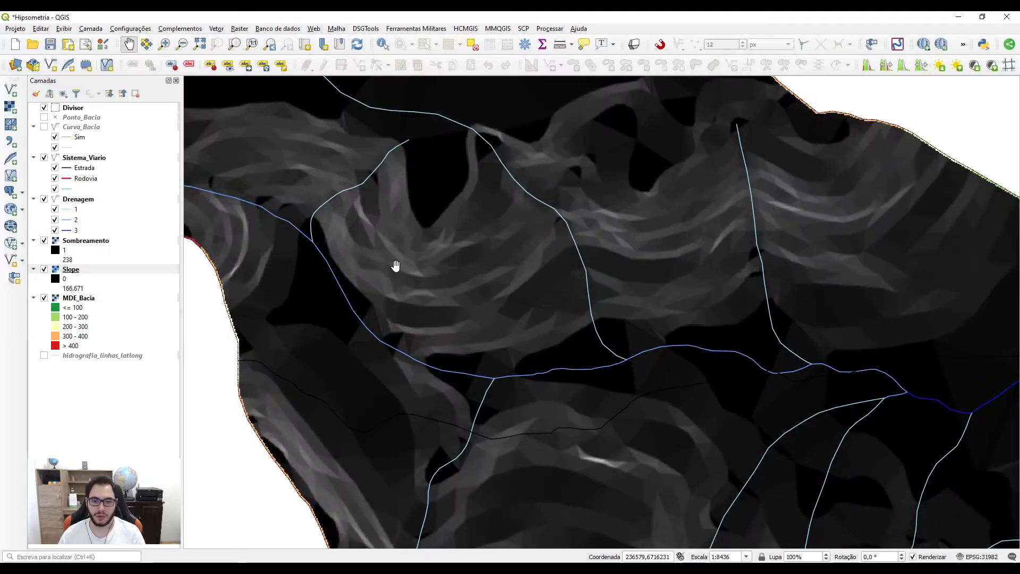
pyautogui.scroll(-1, 473, 264)
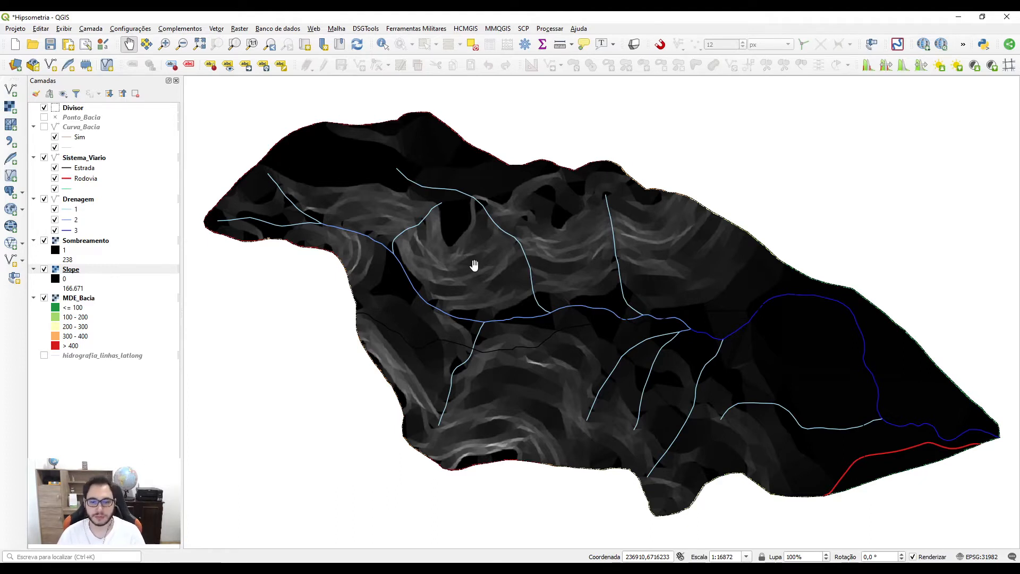
pyautogui.rightClick(80, 272)
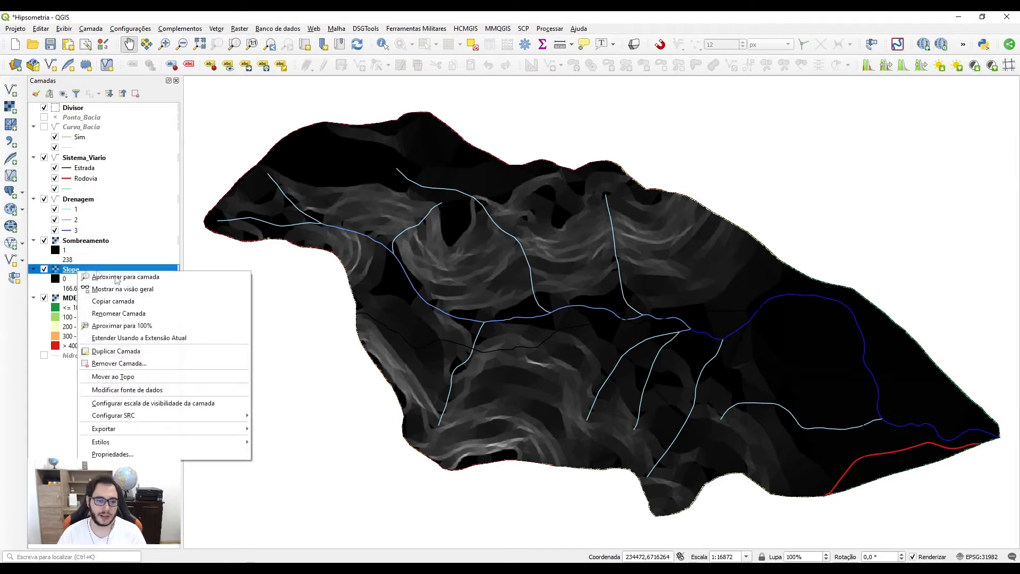
pyautogui.click(122, 453)
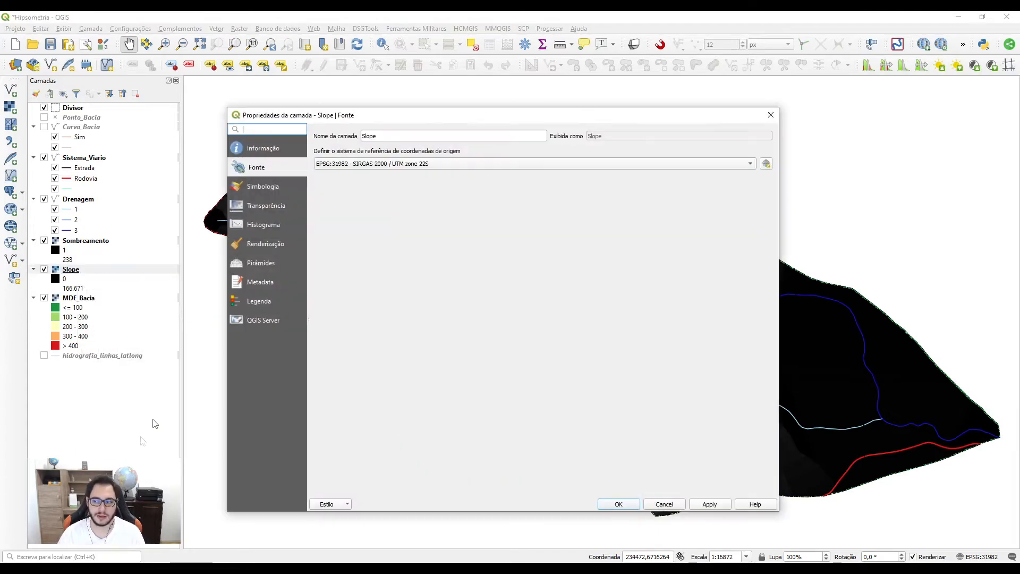
pyautogui.click(261, 187)
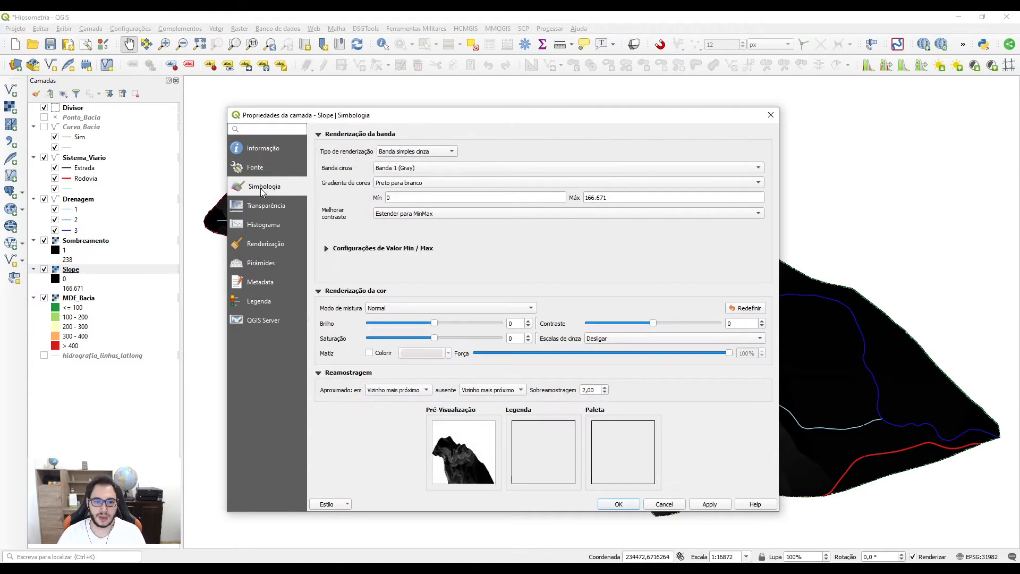
# Step: Set the precision of the Slope layer's min/max statistics to Real (mais lento) and apply it
pyautogui.click(398, 199)
pyautogui.moveTo(398, 198); pyautogui.dragTo(375, 203)
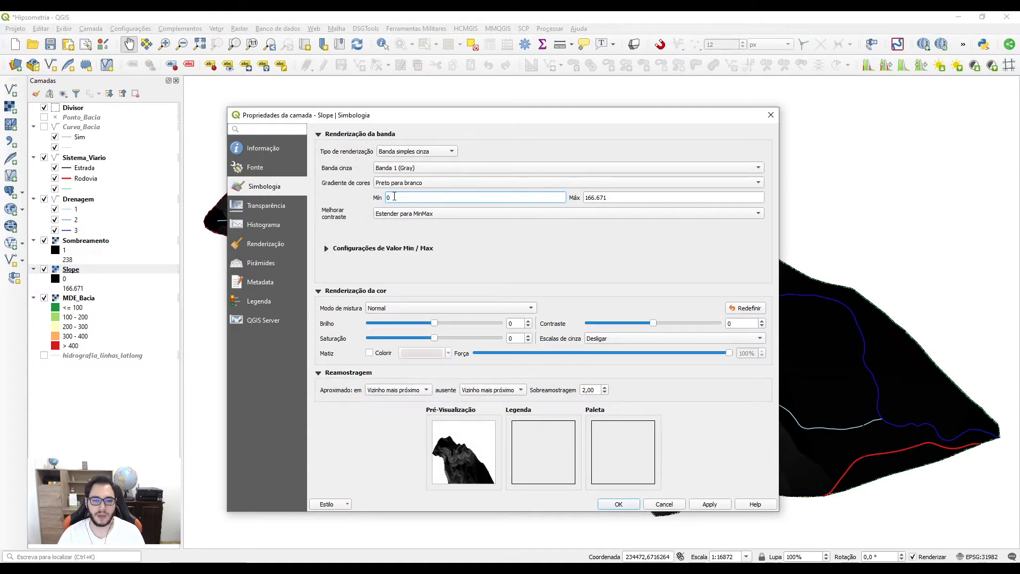
pyautogui.moveTo(606, 197); pyautogui.dragTo(577, 202)
pyautogui.click(621, 198)
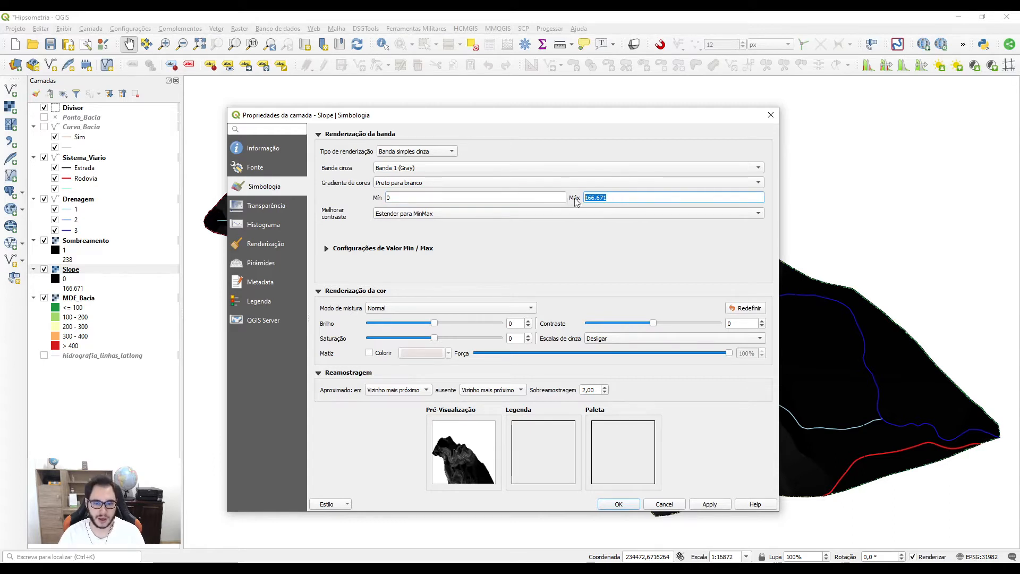
pyautogui.click(326, 248)
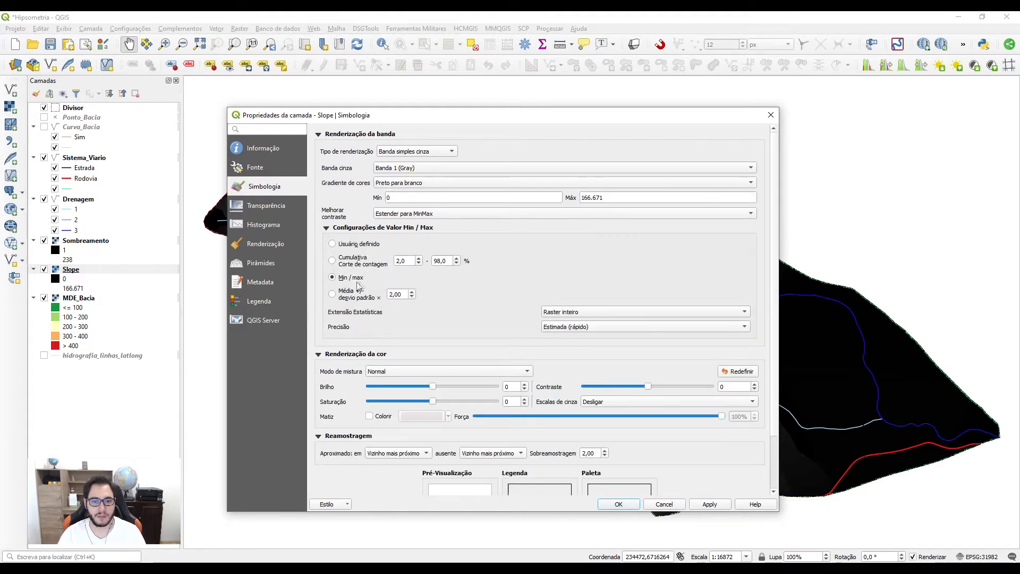
pyautogui.click(575, 327)
pyautogui.click(588, 338)
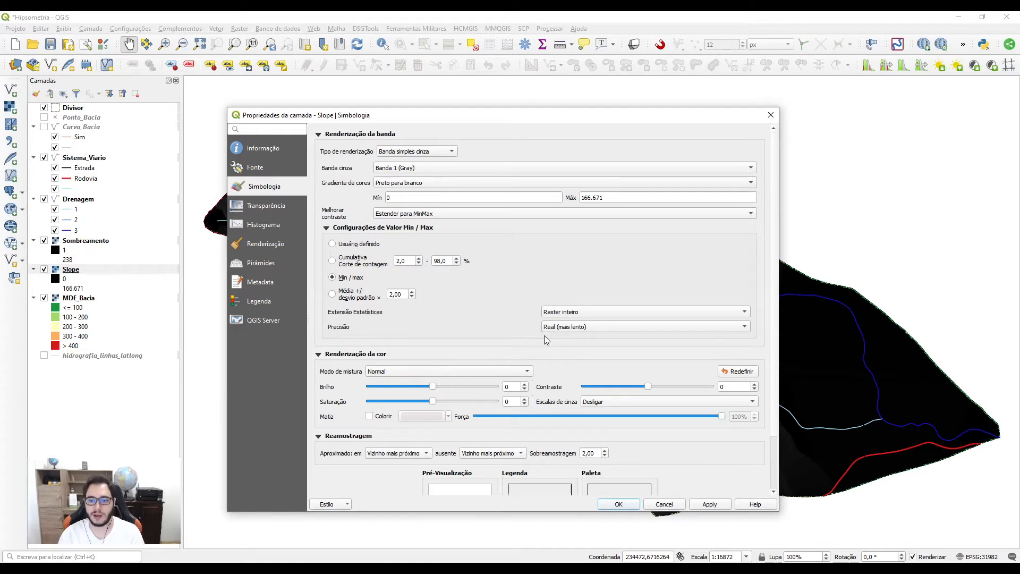
pyautogui.click(710, 504)
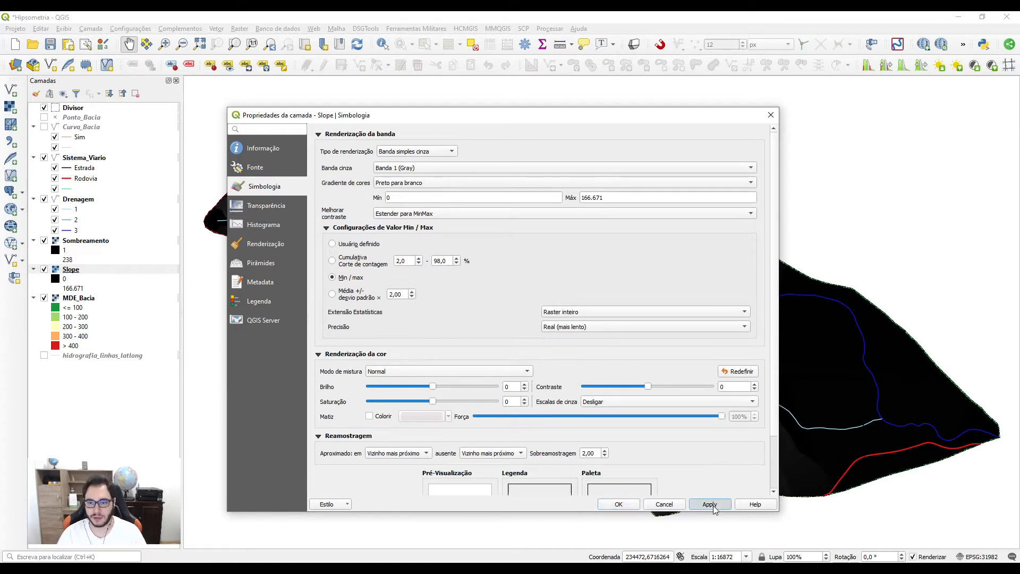
# Step: Check the recalculated maximum value of the Slope raster
pyautogui.moveTo(582, 196)
pyautogui.mouseDown()
pyautogui.moveTo(591, 196)
pyautogui.moveTo(582, 197)
pyautogui.mouseUp()
pyautogui.click(592, 199)
pyautogui.click(583, 197)
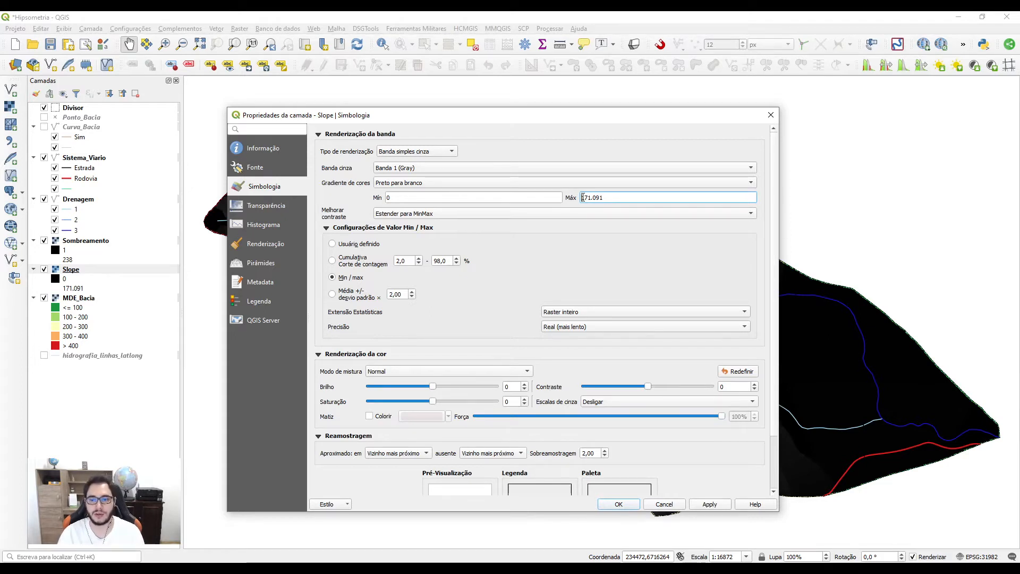
pyautogui.moveTo(591, 197); pyautogui.dragTo(581, 199)
pyautogui.click(585, 197)
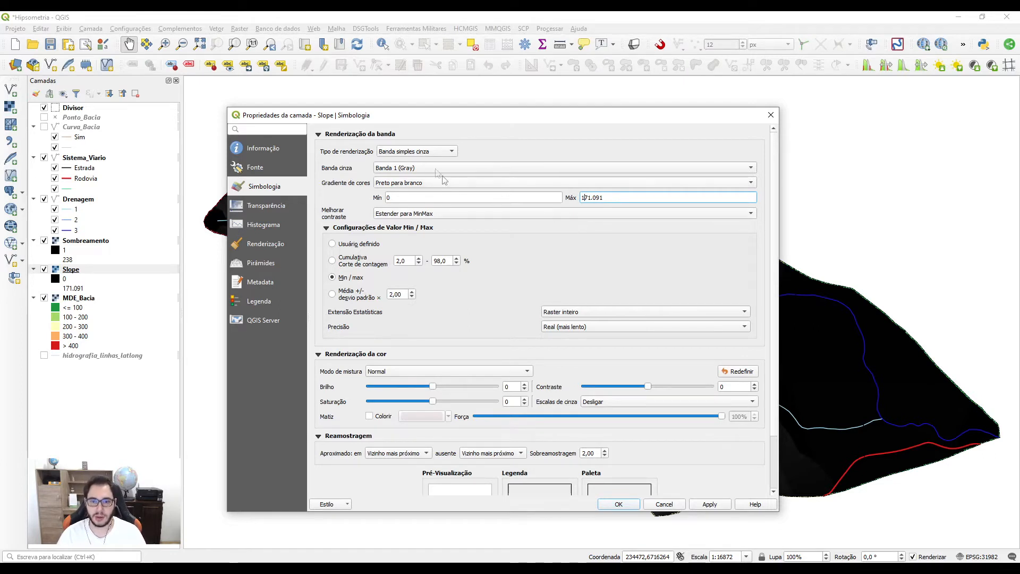
# Step: Render the Slope layer as Banda simples falsa-cor with a maximum value of 171 and apply it
pyautogui.click(421, 153)
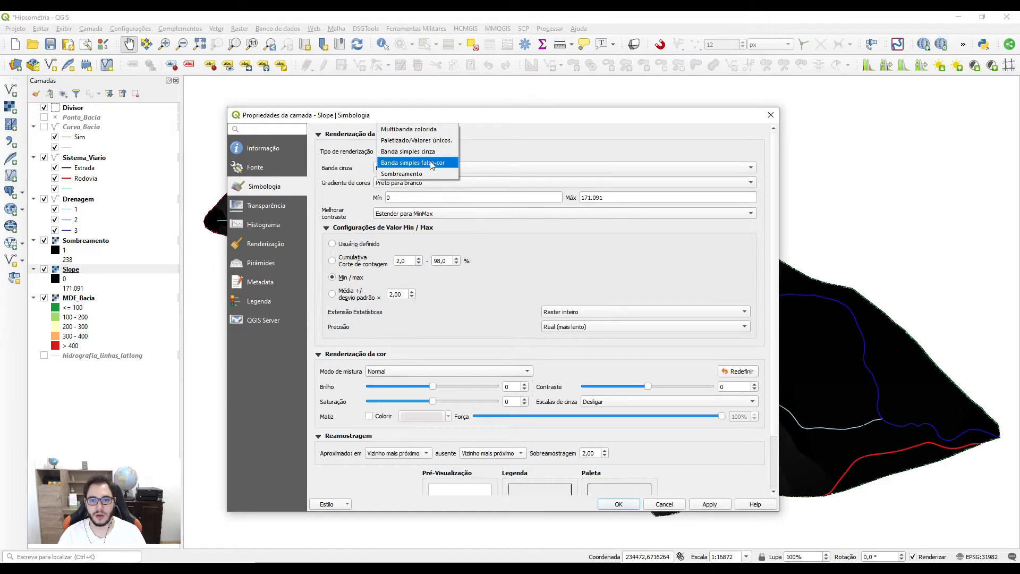
pyautogui.click(432, 163)
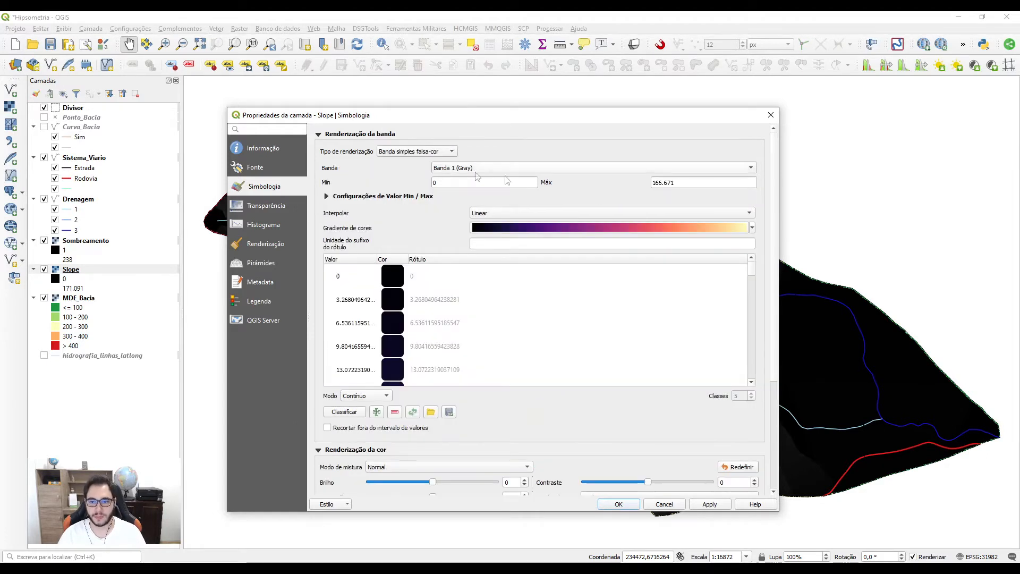
pyautogui.moveTo(688, 182); pyautogui.dragTo(629, 183)
pyautogui.write('171')
pyautogui.click(709, 504)
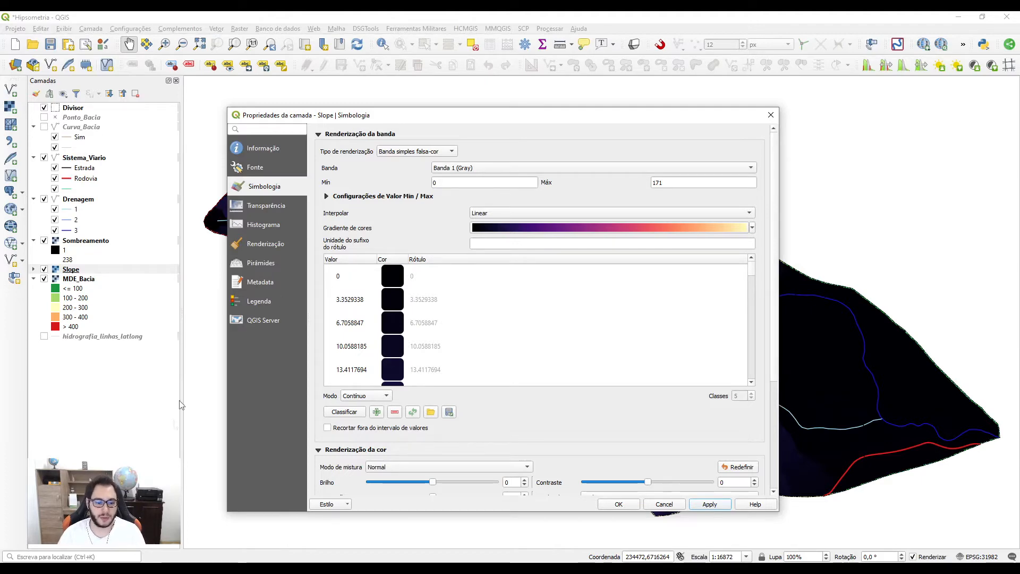
# Step: Switch to the thematic cartography article in the browser and find the slope classes proposed by De Biasi (1992)
pyautogui.hotkey('alt', 'Tab')
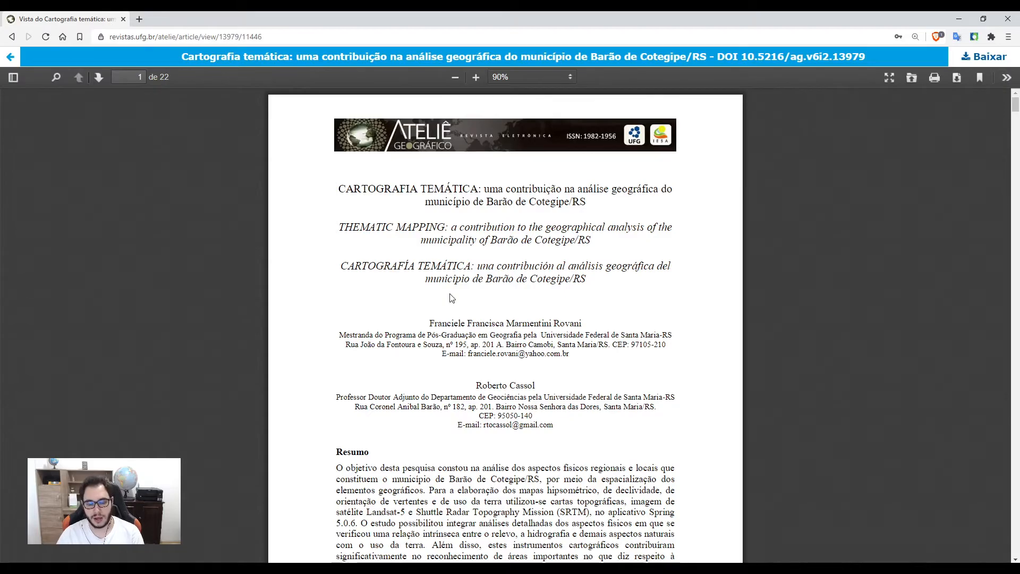
pyautogui.scroll(-15, 451, 297)
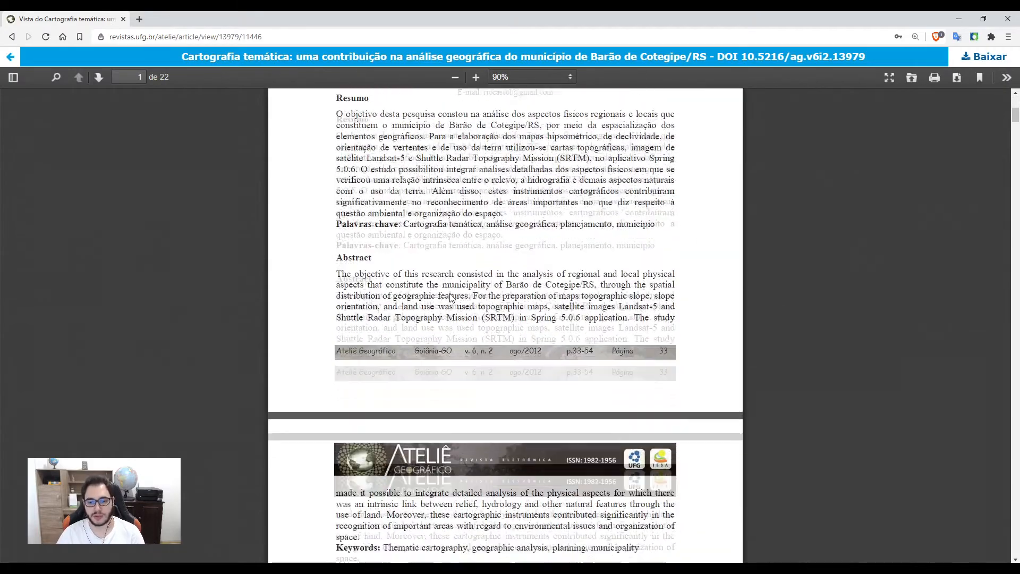
pyautogui.scroll(-20, 450, 298)
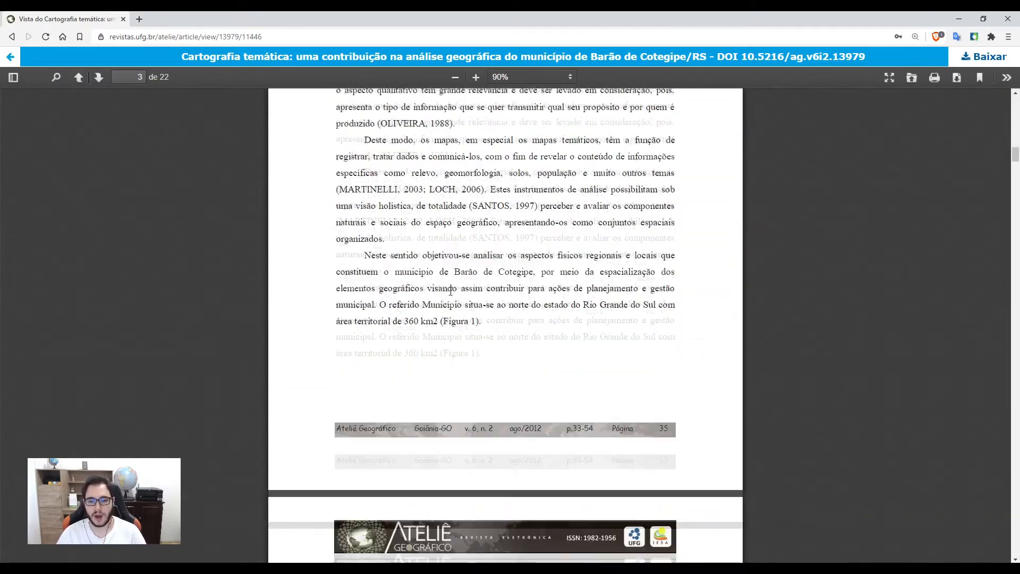
pyautogui.scroll(-8, 451, 287)
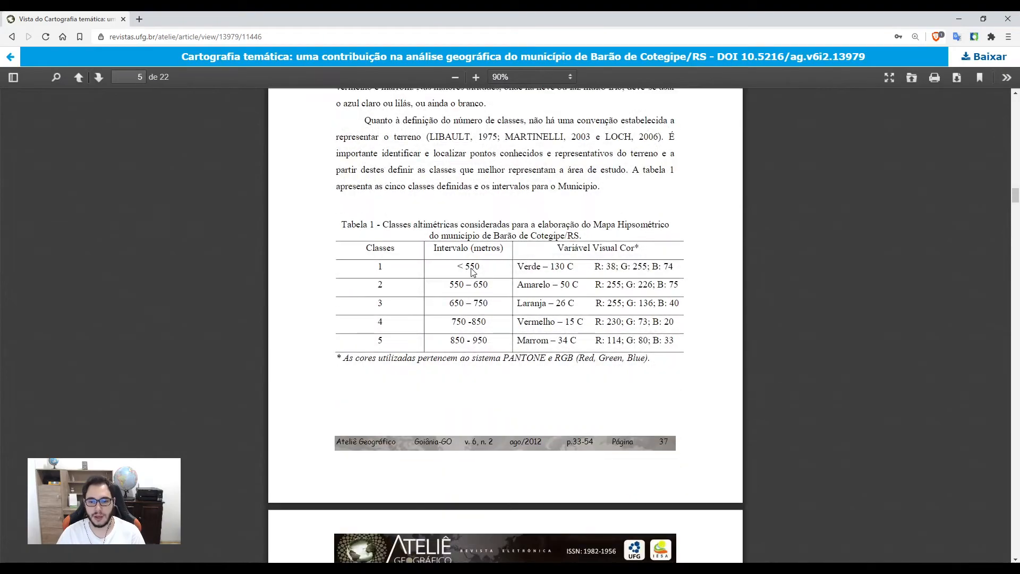
pyautogui.scroll(-10, 432, 273)
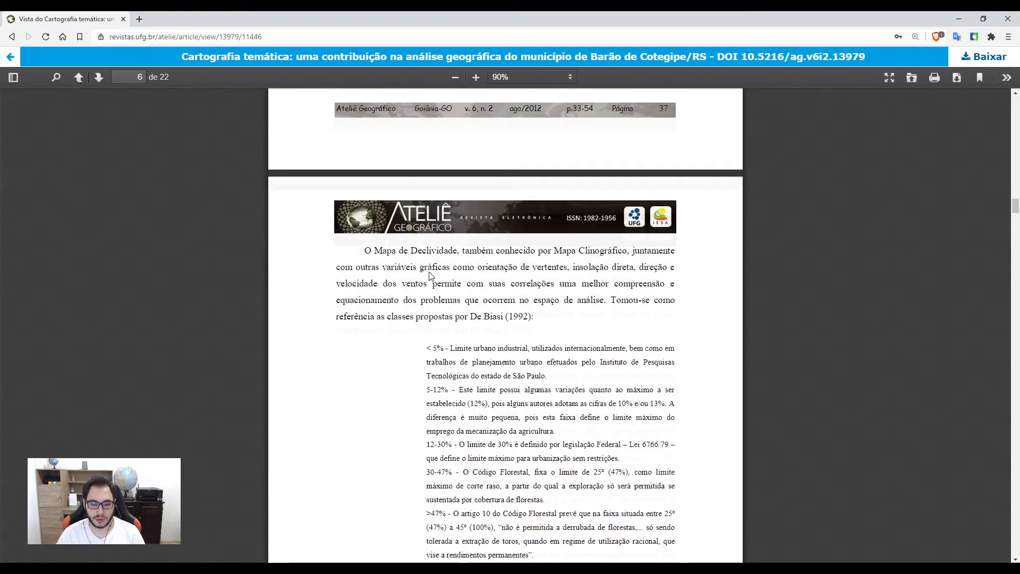
pyautogui.scroll(10, 431, 276)
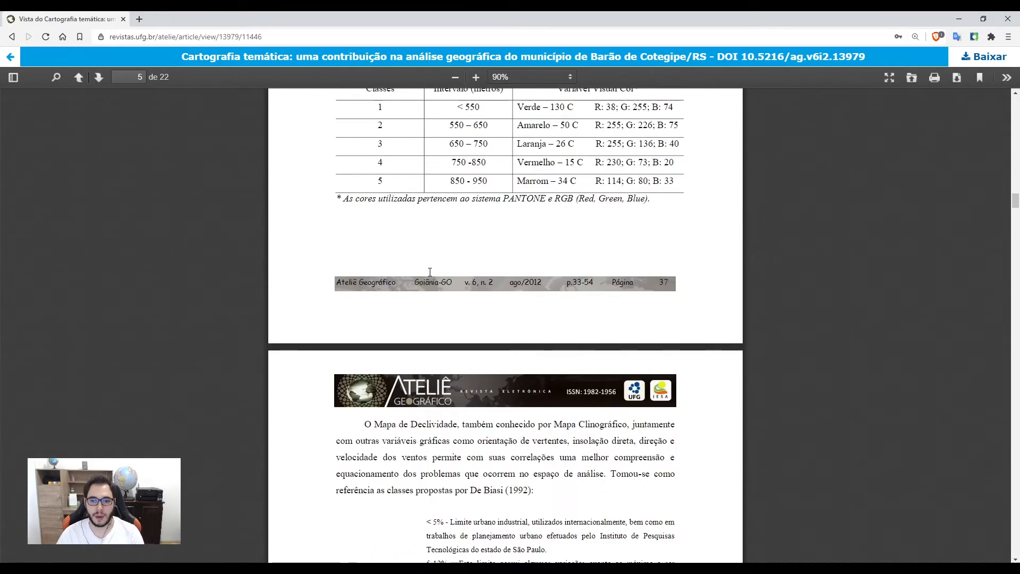
pyautogui.scroll(-7, 500, 225)
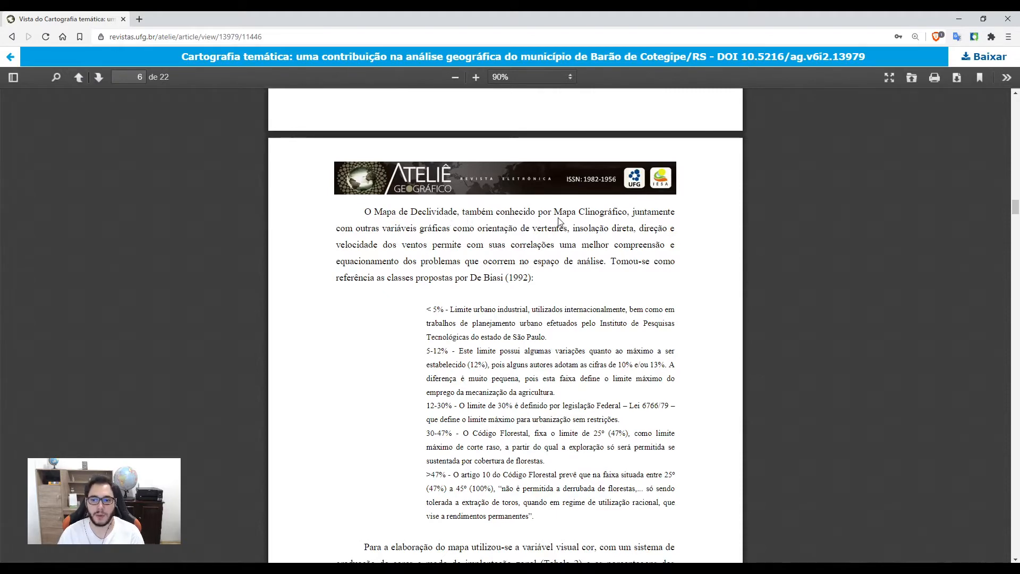
pyautogui.scroll(-2, 559, 221)
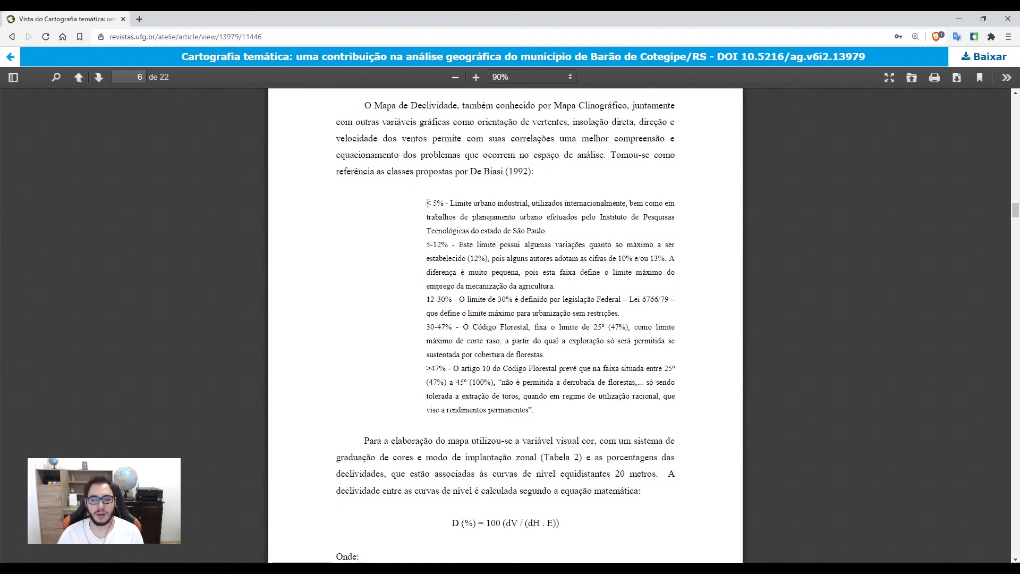
# Step: Read through De Biasi's slope class limits and their descriptions, from < 5% to >47%
pyautogui.moveTo(426, 203); pyautogui.dragTo(441, 202)
pyautogui.click(458, 205)
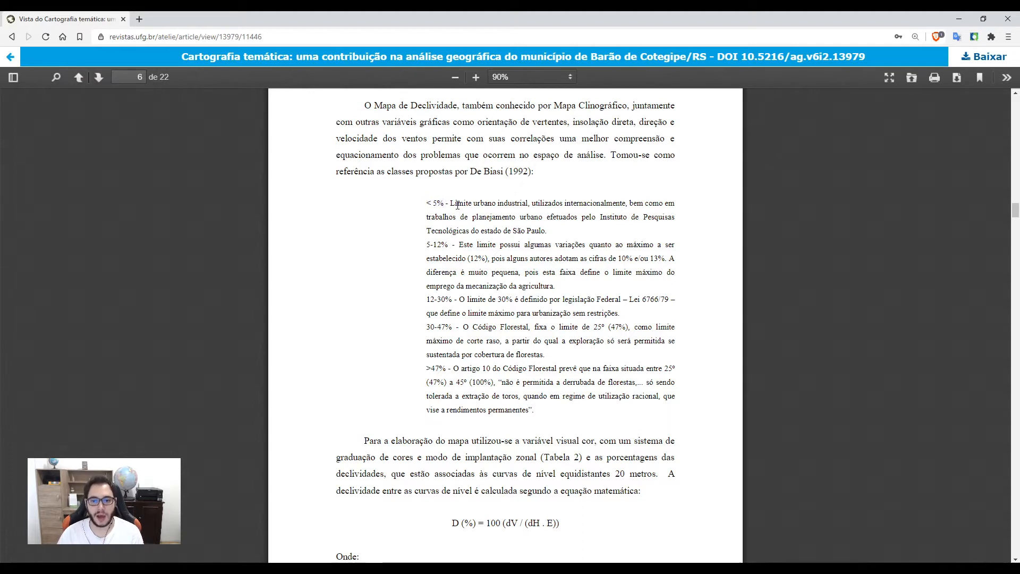
pyautogui.moveTo(450, 205); pyautogui.dragTo(514, 205)
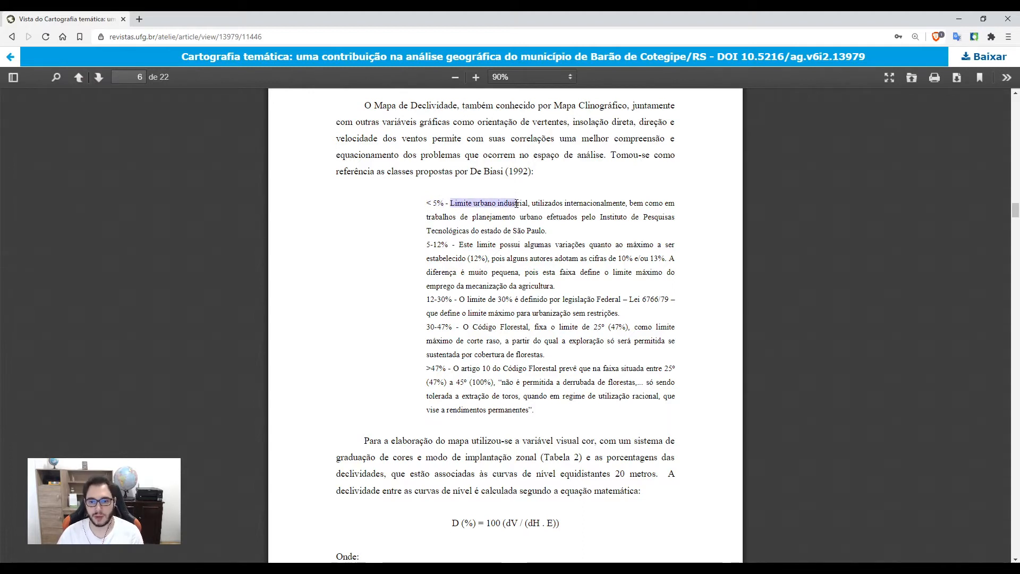
pyautogui.click(430, 246)
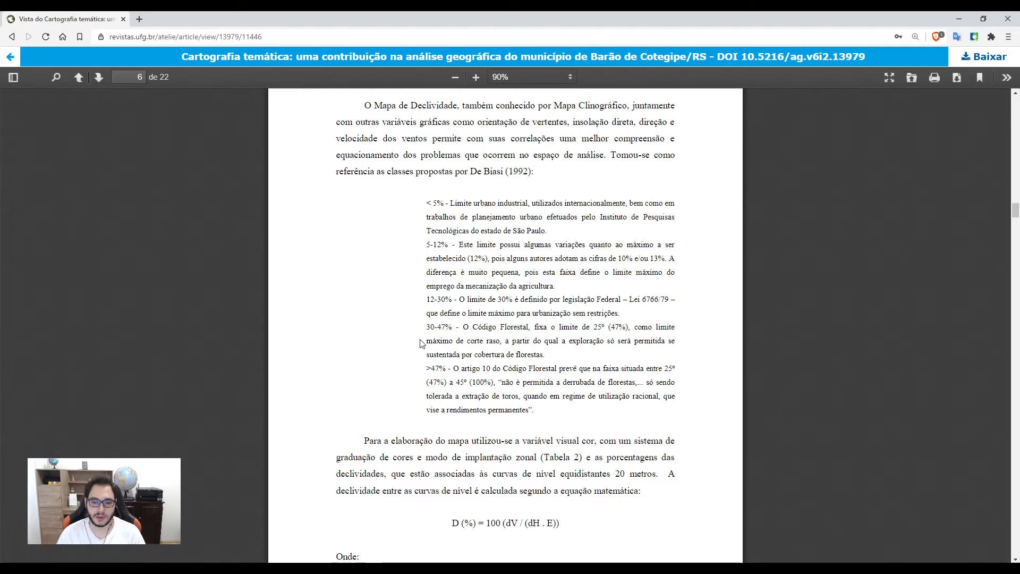
pyautogui.moveTo(426, 368); pyautogui.dragTo(440, 370)
pyautogui.click(439, 370)
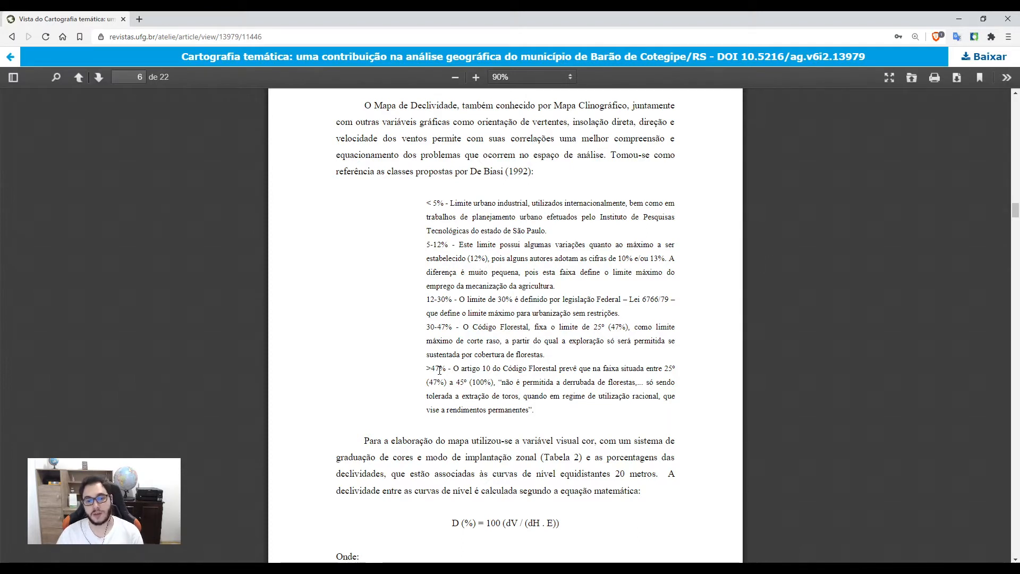
pyautogui.moveTo(427, 205); pyautogui.dragTo(475, 256)
pyautogui.click(525, 350)
pyautogui.moveTo(539, 412); pyautogui.dragTo(425, 204)
pyautogui.click(411, 230)
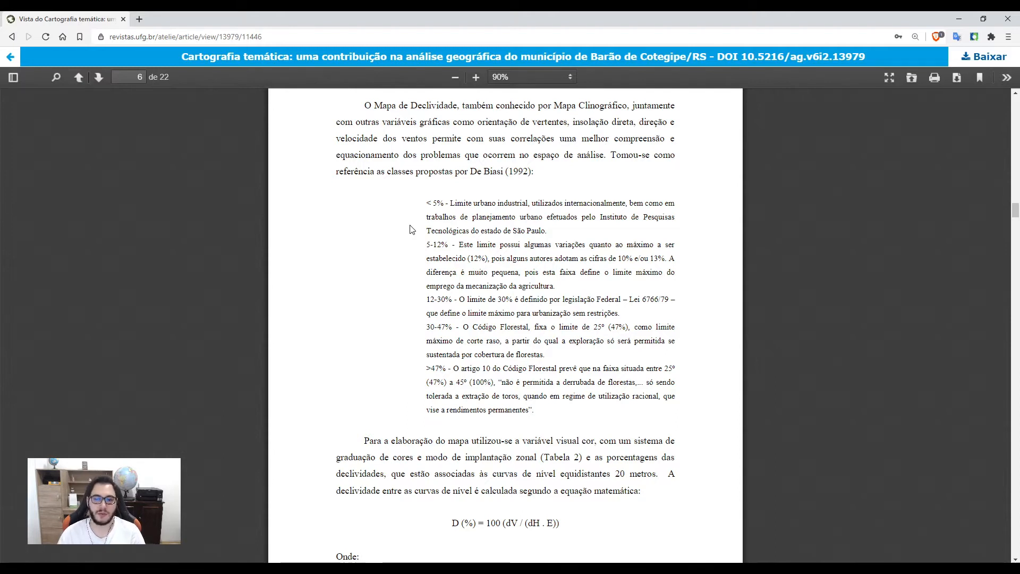
pyautogui.moveTo(554, 232); pyautogui.dragTo(430, 205)
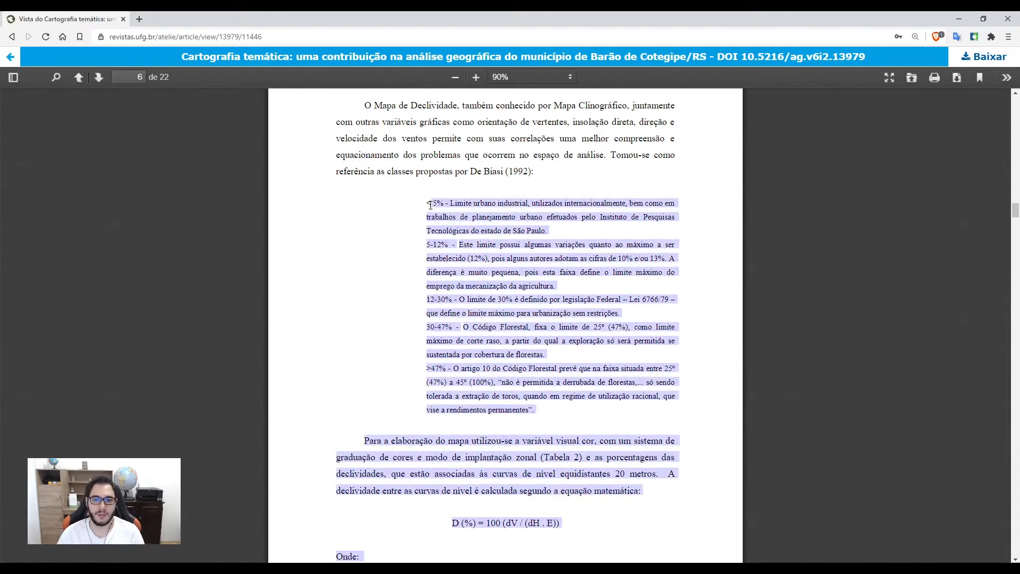
pyautogui.click(431, 205)
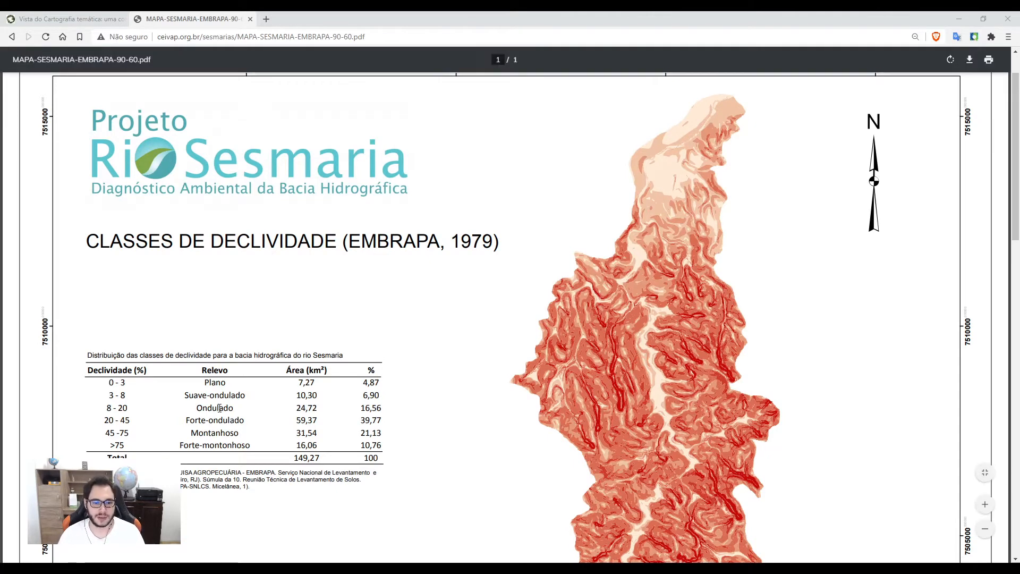
# Step: Compare the Embrapa (1979) slope classes in the Rio Sesmaria map with De Biasi's classes in the article, and return to QGIS
pyautogui.moveTo(111, 385); pyautogui.dragTo(127, 383)
pyautogui.click(127, 383)
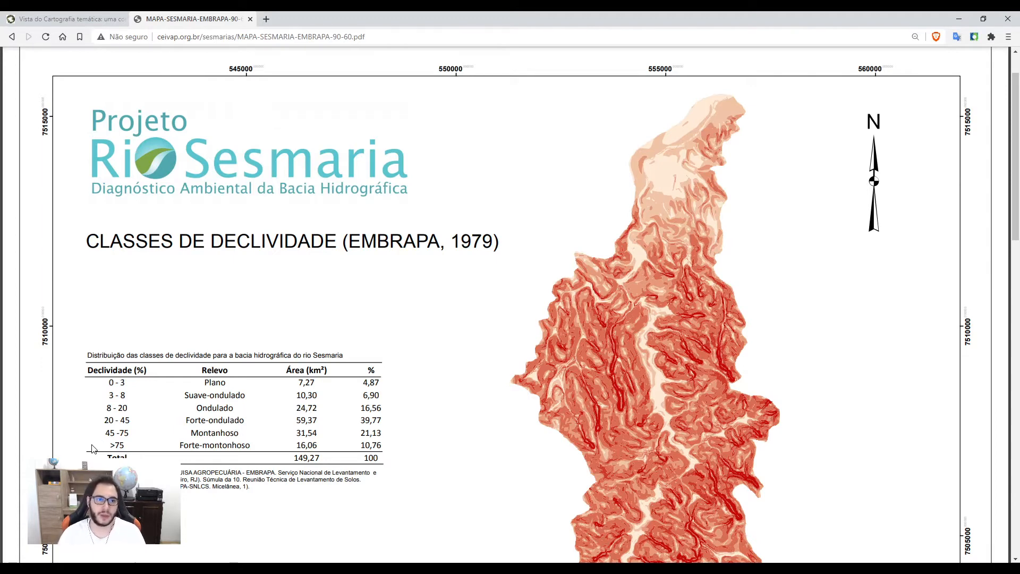
pyautogui.click(67, 19)
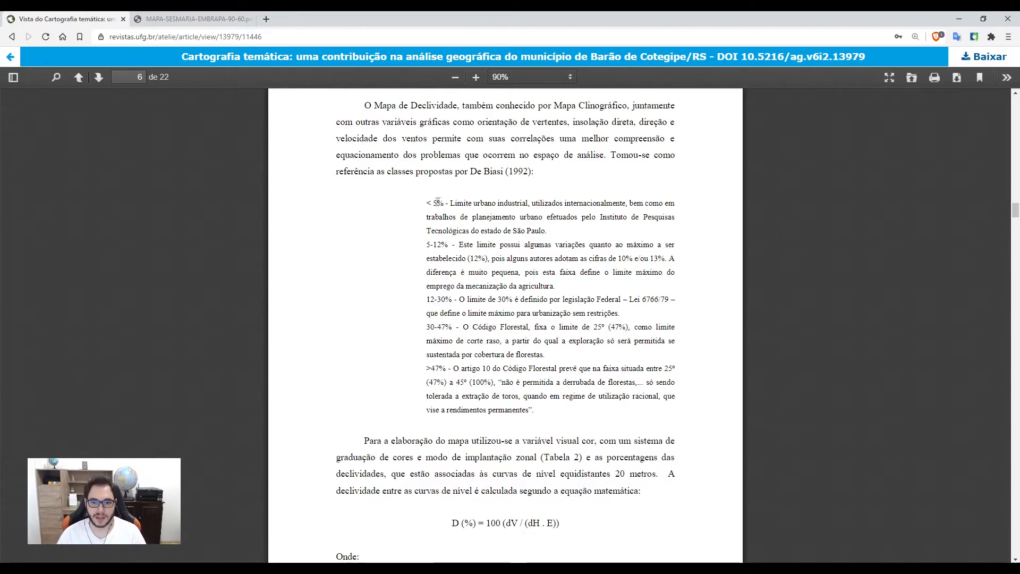
pyautogui.moveTo(426, 203); pyautogui.dragTo(446, 206)
pyautogui.click(429, 245)
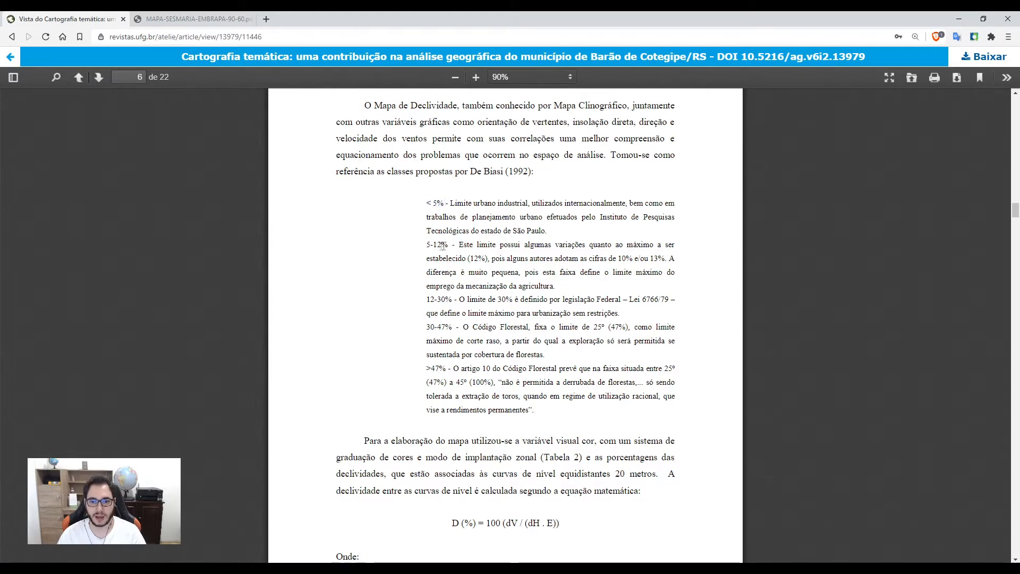
pyautogui.moveTo(428, 304); pyautogui.dragTo(442, 301)
pyautogui.click(443, 302)
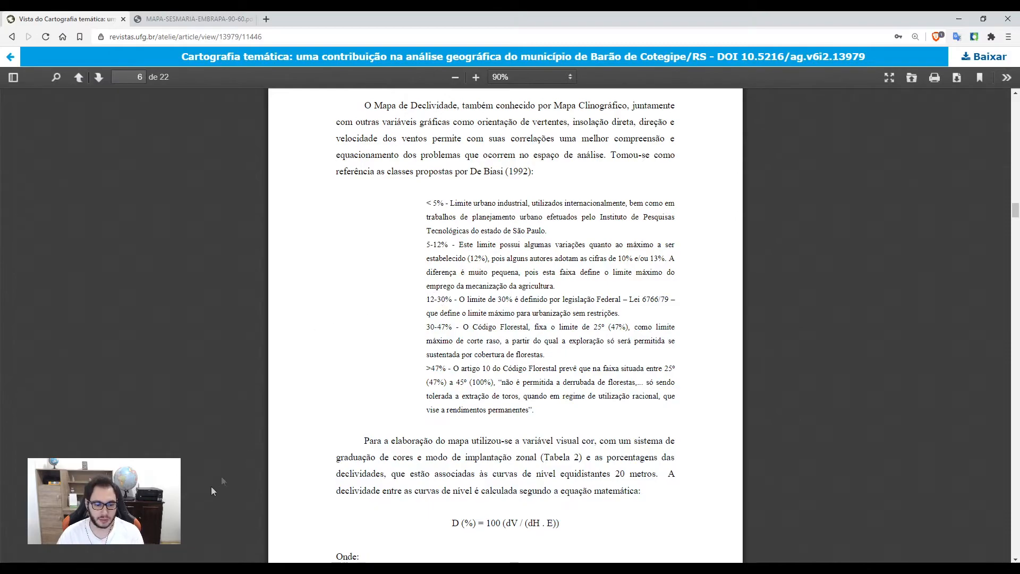
pyautogui.click(169, 569)
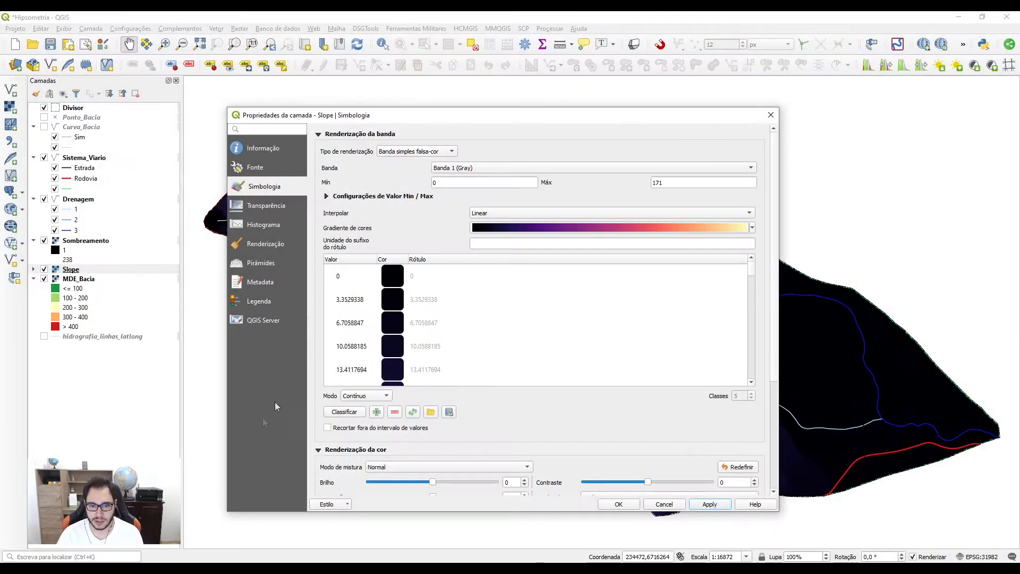
# Step: Reopen the Slope layer's symbology, set the min/max statistics precision to Real (mais lento), and apply it
pyautogui.press('Escape')
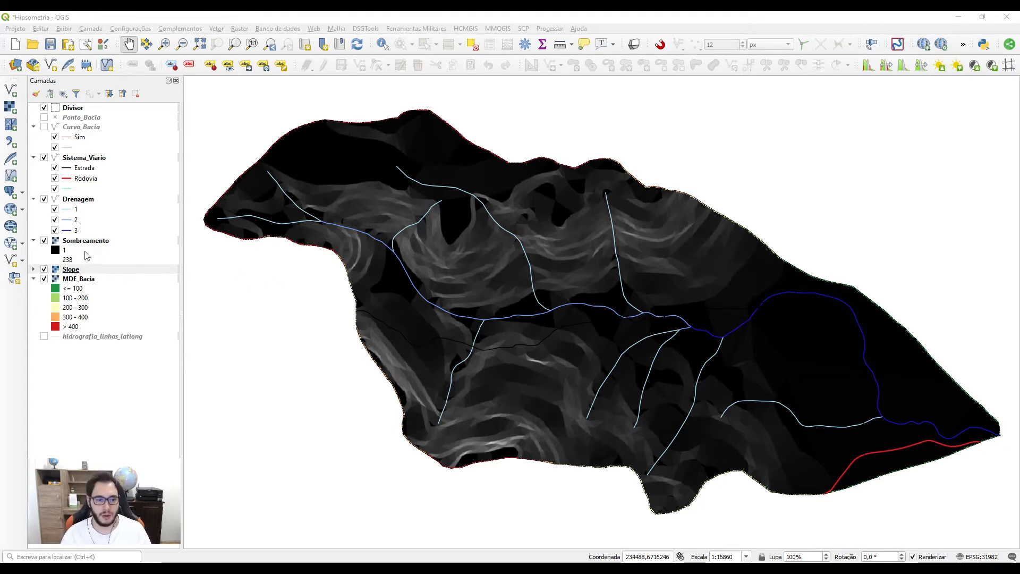
pyautogui.doubleClick(69, 272)
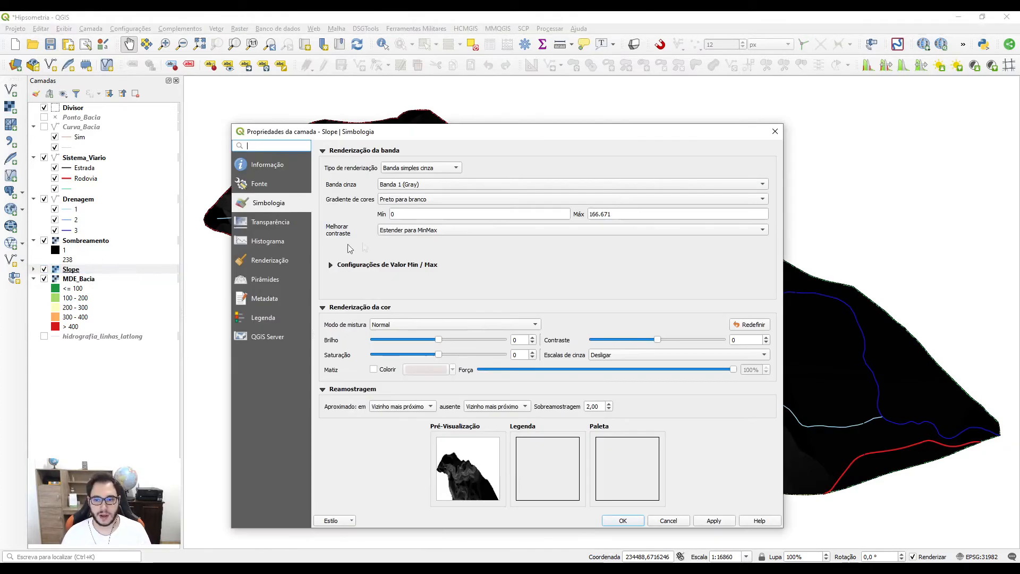
pyautogui.click(331, 264)
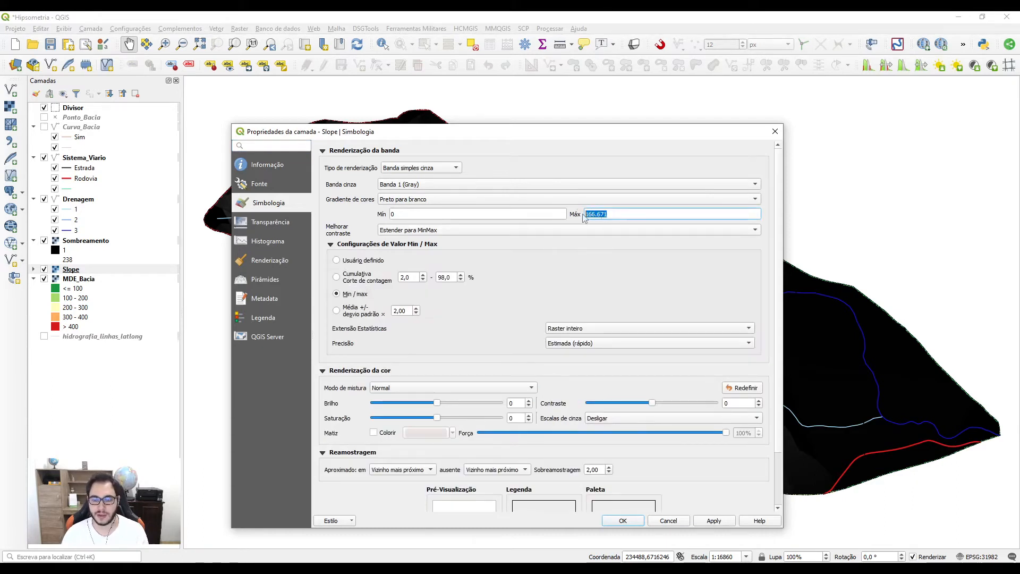
pyautogui.moveTo(611, 213); pyautogui.dragTo(585, 212)
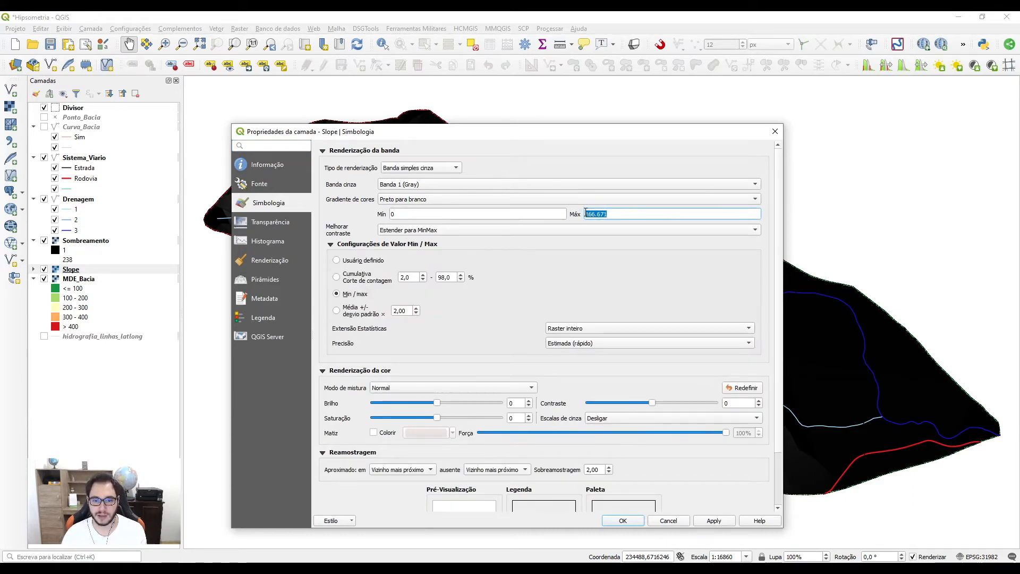
pyautogui.click(578, 343)
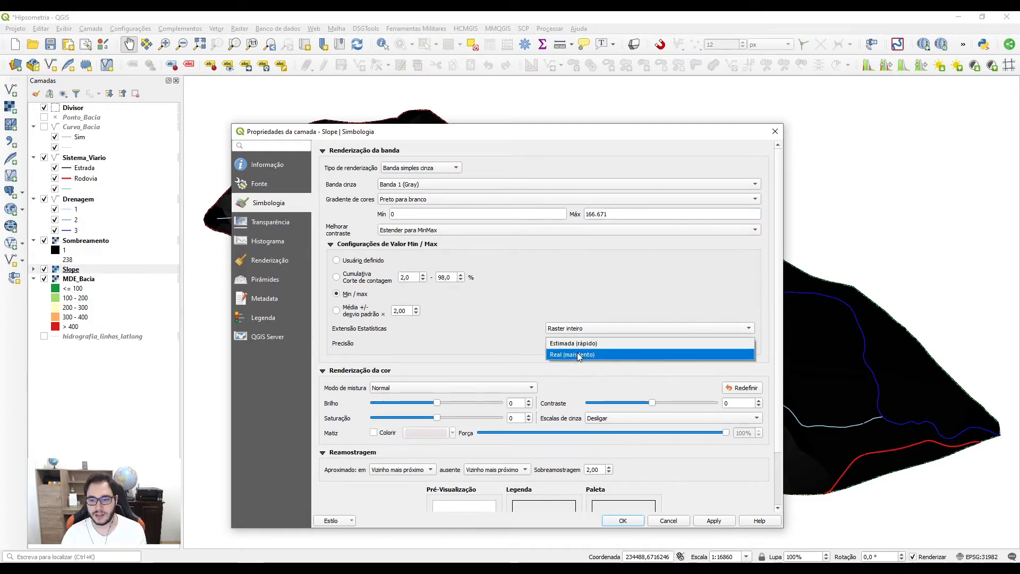
pyautogui.click(578, 355)
pyautogui.doubleClick(396, 213)
pyautogui.moveTo(614, 214); pyautogui.dragTo(583, 215)
pyautogui.click(591, 260)
pyautogui.click(712, 520)
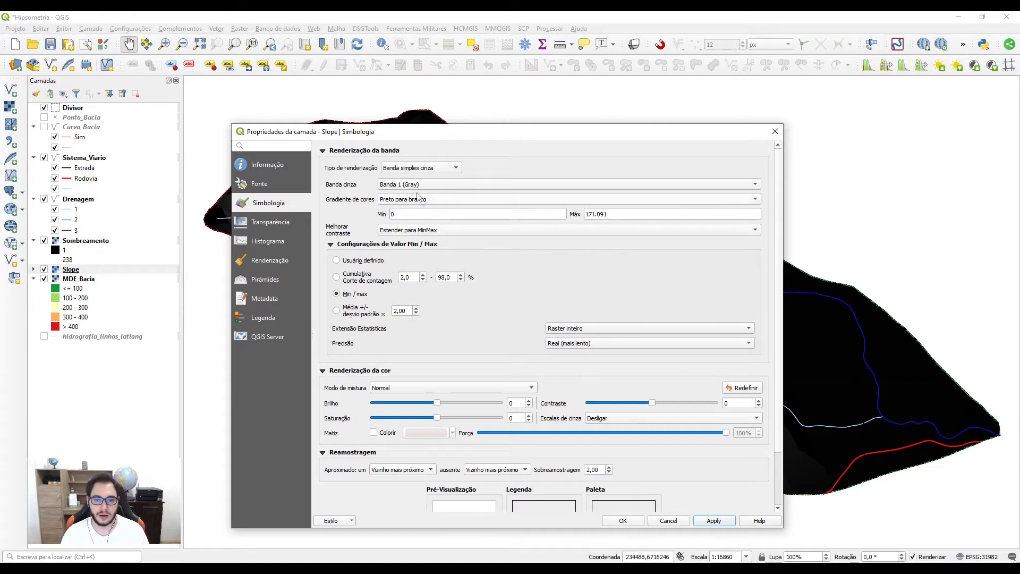
# Step: Render the Slope layer as Banda simples falsa-cor with Método Discreto interpolation
pyautogui.click(420, 167)
pyautogui.click(414, 181)
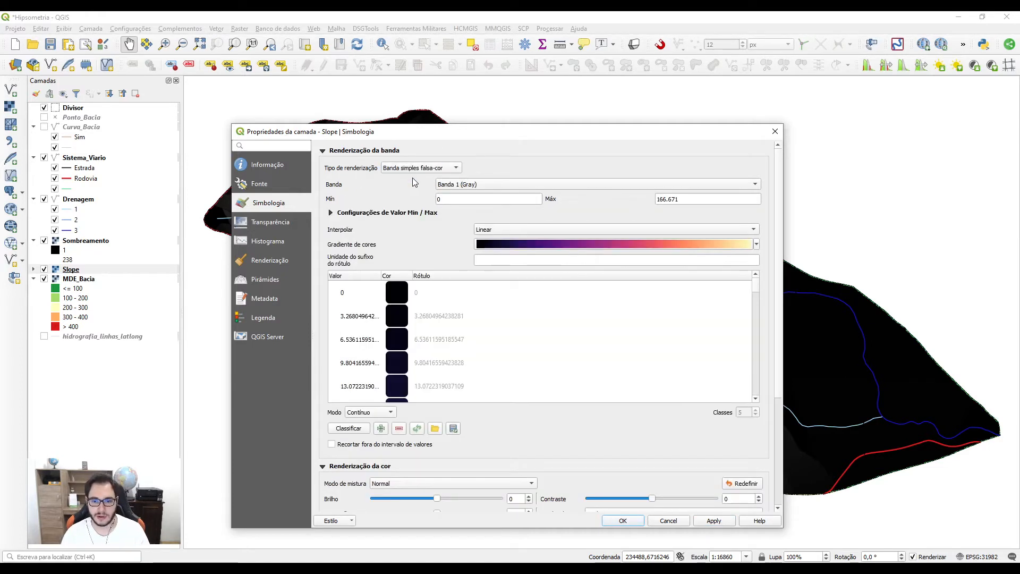
pyautogui.moveTo(447, 199); pyautogui.dragTo(435, 199)
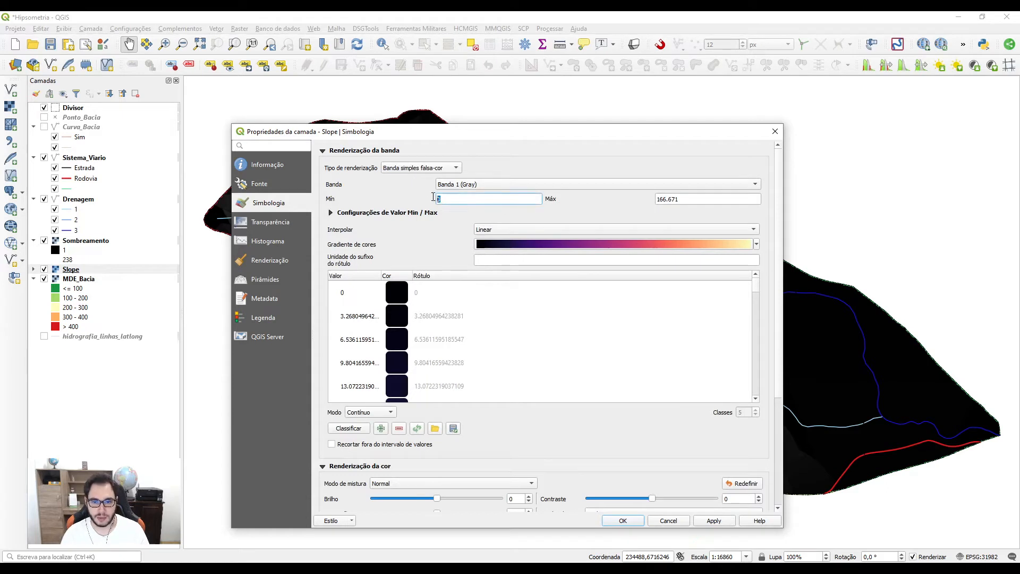
pyautogui.moveTo(685, 199); pyautogui.dragTo(654, 200)
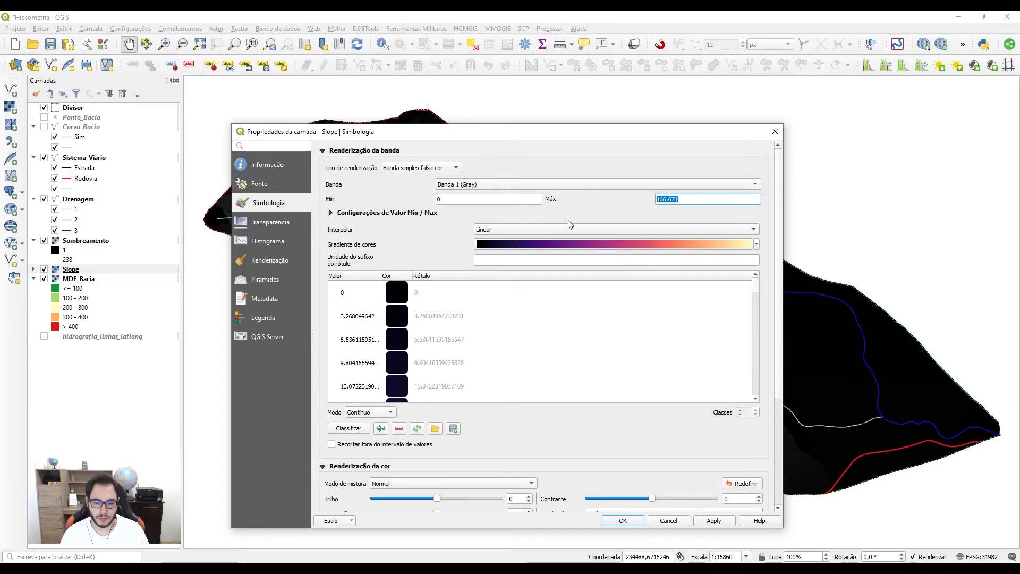
pyautogui.click(542, 229)
pyautogui.click(531, 219)
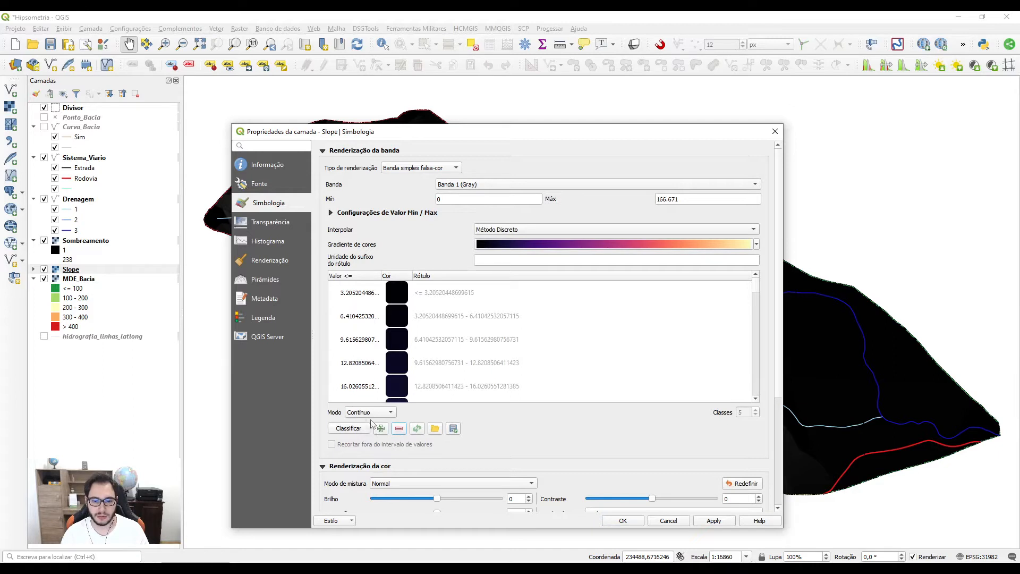
# Step: Remove all the continuous colour classes of the Slope layer and reclassify it in Intervalo igual mode
pyautogui.click(406, 390)
pyautogui.hotkey('ctrl', 'a')
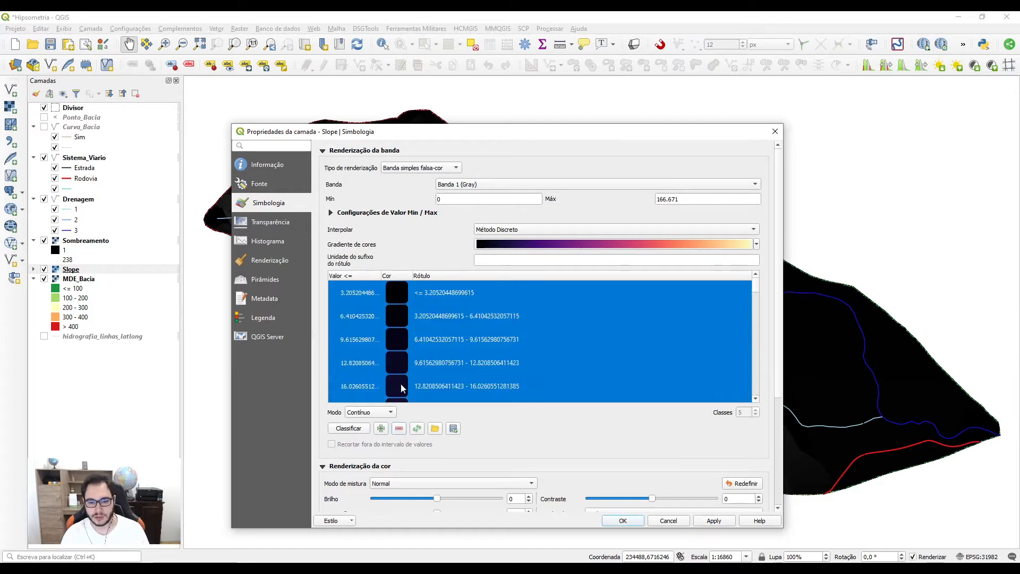
pyautogui.click(399, 428)
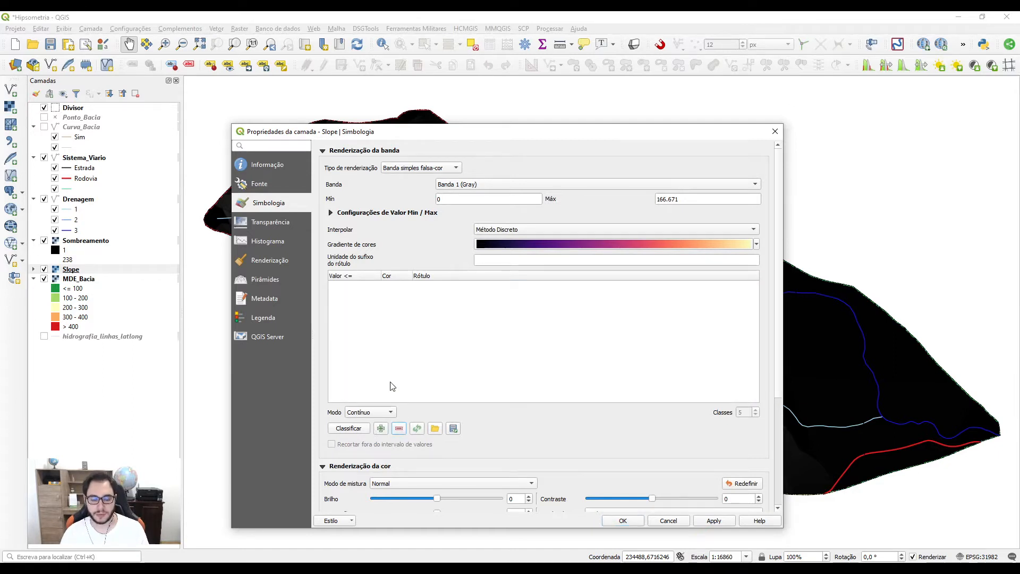
pyautogui.click(368, 412)
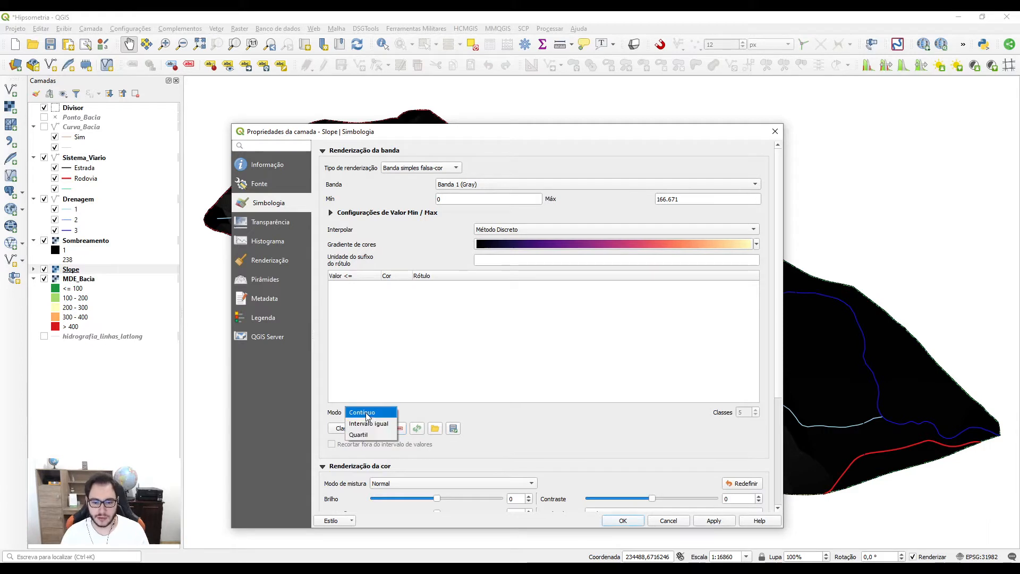
pyautogui.click(370, 426)
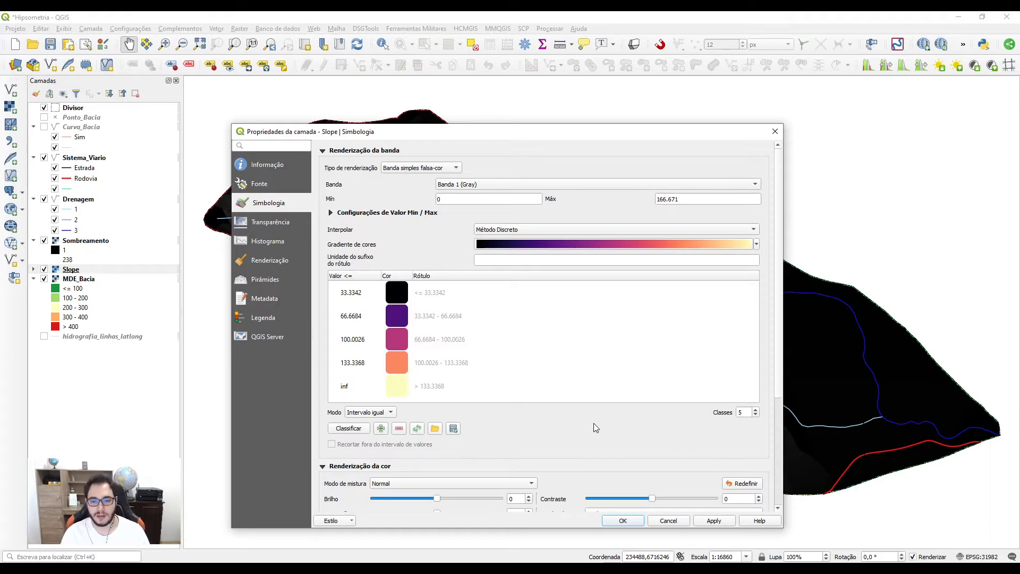
# Step: Set the upper limits of the first two slope classes to 5 and 12
pyautogui.click(355, 298)
pyautogui.doubleClick(355, 296)
pyautogui.write('5')
pyautogui.press('Return')
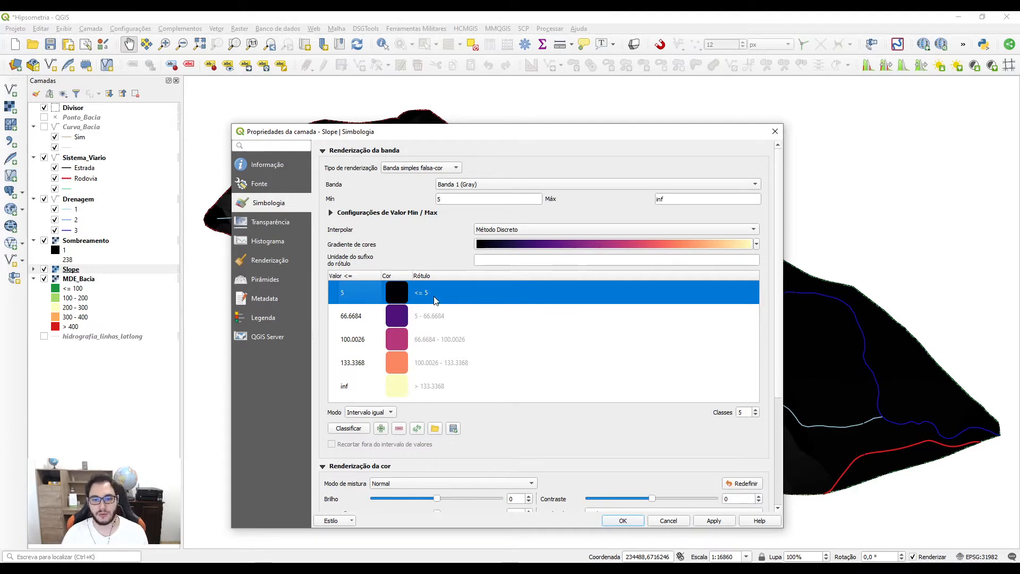
pyautogui.click(399, 319)
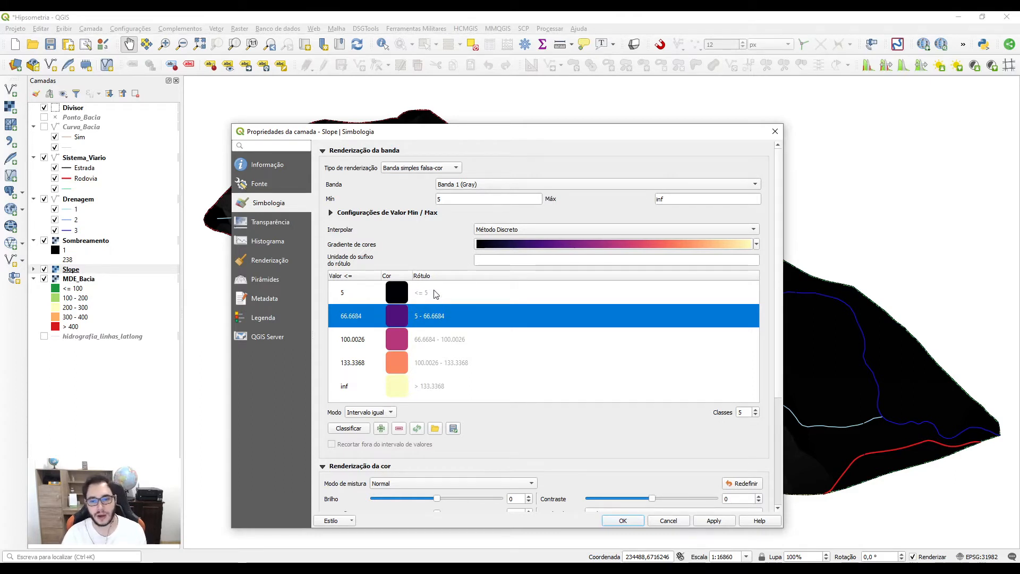
pyautogui.doubleClick(361, 319)
pyautogui.write('12')
pyautogui.press('Return')
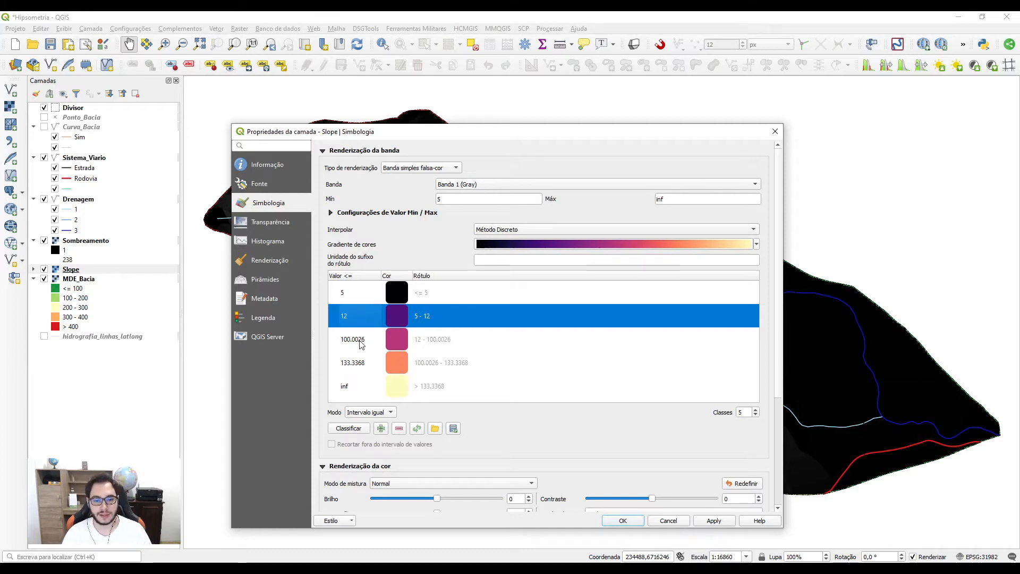
# Step: Set the upper limits of the third and fourth slope classes to 30 and 47, leaving the last class as inf
pyautogui.click(359, 344)
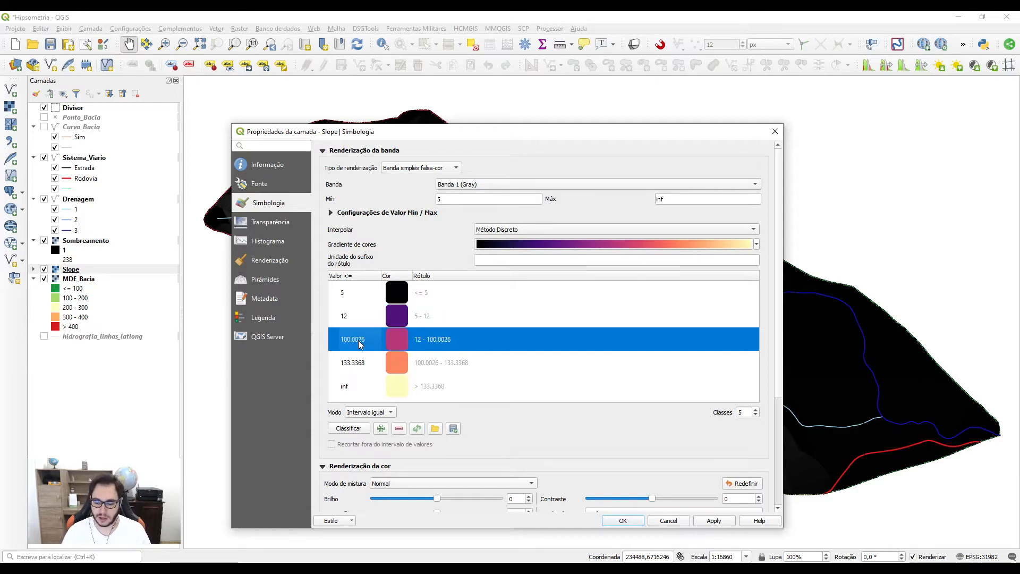
pyautogui.doubleClick(358, 343)
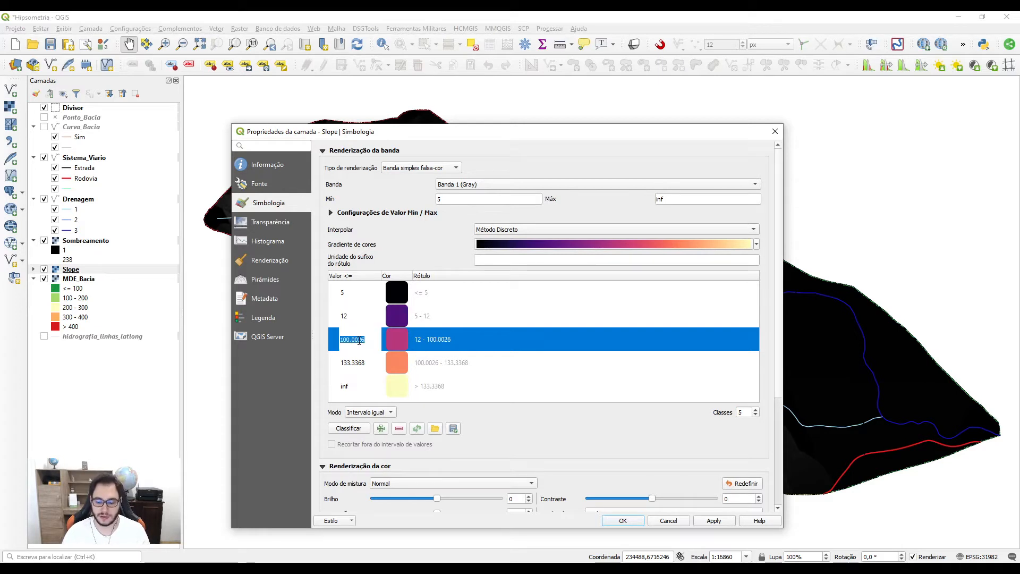
pyautogui.write('30')
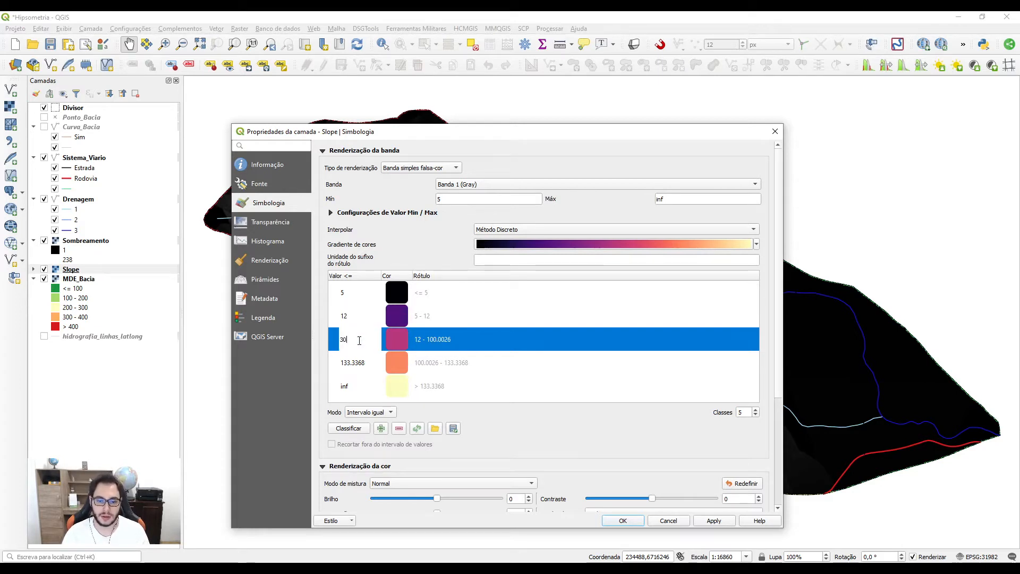
pyautogui.press('Return')
pyautogui.doubleClick(356, 360)
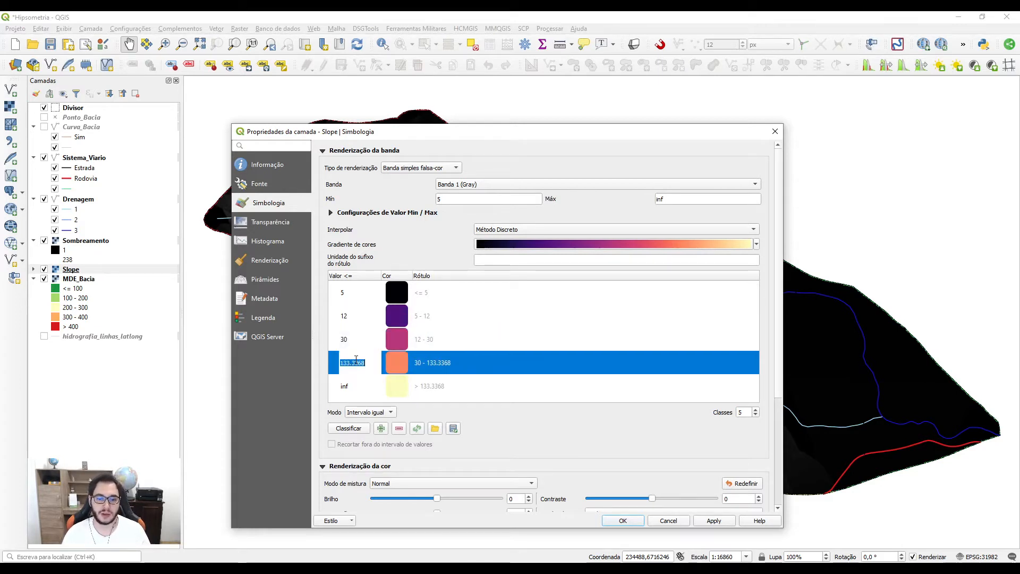
pyautogui.write('47')
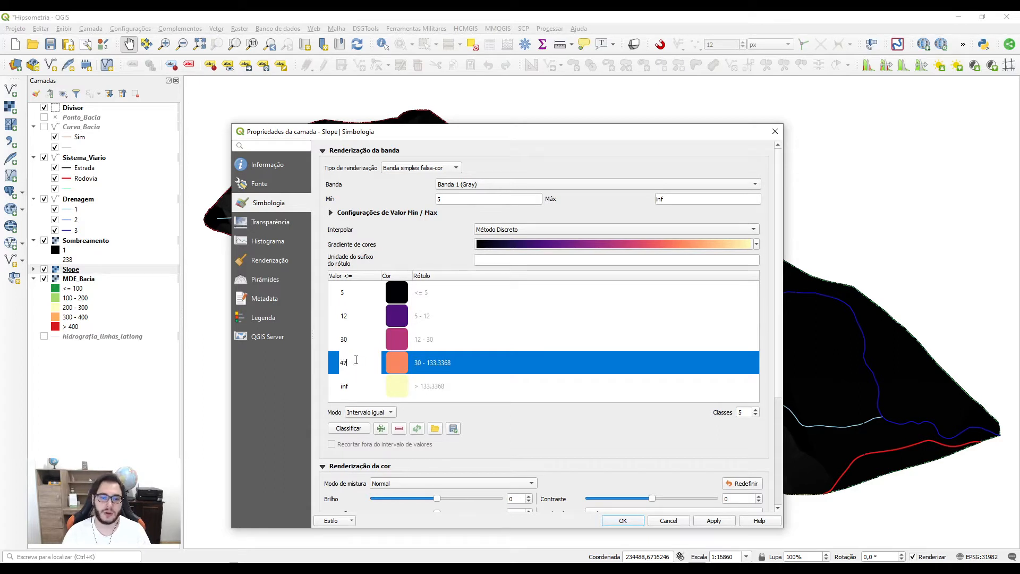
pyautogui.press('Return')
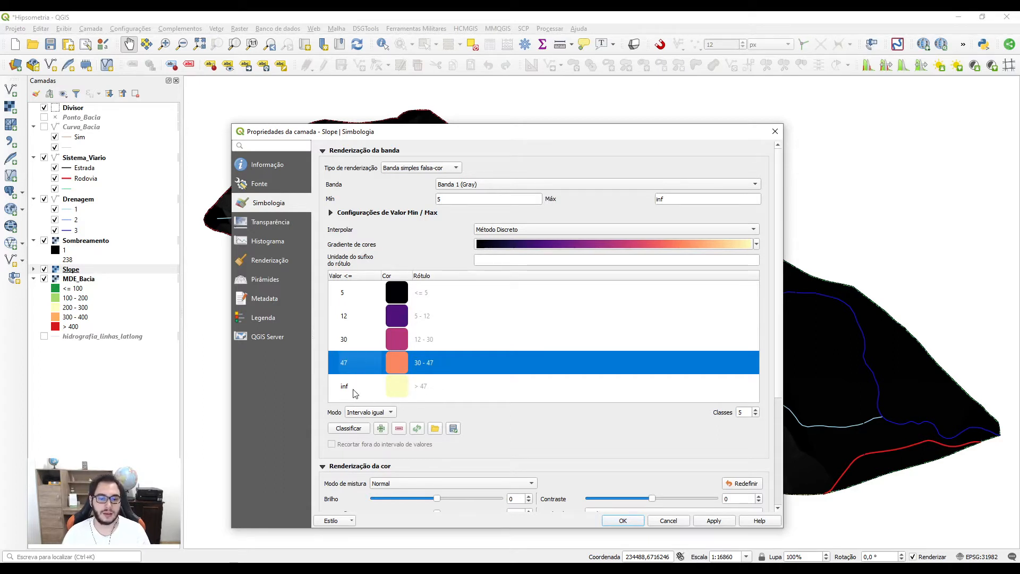
pyautogui.click(367, 386)
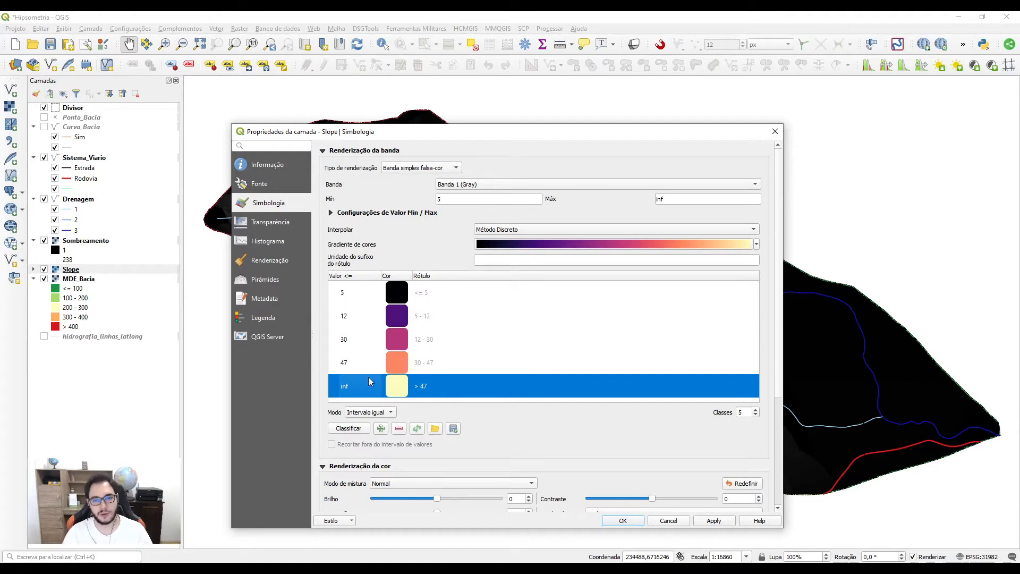
# Step: Review the slope class limits row by row, and place the layer properties beside the article in the browser
pyautogui.click(355, 364)
pyautogui.click(348, 341)
pyautogui.click(349, 318)
pyautogui.click(346, 289)
pyautogui.click(349, 316)
pyautogui.click(350, 352)
pyautogui.click(349, 367)
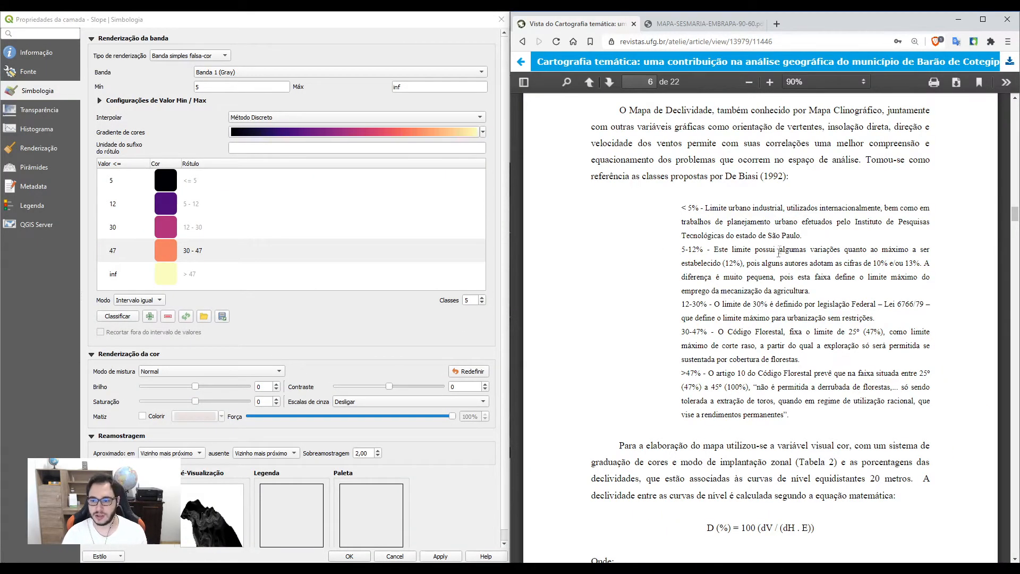
# Step: Find Table 2 in the article and read the RGB colour assigned to the < 5 slope class
pyautogui.scroll(-10, 757, 279)
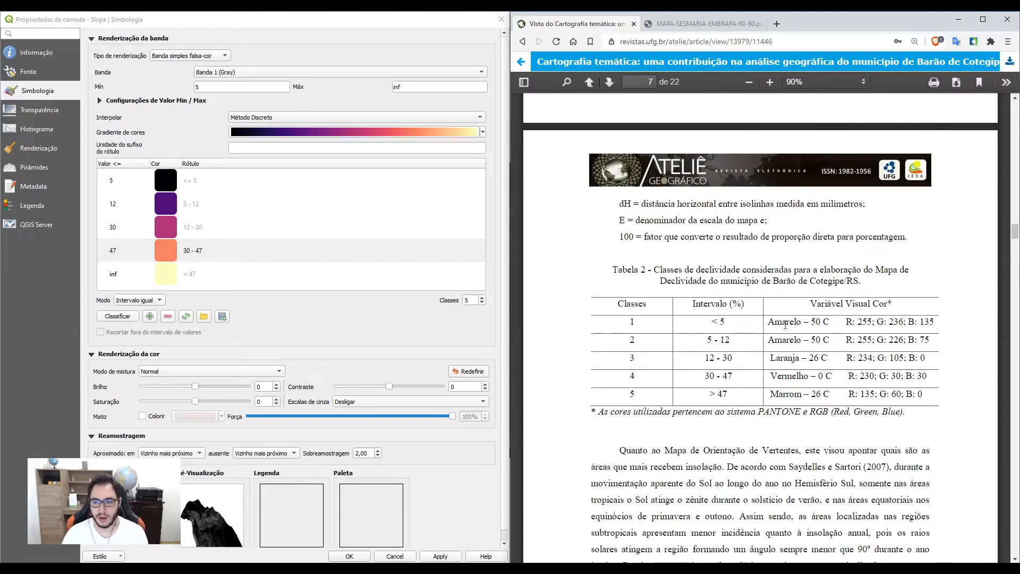
pyautogui.moveTo(711, 322); pyautogui.dragTo(728, 324)
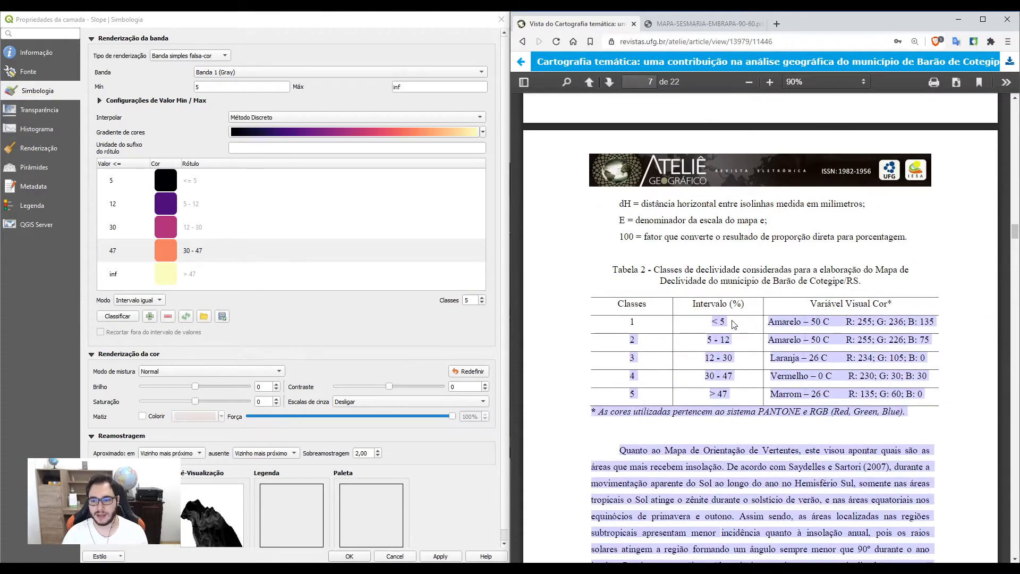
pyautogui.click(713, 319)
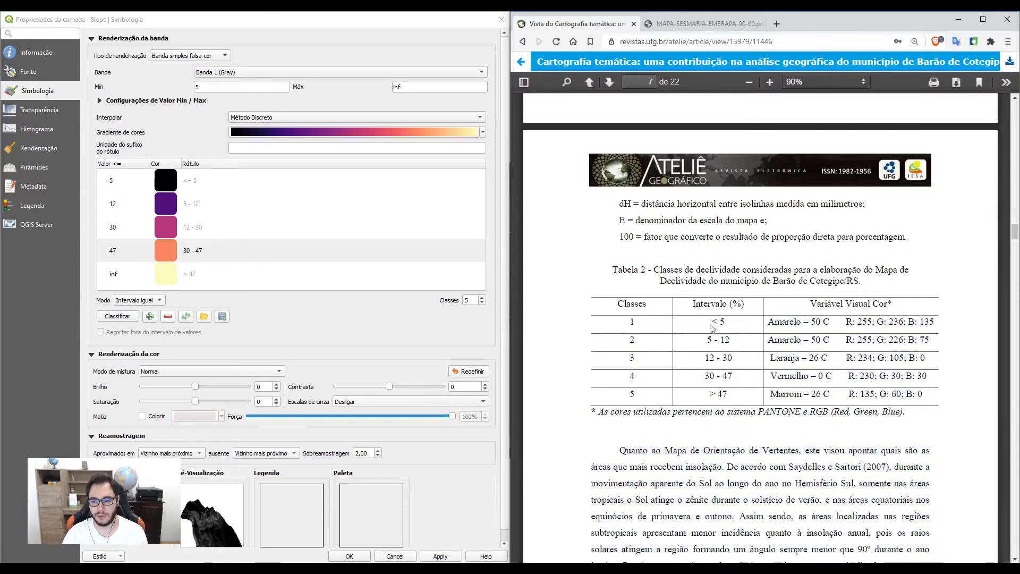
pyautogui.moveTo(713, 322); pyautogui.dragTo(725, 322)
pyautogui.click(730, 325)
pyautogui.moveTo(848, 322); pyautogui.dragTo(935, 322)
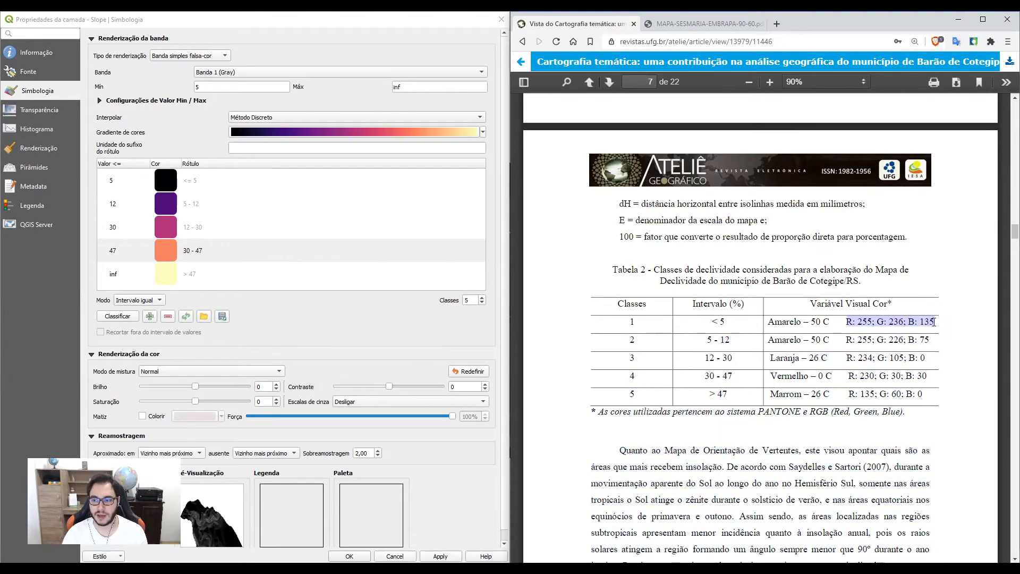
# Step: Open the colour of the <= 5 slope class for editing and place the colour picker beside the article's Table 2
pyautogui.click(168, 186)
pyautogui.doubleClick(167, 186)
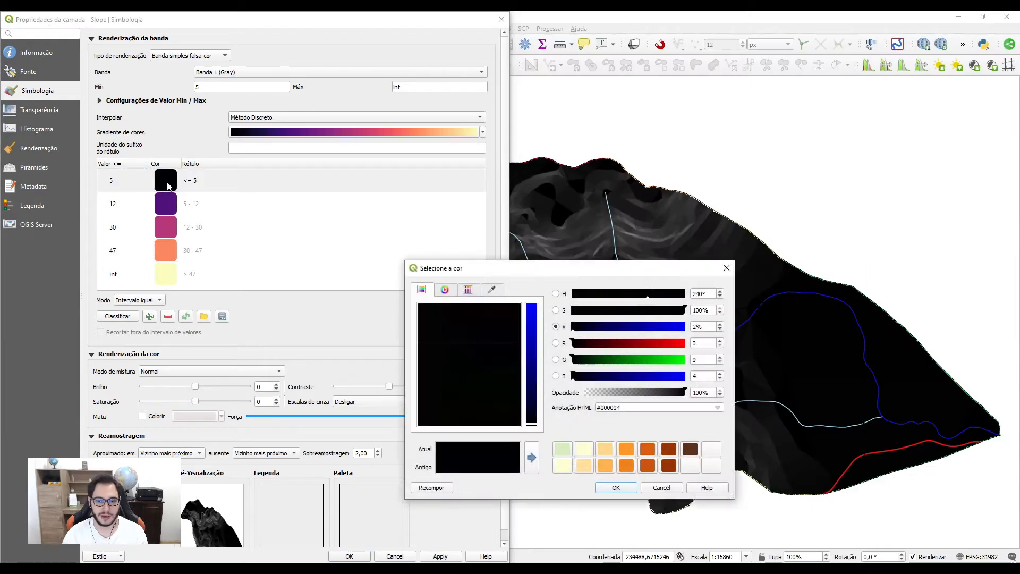
pyautogui.moveTo(596, 274); pyautogui.dragTo(282, 201)
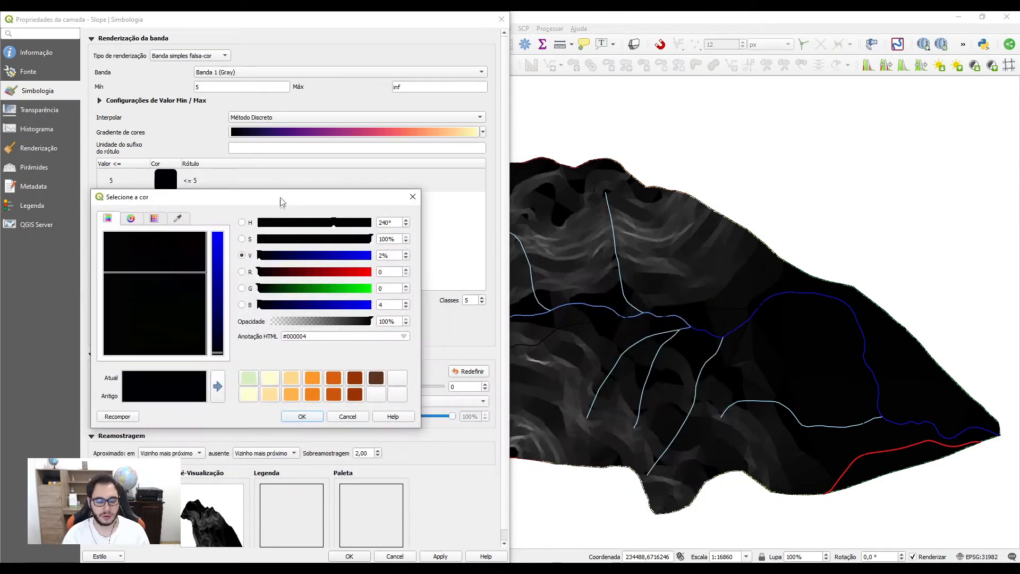
pyautogui.hotkey('alt', 'Tab')
pyautogui.press('super+Left')
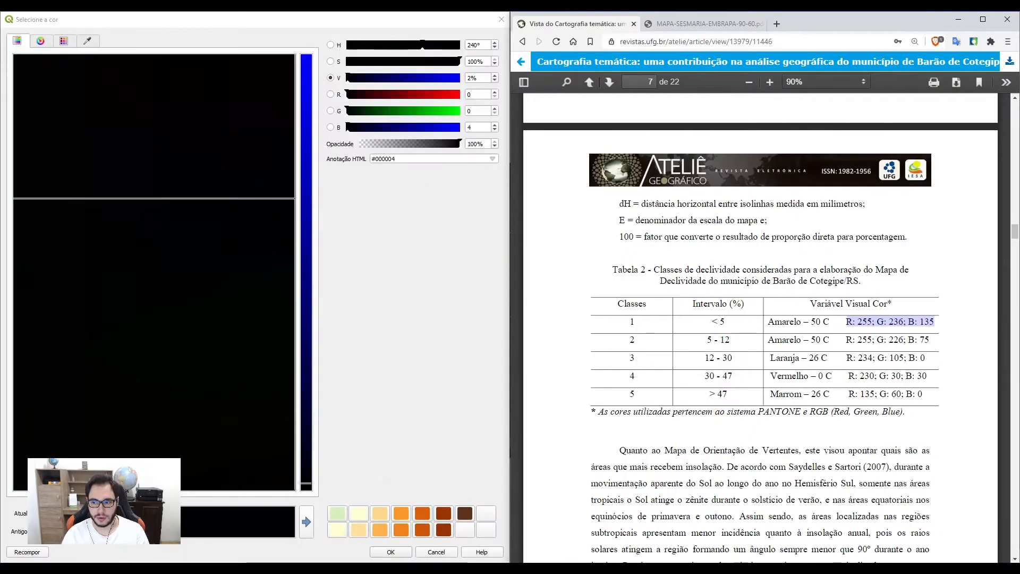
# Step: Set the <= 5 slope class colour to R 255, G 236, B 135 and accept it
pyautogui.click(471, 93)
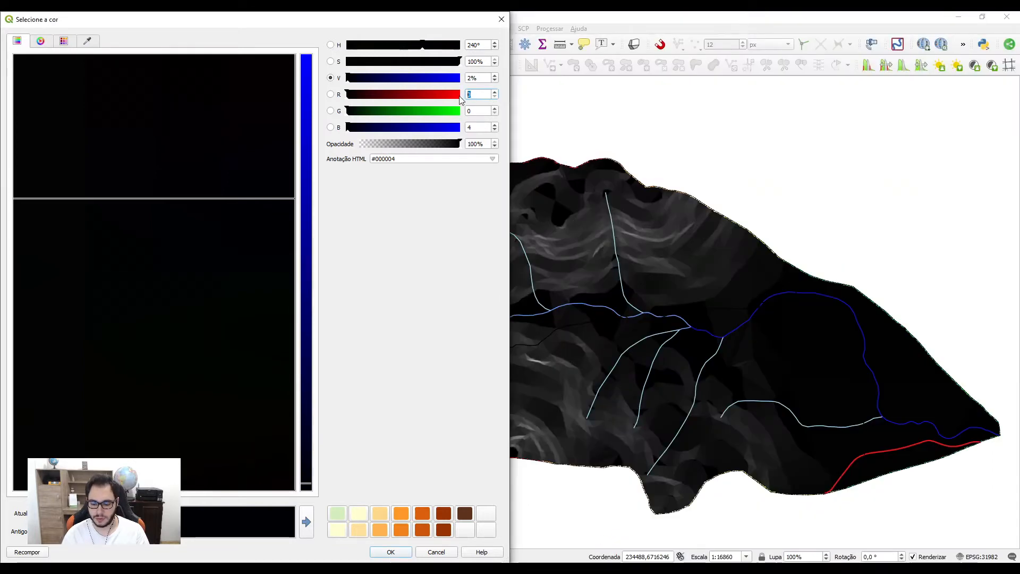
pyautogui.write('255')
pyautogui.press('Tab')
pyautogui.write('23')
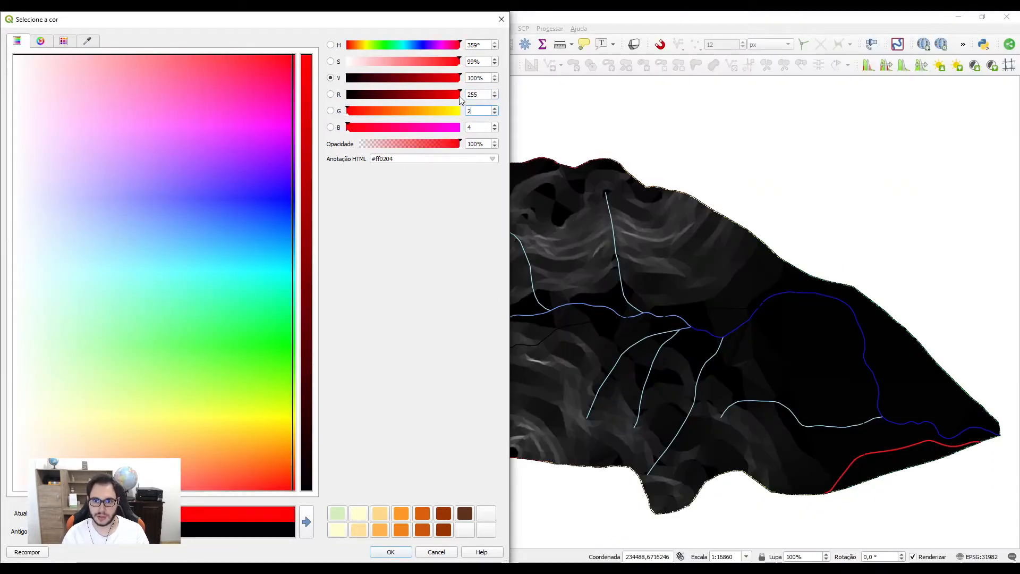
pyautogui.write('3')
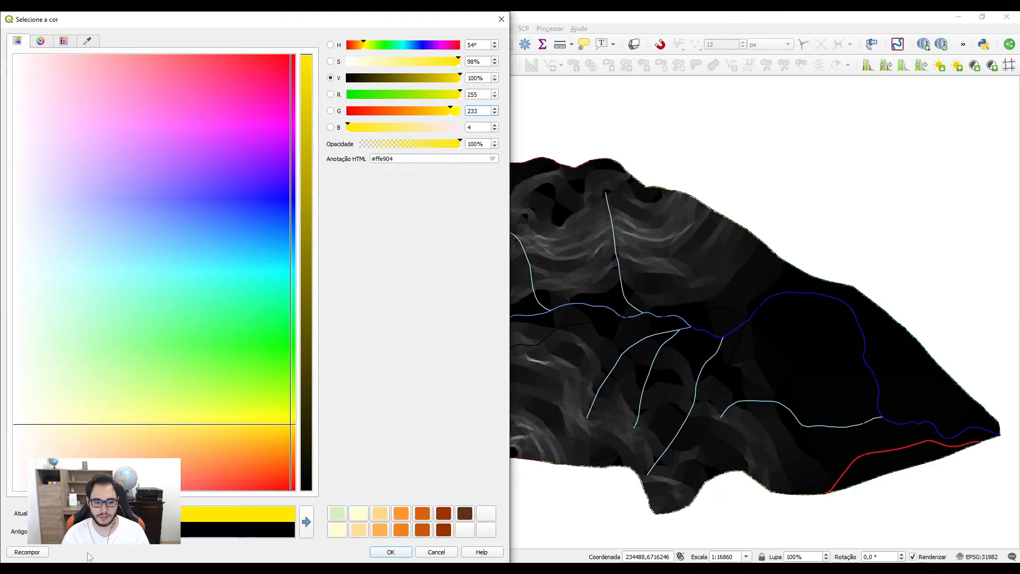
pyautogui.hotkey('alt', 'Tab')
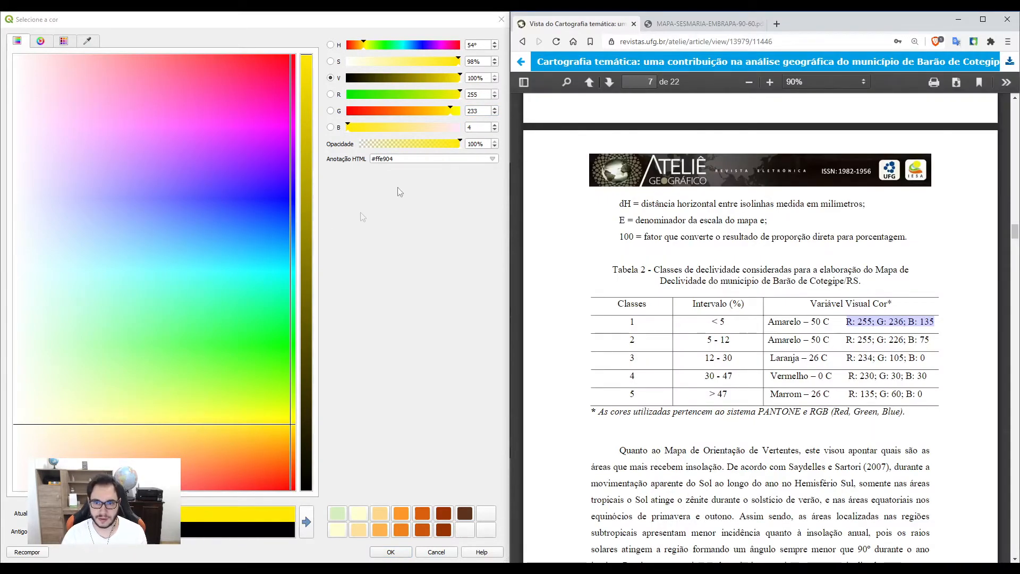
pyautogui.click(479, 120)
pyautogui.press('BackSpace')
pyautogui.write('6')
pyautogui.click(480, 129)
pyautogui.press('BackSpace')
pyautogui.write('135')
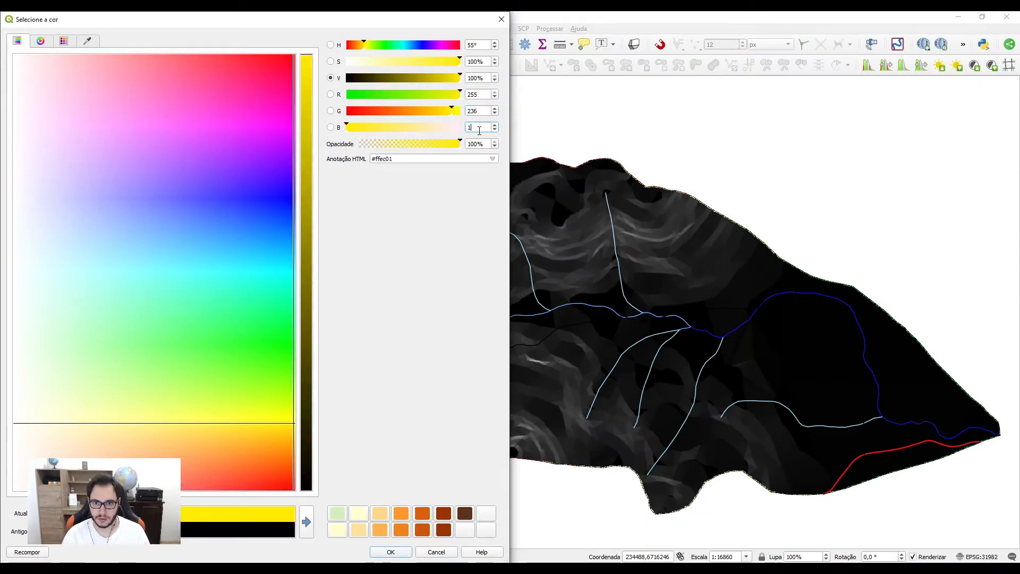
pyautogui.click(391, 552)
# Step: Set the 5 - 12 slope class colour to R 255, G 226, B 75, following the article's Table 2
pyautogui.doubleClick(174, 212)
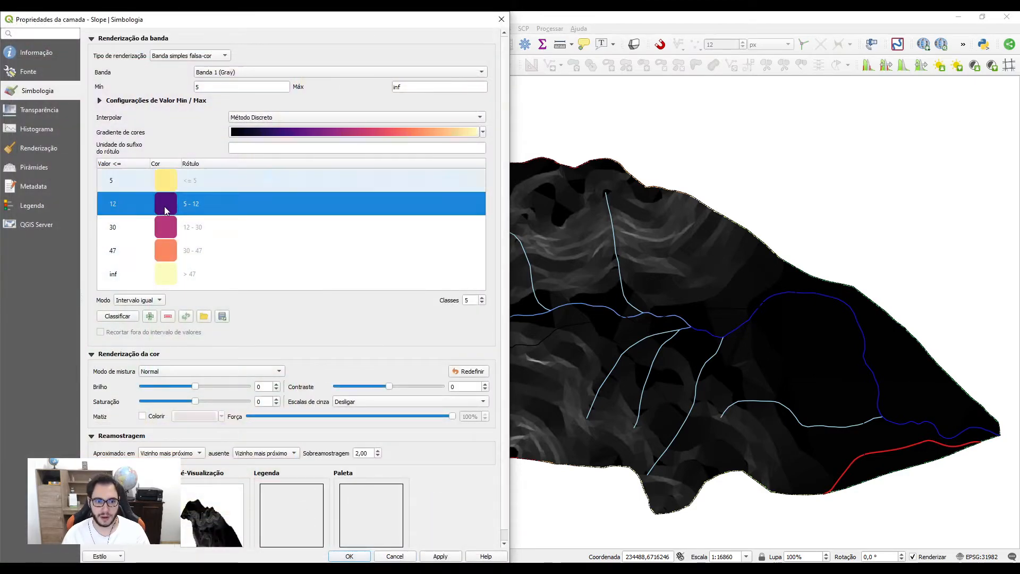
pyautogui.moveTo(532, 274); pyautogui.dragTo(287, 157)
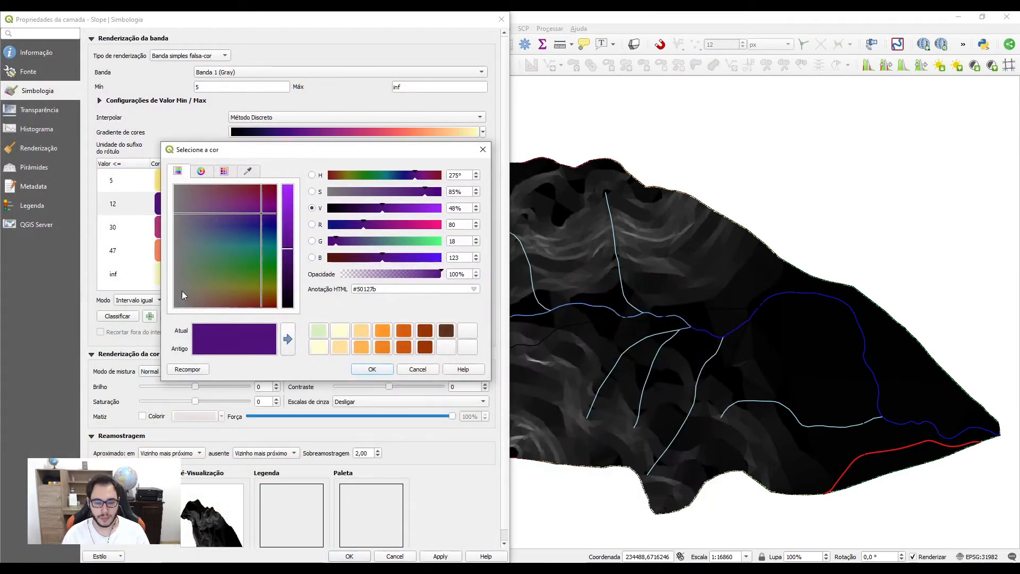
pyautogui.hotkey('alt', 'Tab')
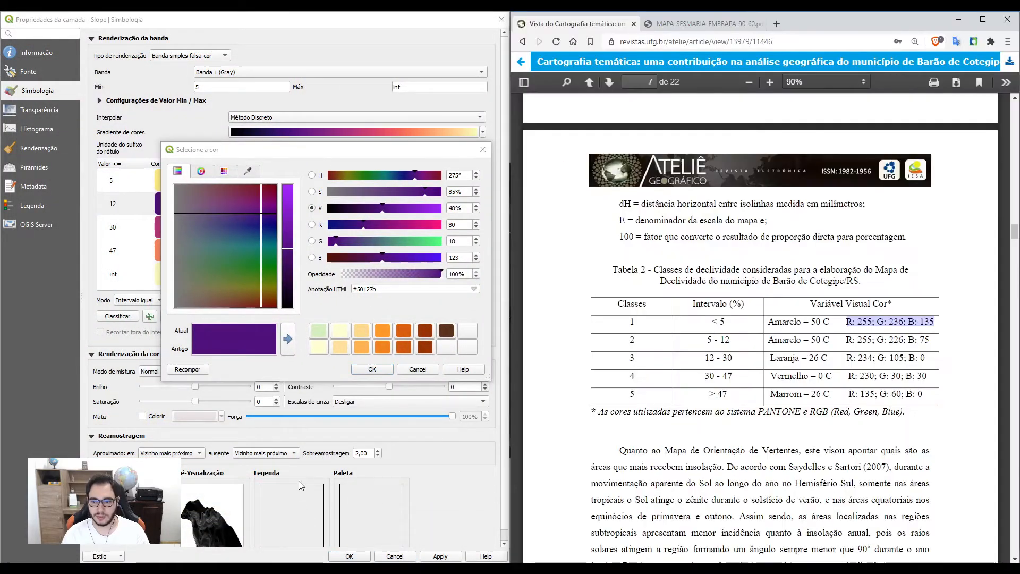
pyautogui.doubleClick(461, 225)
pyautogui.write('255')
pyautogui.press('Tab')
pyautogui.write('226')
pyautogui.press('Tab')
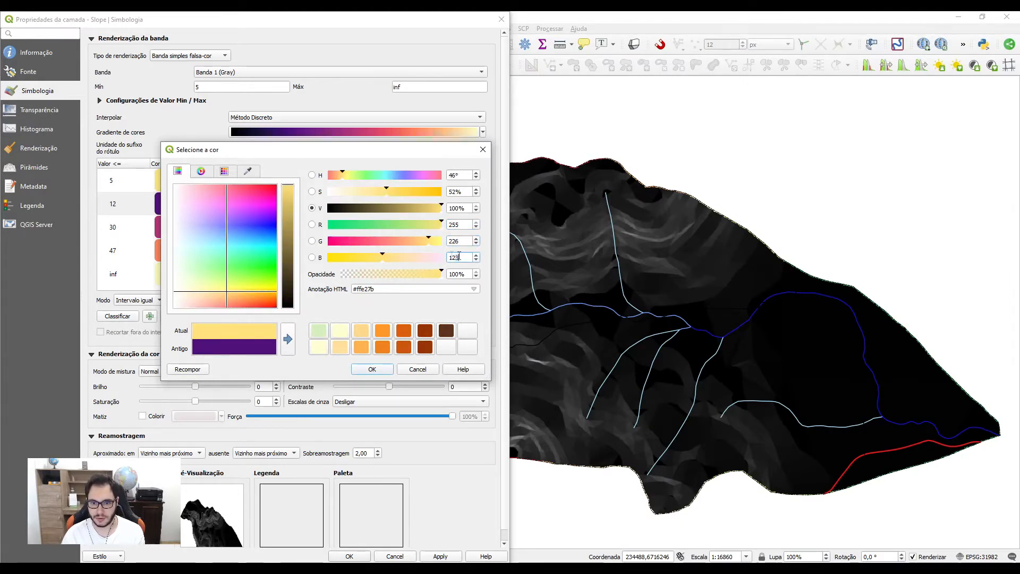
pyautogui.write('75')
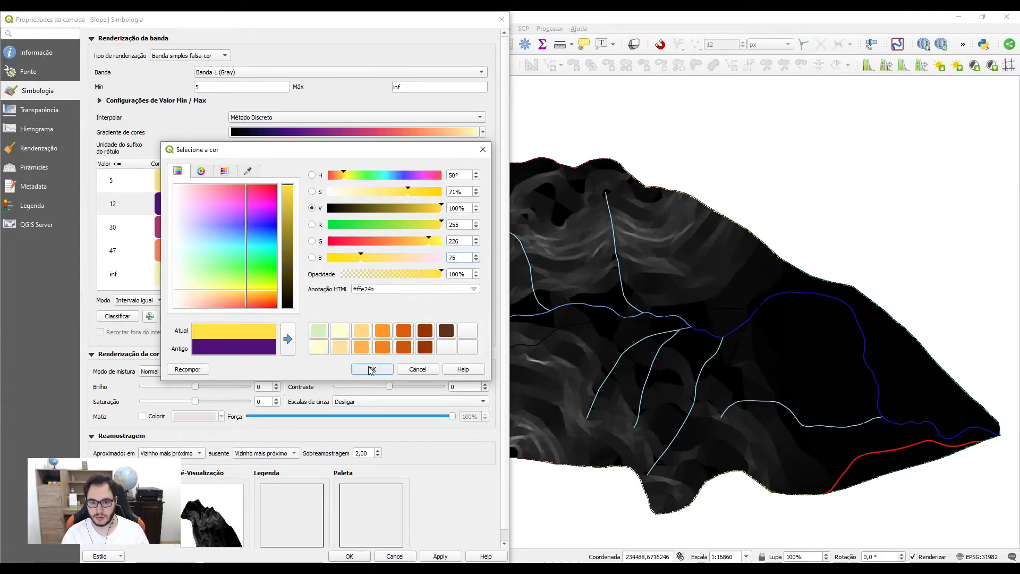
pyautogui.click(368, 367)
# Step: Set the 12 - 30 slope class colour to R 234, G 105, B 0, following the article's Table 2
pyautogui.click(210, 250)
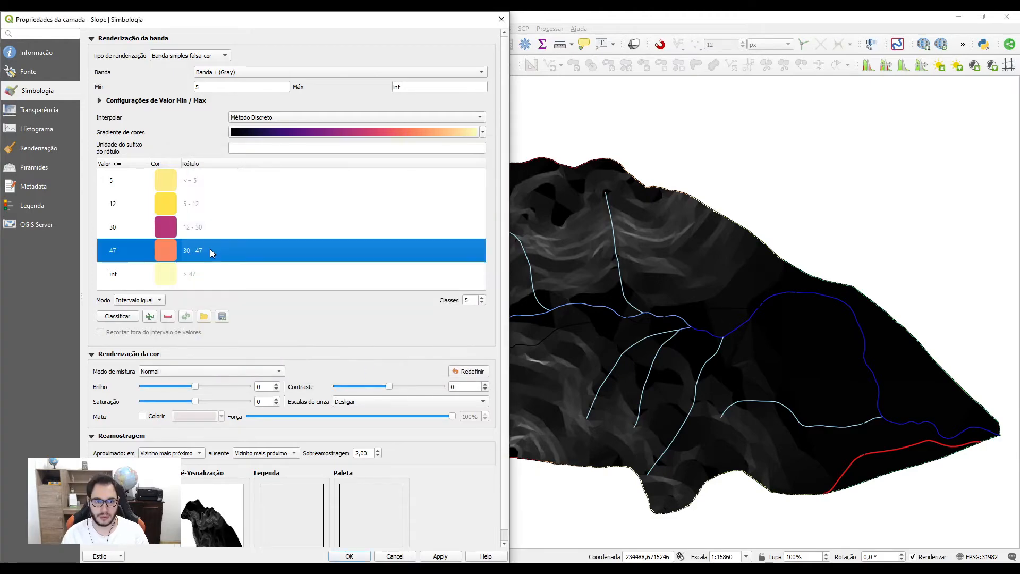
pyautogui.doubleClick(169, 231)
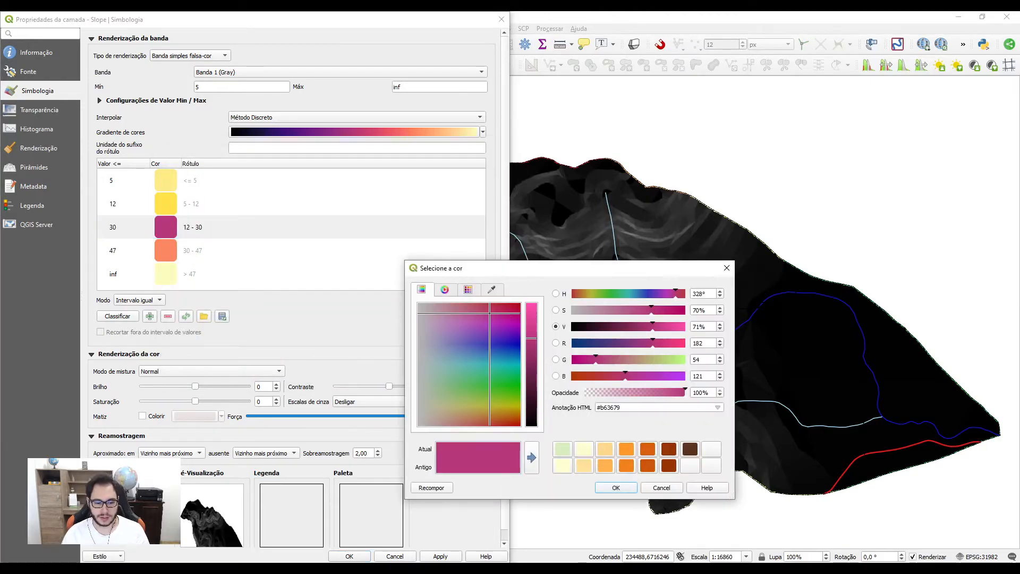
pyautogui.hotkey('alt', 'Tab')
pyautogui.moveTo(469, 269); pyautogui.dragTo(203, 244)
pyautogui.hotkey('alt', 'Tab')
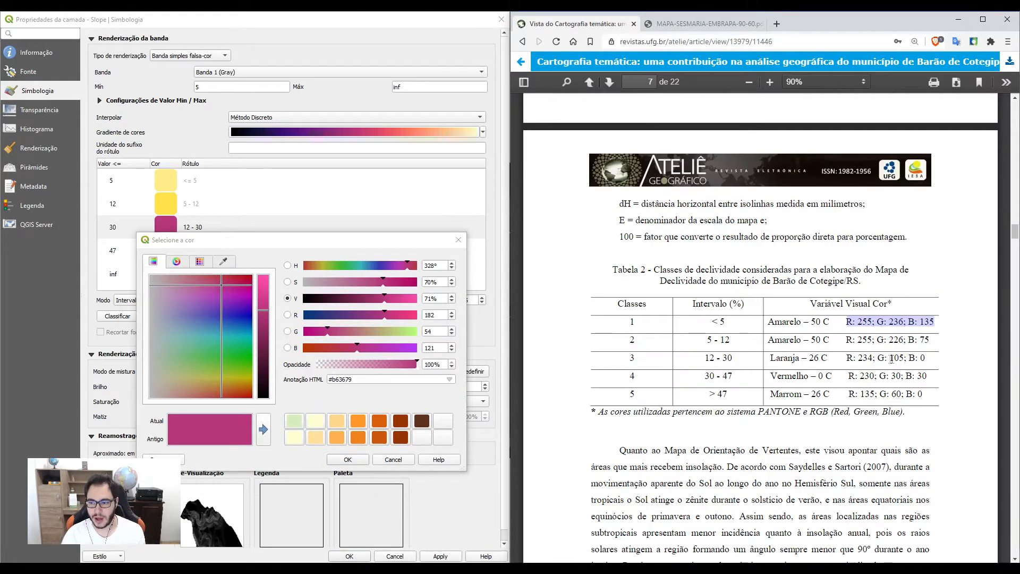
pyautogui.hotkey('alt', 'Tab')
pyautogui.write('234')
pyautogui.doubleClick(440, 331)
pyautogui.write('105')
pyautogui.write('0')
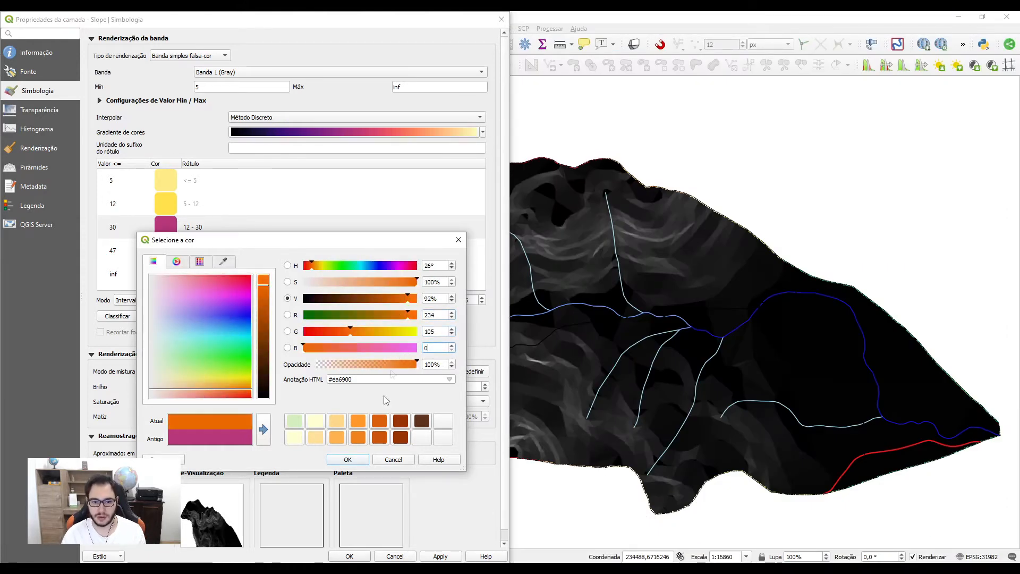
pyautogui.click(348, 460)
# Step: Set the 30 - 47 slope class colour to R 230, G 30, B 30, following the article's Table 2
pyautogui.click(163, 251)
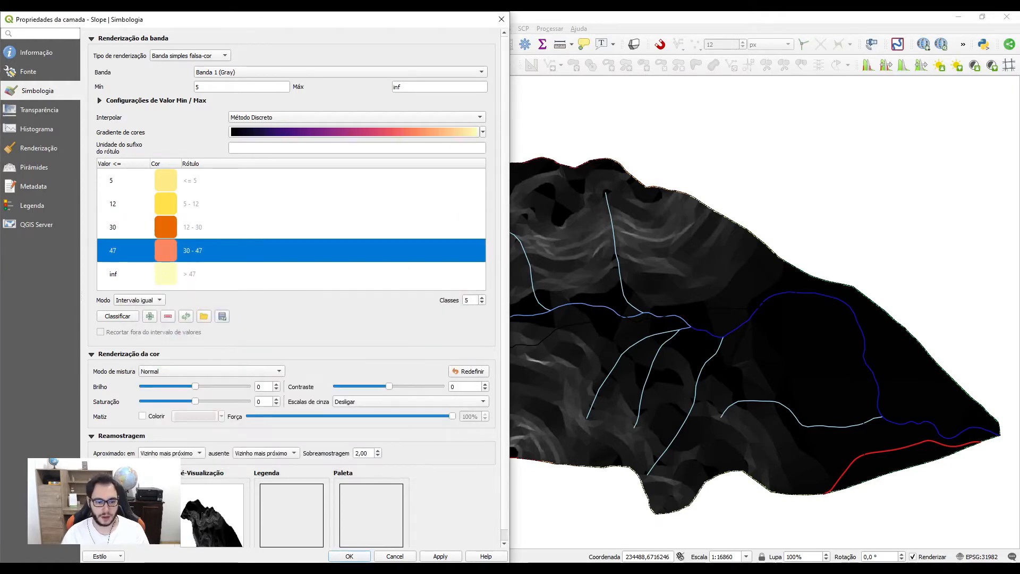
pyautogui.hotkey('alt', 'Tab')
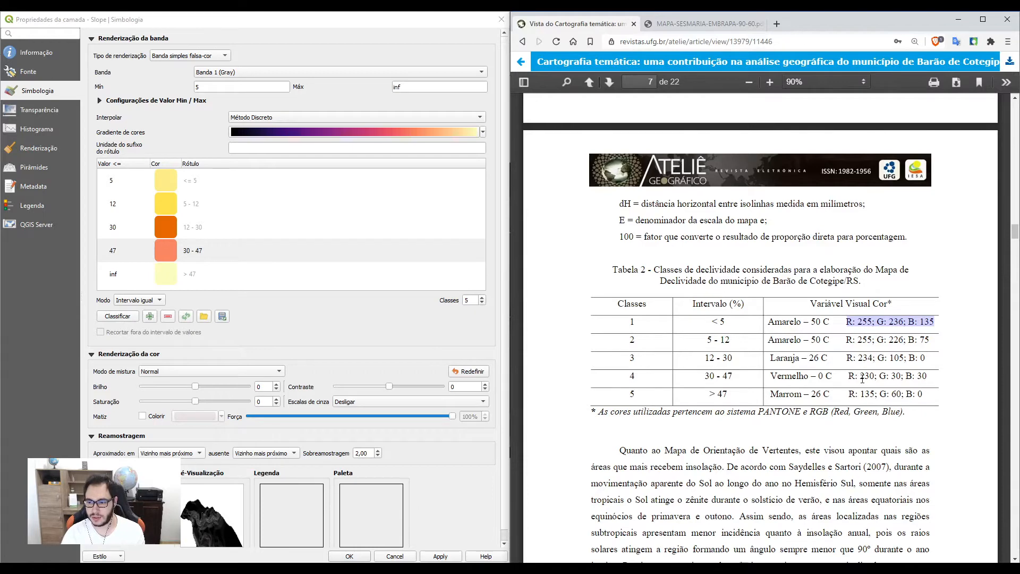
pyautogui.doubleClick(165, 250)
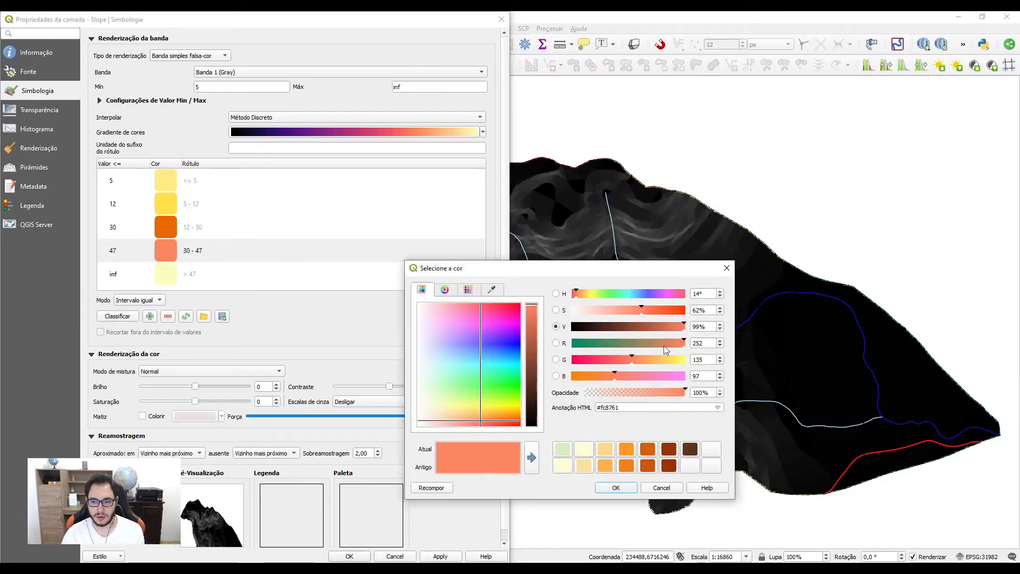
pyautogui.doubleClick(712, 342)
pyautogui.write('230')
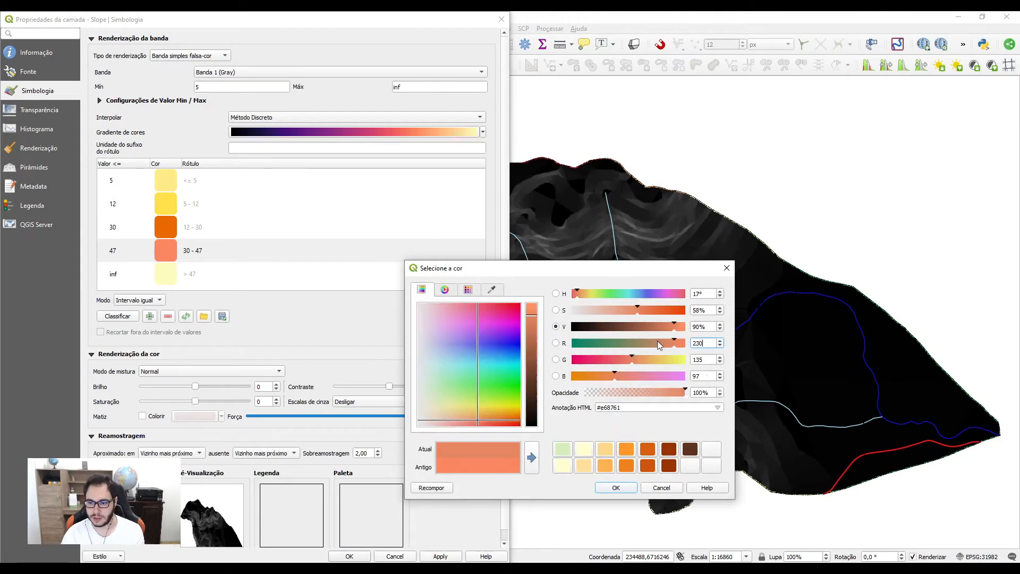
pyautogui.doubleClick(707, 359)
pyautogui.write('30')
pyautogui.press('Tab')
pyautogui.write('30')
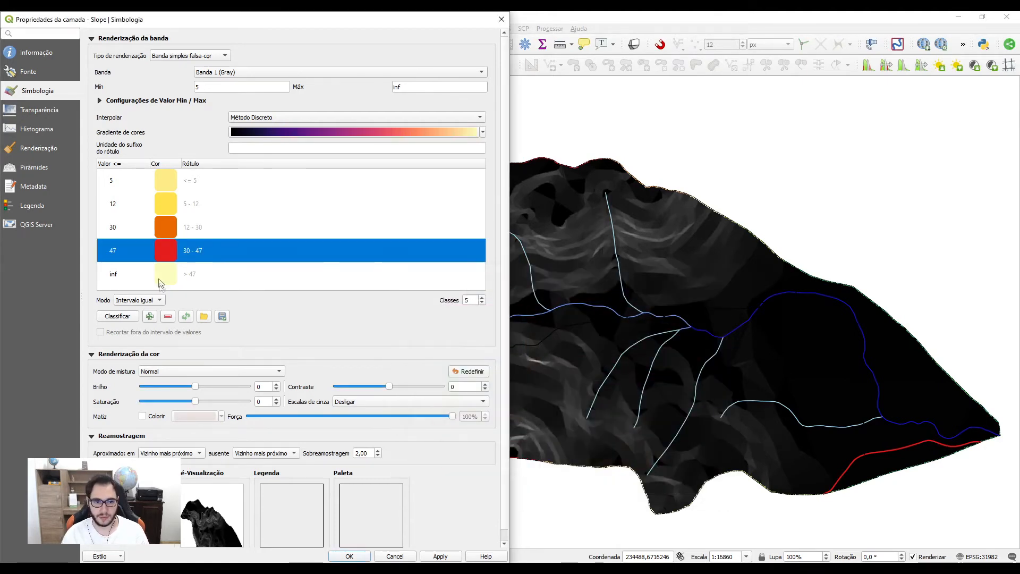
# Step: Set the > 47 slope class colour to R 135, G 60, B 0, following the article's Table 2
pyautogui.click(163, 280)
pyautogui.click(72, 566)
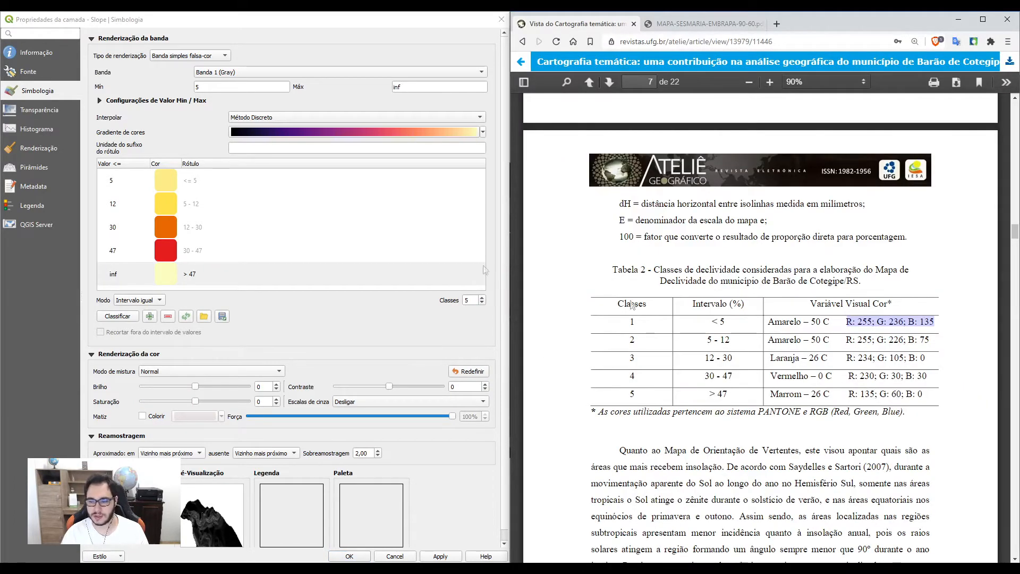
pyautogui.doubleClick(172, 280)
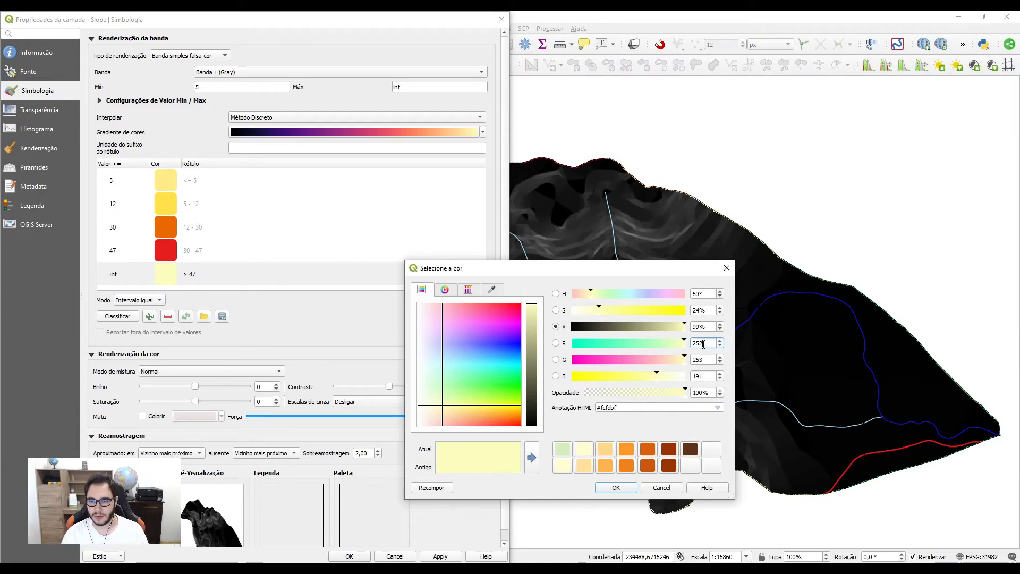
pyautogui.write('135')
pyautogui.press('Tab')
pyautogui.write('60')
pyautogui.press('Tab')
pyautogui.write('0')
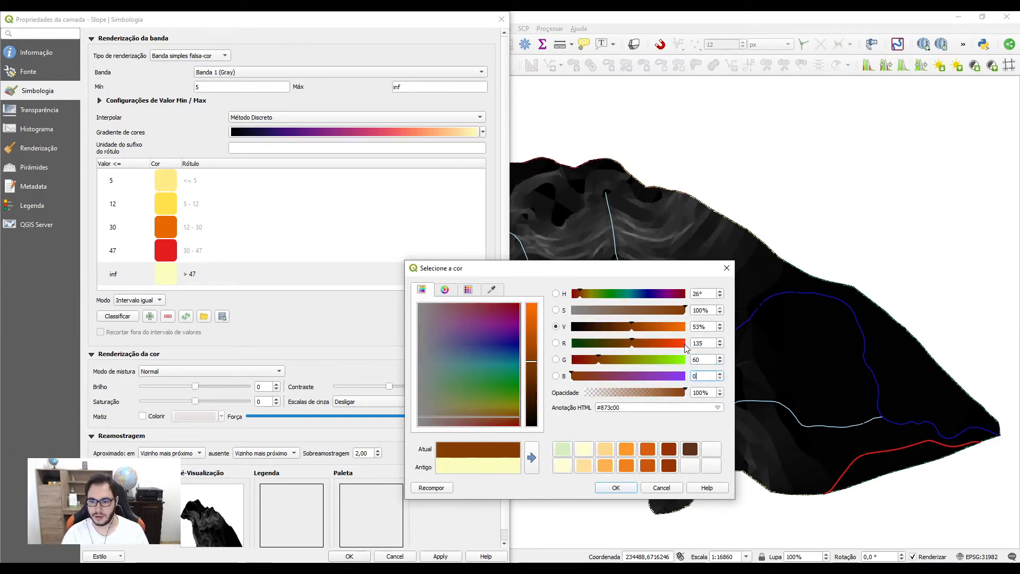
pyautogui.click(617, 487)
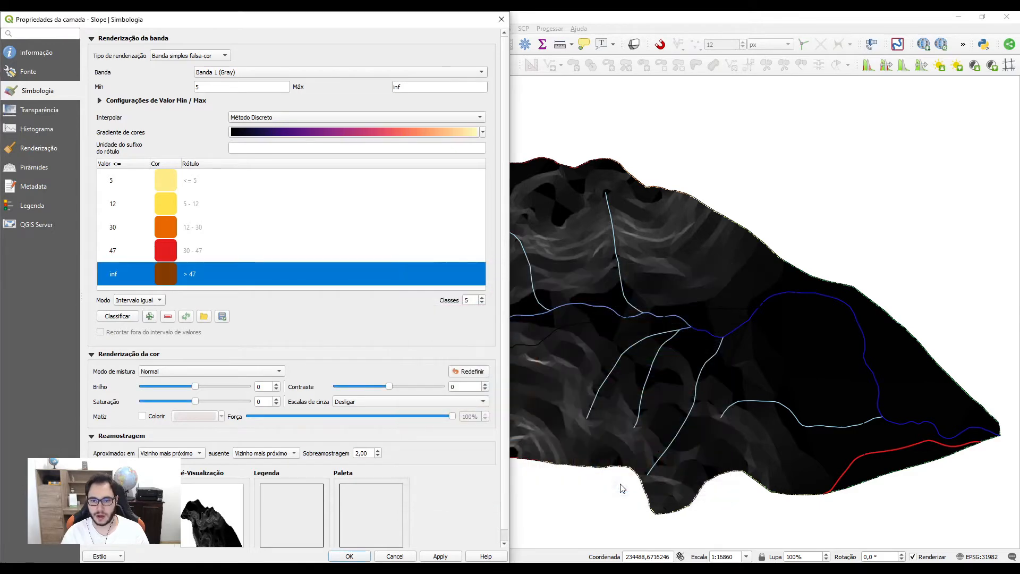
# Step: Apply the class colours to the Slope layer, close its properties, and expand its legend in the layer list
pyautogui.moveTo(467, 22); pyautogui.dragTo(672, 43)
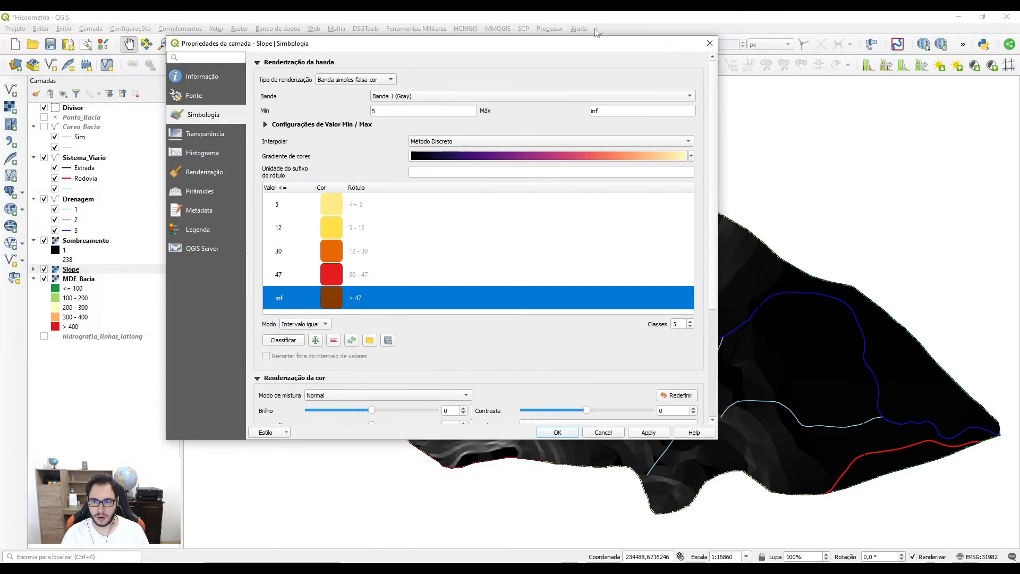
pyautogui.click(649, 436)
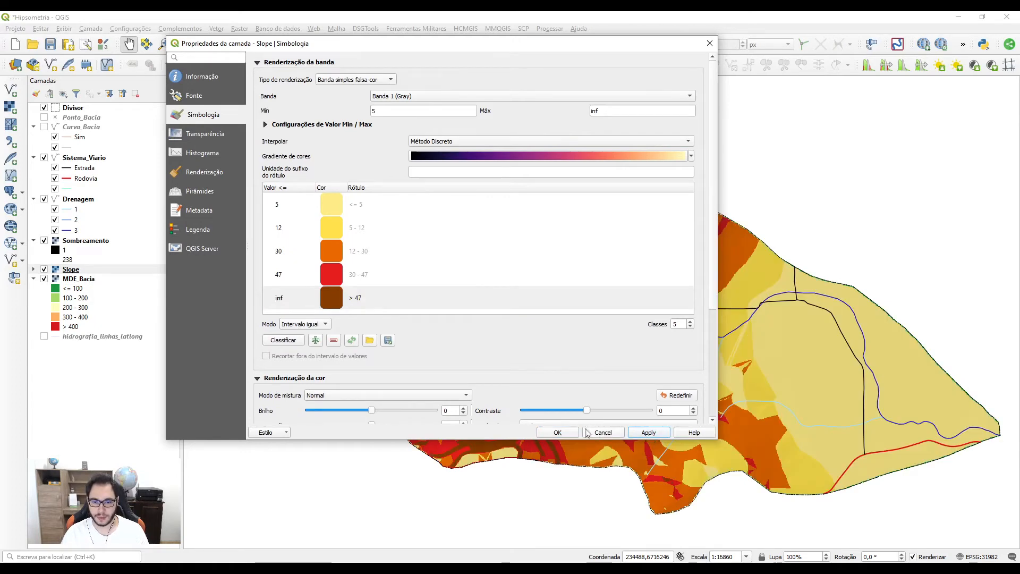
pyautogui.click(563, 432)
pyautogui.moveTo(571, 331); pyautogui.dragTo(562, 349)
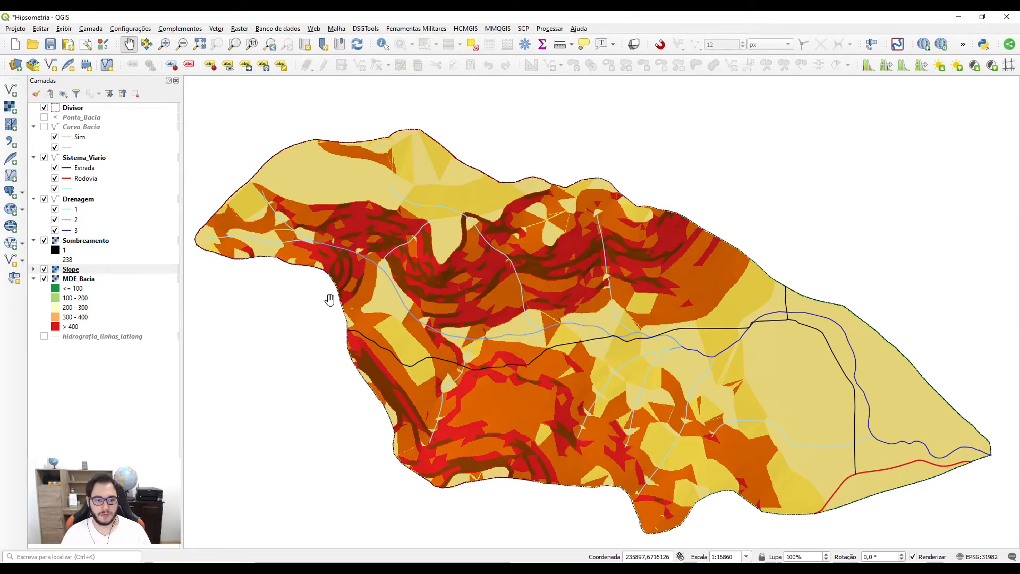
pyautogui.click(34, 269)
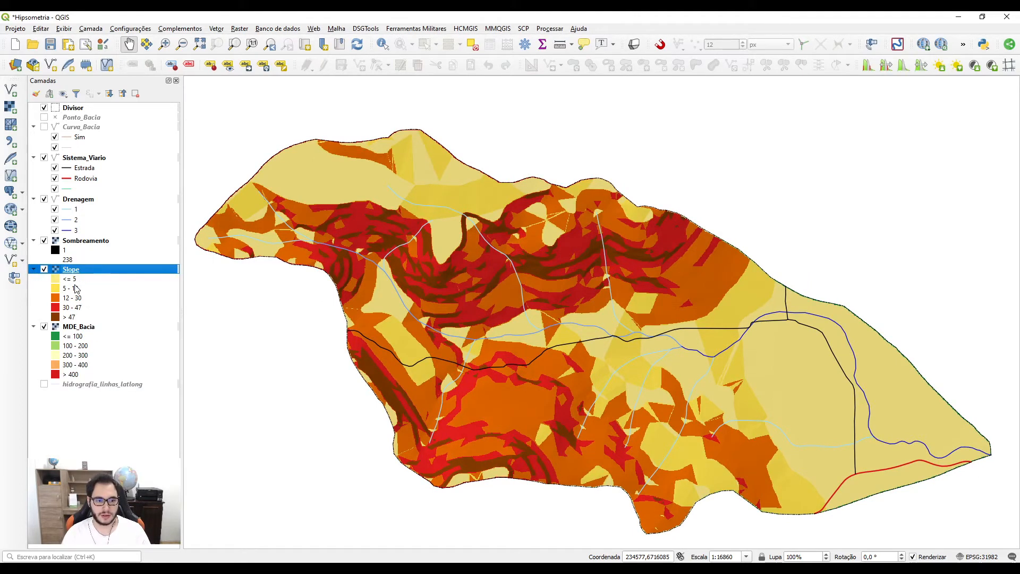
pyautogui.click(75, 281)
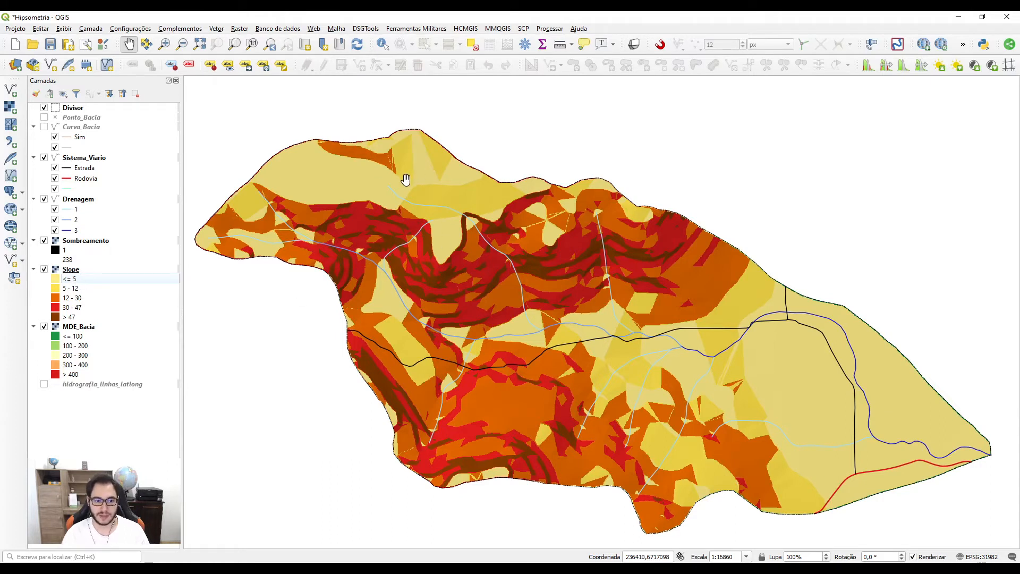
# Step: Lighten the Slope layer's <= 5 class colour to a pale cream (#fff0b9), then apply it and close the layer properties
pyautogui.doubleClick(66, 279)
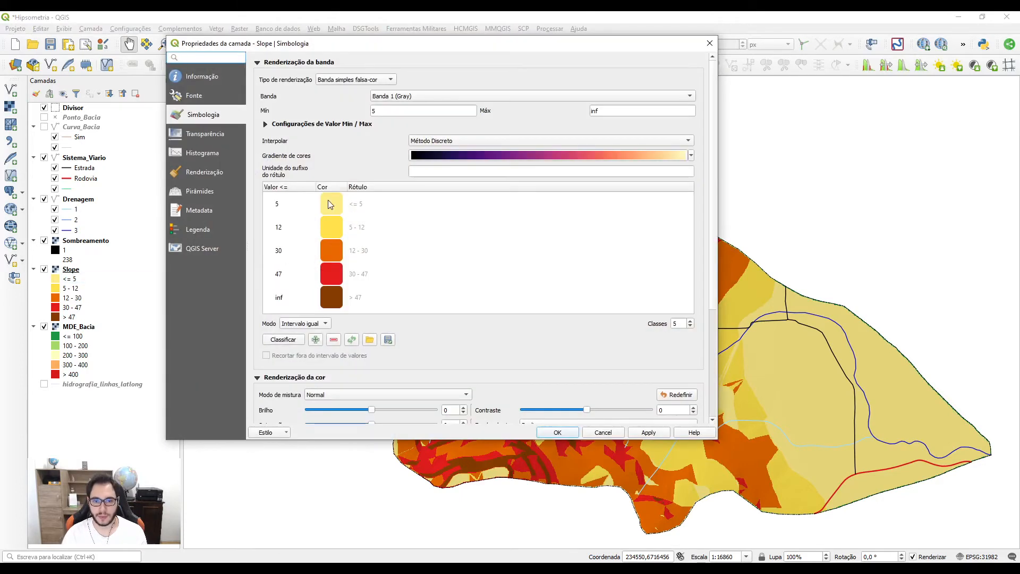
pyautogui.click(330, 209)
pyautogui.doubleClick(331, 209)
pyautogui.click(460, 409)
pyautogui.moveTo(460, 409); pyautogui.dragTo(446, 410)
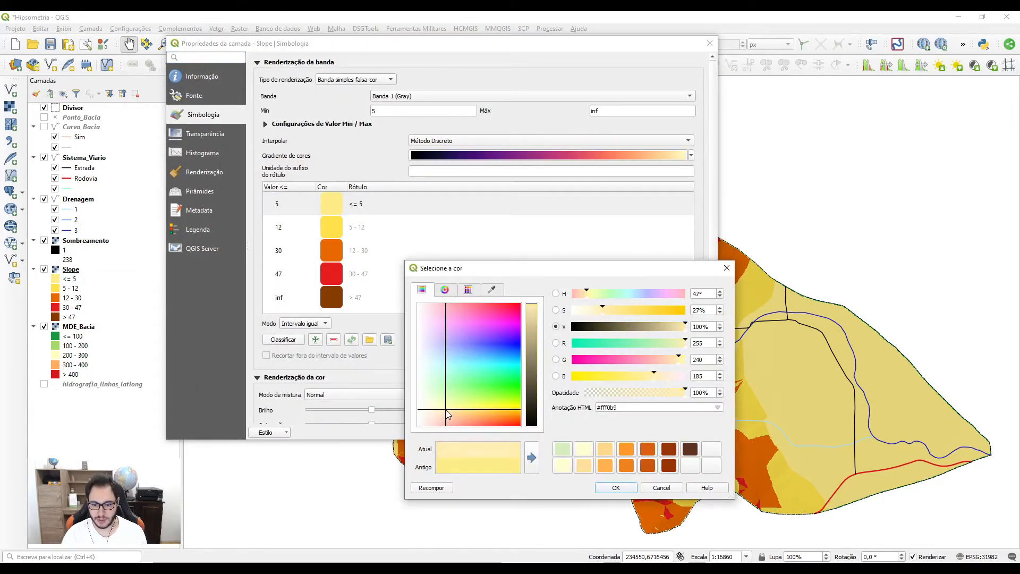
pyautogui.click(613, 487)
pyautogui.click(639, 431)
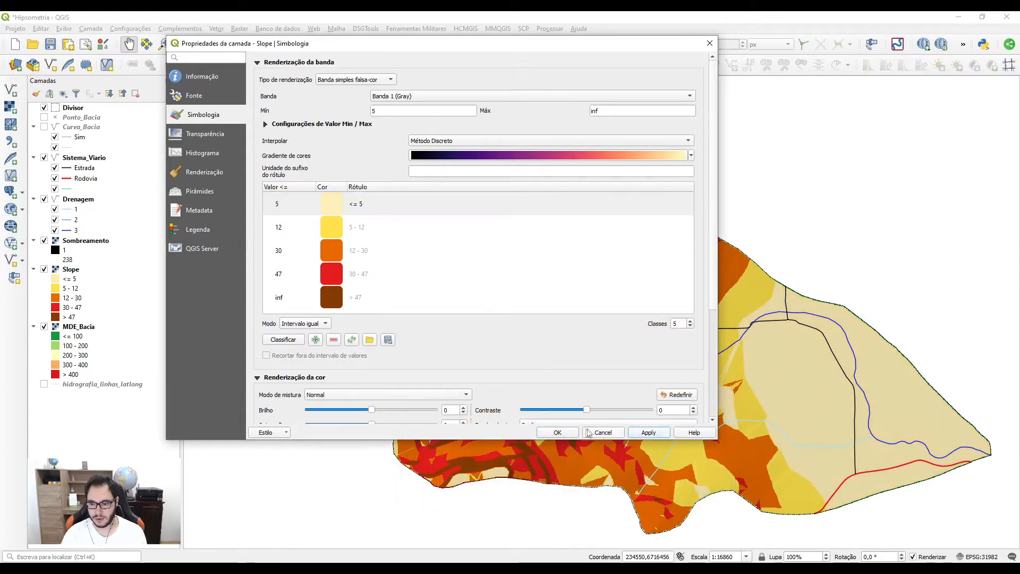
pyautogui.click(558, 432)
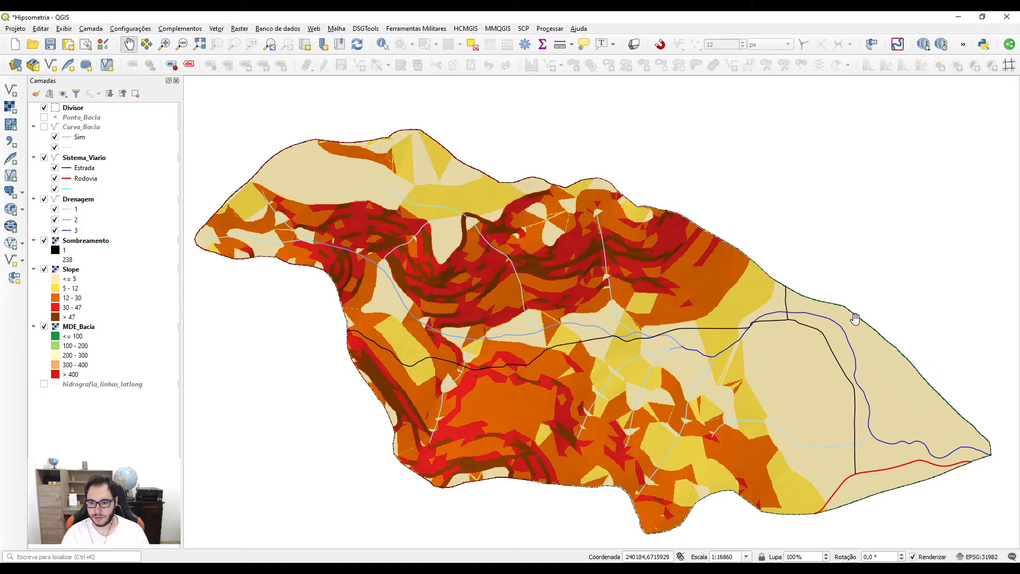
# Step: Compare the Curva_Bacia contour spacing with the Slope classes by showing the contours over MDE_Bacia and Slope in turn, and hide the contours
pyautogui.click(85, 291)
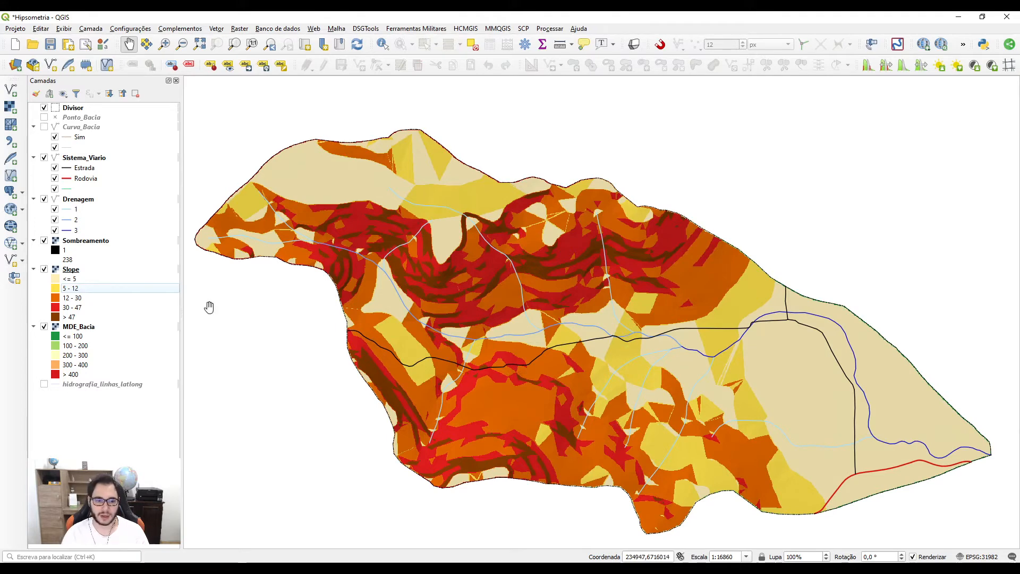
pyautogui.click(69, 301)
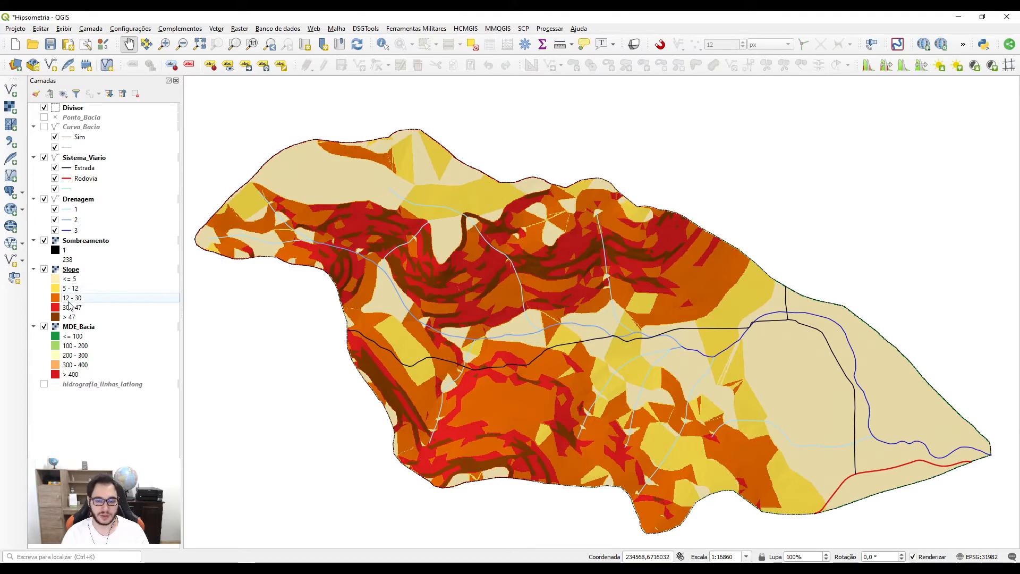
pyautogui.scroll(1, 518, 276)
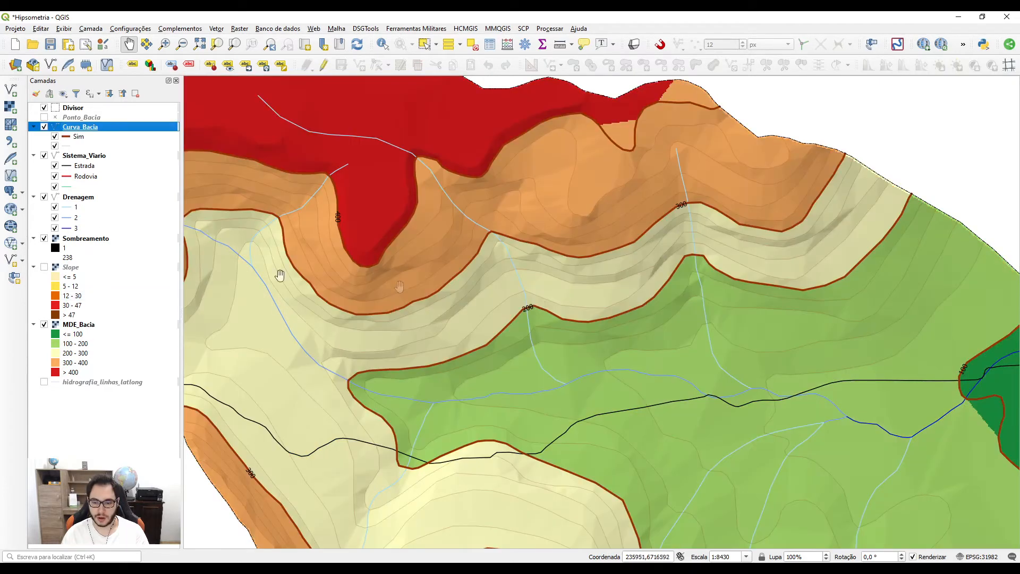
pyautogui.scroll(1, 543, 301)
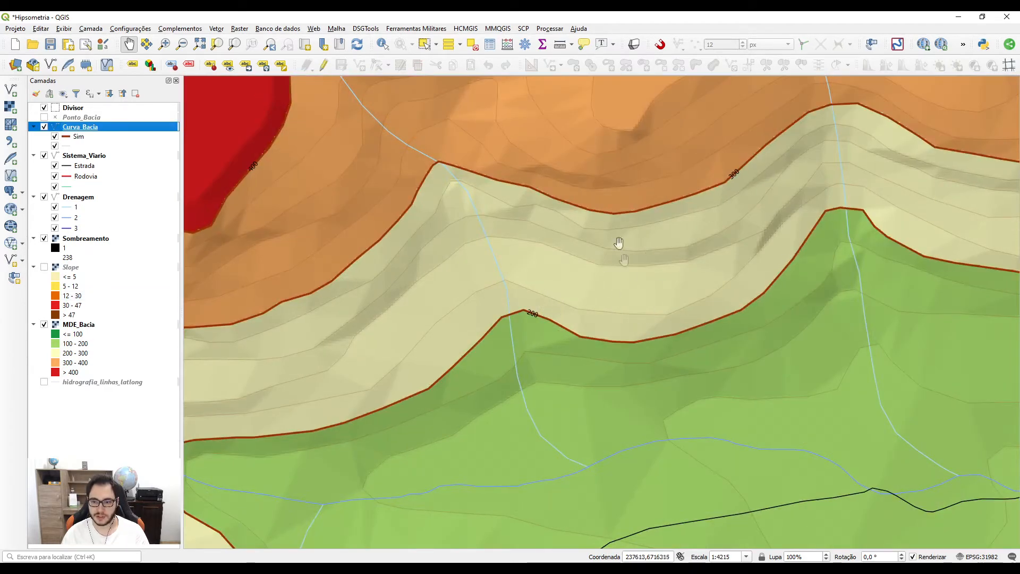
pyautogui.click(44, 266)
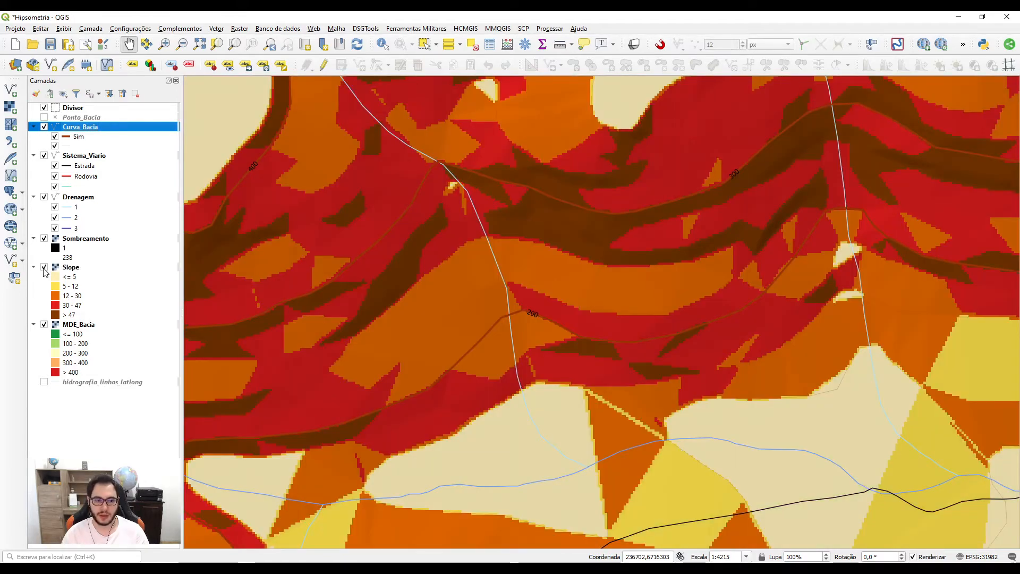
pyautogui.scroll(-2, 572, 309)
pyautogui.moveTo(584, 325); pyautogui.dragTo(565, 296)
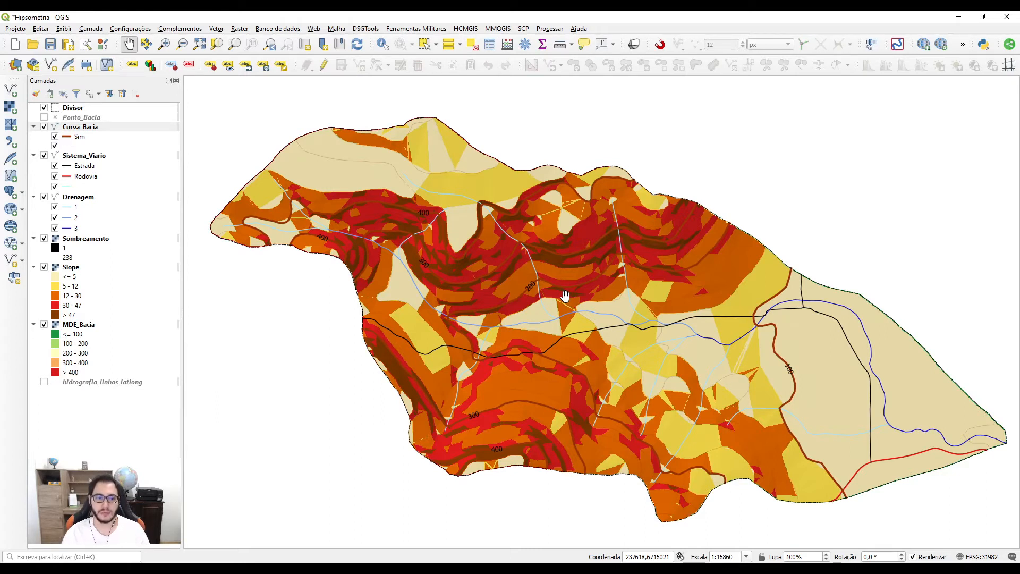
pyautogui.click(102, 434)
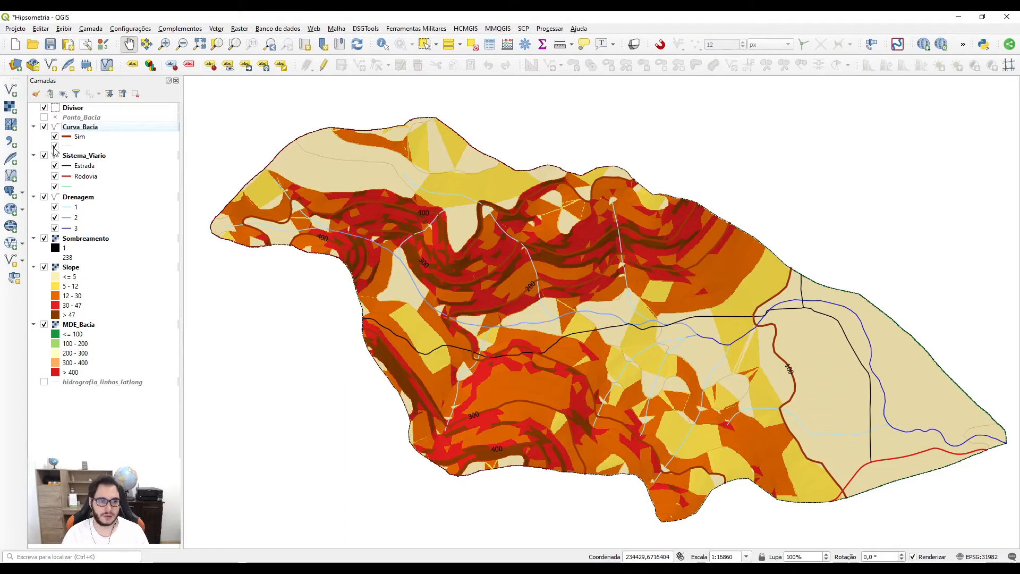
pyautogui.click(44, 127)
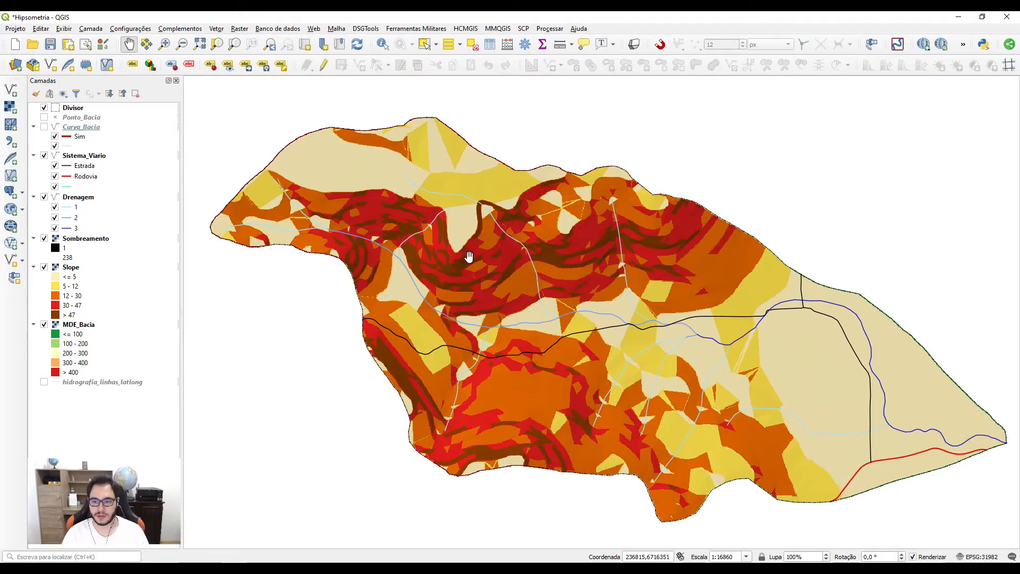
# Step: Examine how the slope classes are distributed across the watershed and review the class intervals and colours in the Slope layer's symbology
pyautogui.moveTo(467, 256); pyautogui.dragTo(460, 253)
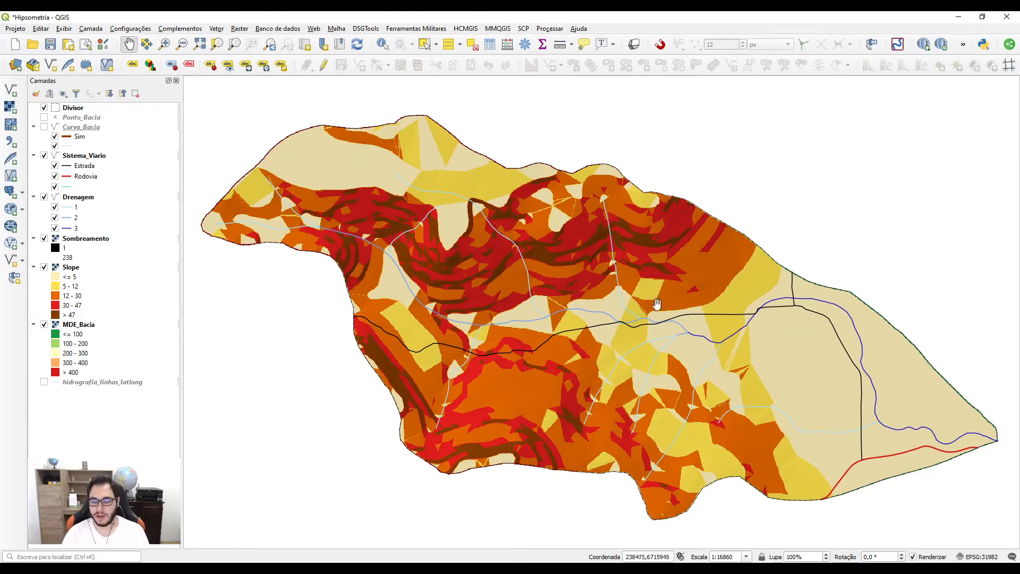
pyautogui.scroll(1, 462, 172)
pyautogui.scroll(-1, 383, 146)
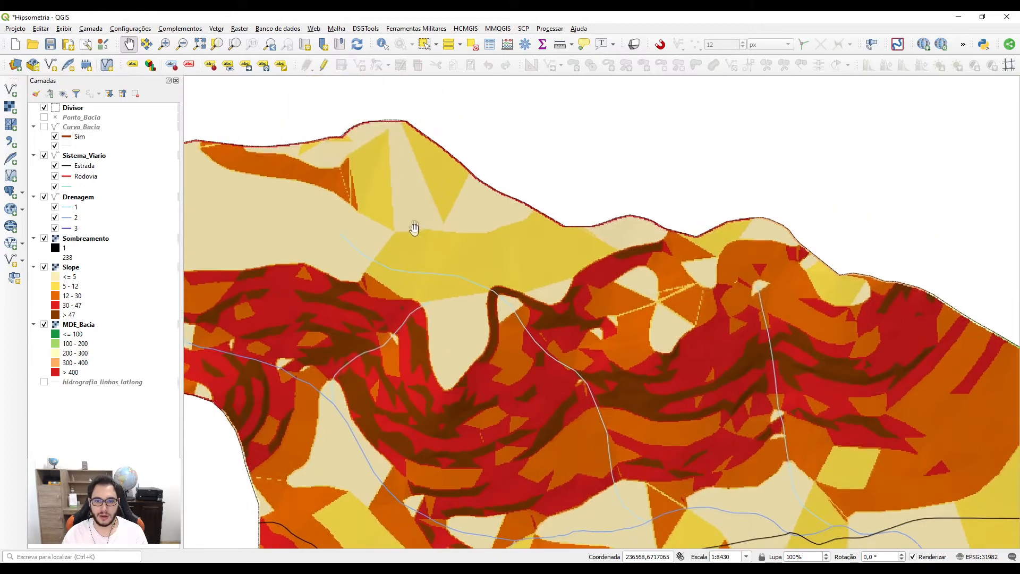
pyautogui.scroll(-1, 458, 235)
pyautogui.scroll(3, 478, 244)
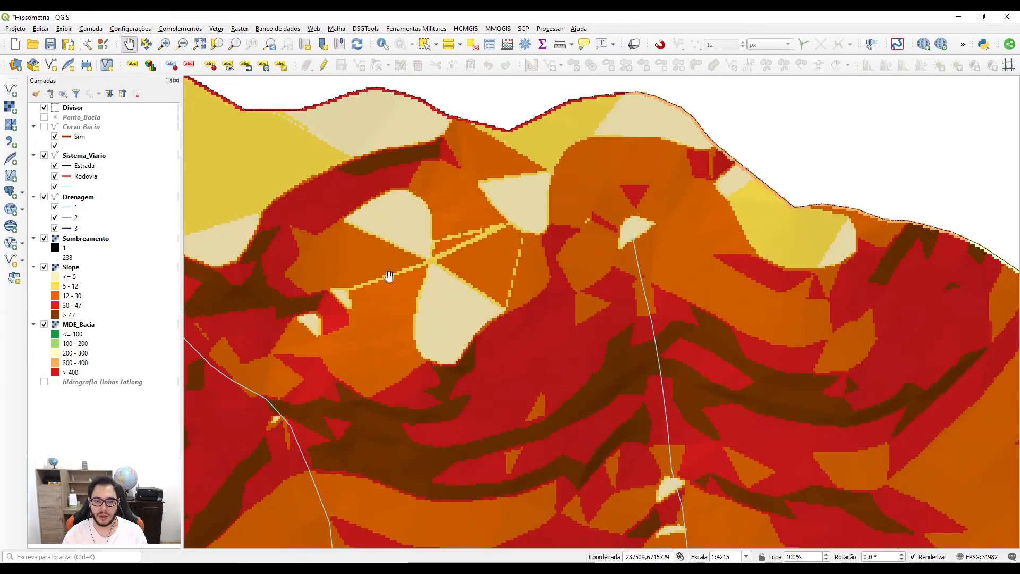
pyautogui.scroll(-2, 407, 269)
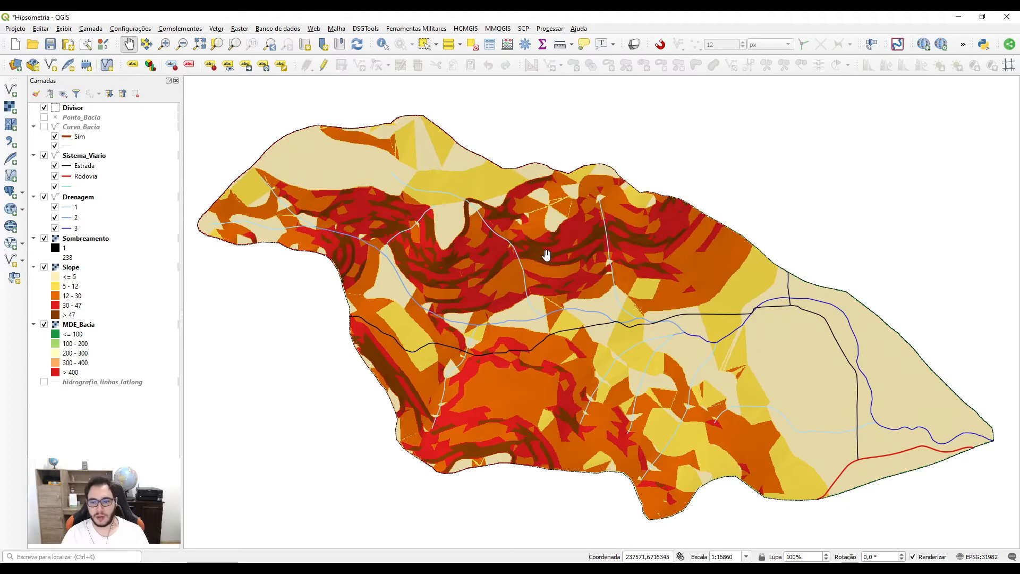
pyautogui.scroll(2, 541, 270)
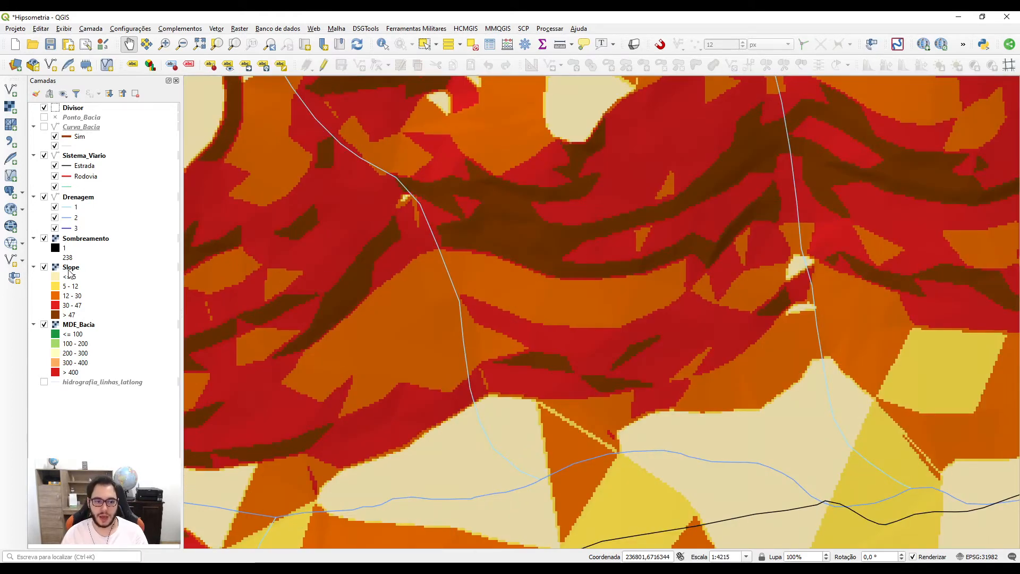
pyautogui.doubleClick(70, 268)
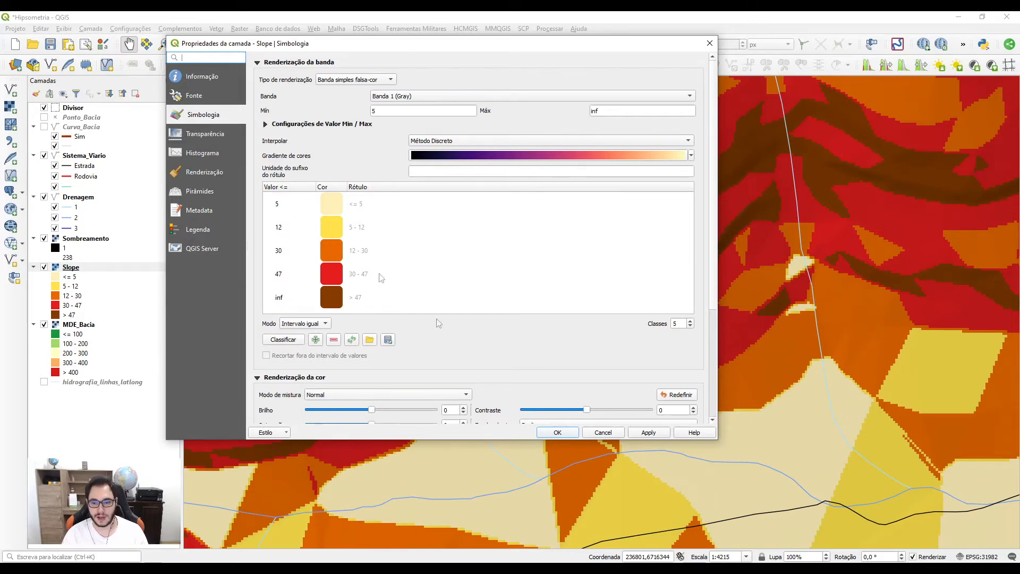
pyautogui.click(557, 432)
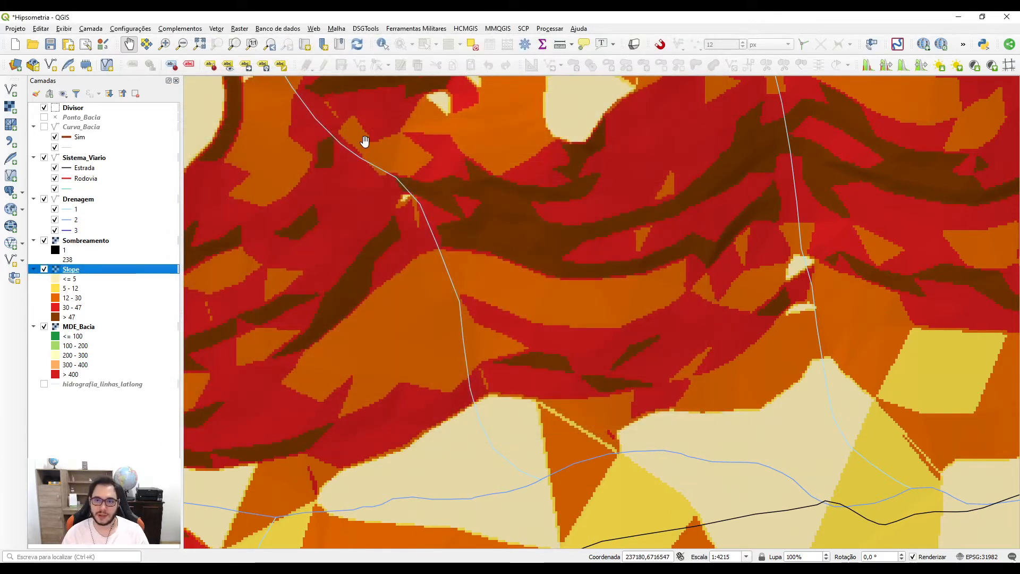
# Step: Hide the MDE_Bacia, Sombreamento, Drenagem, Sistema_Viario and Divisor layers, leaving only the Slope raster displayed
pyautogui.click(44, 326)
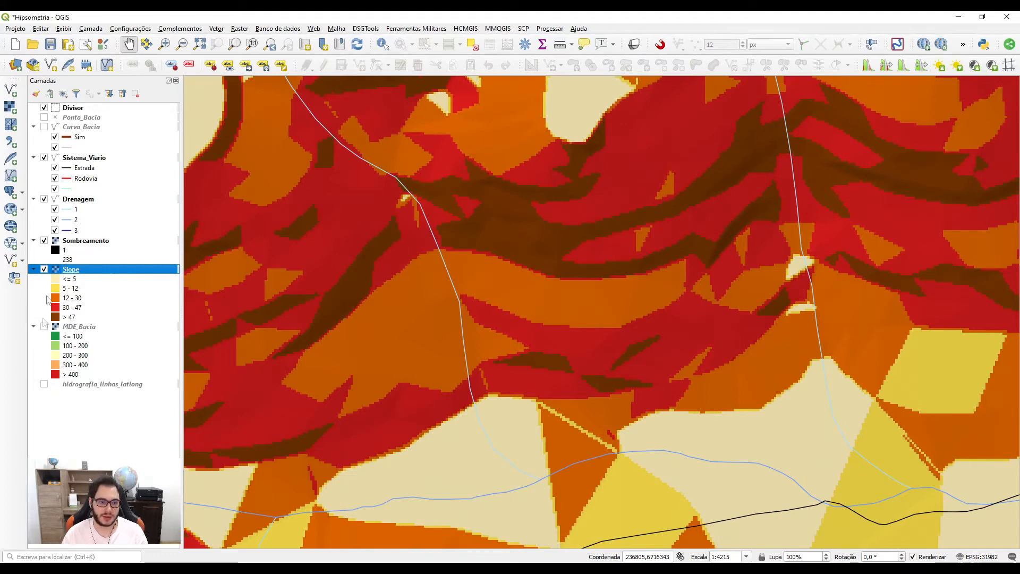
pyautogui.click(44, 240)
pyautogui.click(44, 198)
pyautogui.click(44, 158)
pyautogui.click(44, 107)
# Step: Identify the Slope raster's pixel values in a <= 5 area and at several points of a 12 - 30 area
pyautogui.click(383, 44)
pyautogui.click(503, 479)
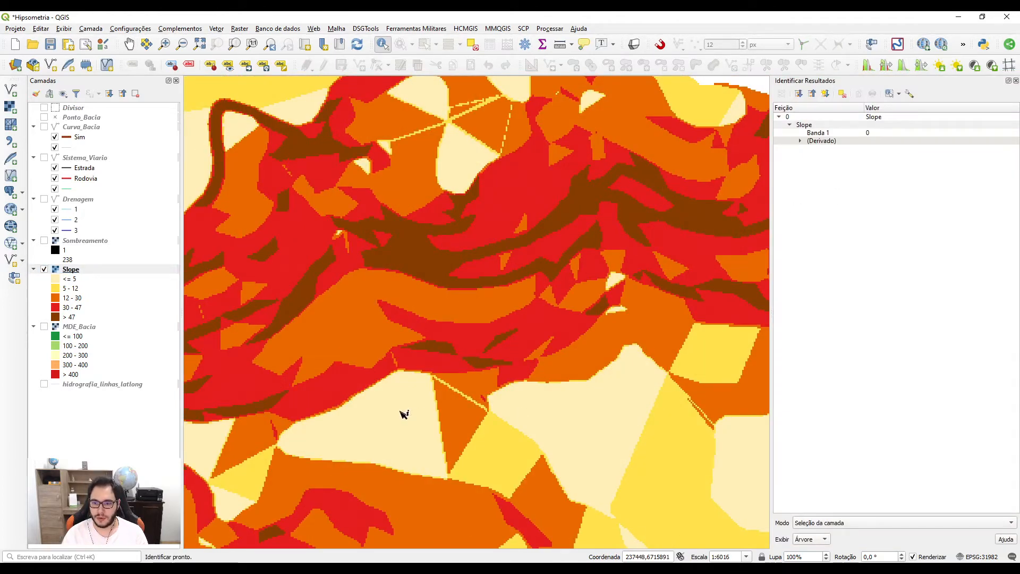
pyautogui.click(364, 341)
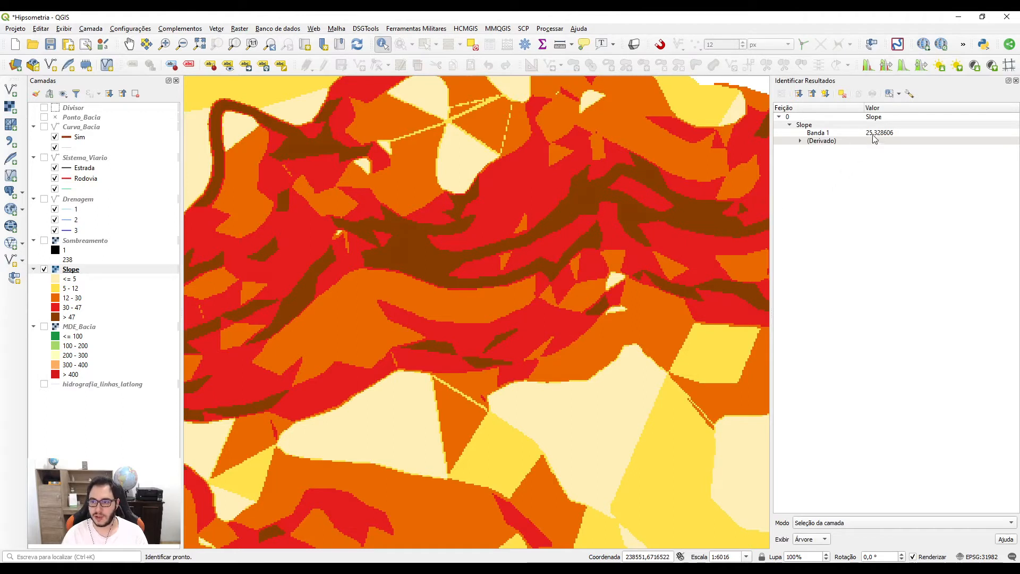
pyautogui.click(350, 327)
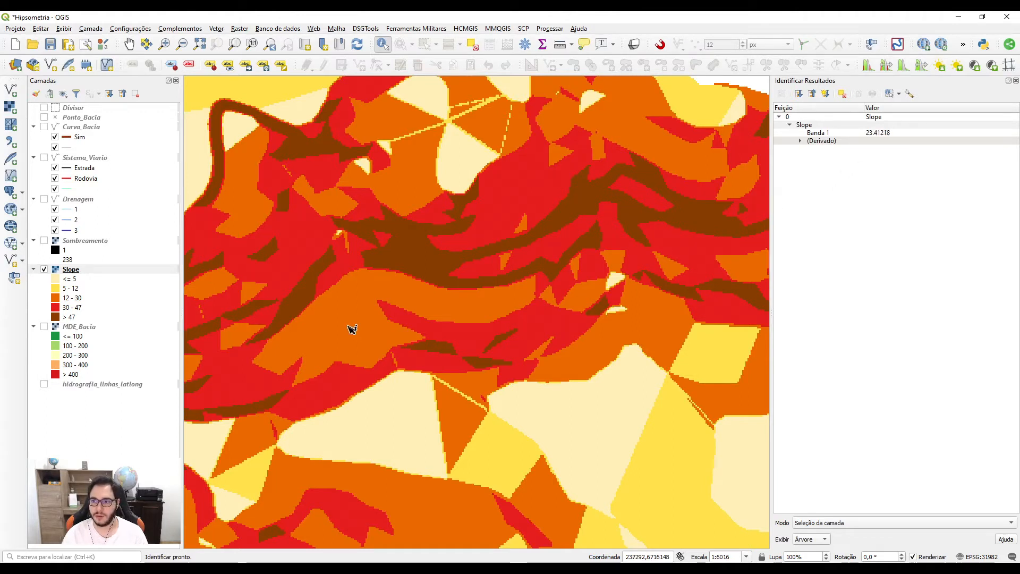
pyautogui.click(355, 301)
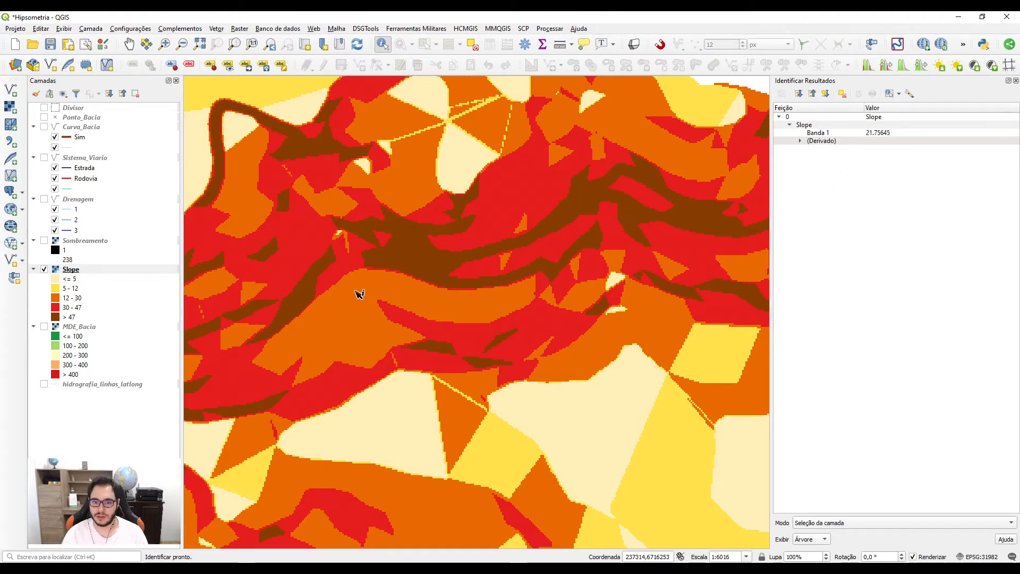
pyautogui.click(363, 287)
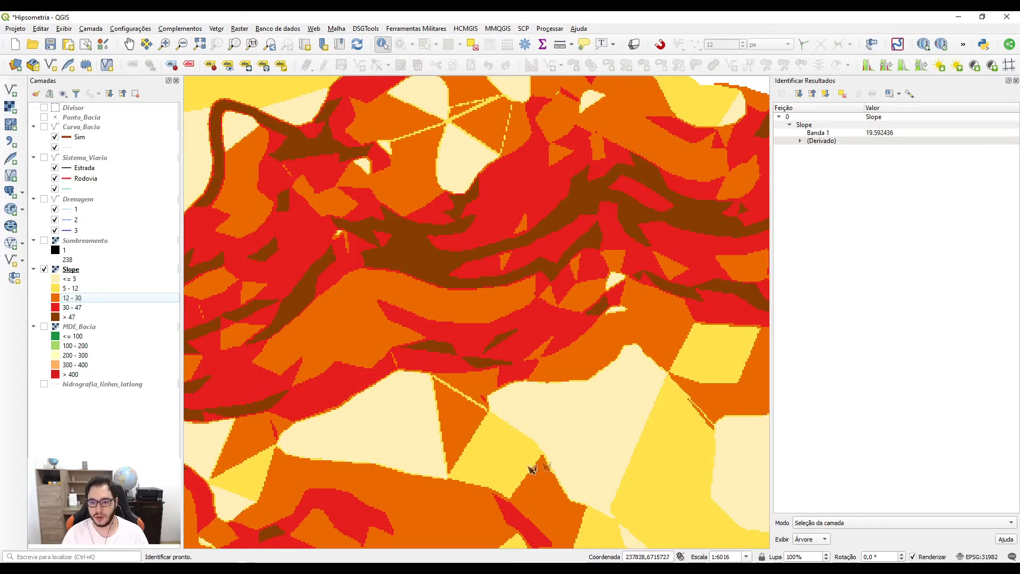
# Step: Identify the Slope raster's pixel values at several points within the yellow 5 - 12 class areas
pyautogui.scroll(2, 357, 337)
pyautogui.moveTo(352, 333); pyautogui.dragTo(337, 324)
pyautogui.moveTo(474, 329); pyautogui.dragTo(427, 278)
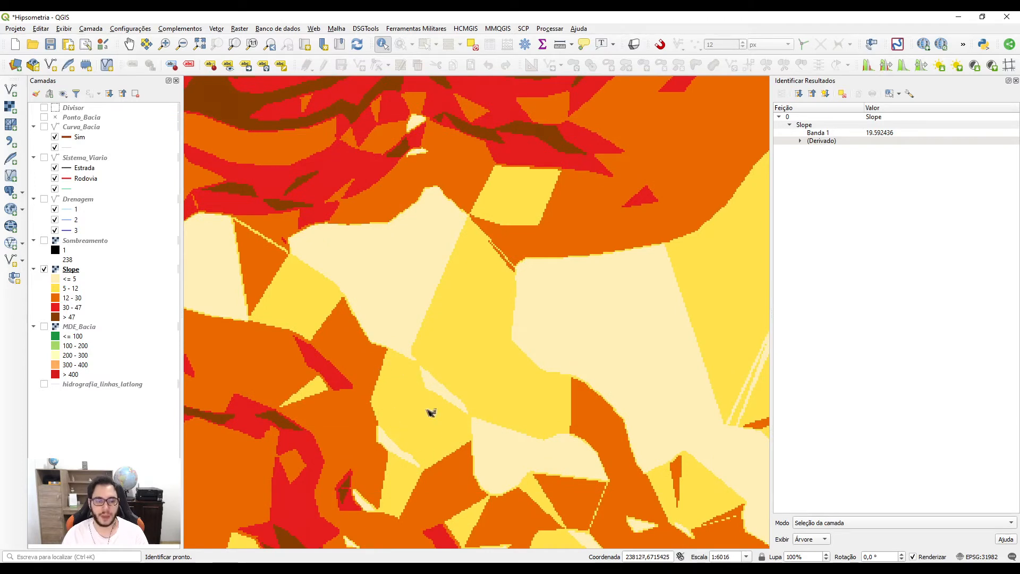
pyautogui.click(395, 376)
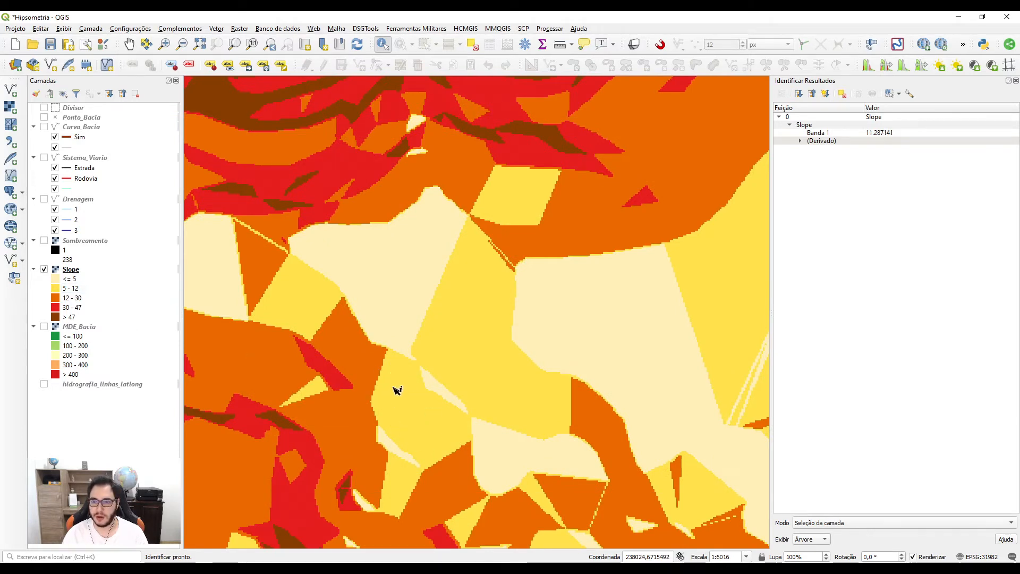
pyautogui.click(409, 418)
pyautogui.click(432, 437)
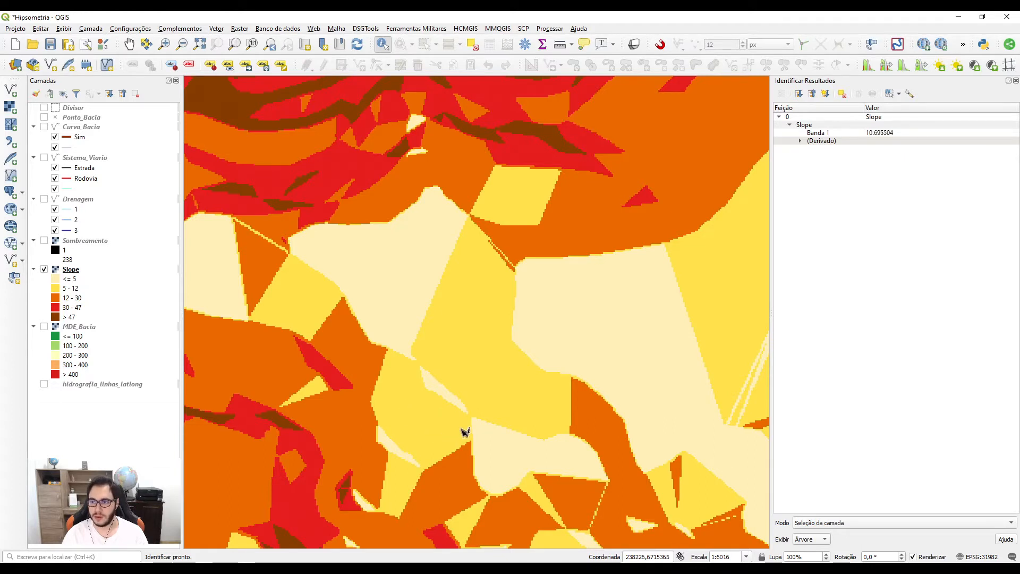
pyautogui.click(467, 361)
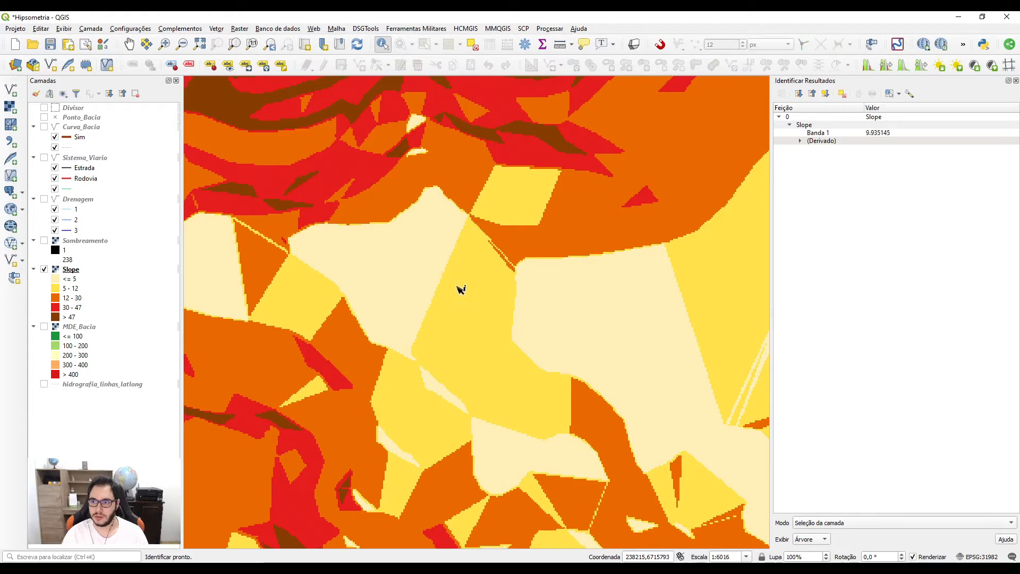
pyautogui.click(476, 261)
pyautogui.click(481, 247)
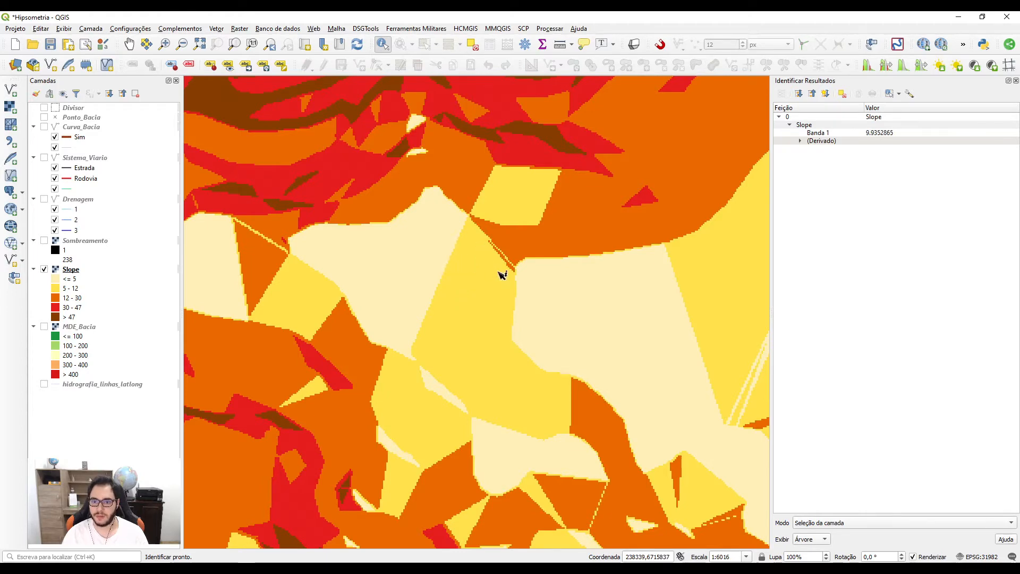
# Step: Close the Identify results, bring the whole watershed back into view, and return to the Pan tool
pyautogui.scroll(-2, 493, 372)
pyautogui.click(441, 364)
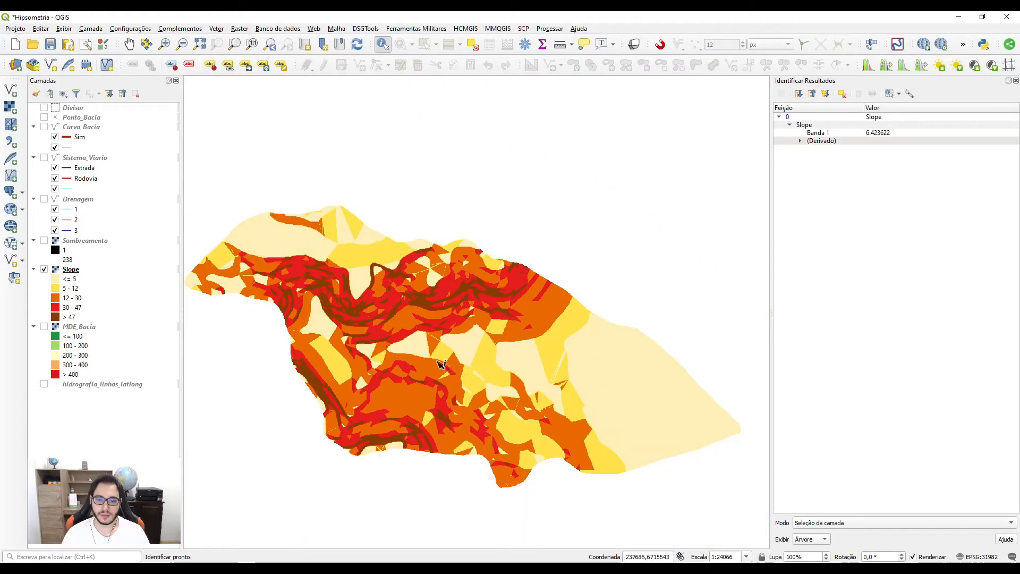
pyautogui.moveTo(438, 361); pyautogui.dragTo(450, 364)
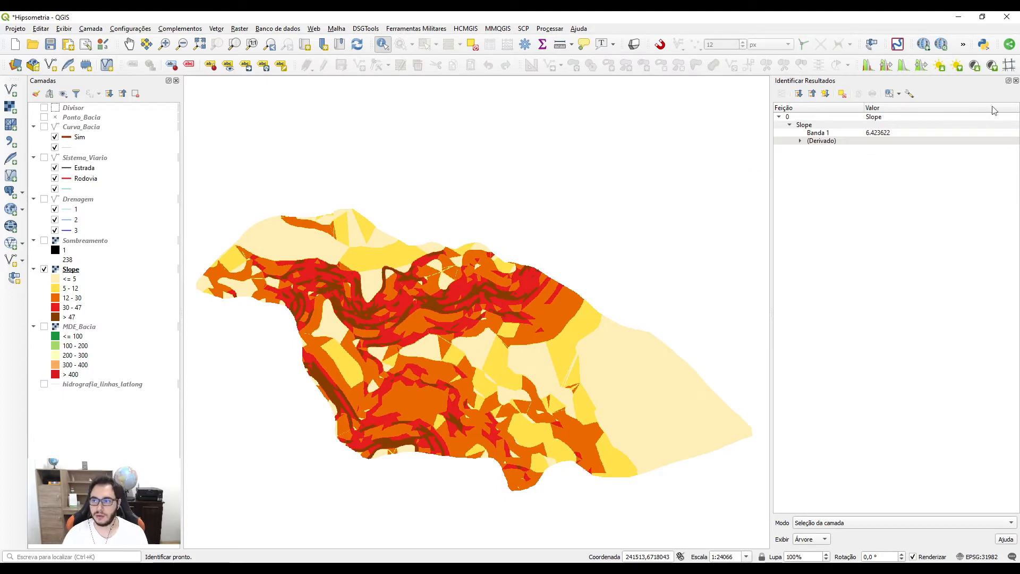
pyautogui.click(1015, 80)
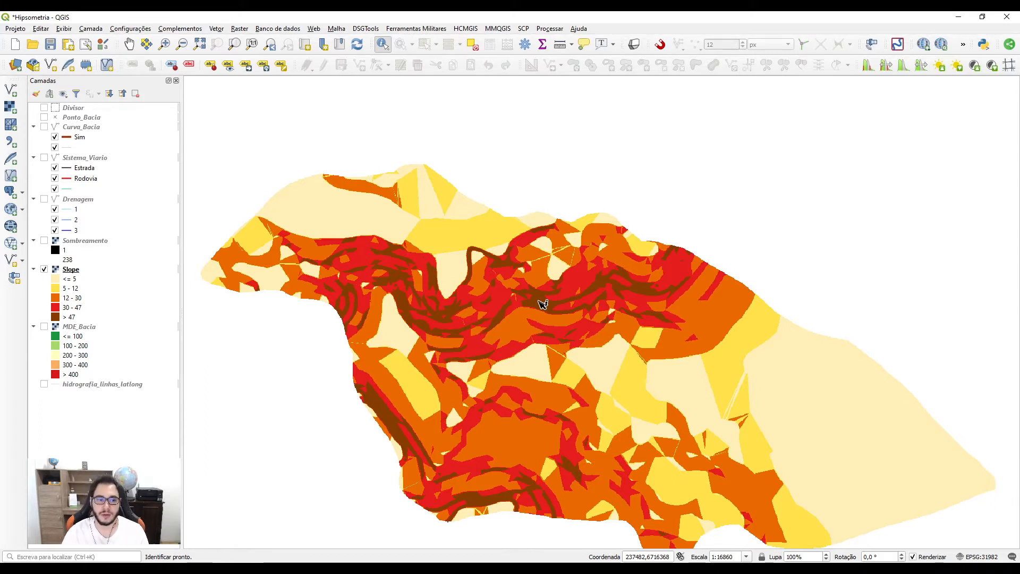
pyautogui.moveTo(538, 300); pyautogui.dragTo(521, 269)
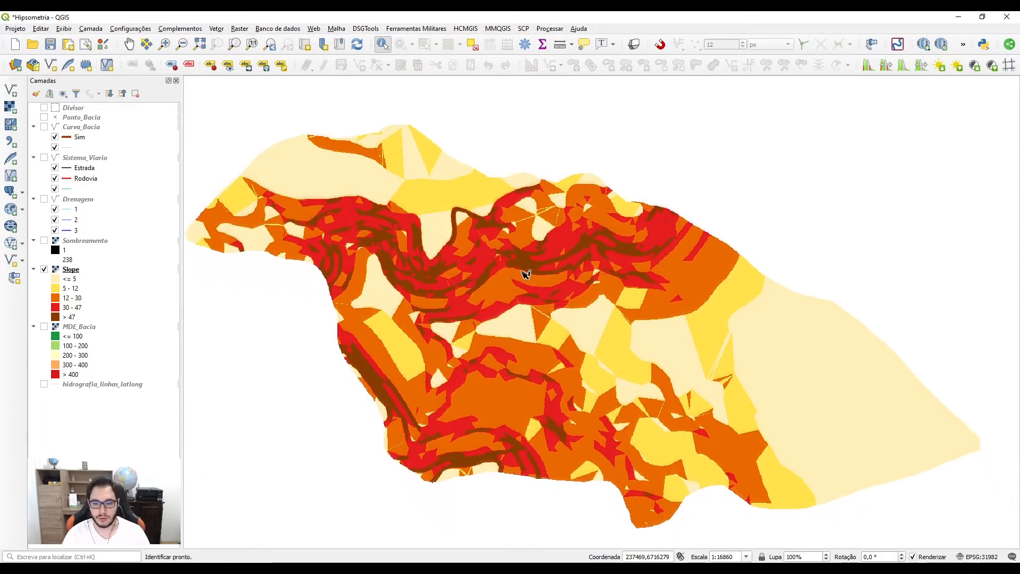
pyautogui.click(130, 44)
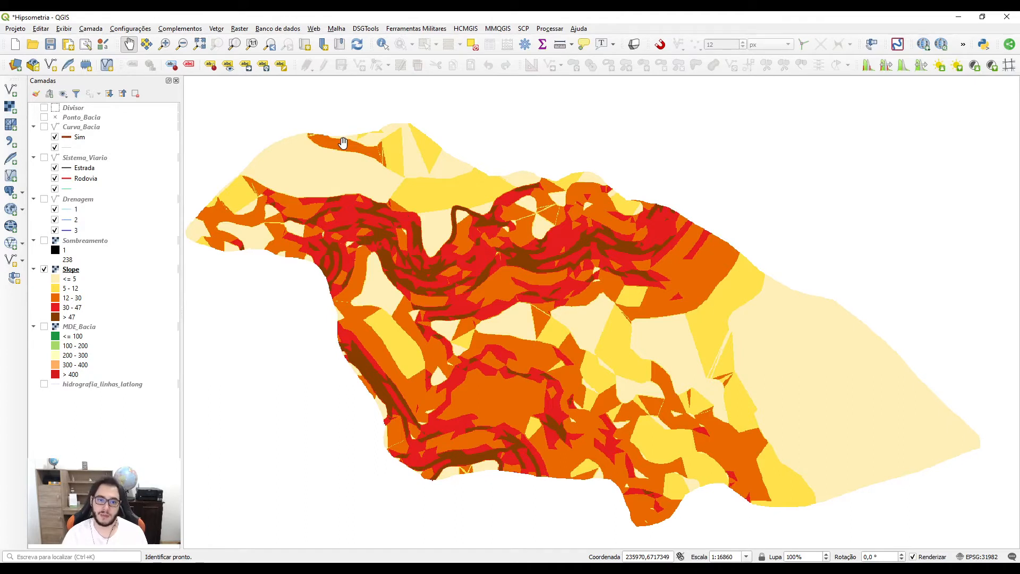
# Step: View the Sombreamento hillshade with and without Slope, and leave only the MDE_Bacia elevation layer displayed
pyautogui.click(44, 240)
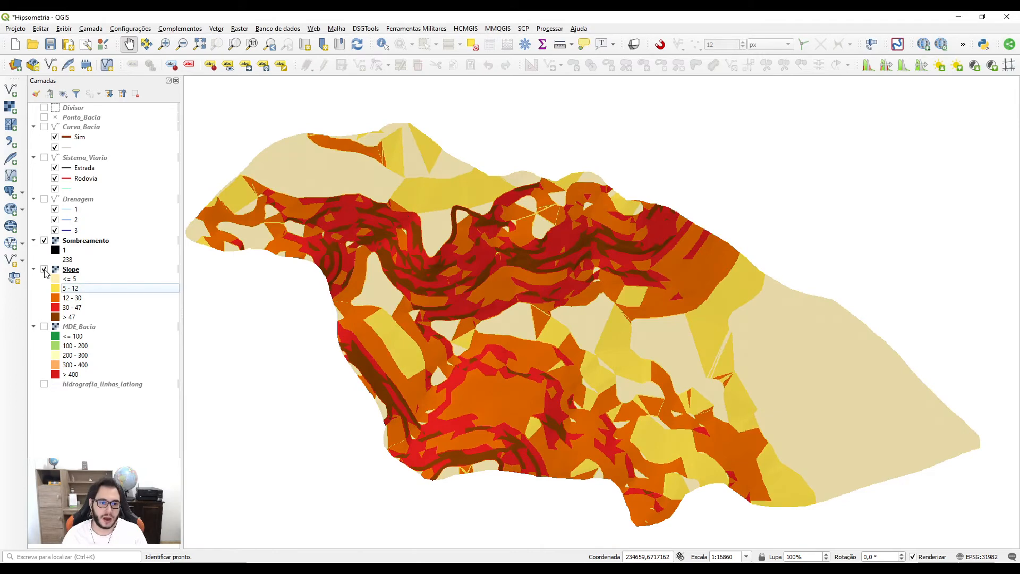
pyautogui.click(44, 269)
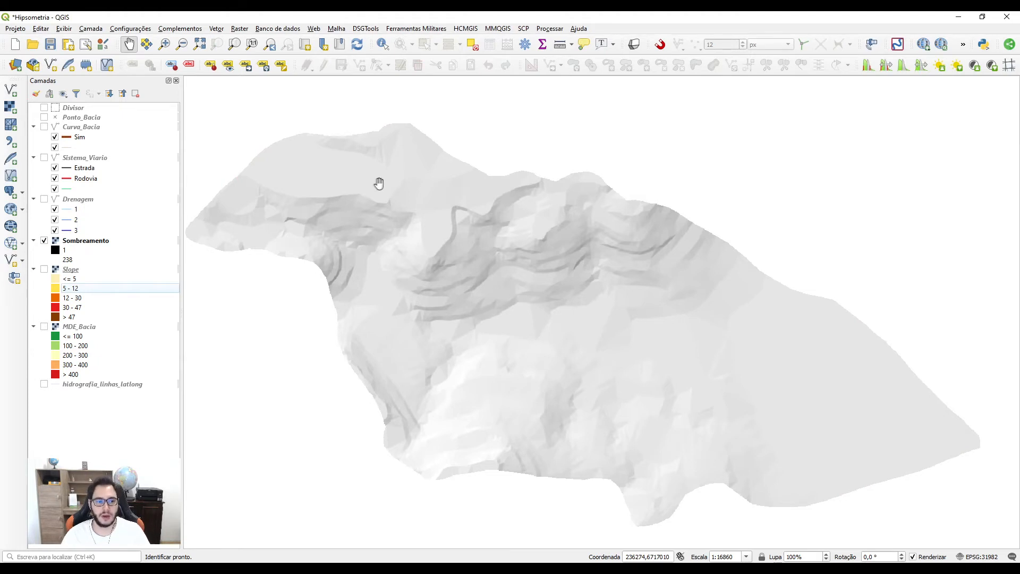
pyautogui.click(44, 240)
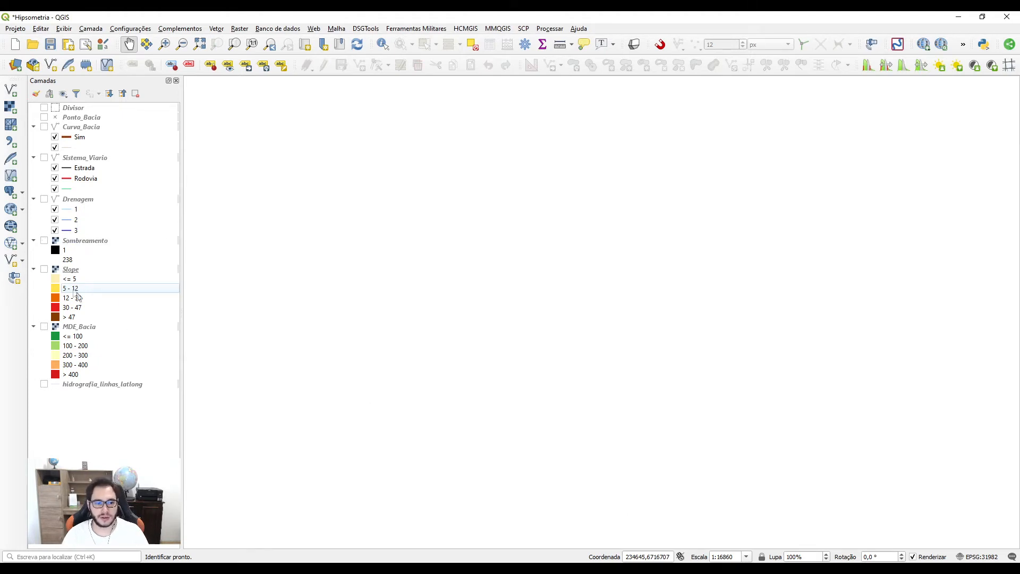
pyautogui.click(45, 326)
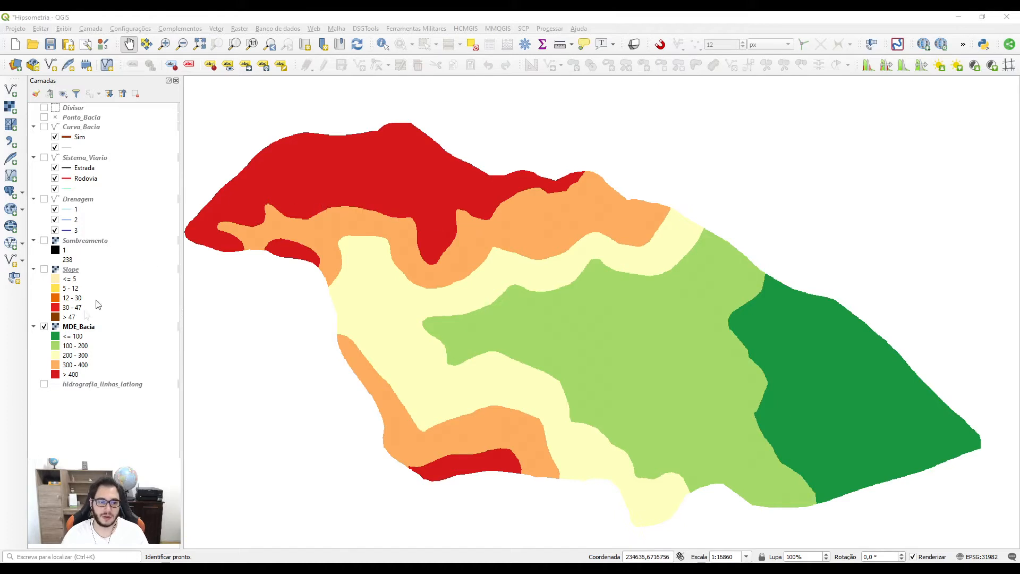
# Step: Hide the MDE_Bacia layer, search the processing toolbox for "aspect" and open the GDAL Aspecto algorithm
pyautogui.click(75, 327)
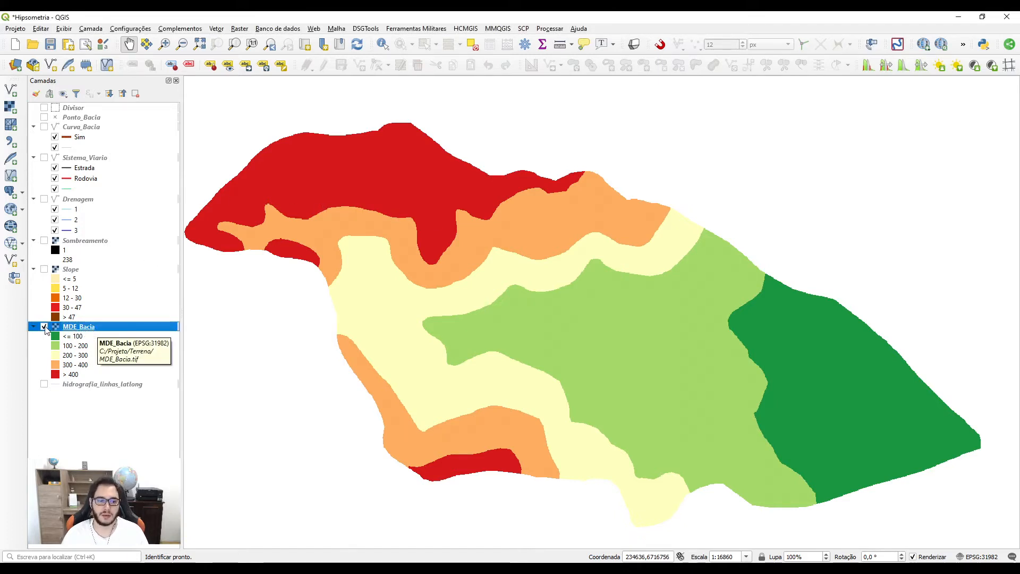
pyautogui.click(45, 327)
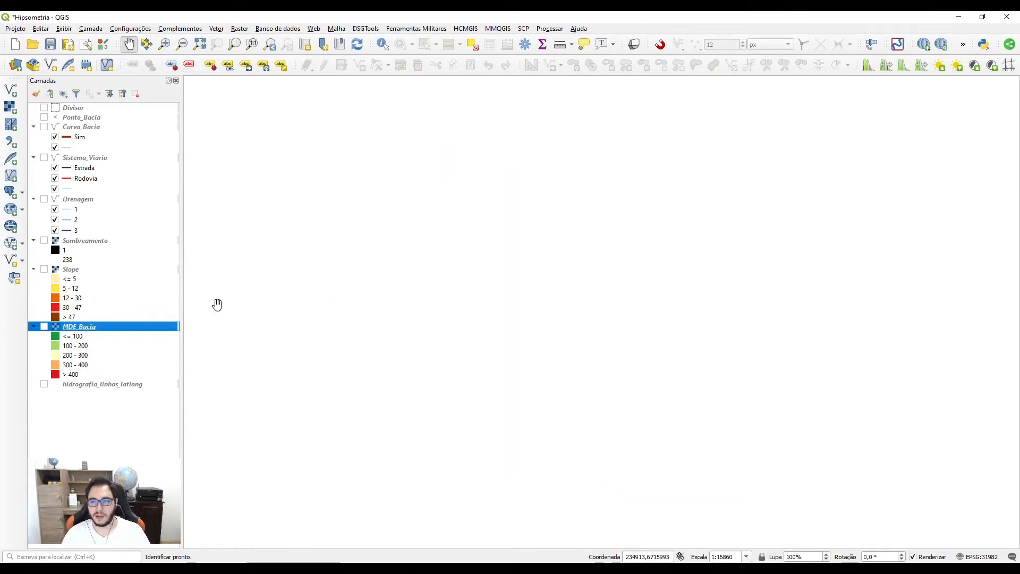
pyautogui.click(549, 29)
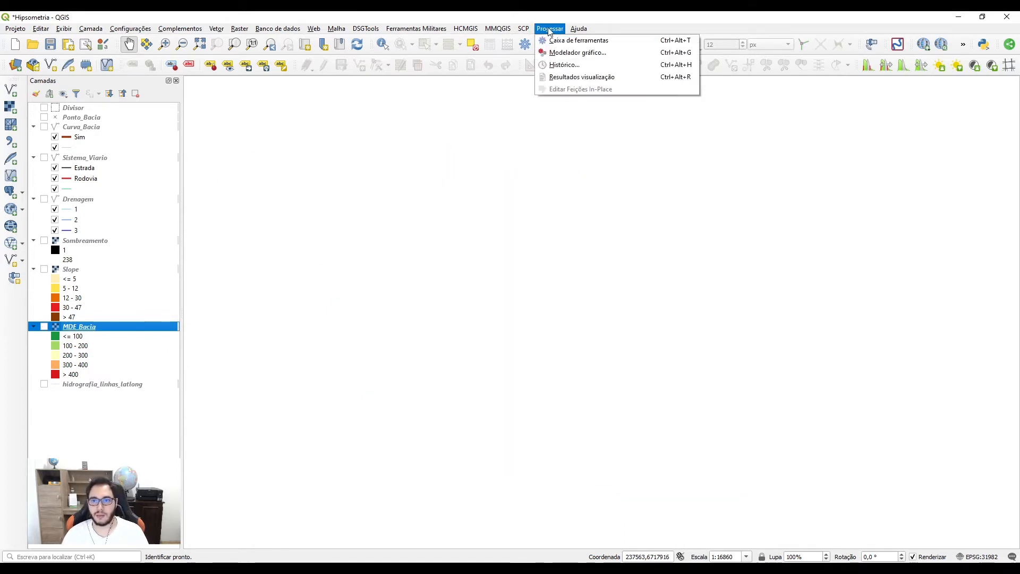
pyautogui.click(556, 41)
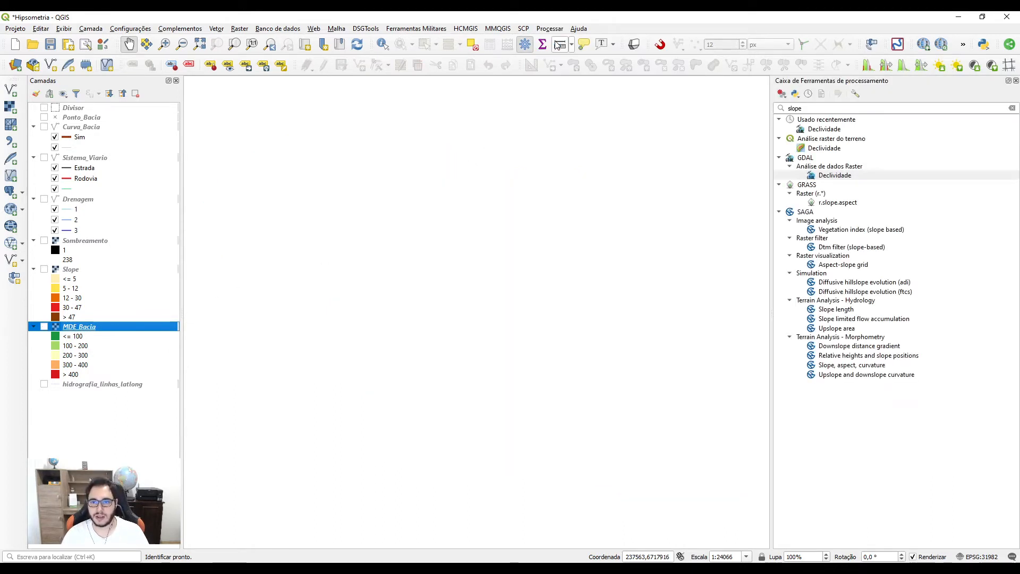
pyautogui.click(818, 105)
pyautogui.write('aspect')
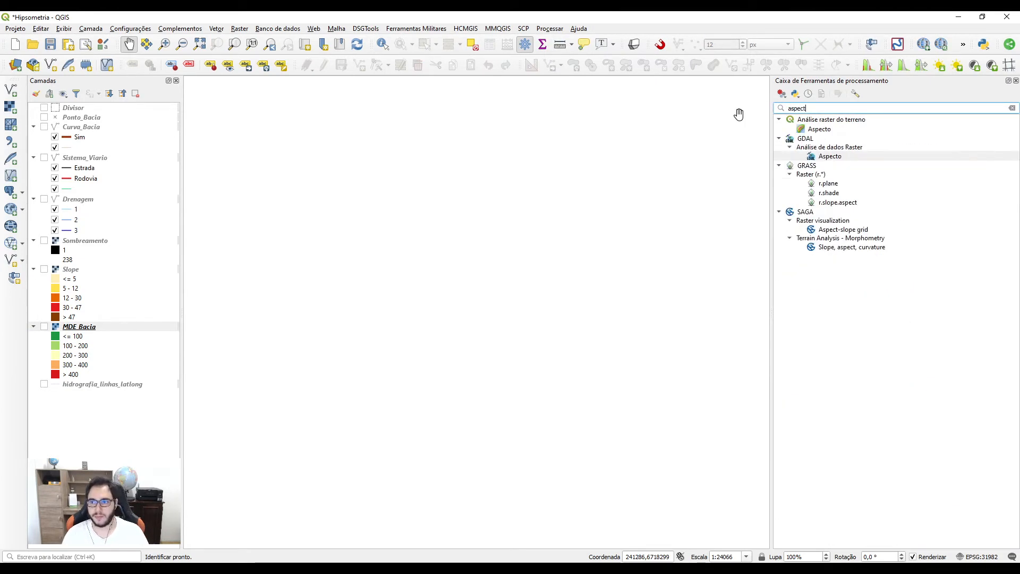
pyautogui.doubleClick(821, 156)
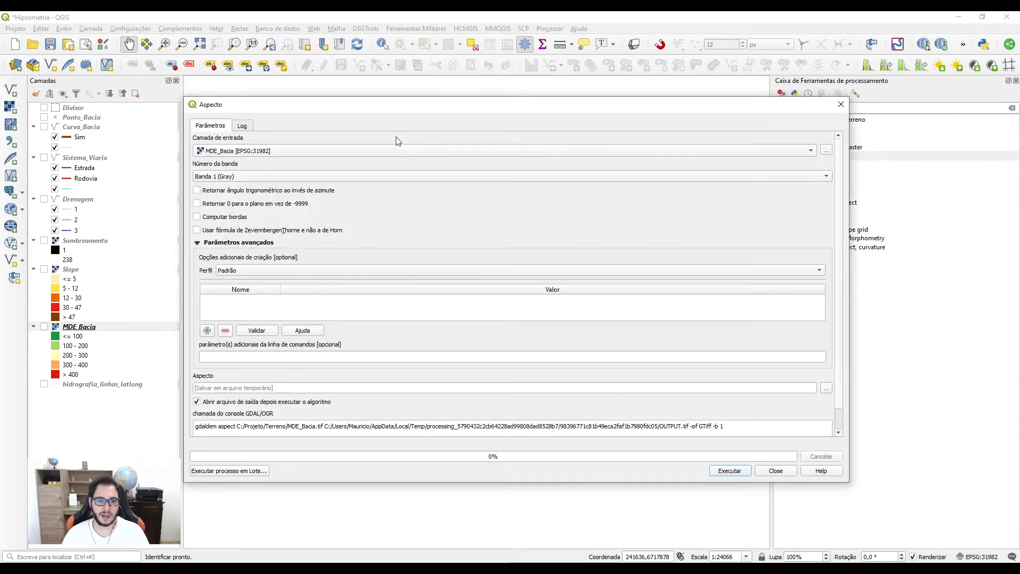
# Step: Use MDE_Bacia as the Aspecto input layer and set the output file to Aspect in the C:/Projeto/Terreno folder
pyautogui.click(242, 151)
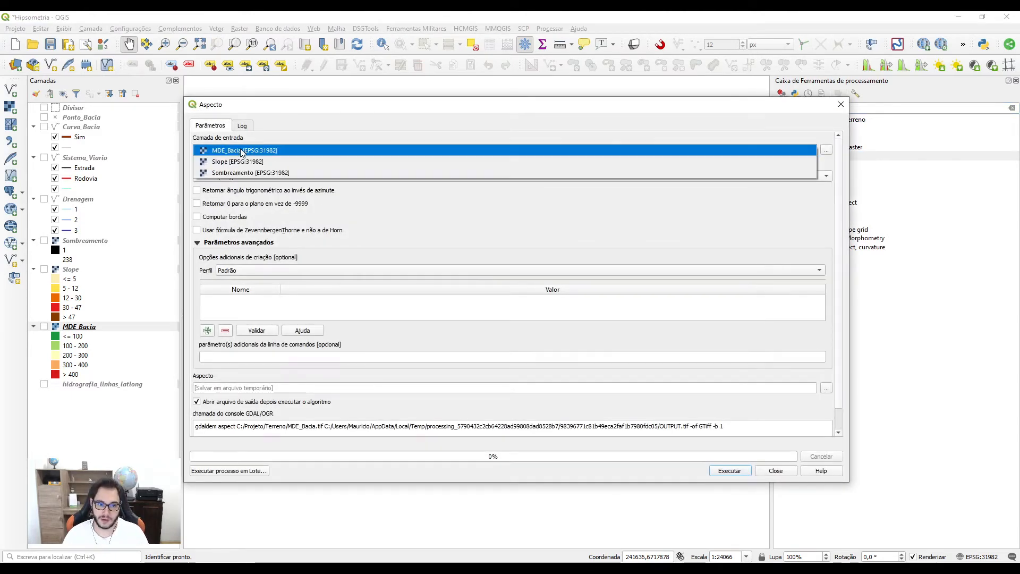
pyautogui.click(242, 150)
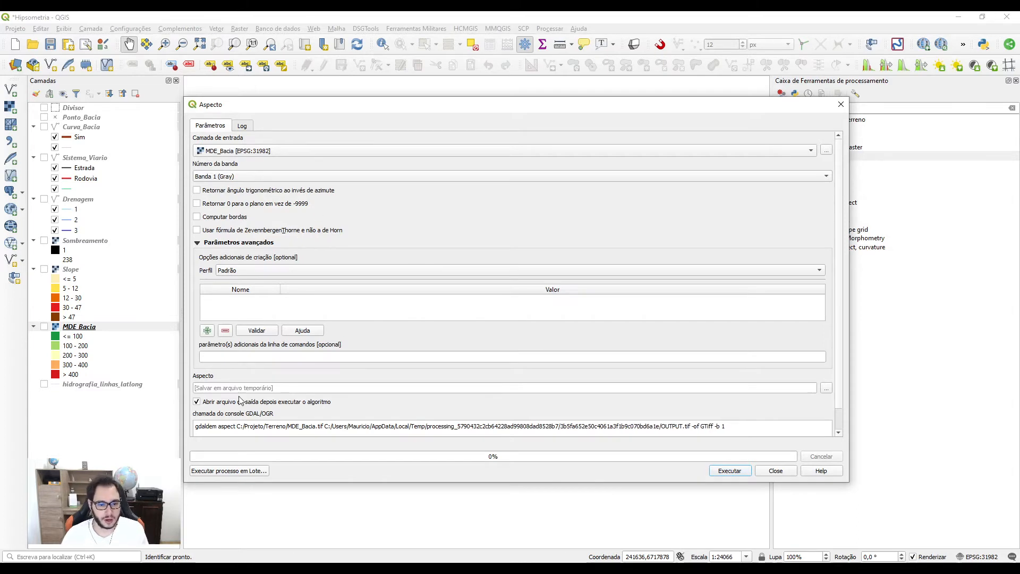
pyautogui.click(826, 387)
pyautogui.click(852, 407)
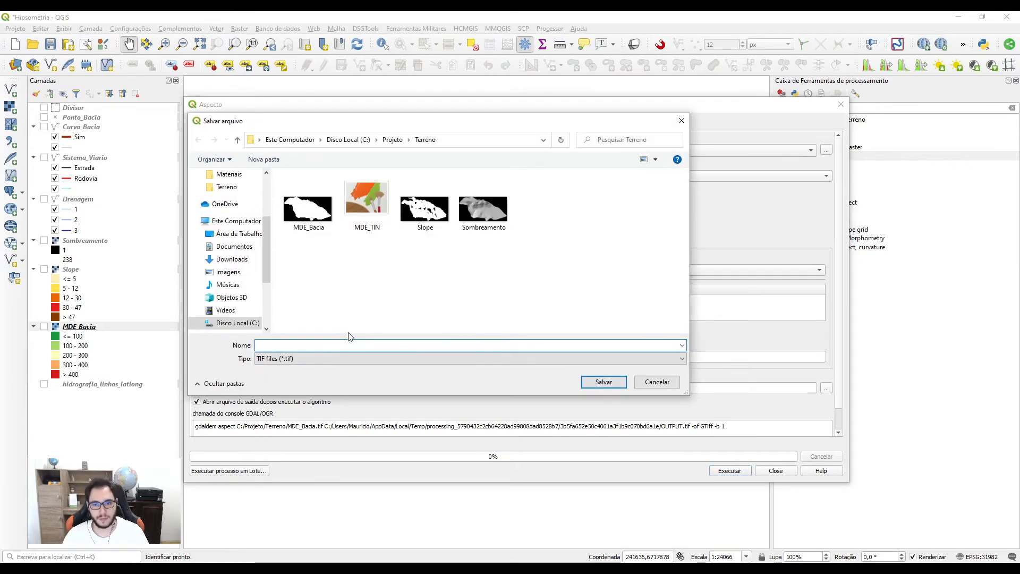
pyautogui.write('Asc')
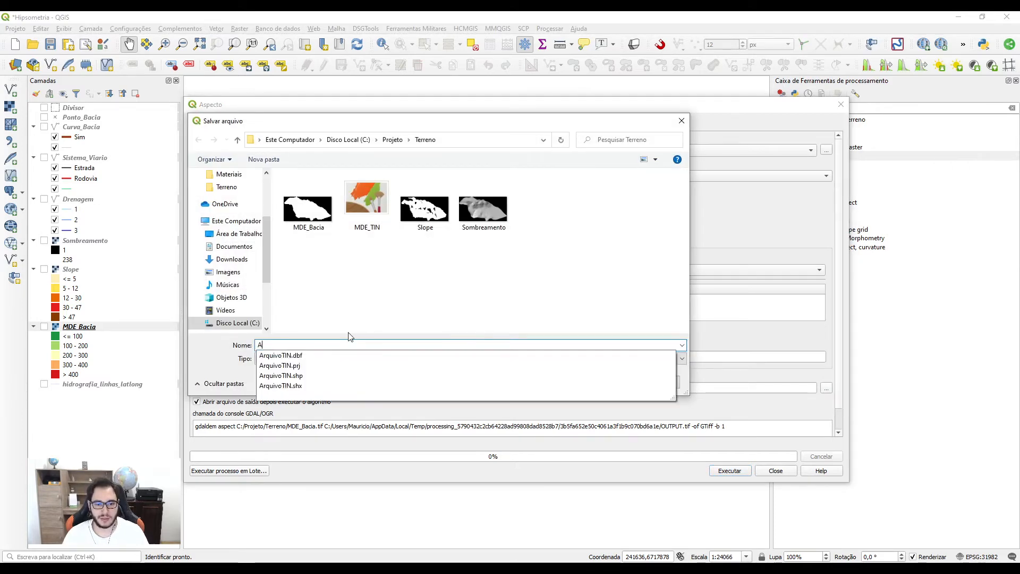
pyautogui.press('BackSpace')
pyautogui.write('pect')
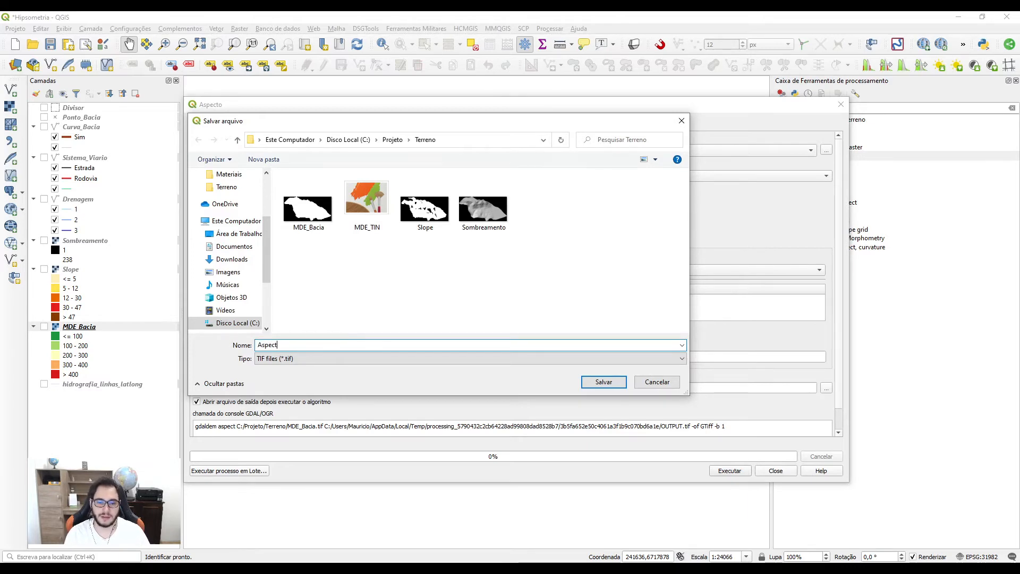
pyautogui.press('Return')
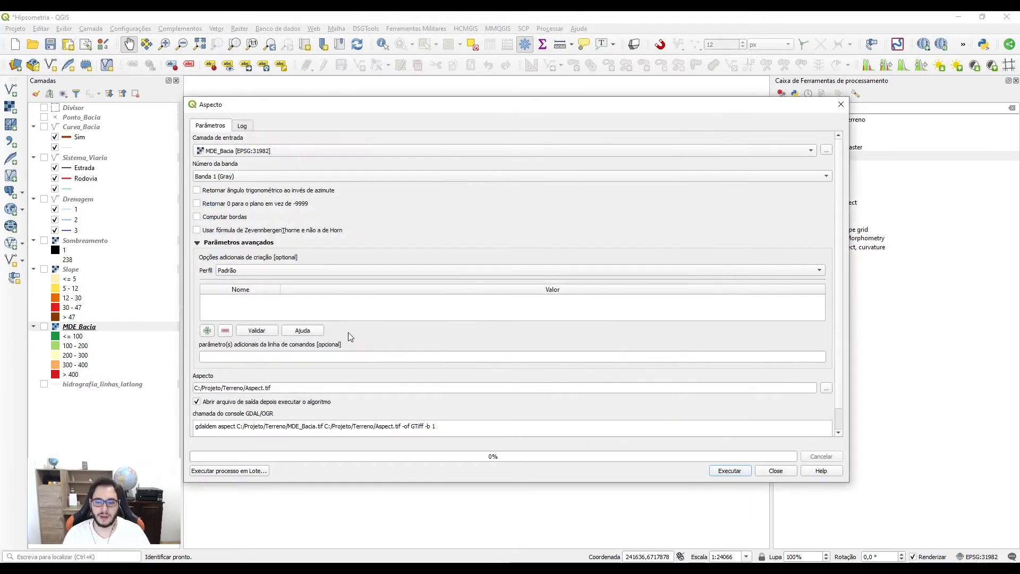
# Step: Run the Aspecto algorithm, then close its dialog and the processing toolbox
pyautogui.click(735, 472)
pyautogui.click(75, 329)
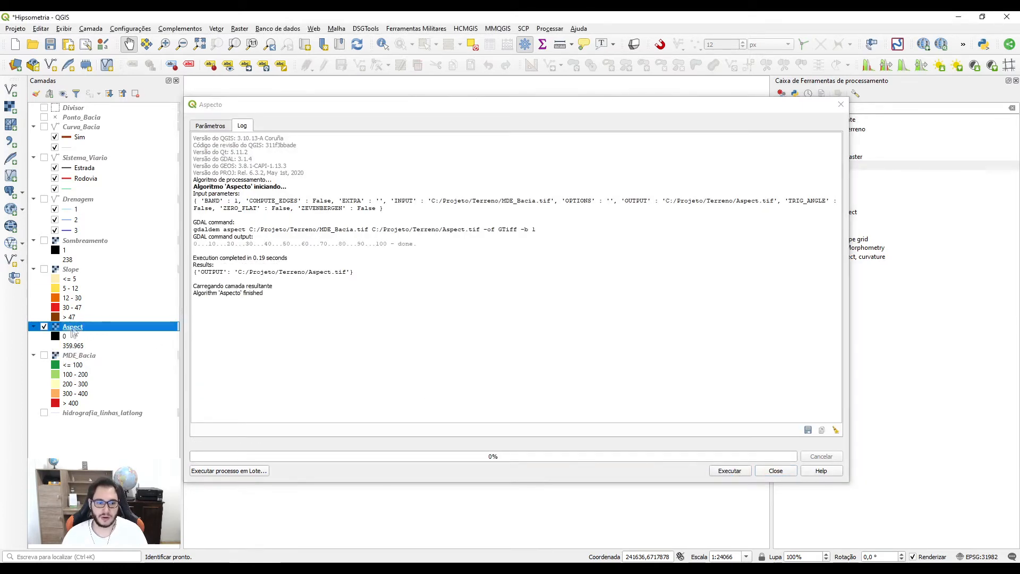
pyautogui.click(774, 470)
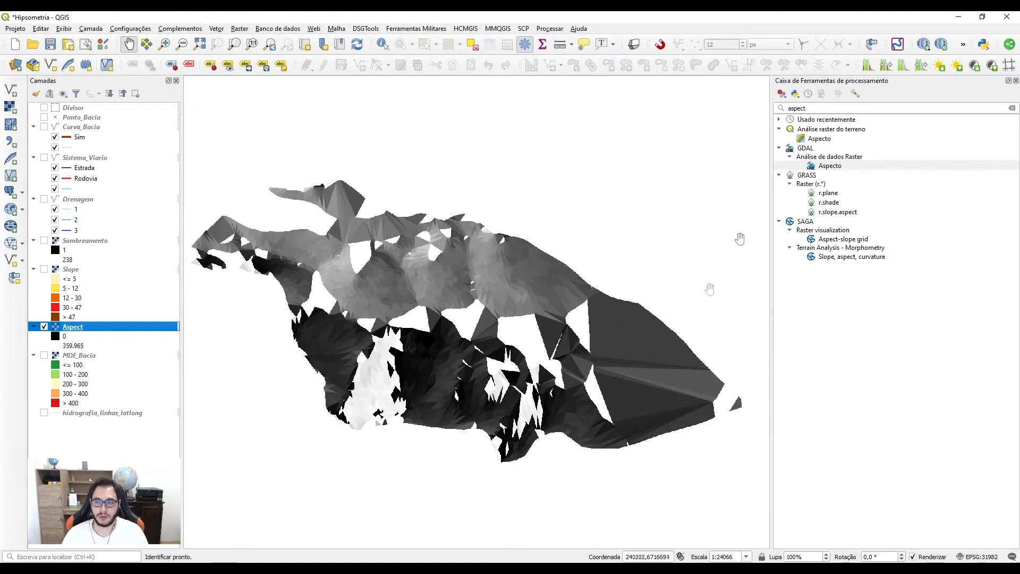
pyautogui.click(1015, 80)
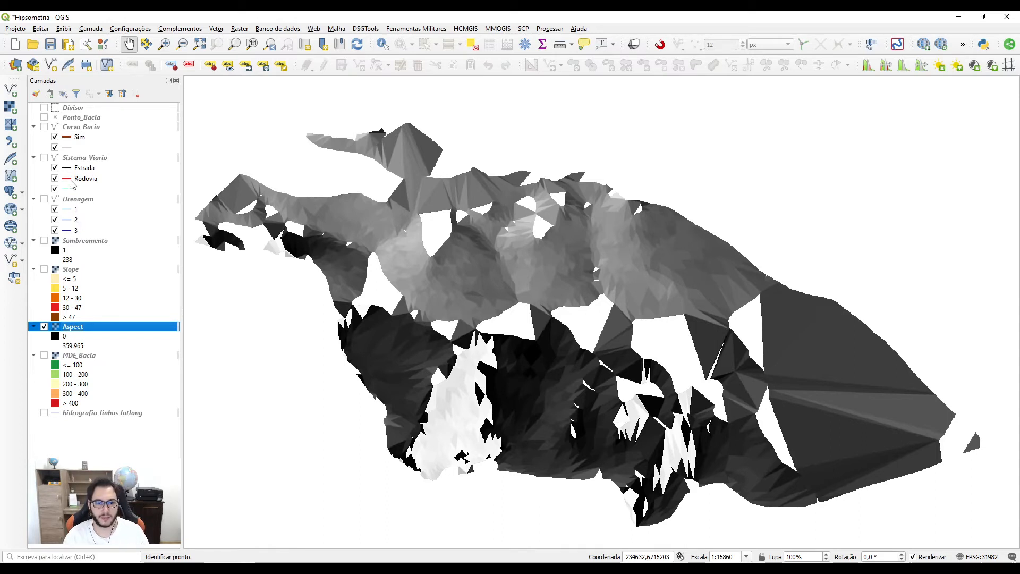
# Step: Display the Divisor boundary over the aspect raster and place the Slope layer below Aspect in the layer order
pyautogui.click(44, 107)
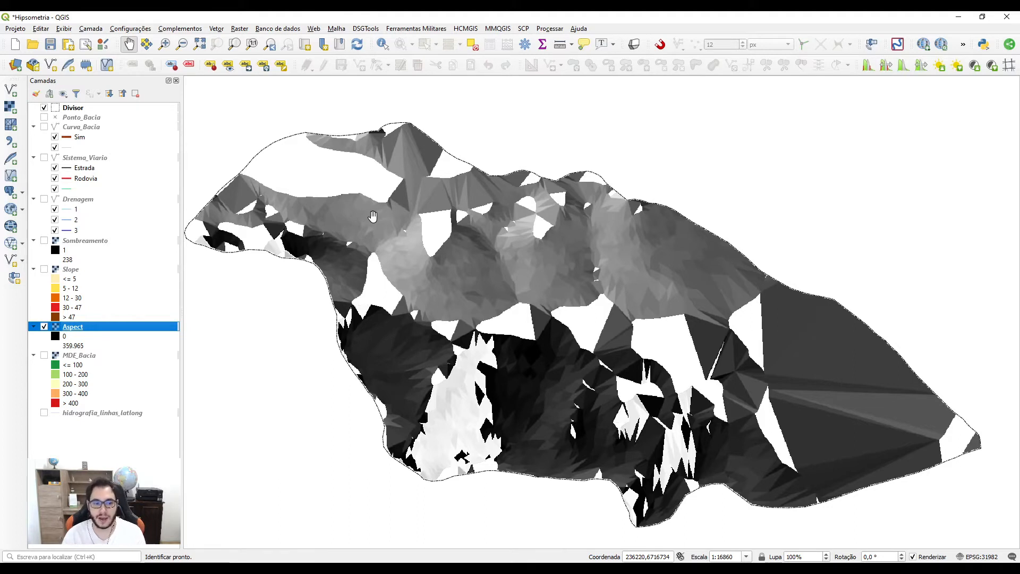
pyautogui.click(70, 338)
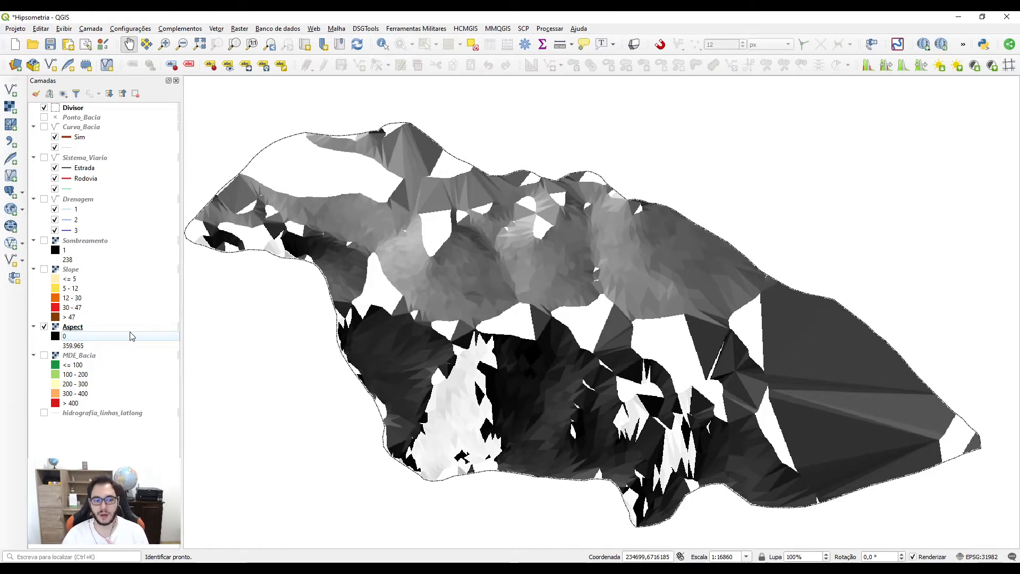
pyautogui.moveTo(69, 270); pyautogui.dragTo(109, 333)
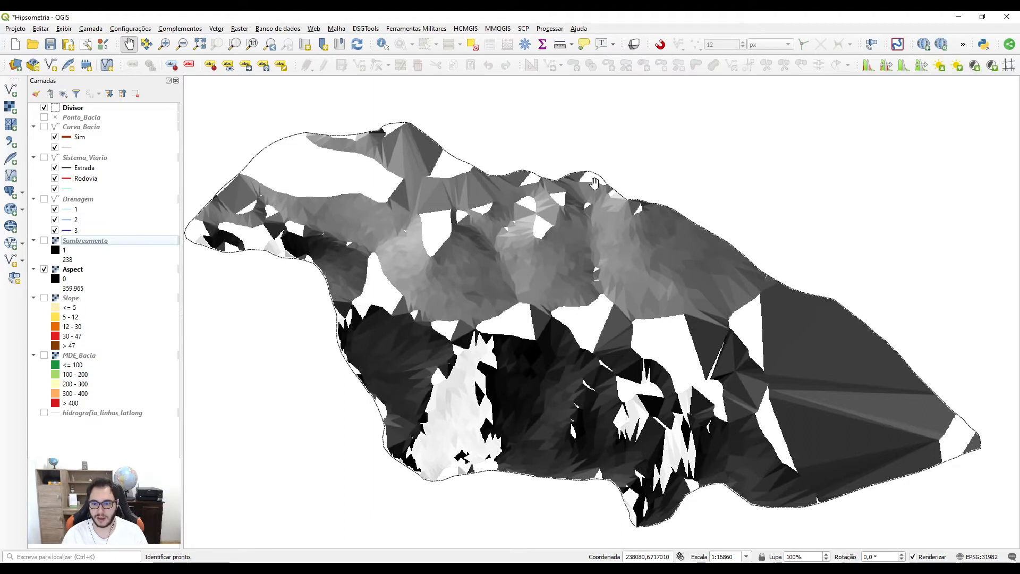
pyautogui.click(74, 308)
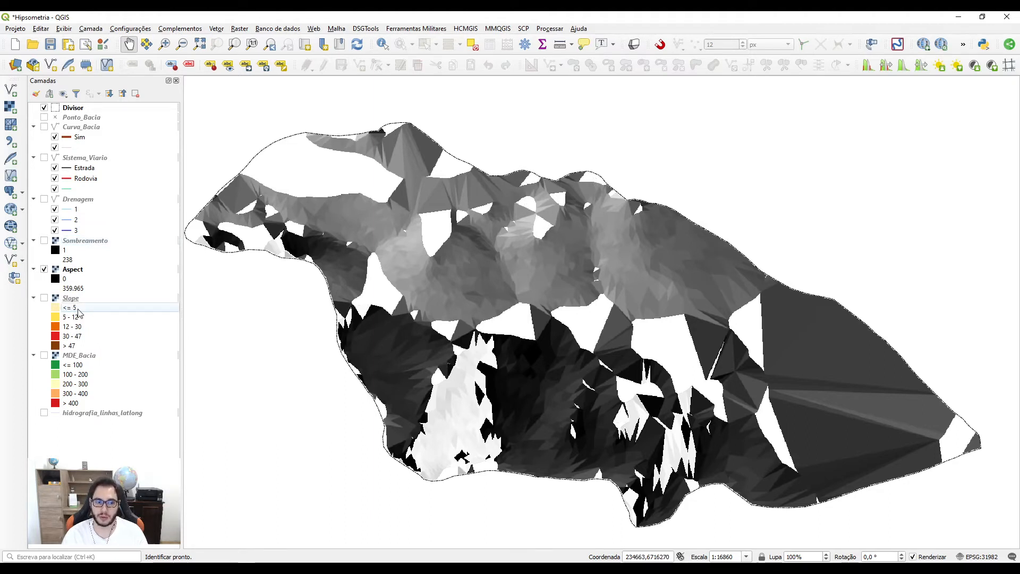
# Step: Compare the empty areas of Aspect with the Slope classes beneath, viewing Slope with and without Aspect, and leave Slope hidden
pyautogui.click(44, 298)
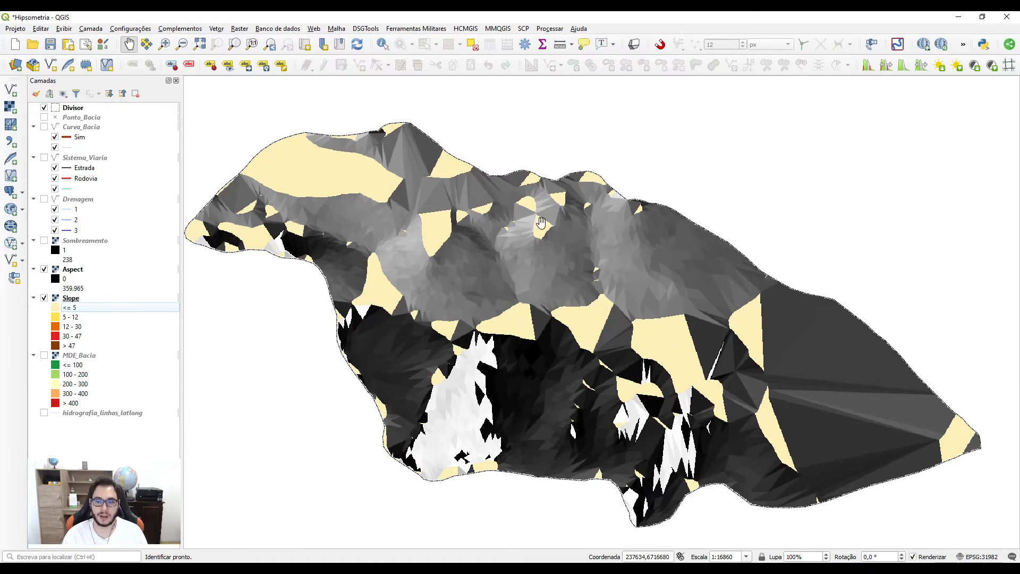
pyautogui.click(44, 269)
pyautogui.click(44, 270)
pyautogui.click(44, 270)
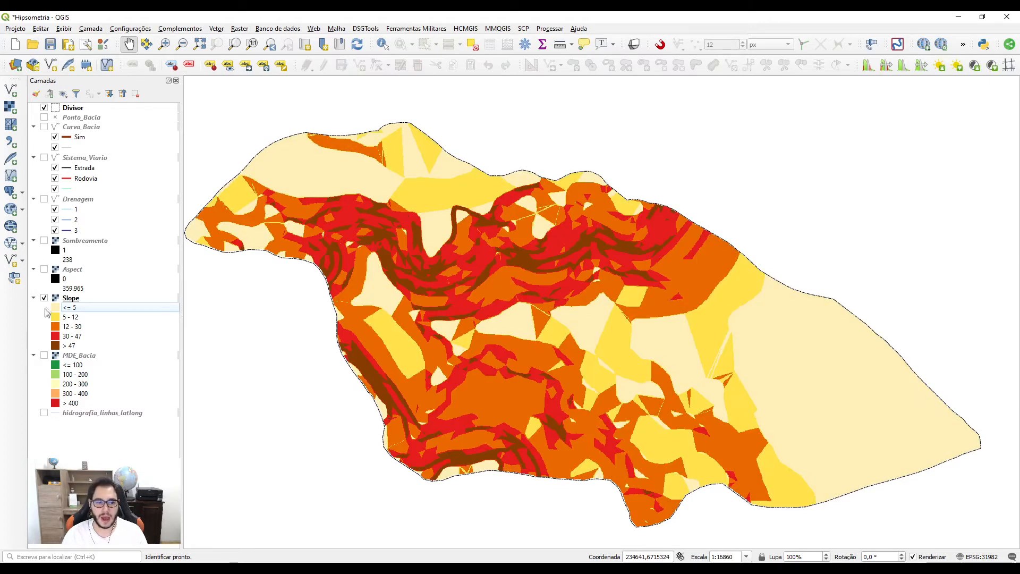
pyautogui.click(44, 270)
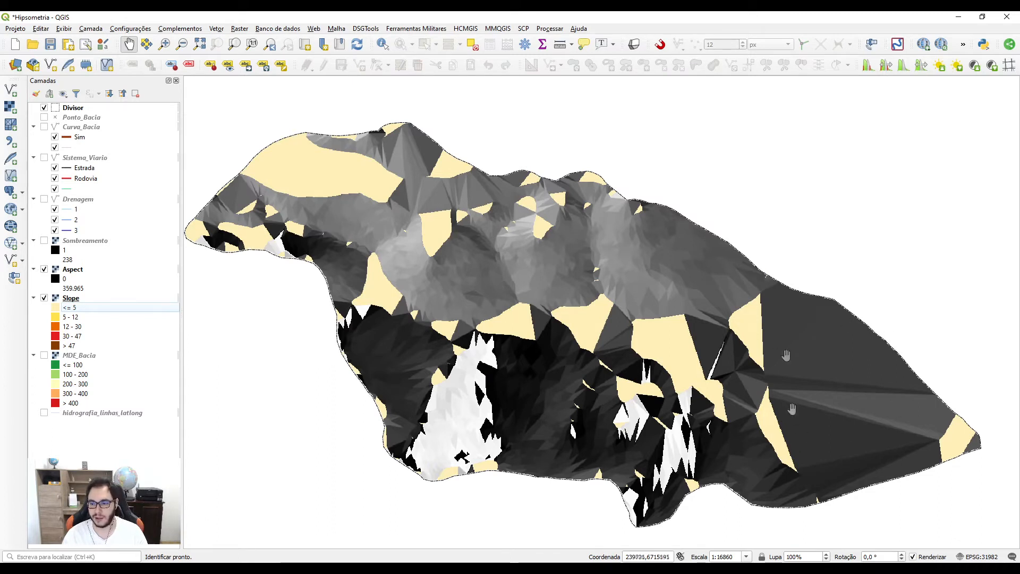
pyautogui.click(44, 298)
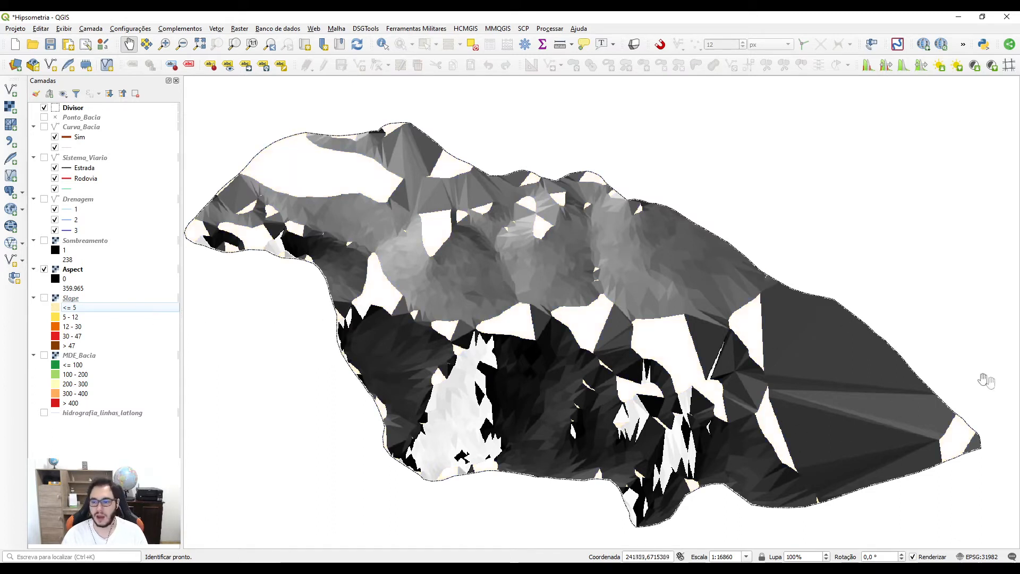
# Step: Display MDE_Bacia and Slope, compare Slope with and without Aspect on top, and leave Aspect hidden but selected
pyautogui.click(44, 355)
pyautogui.click(44, 297)
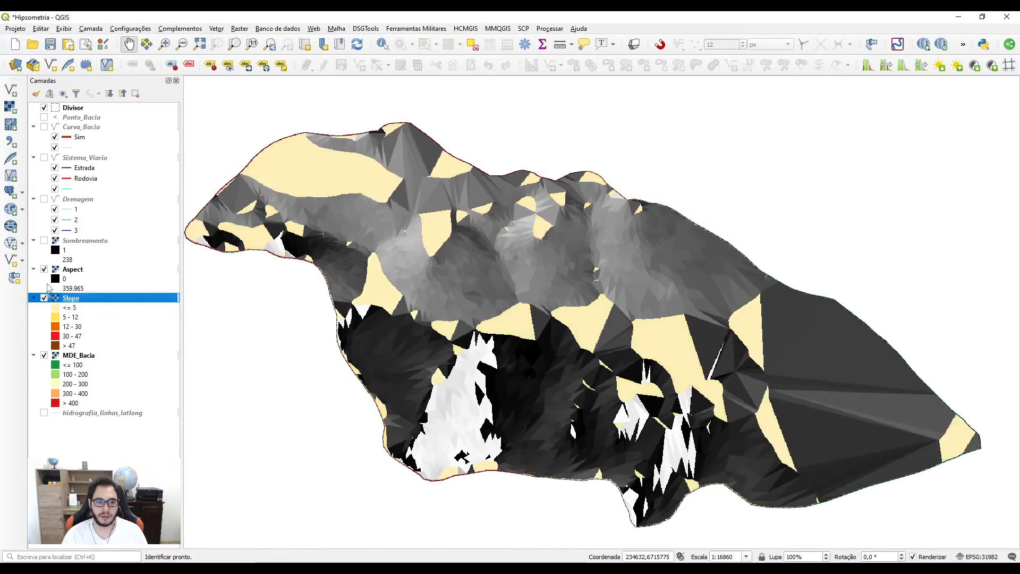
pyautogui.click(44, 269)
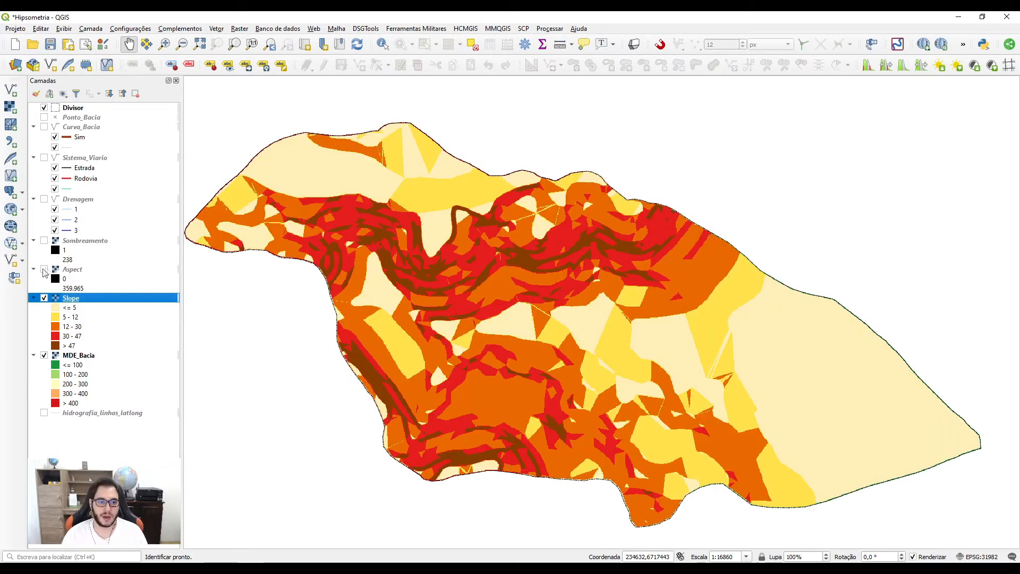
pyautogui.click(44, 269)
pyautogui.click(44, 269)
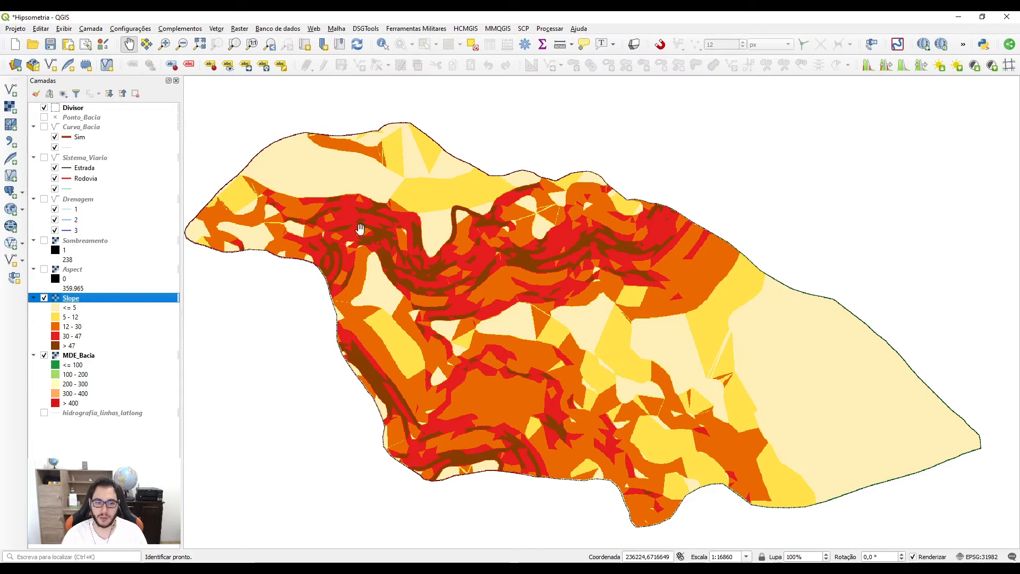
pyautogui.click(44, 270)
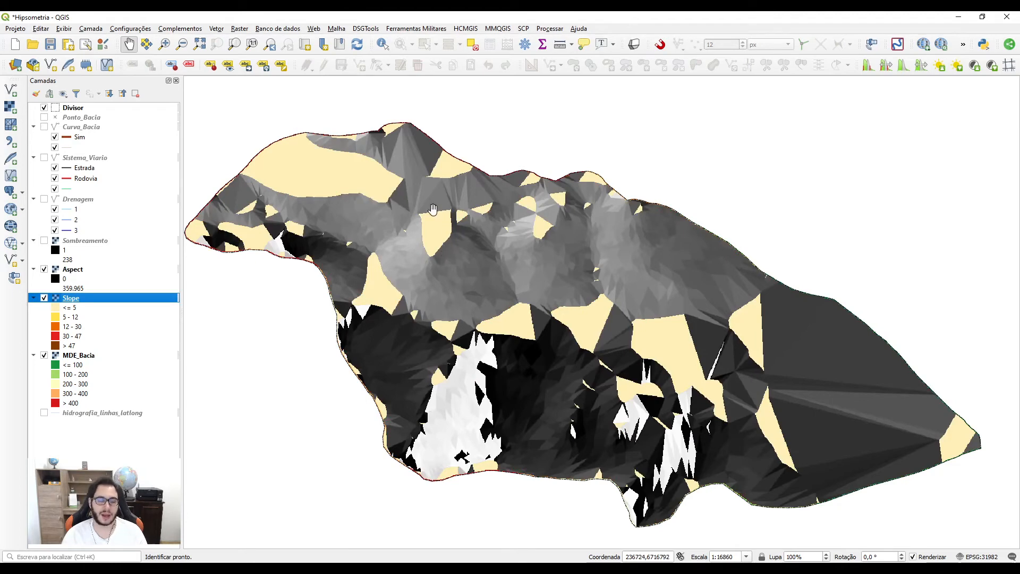
pyautogui.click(44, 270)
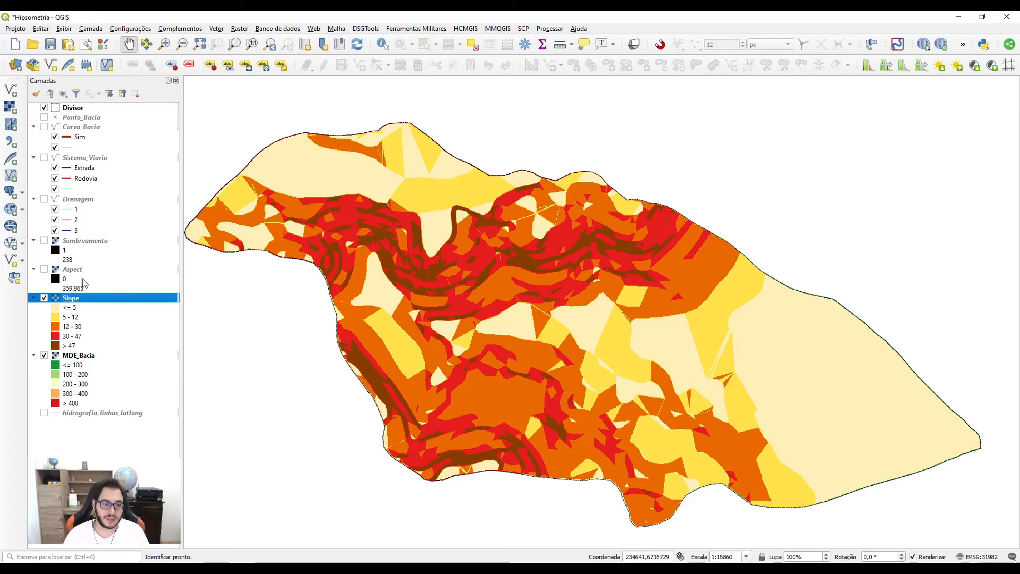
pyautogui.click(69, 272)
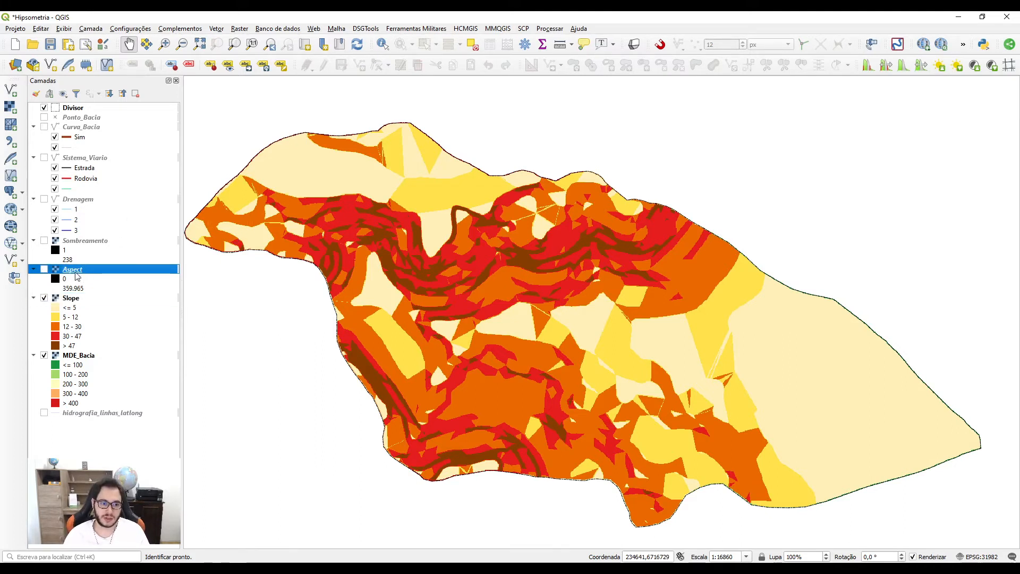
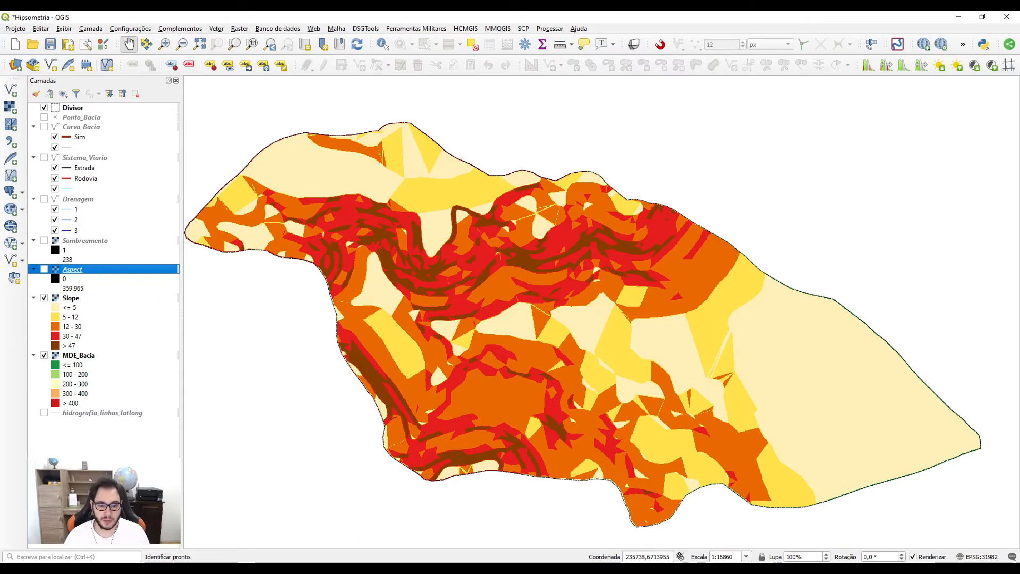
# Step: Switch to OpenBoard and handwrite the green heading "8 FACES:" beside the compass circle
pyautogui.click(303, 566)
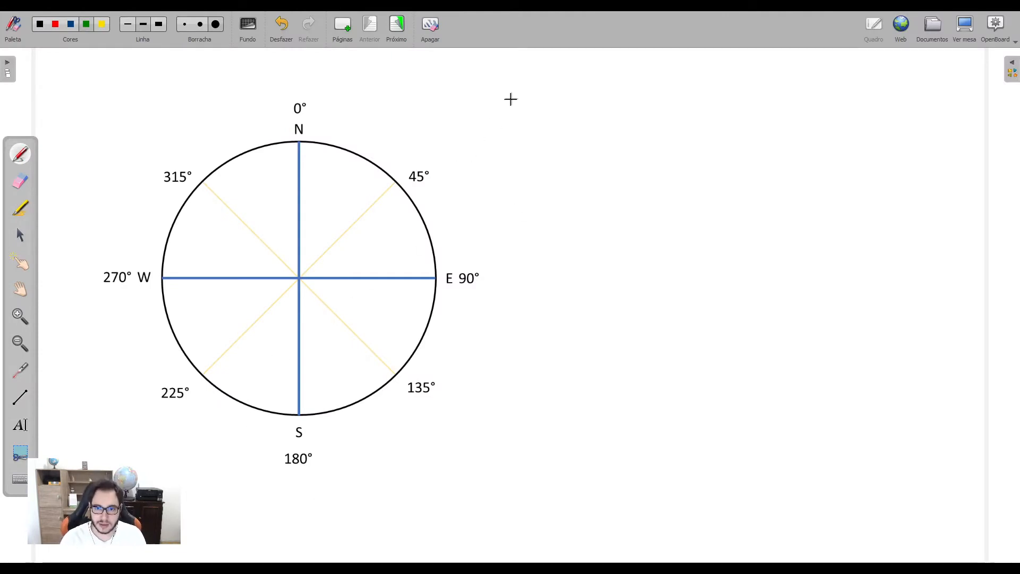
pyautogui.moveTo(523, 88)
pyautogui.mouseDown()
pyautogui.moveTo(512, 122)
pyautogui.moveTo(524, 88)
pyautogui.moveTo(554, 115)
pyautogui.mouseUp()
pyautogui.moveTo(554, 94)
pyautogui.mouseDown()
pyautogui.moveTo(564, 94)
pyautogui.moveTo(562, 105)
pyautogui.mouseUp()
pyautogui.moveTo(570, 115)
pyautogui.mouseDown()
pyautogui.moveTo(576, 96)
pyautogui.moveTo(583, 115)
pyautogui.moveTo(599, 113)
pyautogui.mouseUp()
pyautogui.moveTo(604, 103); pyautogui.dragTo(625, 111)
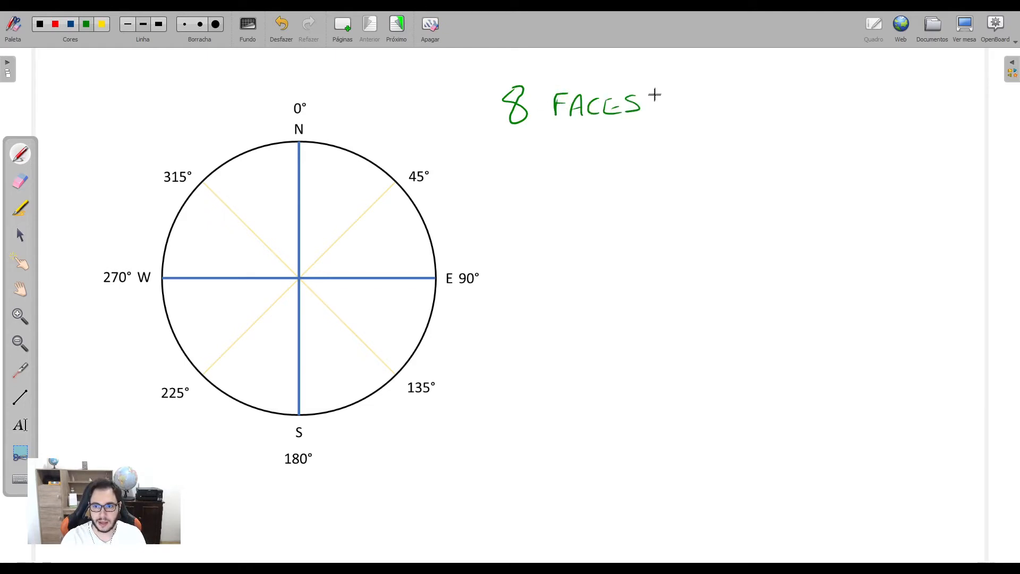
# Step: Handwrite "CARDEAIS / COLATERAIS" in green below the "8 FACES:" heading
pyautogui.moveTo(509, 154); pyautogui.dragTo(524, 167)
pyautogui.moveTo(528, 166)
pyautogui.mouseDown()
pyautogui.moveTo(539, 146)
pyautogui.moveTo(544, 164)
pyautogui.mouseUp()
pyautogui.moveTo(531, 158); pyautogui.dragTo(551, 164)
pyautogui.moveTo(552, 150); pyautogui.dragTo(571, 162)
pyautogui.moveTo(570, 150)
pyautogui.mouseDown()
pyautogui.moveTo(572, 164)
pyautogui.moveTo(599, 163)
pyautogui.mouseUp()
pyautogui.moveTo(589, 156); pyautogui.dragTo(597, 157)
pyautogui.moveTo(611, 149)
pyautogui.mouseDown()
pyautogui.moveTo(605, 165)
pyautogui.moveTo(683, 166)
pyautogui.mouseUp()
pyautogui.moveTo(695, 156)
pyautogui.mouseDown()
pyautogui.moveTo(697, 167)
pyautogui.moveTo(697, 154)
pyautogui.mouseUp()
pyautogui.moveTo(704, 149)
pyautogui.mouseDown()
pyautogui.moveTo(714, 167)
pyautogui.moveTo(731, 167)
pyautogui.mouseUp()
pyautogui.moveTo(715, 160); pyautogui.dragTo(784, 159)
pyautogui.moveTo(792, 167); pyautogui.dragTo(806, 158)
pyautogui.moveTo(813, 151); pyautogui.dragTo(830, 162)
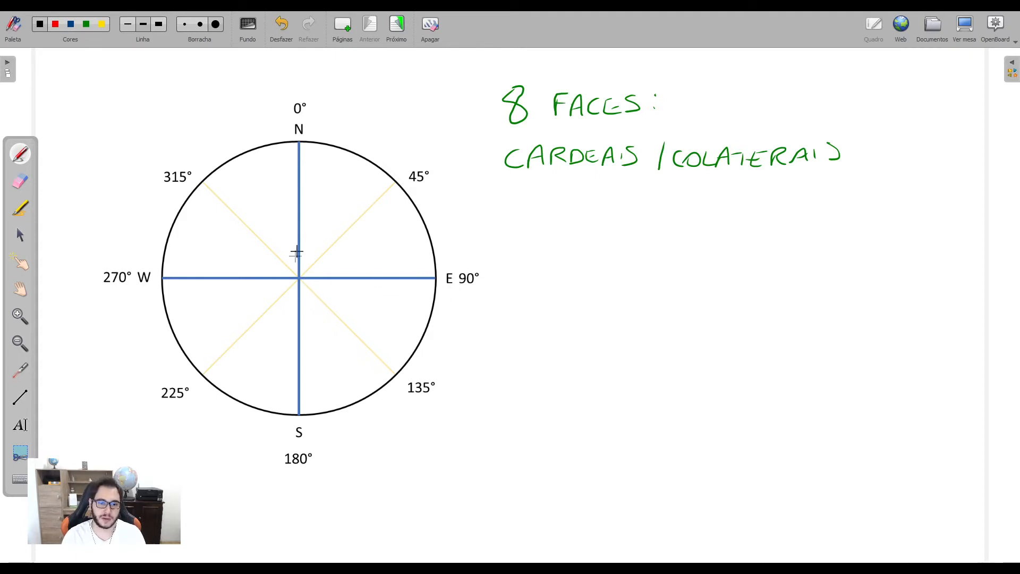
# Step: Mark the right angle at the compass centre and handwrite NE, SE, SW and NW at the 45°, 135°, 225° and 315° labels
pyautogui.moveTo(300, 256)
pyautogui.mouseDown()
pyautogui.moveTo(319, 256)
pyautogui.moveTo(317, 276)
pyautogui.mouseUp()
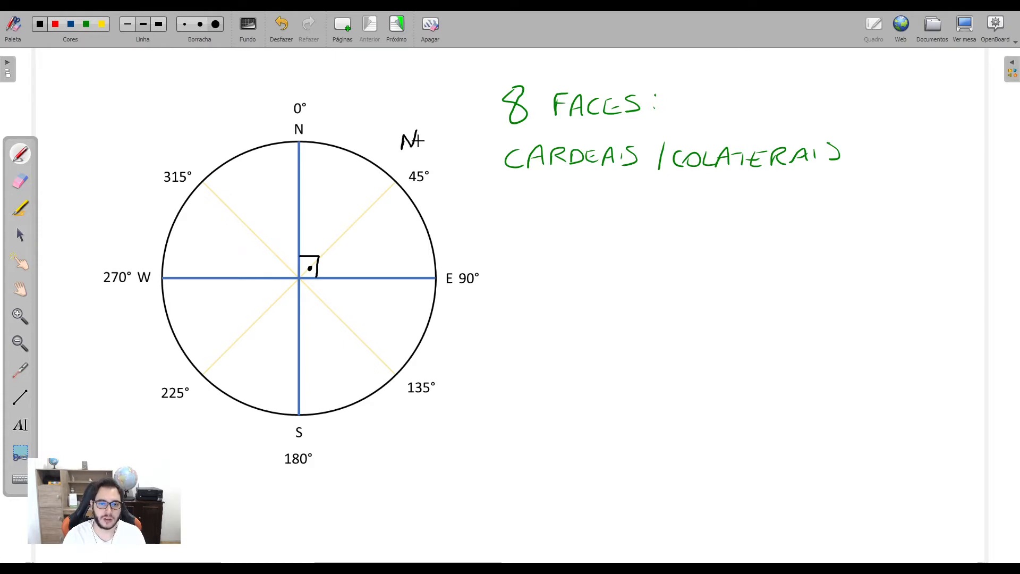
pyautogui.moveTo(419, 133); pyautogui.dragTo(434, 132)
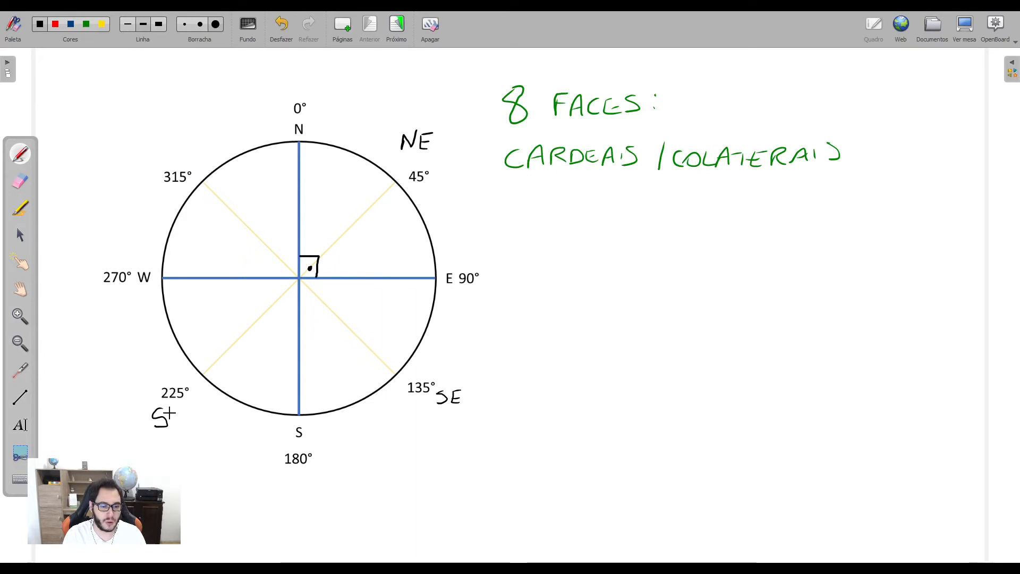
pyautogui.moveTo(180, 416); pyautogui.dragTo(196, 409)
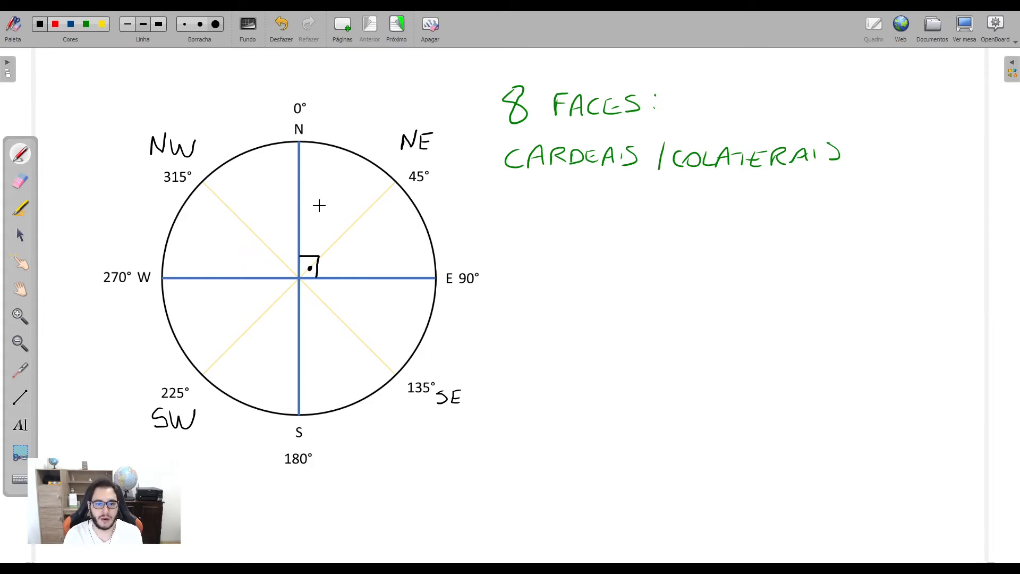
# Step: Number the eight sectors of the compass circle 1 to 8 clockwise, starting from north
pyautogui.moveTo(313, 218)
pyautogui.mouseDown()
pyautogui.moveTo(351, 267)
pyautogui.moveTo(348, 303)
pyautogui.moveTo(320, 326)
pyautogui.mouseUp()
pyautogui.moveTo(317, 318)
pyautogui.mouseDown()
pyautogui.moveTo(317, 334)
pyautogui.moveTo(285, 335)
pyautogui.mouseUp()
pyautogui.moveTo(251, 287); pyautogui.dragTo(245, 302)
pyautogui.moveTo(241, 243); pyautogui.dragTo(249, 263)
pyautogui.moveTo(244, 252); pyautogui.dragTo(256, 250)
pyautogui.moveTo(273, 212); pyautogui.dragTo(266, 226)
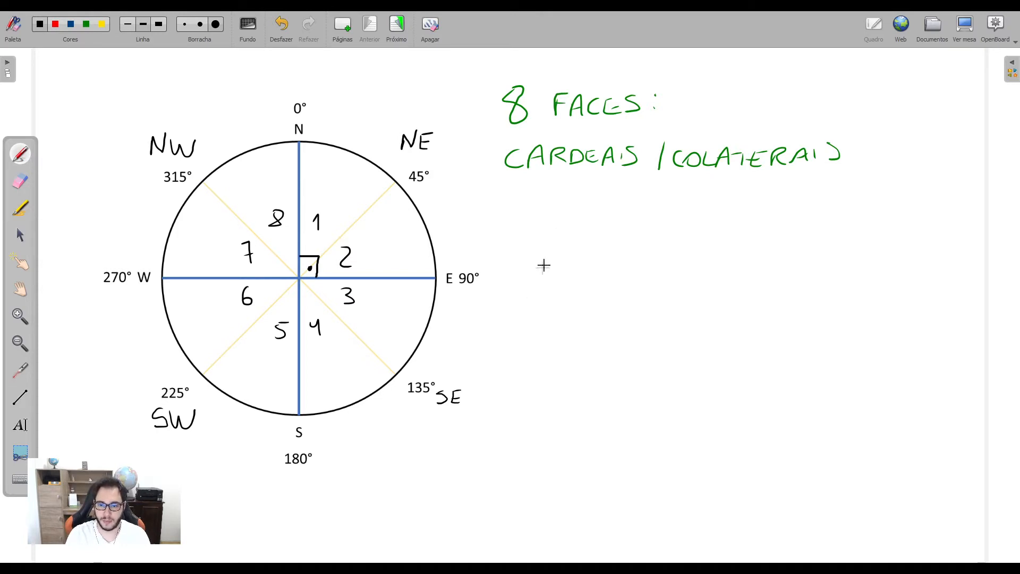
# Step: Handwrite "NORTE → 0° 45°" in black beside the compass circle
pyautogui.moveTo(545, 322)
pyautogui.mouseDown()
pyautogui.moveTo(574, 332)
pyautogui.moveTo(622, 320)
pyautogui.mouseUp()
pyautogui.moveTo(612, 326); pyautogui.dragTo(673, 317)
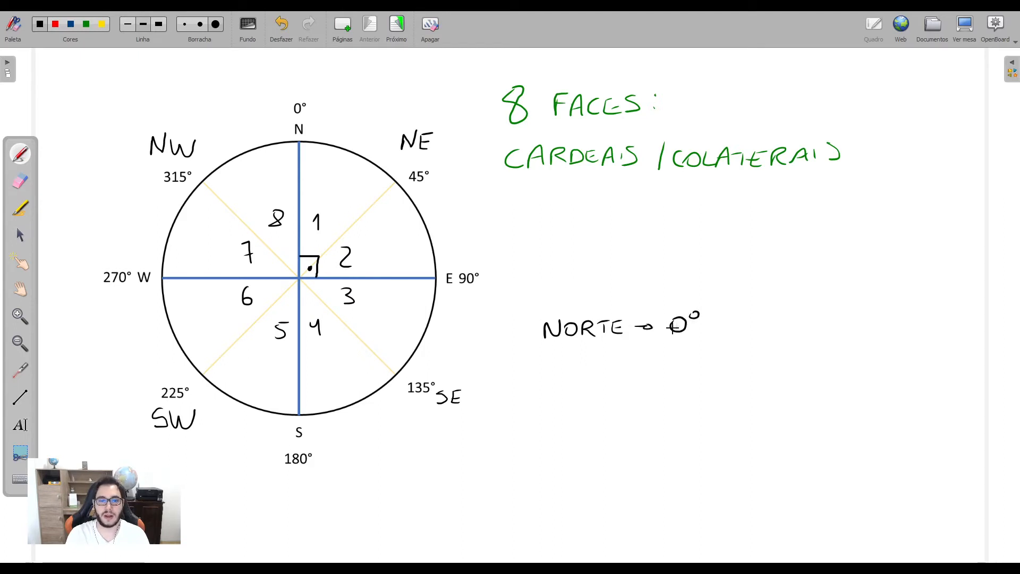
pyautogui.moveTo(743, 318)
pyautogui.mouseDown()
pyautogui.moveTo(728, 333)
pyautogui.moveTo(751, 313)
pyautogui.mouseUp()
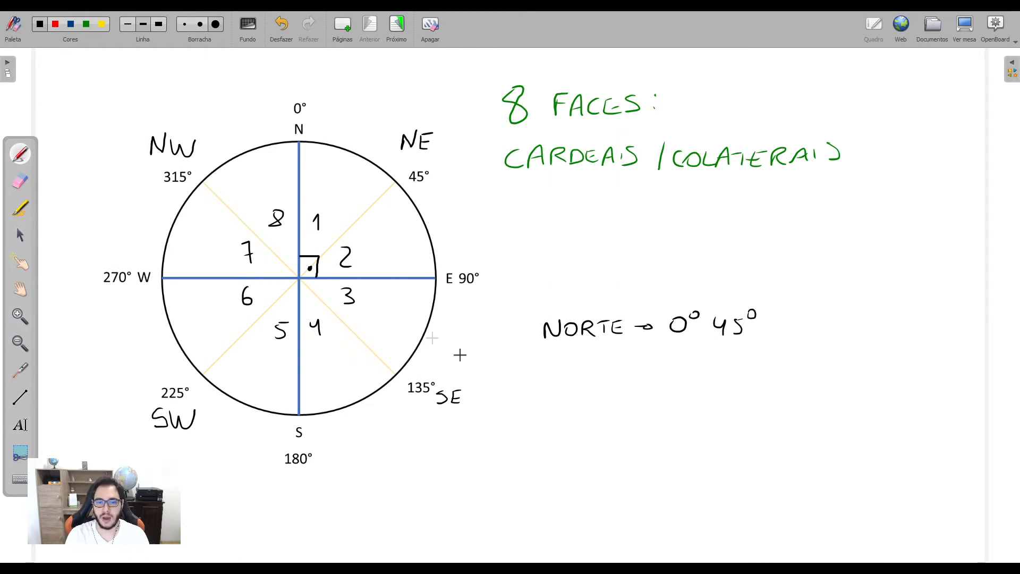
# Step: Shade sector 1, between 0° and 45°, with blue freehand scribbles
pyautogui.click(70, 24)
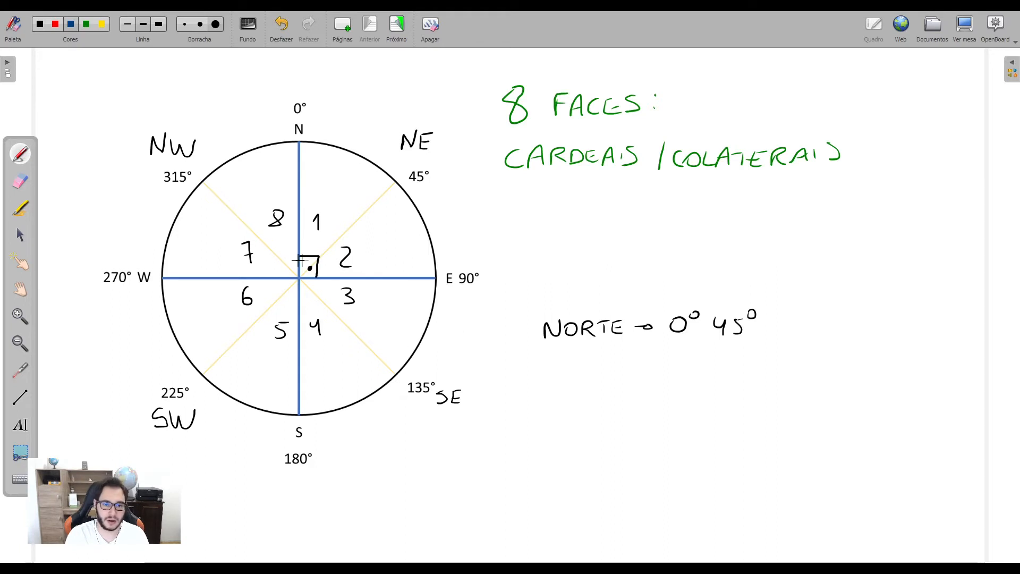
pyautogui.moveTo(301, 259)
pyautogui.mouseDown()
pyautogui.moveTo(317, 244)
pyautogui.moveTo(309, 161)
pyautogui.mouseUp()
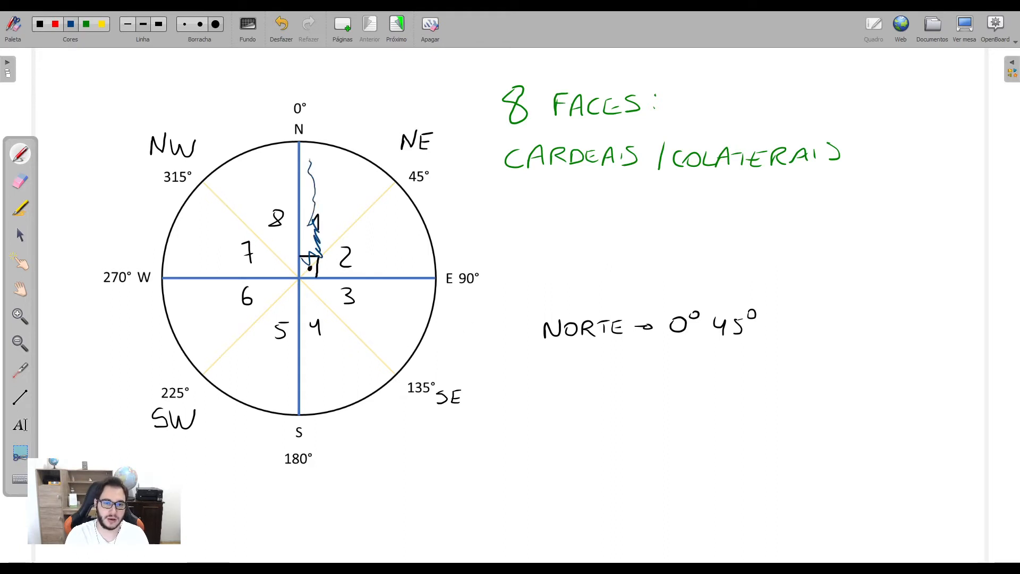
pyautogui.moveTo(357, 212)
pyautogui.mouseDown()
pyautogui.moveTo(332, 176)
pyautogui.moveTo(333, 232)
pyautogui.moveTo(316, 197)
pyautogui.moveTo(353, 191)
pyautogui.mouseUp()
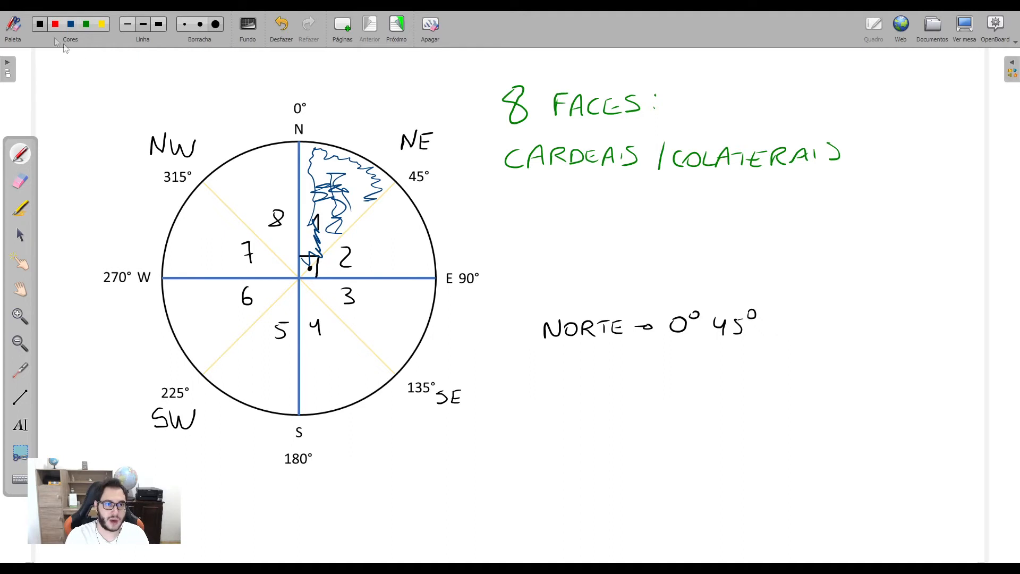
# Step: Handwrite "NORDESTE → 45° A 90°" in black with 90° underlined, then circle E 90° and link it by an arrow to "LESTE"
pyautogui.moveTo(543, 379)
pyautogui.mouseDown()
pyautogui.moveTo(559, 357)
pyautogui.moveTo(564, 364)
pyautogui.mouseUp()
pyautogui.moveTo(578, 363)
pyautogui.mouseDown()
pyautogui.moveTo(579, 379)
pyautogui.moveTo(623, 377)
pyautogui.mouseUp()
pyautogui.moveTo(641, 351)
pyautogui.mouseDown()
pyautogui.moveTo(628, 376)
pyautogui.moveTo(658, 357)
pyautogui.mouseUp()
pyautogui.moveTo(649, 358); pyautogui.dragTo(650, 376)
pyautogui.moveTo(659, 353)
pyautogui.mouseDown()
pyautogui.moveTo(672, 374)
pyautogui.moveTo(674, 352)
pyautogui.mouseUp()
pyautogui.moveTo(661, 364); pyautogui.dragTo(706, 364)
pyautogui.moveTo(698, 360)
pyautogui.mouseDown()
pyautogui.moveTo(698, 369)
pyautogui.moveTo(738, 369)
pyautogui.mouseUp()
pyautogui.moveTo(743, 354)
pyautogui.mouseDown()
pyautogui.moveTo(761, 347)
pyautogui.moveTo(799, 371)
pyautogui.mouseUp()
pyautogui.moveTo(785, 362)
pyautogui.mouseDown()
pyautogui.moveTo(822, 354)
pyautogui.moveTo(830, 370)
pyautogui.mouseUp()
pyautogui.moveTo(843, 355); pyautogui.dragTo(843, 356)
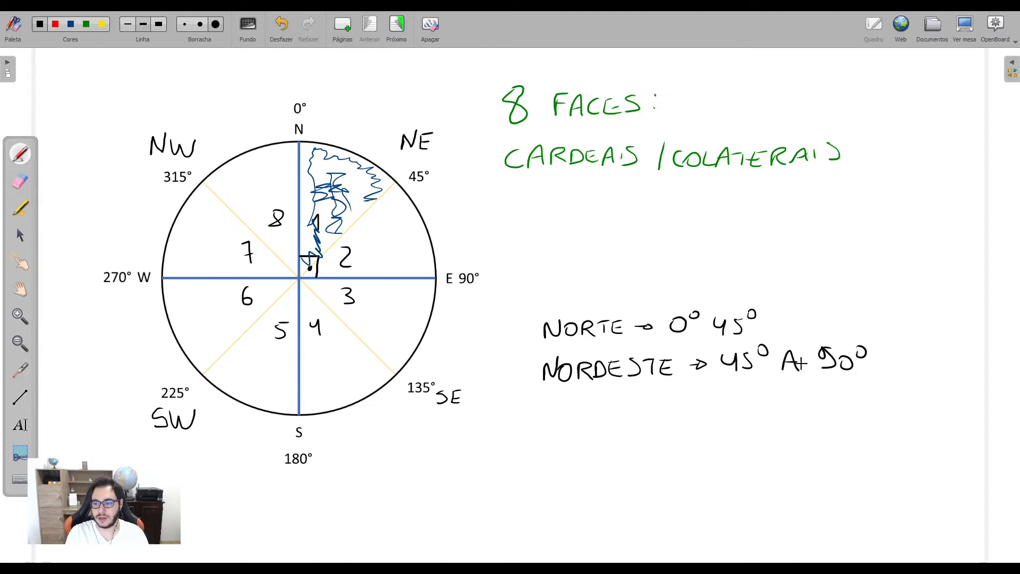
pyautogui.moveTo(825, 391); pyautogui.dragTo(865, 392)
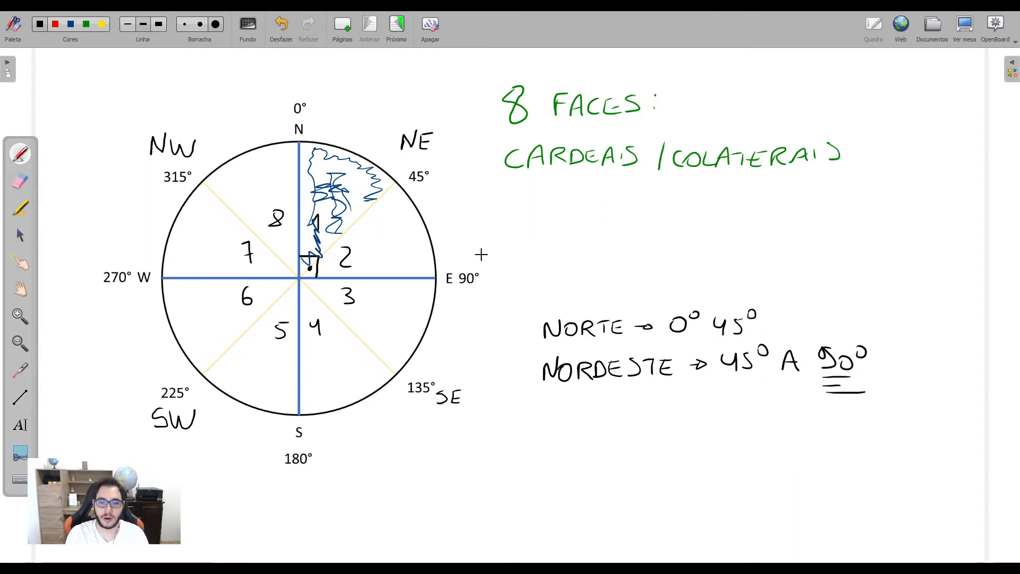
pyautogui.moveTo(445, 293)
pyautogui.mouseDown()
pyautogui.moveTo(484, 265)
pyautogui.moveTo(453, 259)
pyautogui.moveTo(555, 253)
pyautogui.moveTo(557, 268)
pyautogui.mouseUp()
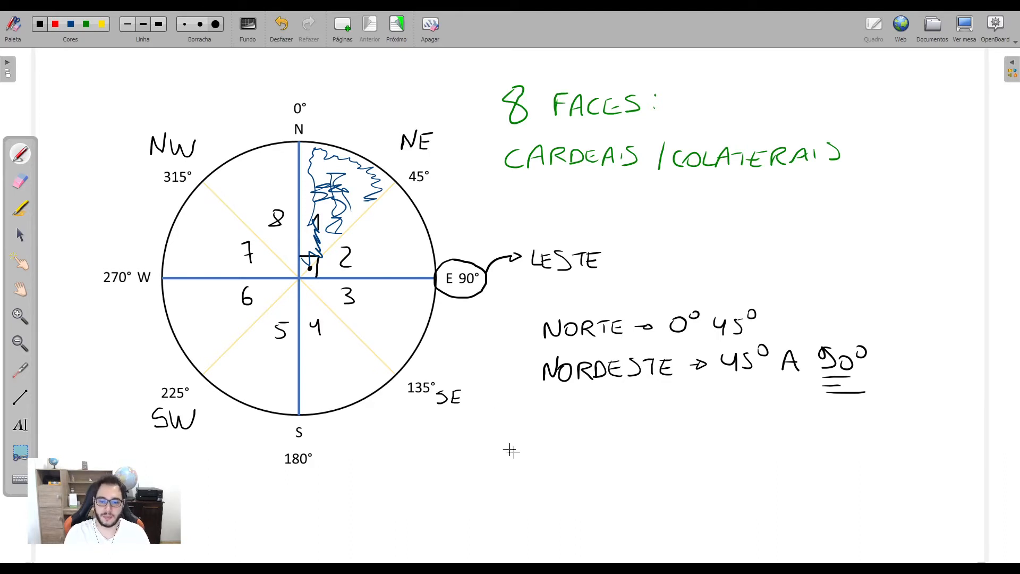
# Step: Handwrite the calculation "360° ÷ 8 = 45°" below the Nordeste line and circle the result
pyautogui.moveTo(504, 441); pyautogui.dragTo(501, 470)
pyautogui.moveTo(538, 440)
pyautogui.mouseDown()
pyautogui.moveTo(536, 468)
pyautogui.moveTo(537, 454)
pyautogui.mouseUp()
pyautogui.moveTo(558, 447)
pyautogui.mouseDown()
pyautogui.moveTo(575, 438)
pyautogui.moveTo(619, 455)
pyautogui.moveTo(687, 441)
pyautogui.mouseUp()
pyautogui.click(605, 442)
pyautogui.click(606, 464)
pyautogui.moveTo(671, 458); pyautogui.dragTo(687, 457)
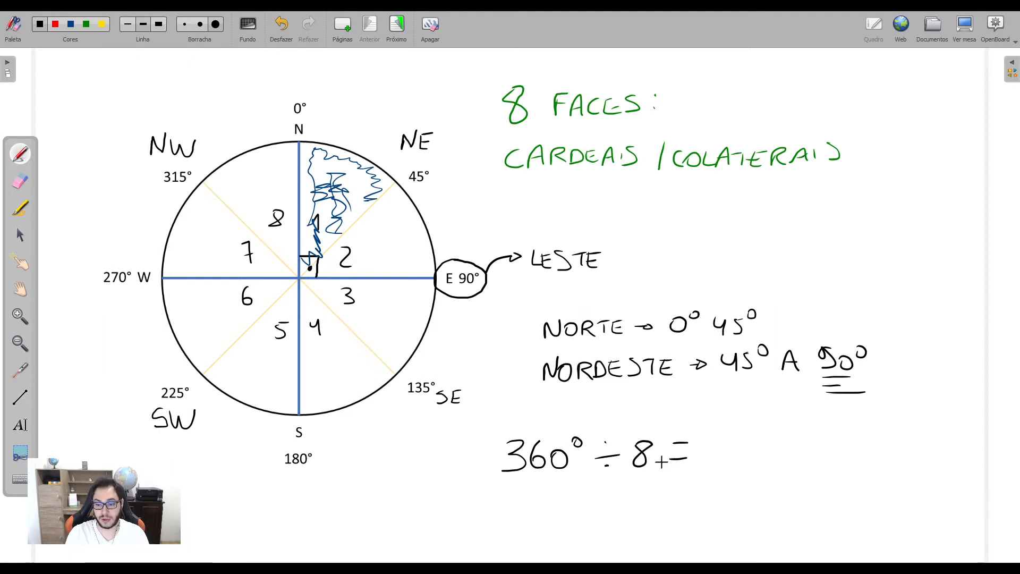
pyautogui.moveTo(714, 437); pyautogui.dragTo(725, 451)
pyautogui.moveTo(723, 438)
pyautogui.mouseDown()
pyautogui.moveTo(723, 464)
pyautogui.moveTo(744, 433)
pyautogui.mouseUp()
pyautogui.moveTo(754, 429)
pyautogui.mouseDown()
pyautogui.moveTo(736, 477)
pyautogui.moveTo(693, 425)
pyautogui.mouseUp()
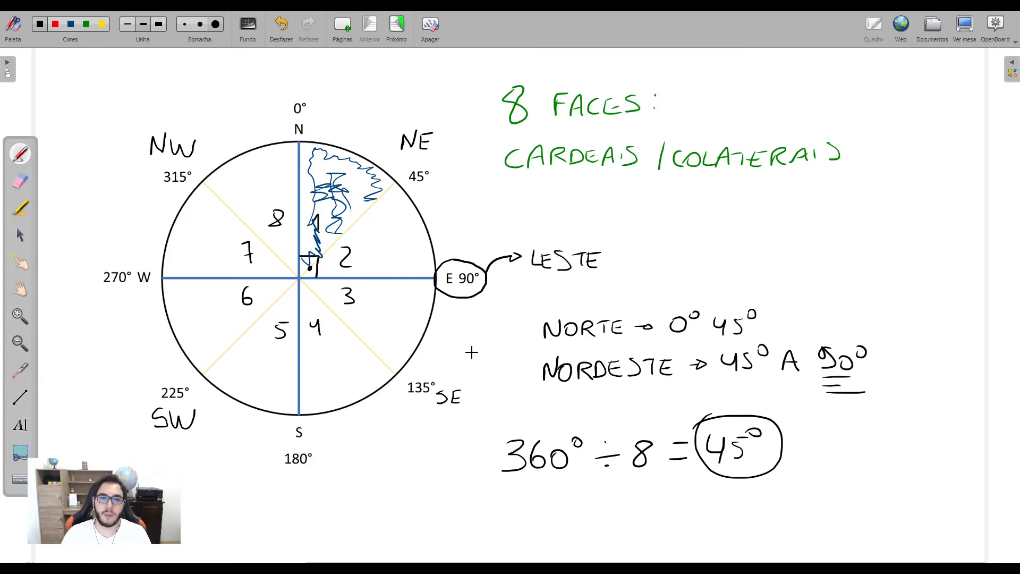
# Step: Go to the next page and draw yellow straight lines from N to S and from E to W across the compass circle
pyautogui.click(397, 26)
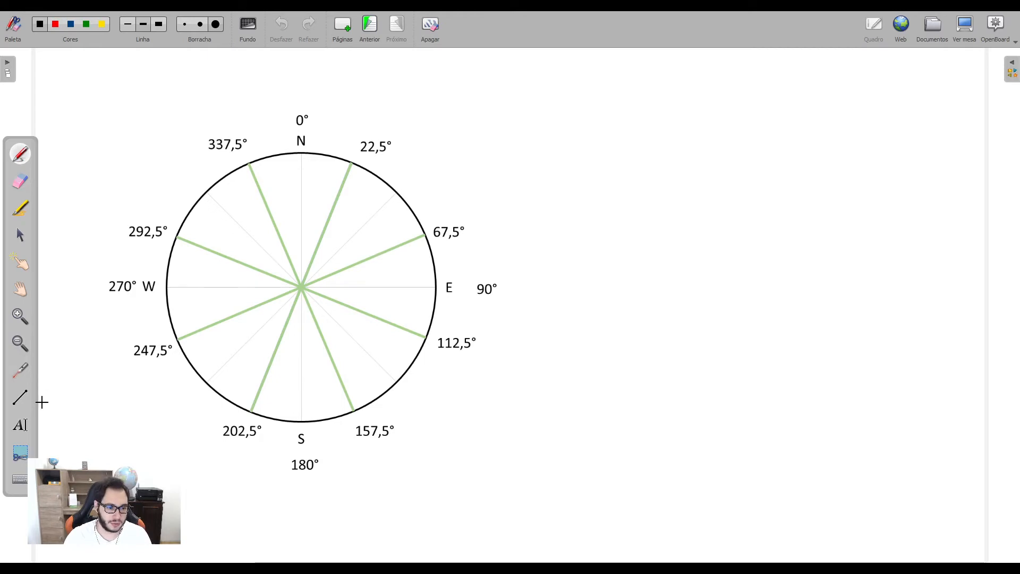
pyautogui.click(21, 397)
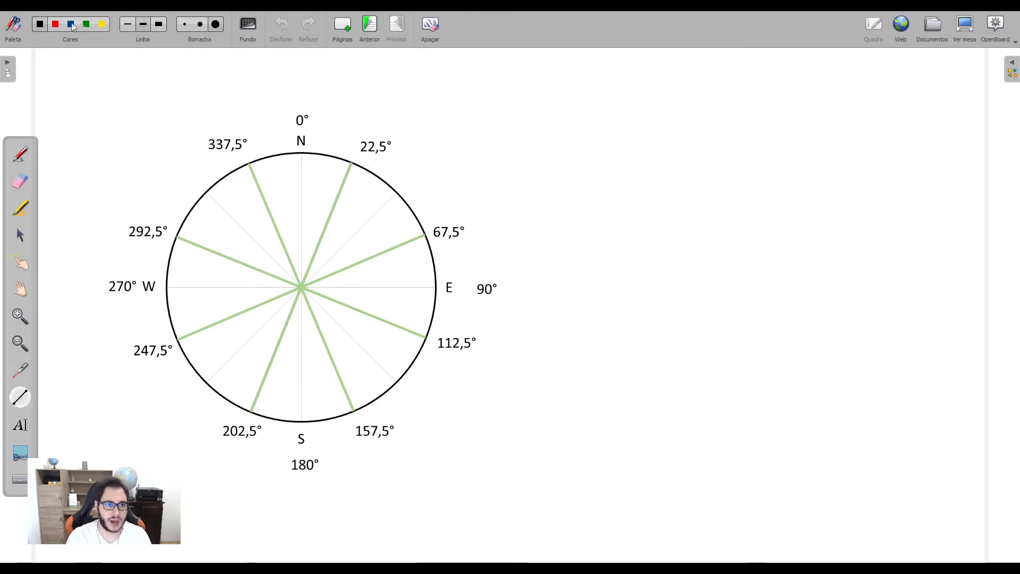
pyautogui.click(102, 24)
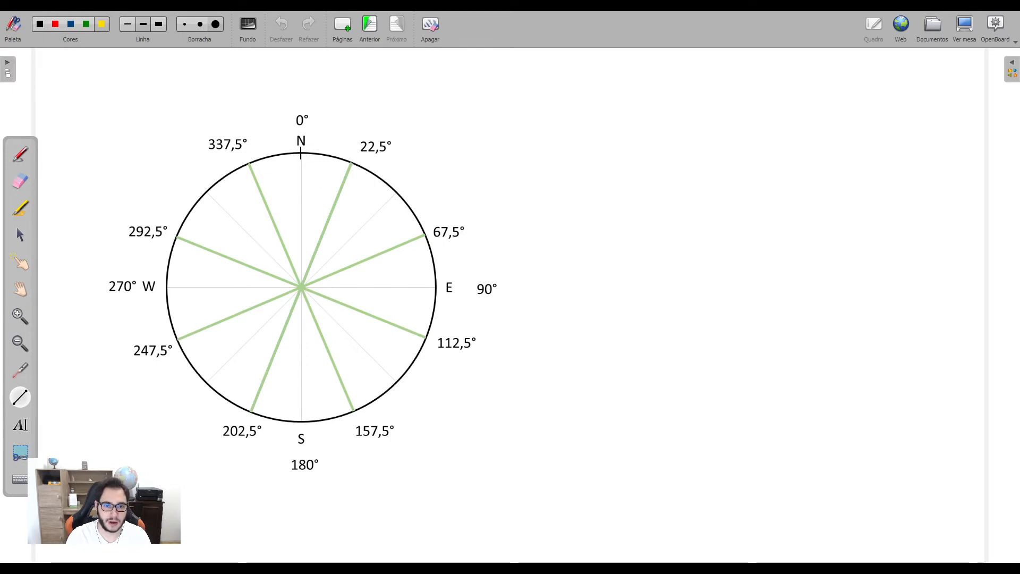
pyautogui.moveTo(303, 183); pyautogui.dragTo(301, 422)
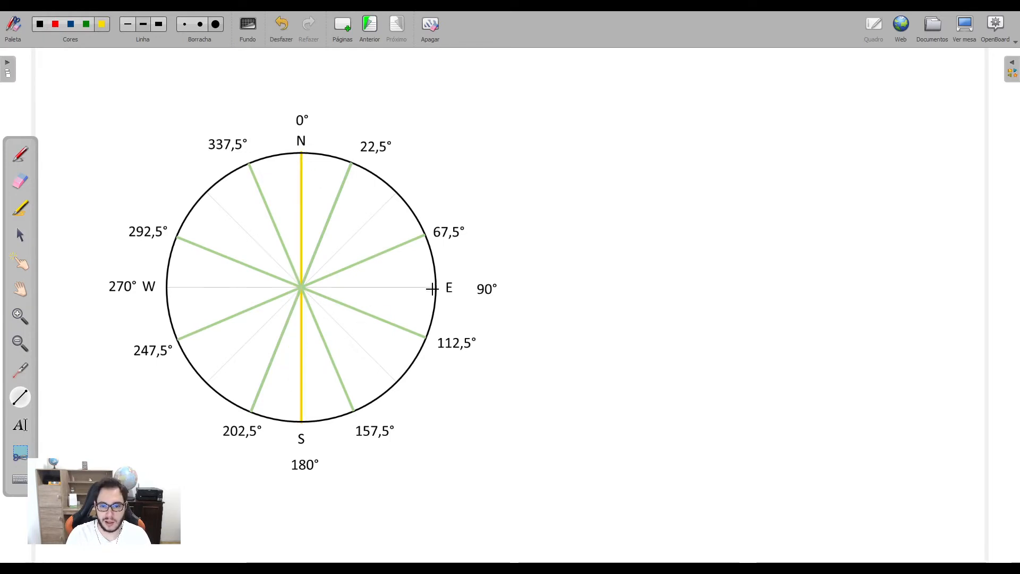
pyautogui.moveTo(434, 287); pyautogui.dragTo(167, 287)
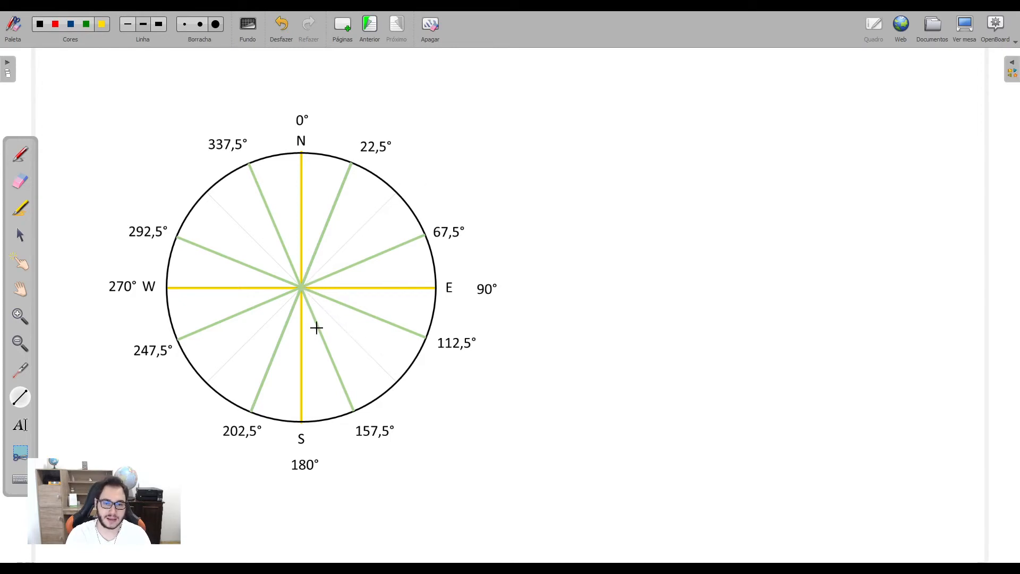
# Step: Handwrite the collateral labels NE, SE, SW and NW in yellow around the compass circle
pyautogui.moveTo(32, 154); pyautogui.dragTo(33, 153)
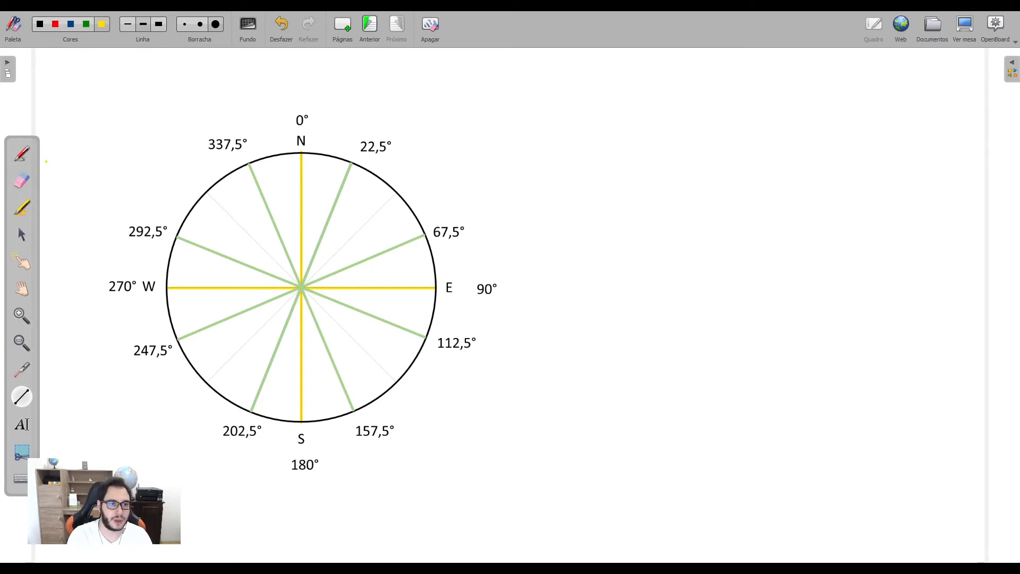
pyautogui.click(22, 154)
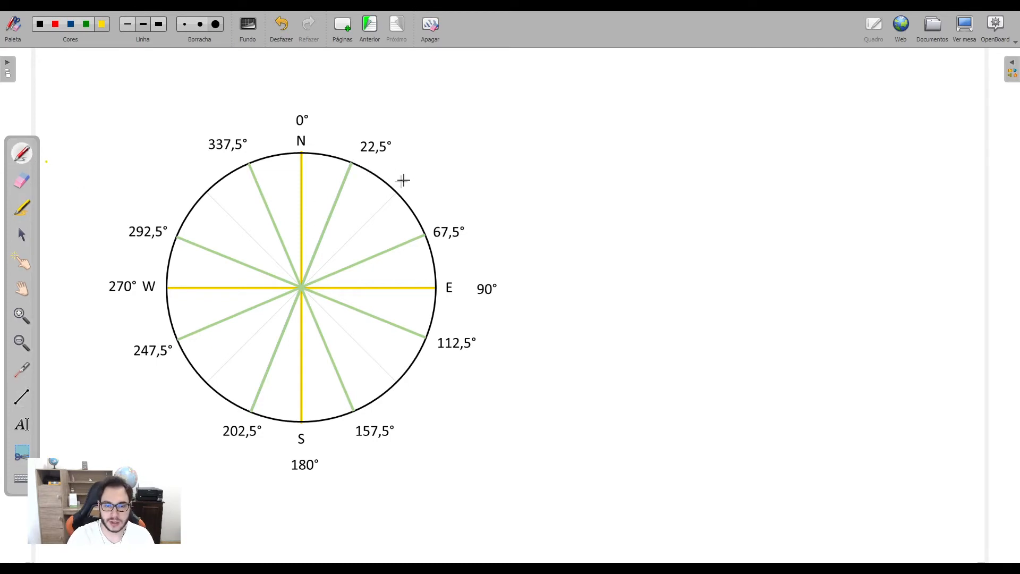
pyautogui.moveTo(424, 177); pyautogui.dragTo(435, 189)
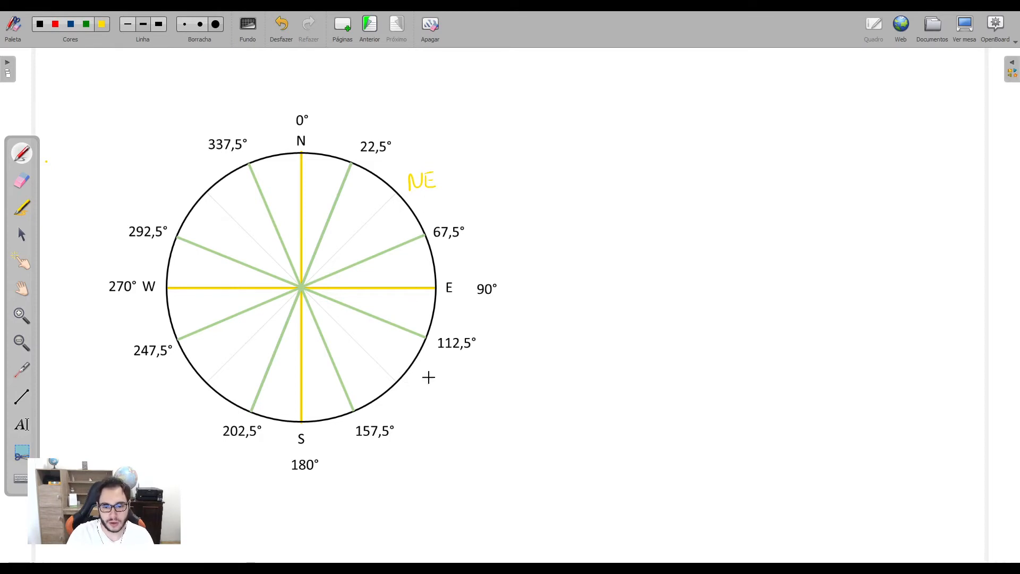
pyautogui.moveTo(430, 378); pyautogui.dragTo(434, 383)
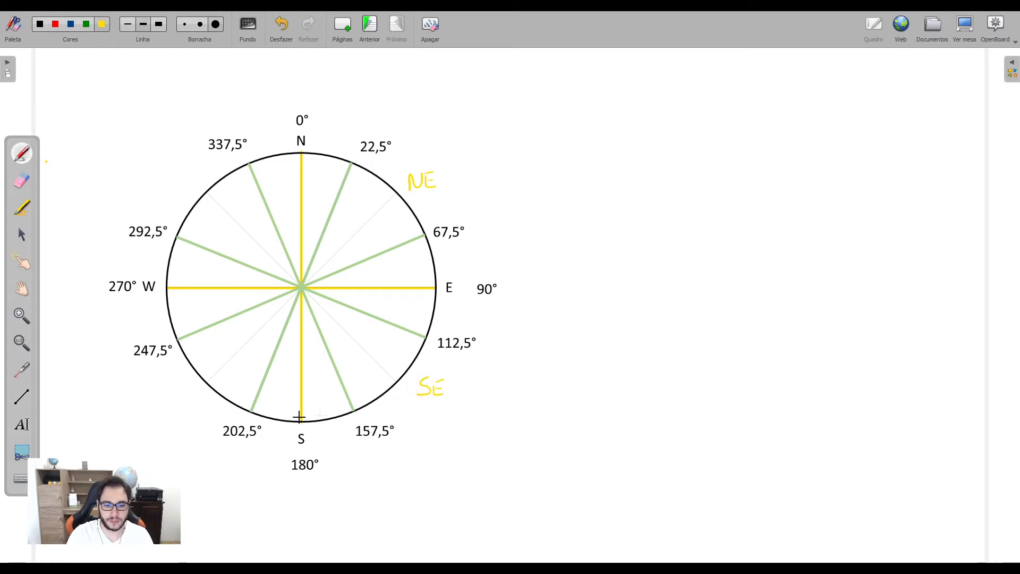
pyautogui.moveTo(208, 397); pyautogui.dragTo(215, 391)
pyautogui.moveTo(161, 180); pyautogui.dragTo(206, 164)
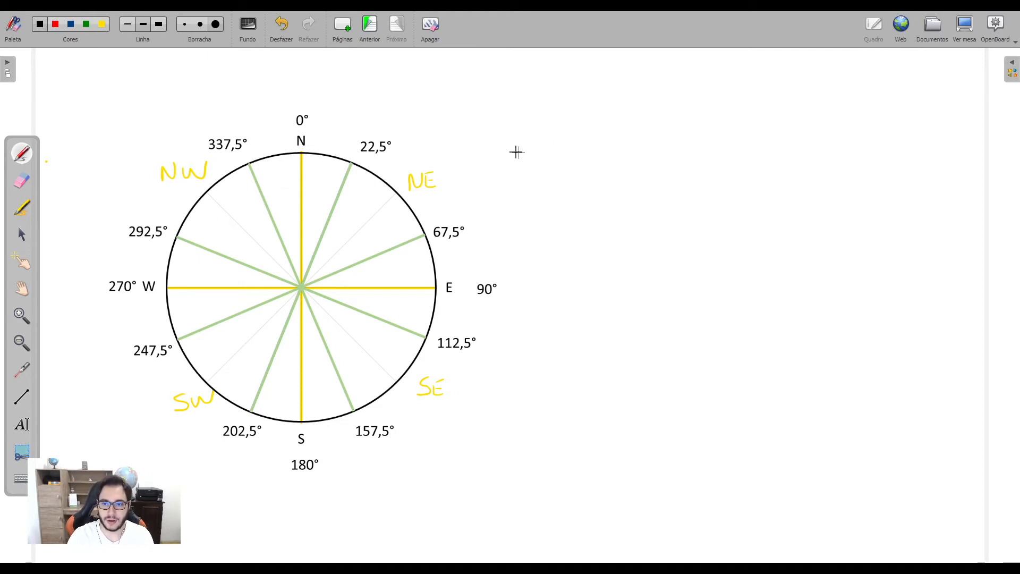
# Step: Handwrite "NORTE → 0 AO 45°" in black beside the compass circle
pyautogui.moveTo(518, 165)
pyautogui.mouseDown()
pyautogui.moveTo(533, 141)
pyautogui.moveTo(536, 157)
pyautogui.moveTo(579, 160)
pyautogui.moveTo(598, 142)
pyautogui.mouseUp()
pyautogui.moveTo(589, 142)
pyautogui.mouseDown()
pyautogui.moveTo(589, 159)
pyautogui.moveTo(604, 159)
pyautogui.mouseUp()
pyautogui.moveTo(591, 151)
pyautogui.mouseDown()
pyautogui.moveTo(658, 142)
pyautogui.moveTo(695, 154)
pyautogui.moveTo(716, 141)
pyautogui.moveTo(750, 156)
pyautogui.mouseUp()
pyautogui.moveTo(760, 142)
pyautogui.mouseDown()
pyautogui.moveTo(758, 156)
pyautogui.moveTo(768, 139)
pyautogui.mouseUp()
pyautogui.moveTo(776, 136); pyautogui.dragTo(777, 134)
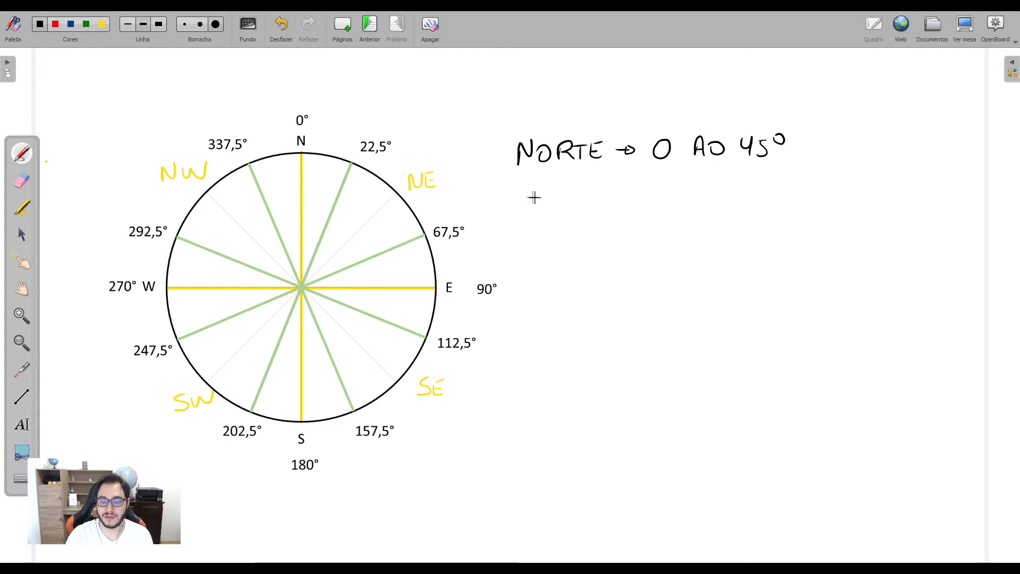
# Step: Add an arrow with "FACE = 45°" below the Norte line and double-underline the 45°
pyautogui.moveTo(522, 192)
pyautogui.mouseDown()
pyautogui.moveTo(519, 211)
pyautogui.moveTo(568, 203)
pyautogui.mouseUp()
pyautogui.moveTo(556, 211); pyautogui.dragTo(582, 219)
pyautogui.moveTo(572, 213); pyautogui.dragTo(599, 215)
pyautogui.moveTo(614, 203)
pyautogui.mouseDown()
pyautogui.moveTo(614, 215)
pyautogui.moveTo(665, 200)
pyautogui.moveTo(663, 223)
pyautogui.moveTo(690, 197)
pyautogui.mouseUp()
pyautogui.moveTo(670, 232); pyautogui.dragTo(692, 226)
pyautogui.moveTo(669, 239); pyautogui.dragTo(693, 233)
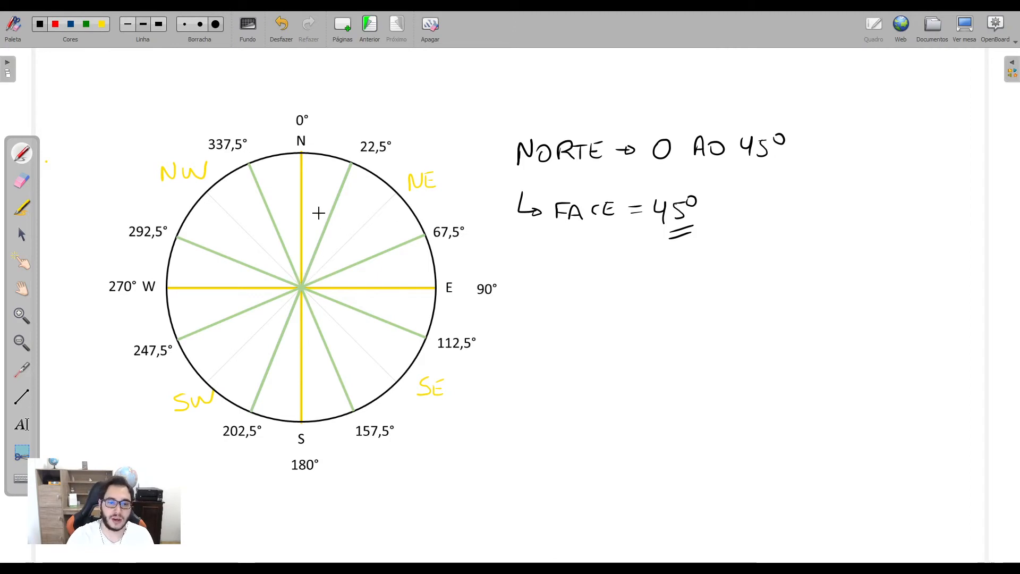
# Step: Circle 0° with an arrow towards NE, write "0 AO 22,5" above it, and shade the sector between N and 22,5°
pyautogui.moveTo(299, 110); pyautogui.dragTo(305, 129)
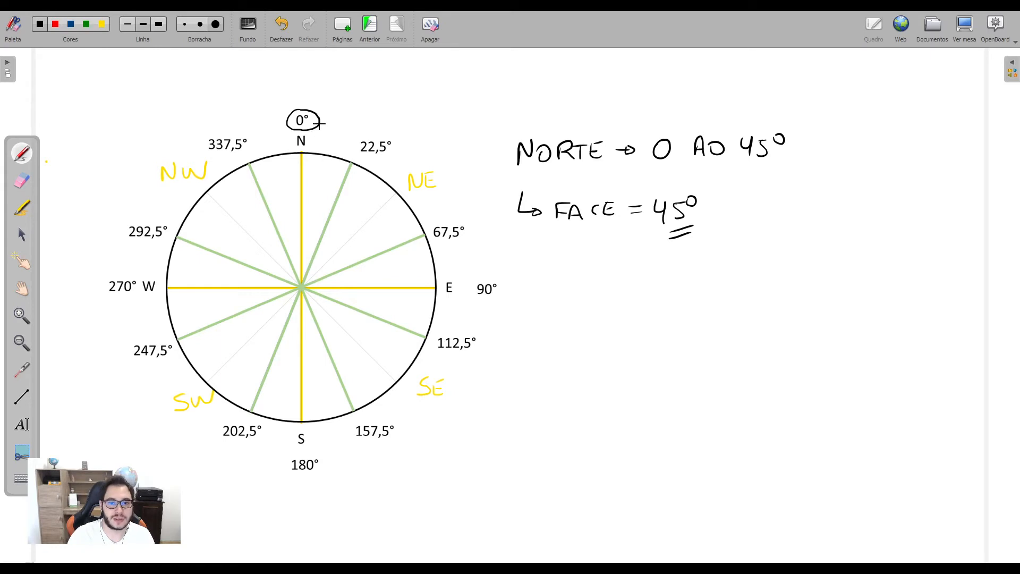
pyautogui.moveTo(340, 124); pyautogui.dragTo(393, 146)
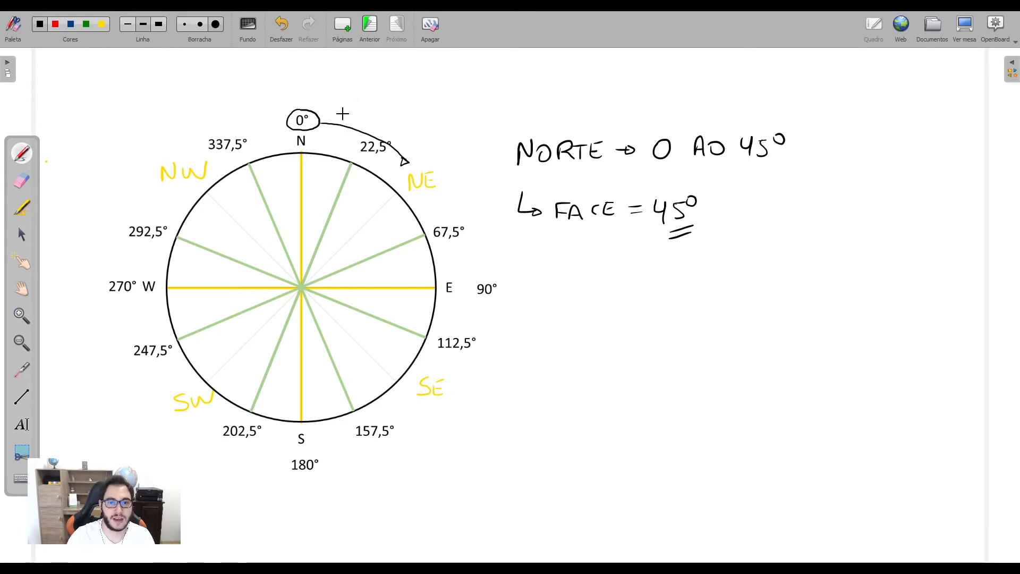
pyautogui.moveTo(353, 94)
pyautogui.mouseDown()
pyautogui.moveTo(378, 101)
pyautogui.moveTo(439, 90)
pyautogui.moveTo(457, 106)
pyautogui.moveTo(475, 92)
pyautogui.mouseUp()
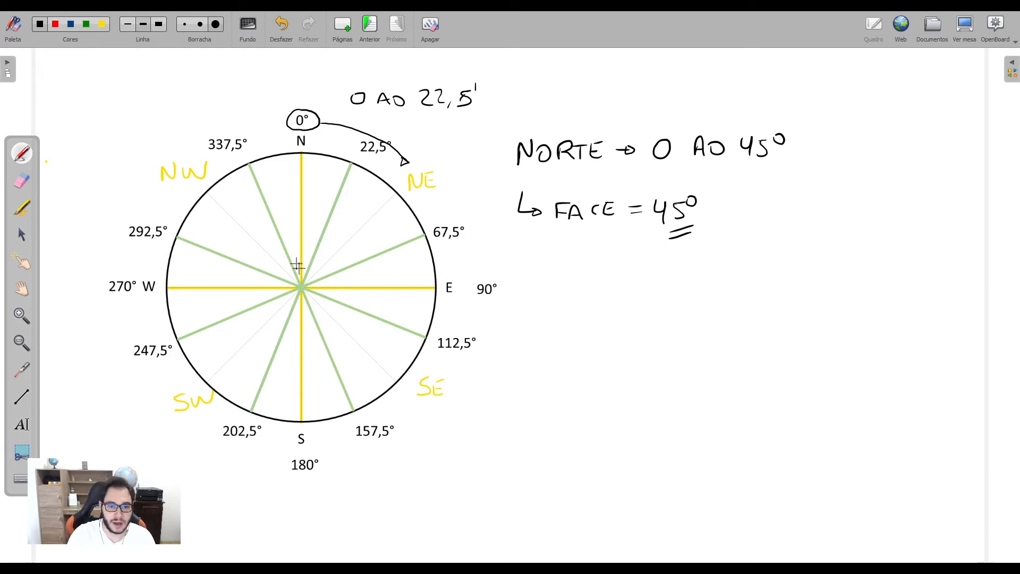
pyautogui.moveTo(308, 245); pyautogui.dragTo(319, 184)
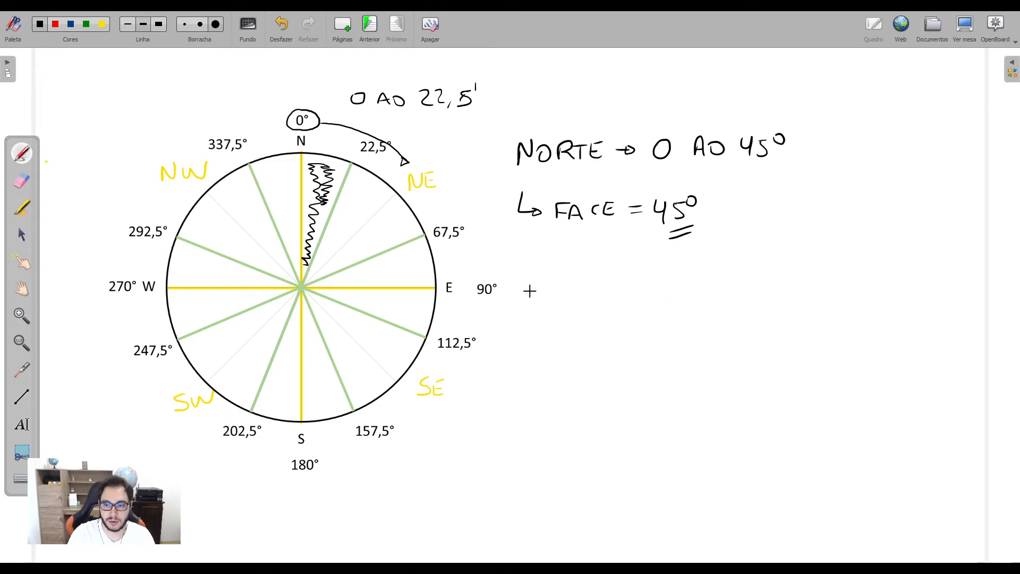
# Step: Handwrite the north class "N = 0 AO 22,5°" below the FACE line
pyautogui.moveTo(536, 289); pyautogui.dragTo(553, 271)
pyautogui.moveTo(626, 270)
pyautogui.mouseDown()
pyautogui.moveTo(671, 269)
pyautogui.moveTo(677, 287)
pyautogui.moveTo(759, 285)
pyautogui.mouseUp()
pyautogui.moveTo(765, 280); pyautogui.dragTo(773, 285)
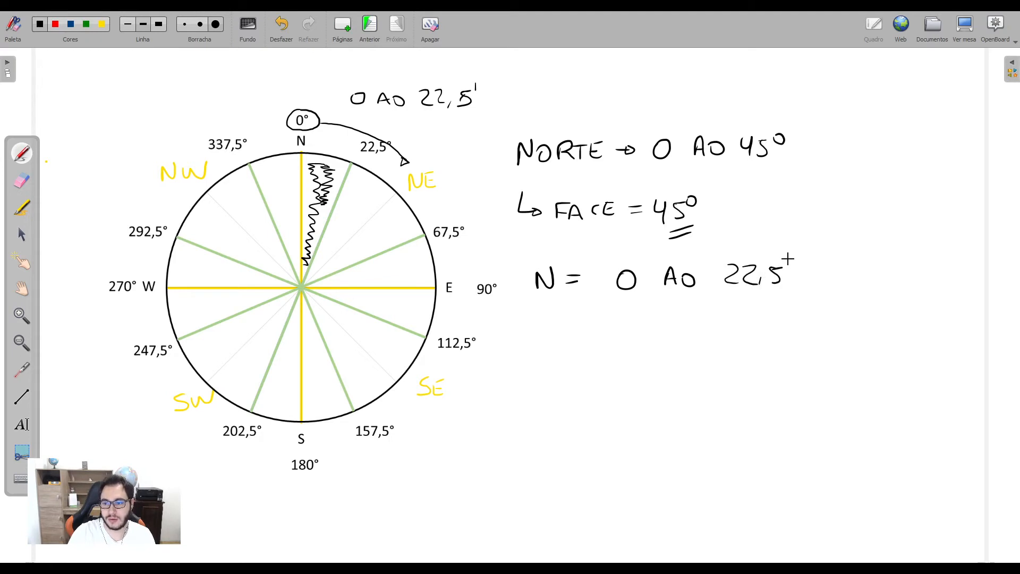
# Step: Handwrite "NE = 22,5° + 45° = 67,5" below the N line and circle 67,5° on the compass
pyautogui.moveTo(538, 316); pyautogui.dragTo(554, 316)
pyautogui.moveTo(565, 322); pyautogui.dragTo(566, 332)
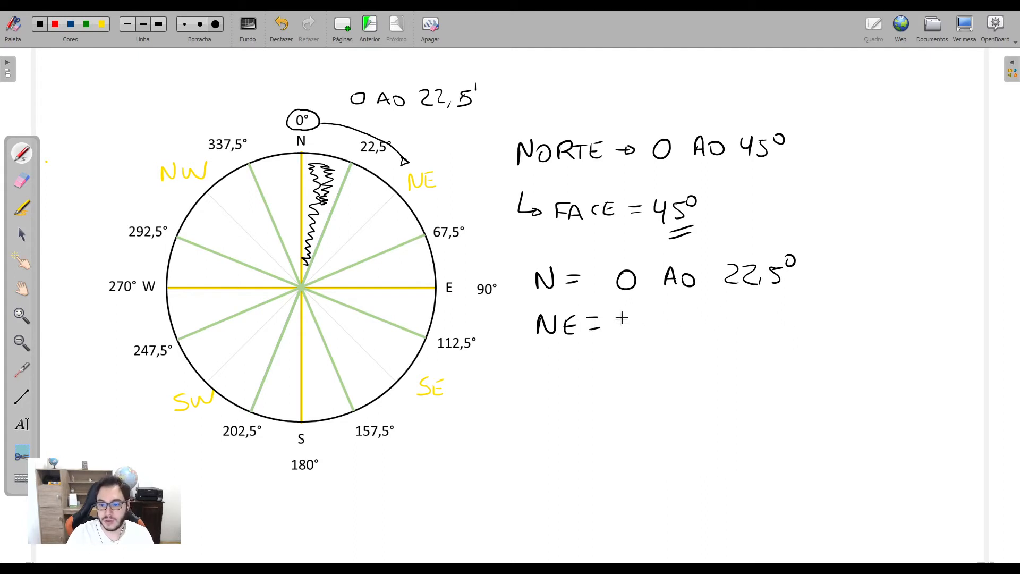
pyautogui.moveTo(643, 317); pyautogui.dragTo(656, 337)
pyautogui.moveTo(662, 330)
pyautogui.mouseDown()
pyautogui.moveTo(672, 334)
pyautogui.moveTo(699, 310)
pyautogui.moveTo(741, 324)
pyautogui.mouseUp()
pyautogui.moveTo(731, 313)
pyautogui.mouseDown()
pyautogui.moveTo(731, 335)
pyautogui.moveTo(773, 332)
pyautogui.mouseUp()
pyautogui.moveTo(771, 314); pyautogui.dragTo(825, 329)
pyautogui.moveTo(425, 235); pyautogui.dragTo(445, 219)
pyautogui.moveTo(849, 309)
pyautogui.mouseDown()
pyautogui.moveTo(851, 335)
pyautogui.moveTo(841, 329)
pyautogui.mouseUp()
pyautogui.moveTo(851, 313); pyautogui.dragTo(884, 332)
pyautogui.moveTo(886, 314); pyautogui.dragTo(902, 313)
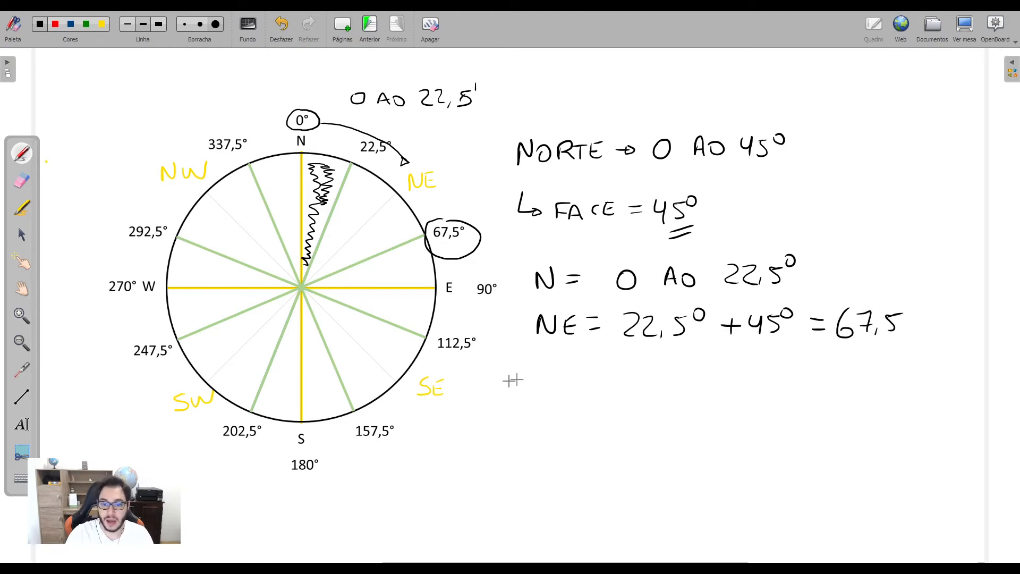
# Step: Handwrite the east class calculation "E = 67,5° + 45° = 112" below the NE line
pyautogui.moveTo(551, 361)
pyautogui.mouseDown()
pyautogui.moveTo(550, 382)
pyautogui.moveTo(562, 361)
pyautogui.mouseUp()
pyautogui.moveTo(551, 371); pyautogui.dragTo(561, 371)
pyautogui.moveTo(551, 381)
pyautogui.mouseDown()
pyautogui.moveTo(593, 365)
pyautogui.moveTo(594, 378)
pyautogui.moveTo(646, 384)
pyautogui.moveTo(683, 355)
pyautogui.moveTo(726, 372)
pyautogui.moveTo(716, 382)
pyautogui.moveTo(749, 381)
pyautogui.moveTo(776, 357)
pyautogui.moveTo(806, 375)
pyautogui.moveTo(866, 380)
pyautogui.mouseUp()
pyautogui.moveTo(877, 366); pyautogui.dragTo(897, 381)
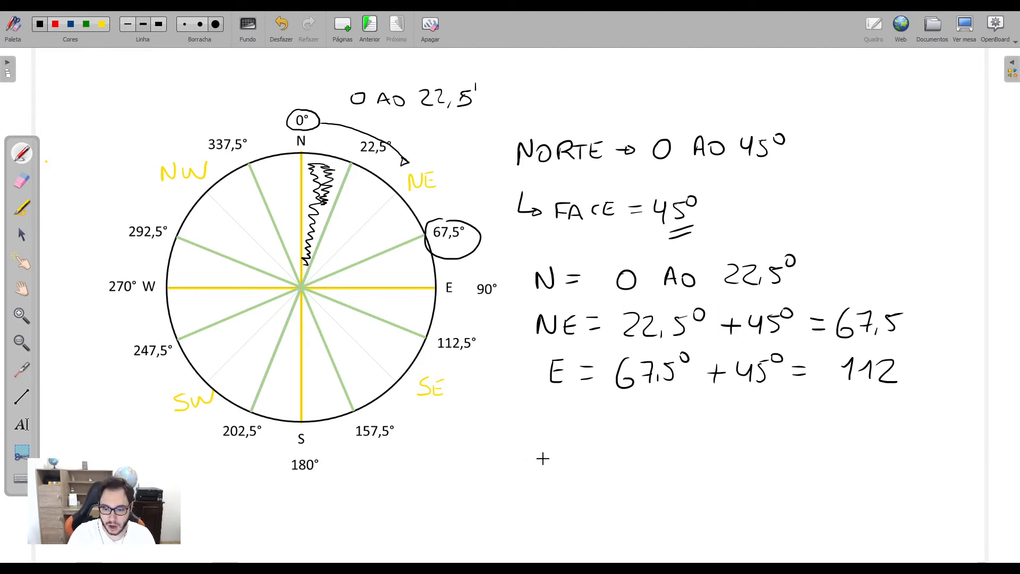
# Step: Handwrite the north class interval "N - 0 - 22,5°" below the three class calculations
pyautogui.moveTo(551, 449); pyautogui.dragTo(562, 441)
pyautogui.moveTo(573, 450); pyautogui.dragTo(614, 447)
pyautogui.moveTo(607, 440)
pyautogui.mouseDown()
pyautogui.moveTo(607, 454)
pyautogui.moveTo(618, 440)
pyautogui.mouseUp()
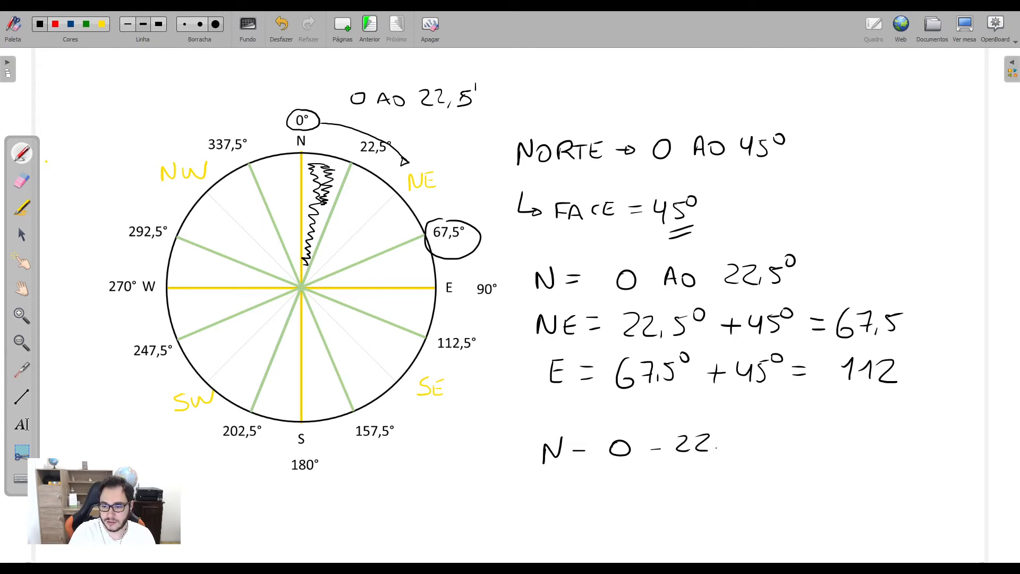
pyautogui.moveTo(754, 425); pyautogui.dragTo(752, 425)
# Step: Handwrite the northeast class interval "NE - 22,5° - 67,5°" below the N interval
pyautogui.moveTo(542, 495)
pyautogui.mouseDown()
pyautogui.moveTo(557, 475)
pyautogui.moveTo(600, 482)
pyautogui.mouseUp()
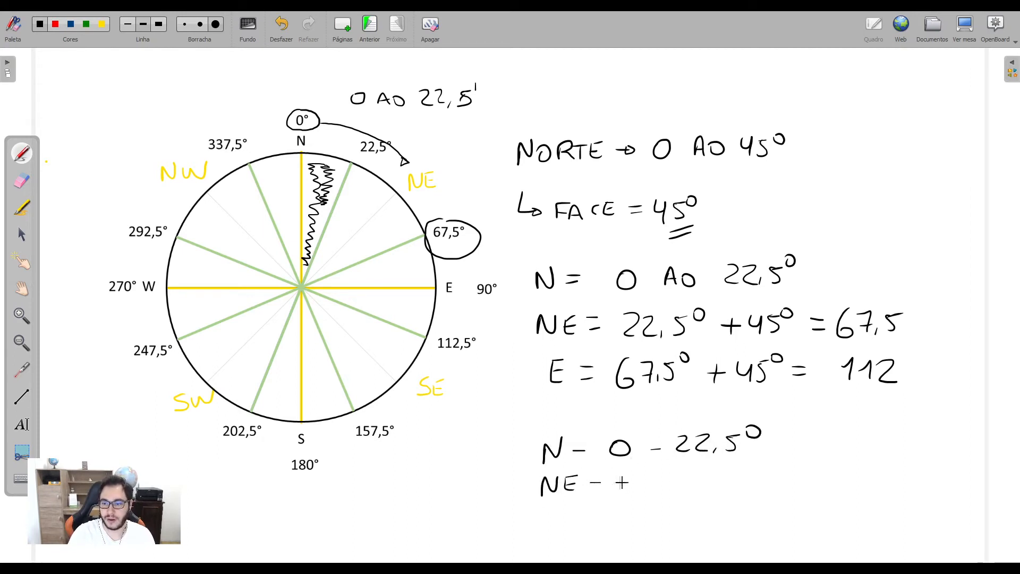
pyautogui.moveTo(640, 474); pyautogui.dragTo(653, 491)
pyautogui.moveTo(672, 469)
pyautogui.mouseDown()
pyautogui.moveTo(658, 489)
pyautogui.moveTo(683, 466)
pyautogui.moveTo(715, 481)
pyautogui.mouseUp()
pyautogui.moveTo(732, 466); pyautogui.dragTo(732, 481)
pyautogui.moveTo(724, 473)
pyautogui.mouseDown()
pyautogui.moveTo(738, 473)
pyautogui.moveTo(735, 483)
pyautogui.mouseUp()
pyautogui.moveTo(753, 469); pyautogui.dragTo(770, 489)
pyautogui.moveTo(784, 469); pyautogui.dragTo(780, 485)
pyautogui.moveTo(784, 469); pyautogui.dragTo(796, 467)
pyautogui.moveTo(803, 466); pyautogui.dragTo(812, 464)
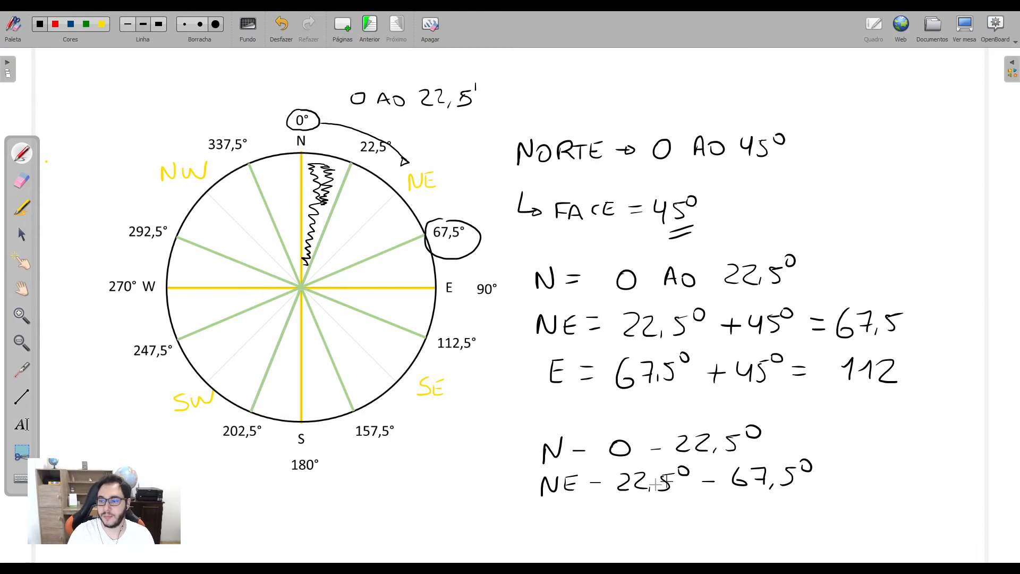
# Step: Handwrite the east class interval "E - 67,5° - 112,5°" below the NE interval
pyautogui.moveTo(551, 510); pyautogui.dragTo(549, 530)
pyautogui.moveTo(550, 511); pyautogui.dragTo(560, 511)
pyautogui.moveTo(549, 520)
pyautogui.mouseDown()
pyautogui.moveTo(562, 530)
pyautogui.moveTo(594, 520)
pyautogui.moveTo(655, 530)
pyautogui.mouseUp()
pyautogui.moveTo(671, 508)
pyautogui.mouseDown()
pyautogui.moveTo(664, 528)
pyautogui.moveTo(680, 508)
pyautogui.mouseUp()
pyautogui.moveTo(690, 507); pyautogui.dragTo(762, 528)
pyautogui.moveTo(773, 513); pyautogui.dragTo(790, 528)
pyautogui.moveTo(794, 523); pyautogui.dragTo(792, 531)
pyautogui.moveTo(808, 511); pyautogui.dragTo(805, 527)
pyautogui.moveTo(808, 511); pyautogui.dragTo(818, 510)
pyautogui.moveTo(830, 499); pyautogui.dragTo(828, 501)
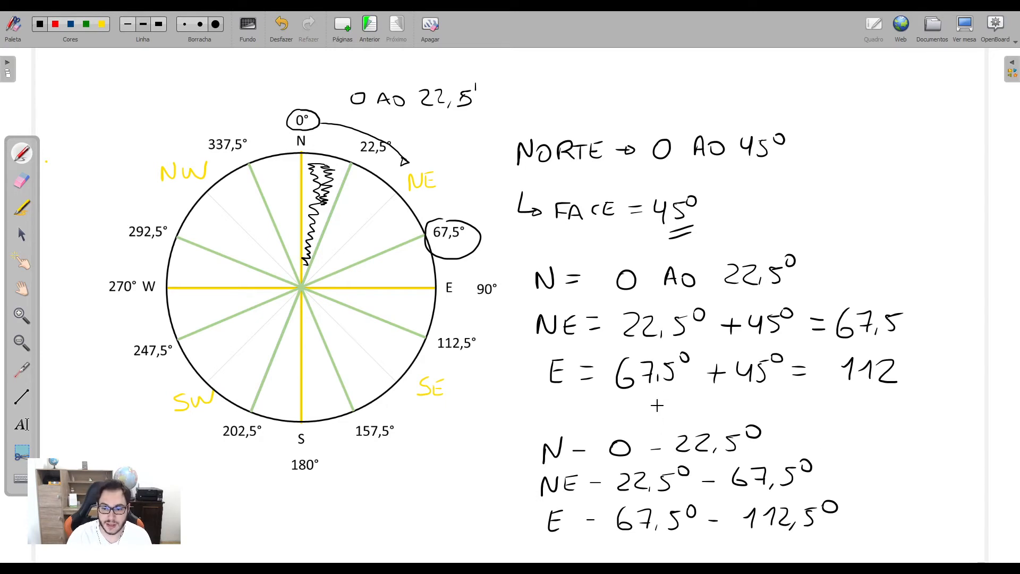
# Step: Note "22,5°" with an arrow above the N interval and handwrite the second north interval "N - 337,5° - 360°/0°" below the E interval
pyautogui.moveTo(656, 423)
pyautogui.mouseDown()
pyautogui.moveTo(678, 407)
pyautogui.moveTo(725, 410)
pyautogui.mouseUp()
pyautogui.moveTo(747, 396)
pyautogui.mouseDown()
pyautogui.moveTo(738, 406)
pyautogui.moveTo(757, 390)
pyautogui.mouseUp()
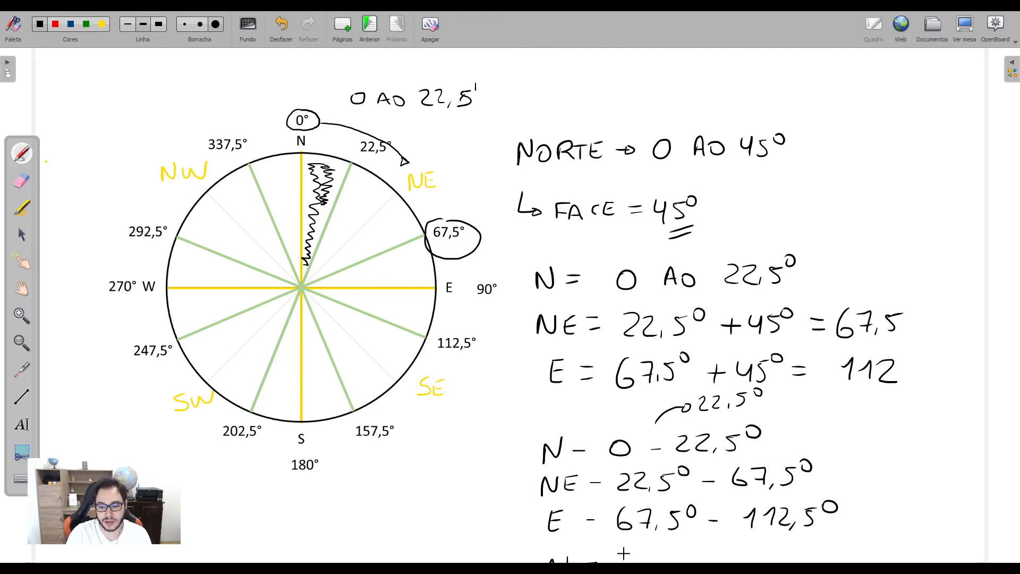
pyautogui.moveTo(625, 551); pyautogui.dragTo(671, 562)
pyautogui.moveTo(669, 550)
pyautogui.mouseDown()
pyautogui.moveTo(680, 562)
pyautogui.moveTo(704, 555)
pyautogui.moveTo(698, 562)
pyautogui.moveTo(722, 546)
pyautogui.moveTo(751, 560)
pyautogui.moveTo(783, 551)
pyautogui.moveTo(772, 562)
pyautogui.mouseUp()
pyautogui.moveTo(799, 548)
pyautogui.mouseDown()
pyautogui.moveTo(789, 562)
pyautogui.moveTo(823, 547)
pyautogui.mouseUp()
pyautogui.moveTo(848, 543)
pyautogui.mouseDown()
pyautogui.moveTo(838, 562)
pyautogui.moveTo(861, 547)
pyautogui.mouseUp()
pyautogui.moveTo(868, 551); pyautogui.dragTo(870, 551)
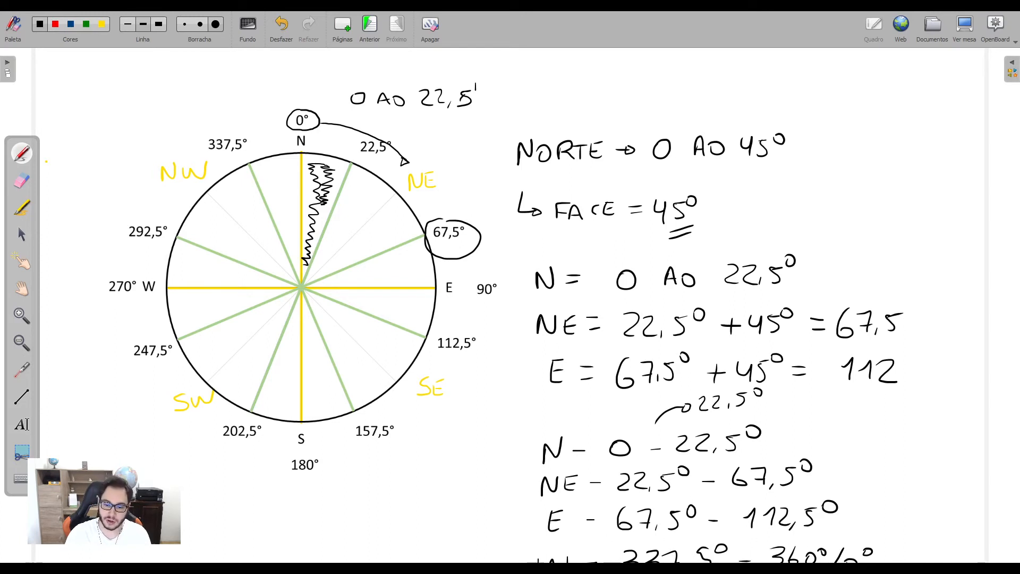
# Step: Draw an arrow from the second north interval up to the "N =" line and add pen marks around the compass's SE sector
pyautogui.moveTo(514, 558)
pyautogui.mouseDown()
pyautogui.moveTo(511, 420)
pyautogui.moveTo(526, 274)
pyautogui.moveTo(523, 282)
pyautogui.mouseUp()
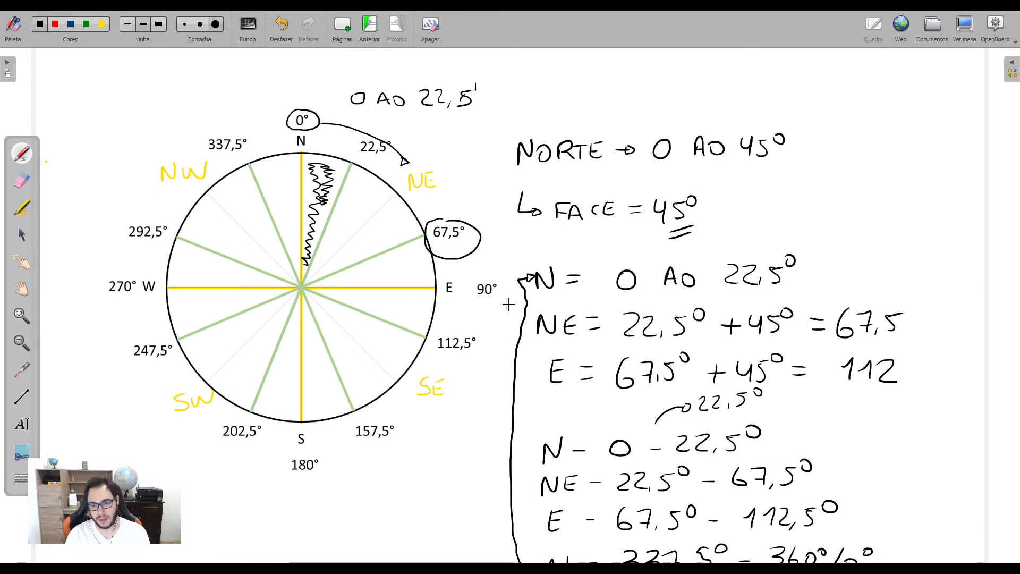
pyautogui.moveTo(440, 418); pyautogui.dragTo(457, 432)
pyautogui.moveTo(454, 422)
pyautogui.mouseDown()
pyautogui.moveTo(455, 441)
pyautogui.moveTo(472, 417)
pyautogui.mouseUp()
pyautogui.moveTo(480, 417); pyautogui.dragTo(481, 424)
pyautogui.moveTo(450, 463); pyautogui.dragTo(489, 452)
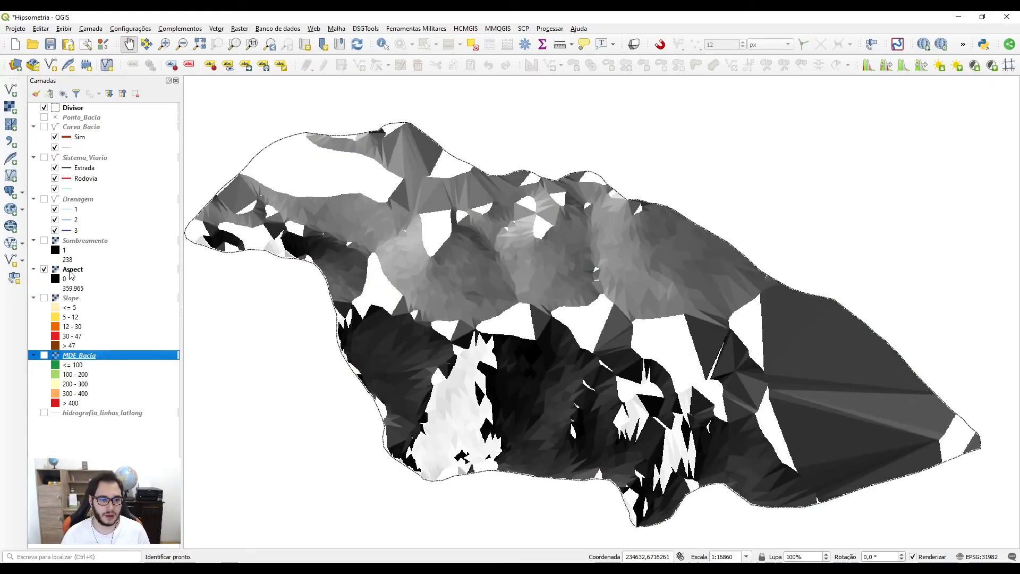
# Step: Switch to QGIS and set the Aspect layer's symbology to the Banda simples falsa-cor render type
pyautogui.click(70, 271)
pyautogui.doubleClick(71, 273)
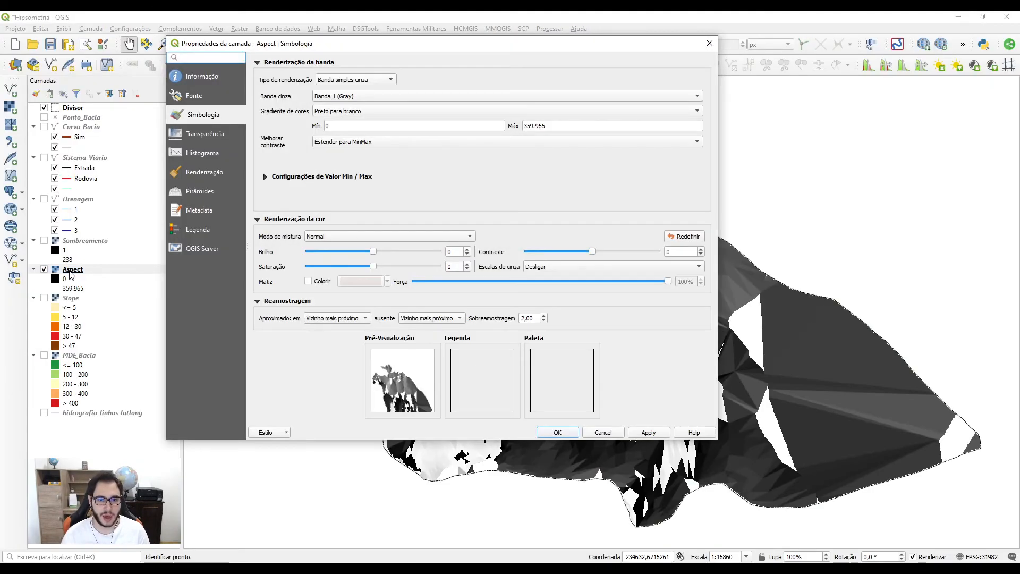
pyautogui.click(356, 81)
pyautogui.click(363, 91)
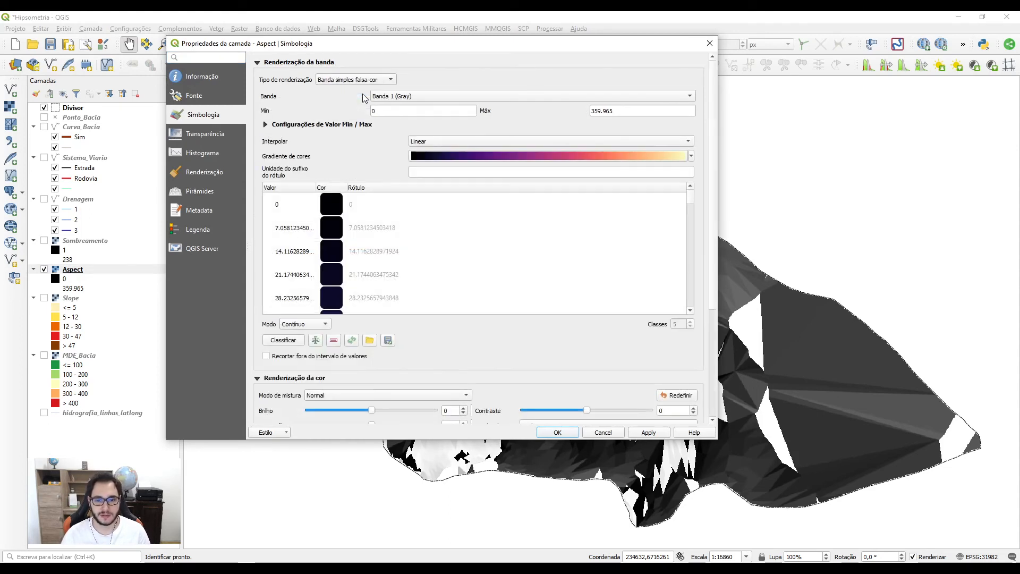
# Step: Classify the Aspect raster in Intervalo igual mode with 8 classes and apply it to the map
pyautogui.click(297, 325)
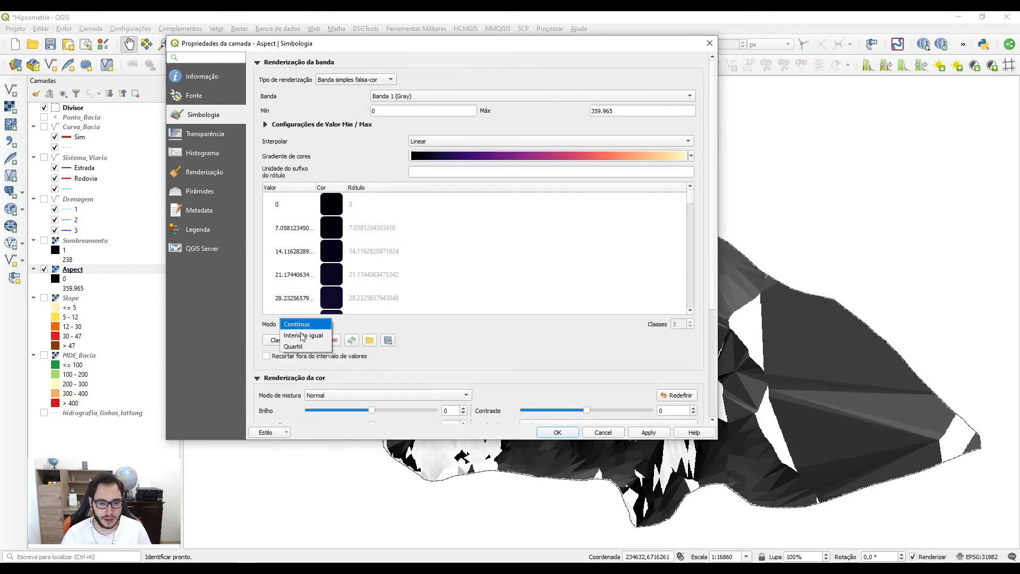
pyautogui.click(301, 336)
pyautogui.moveTo(682, 324); pyautogui.dragTo(667, 323)
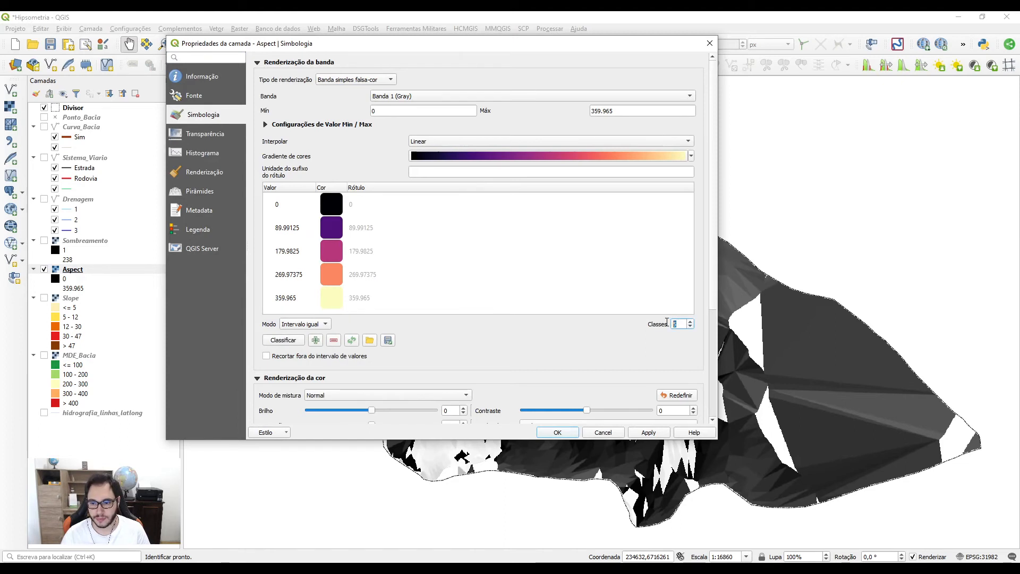
pyautogui.write('8')
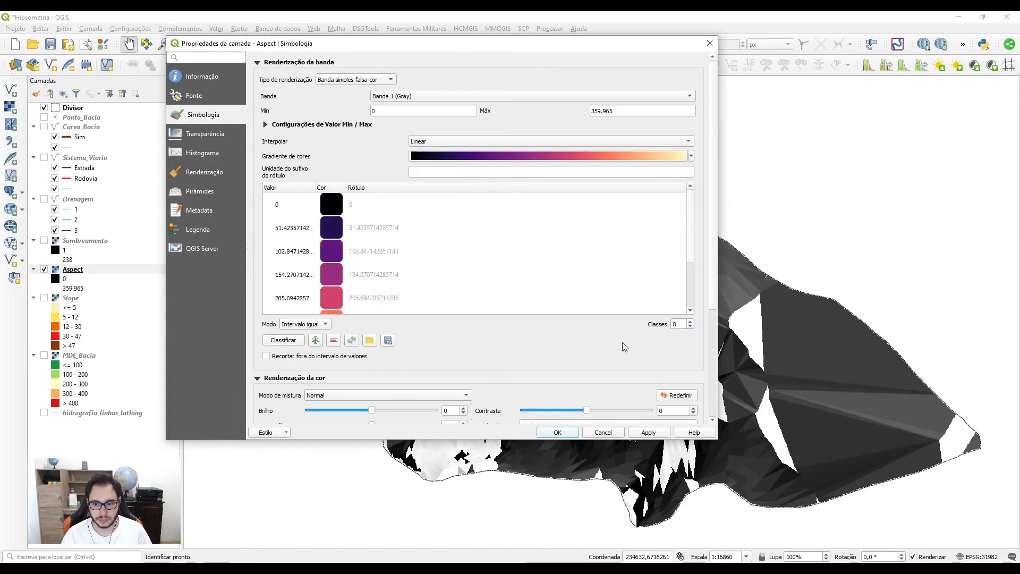
pyautogui.click(641, 433)
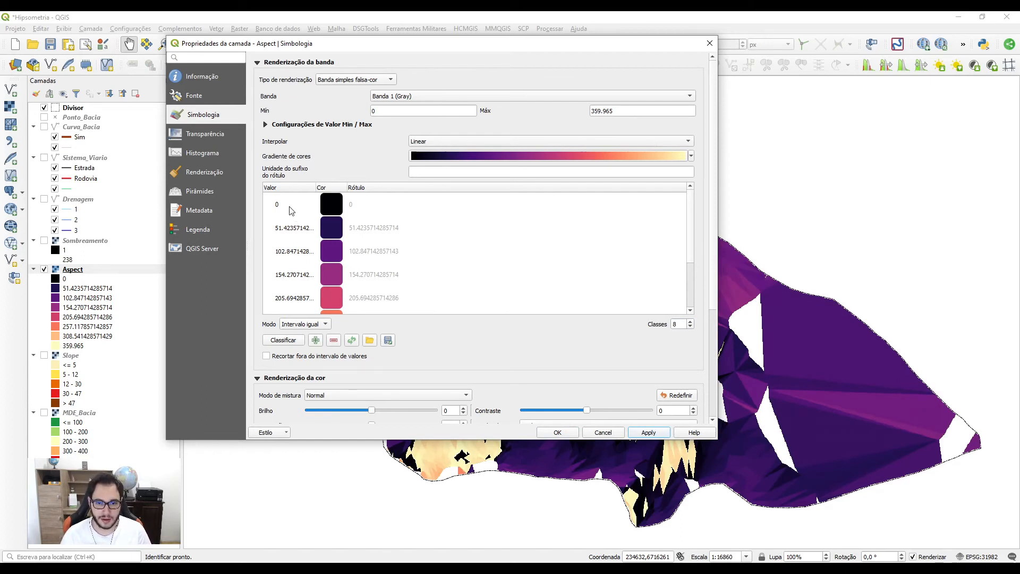
# Step: Raise the number of classes to 9 and set the interpolation to Método Discreto
pyautogui.click(690, 322)
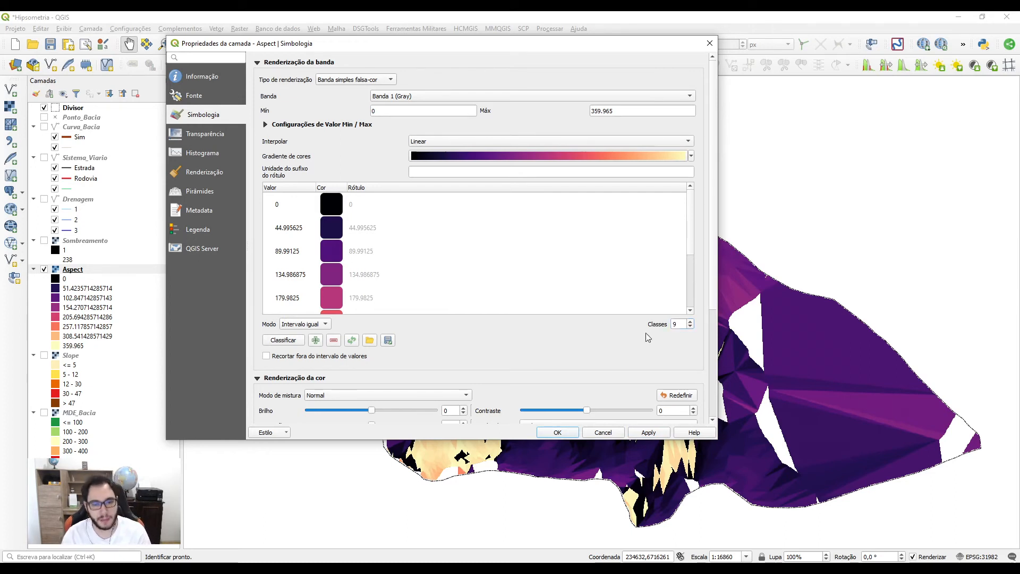
pyautogui.click(291, 204)
pyautogui.click(428, 141)
pyautogui.click(435, 130)
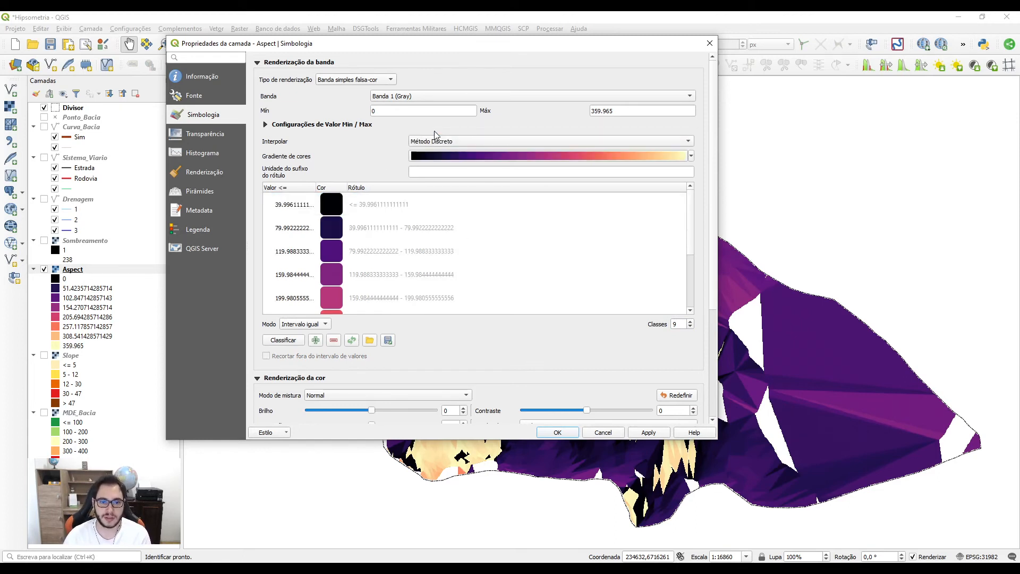
# Step: Set the upper limits of the first and second aspect classes to 22.5 and 67.5
pyautogui.doubleClick(289, 206)
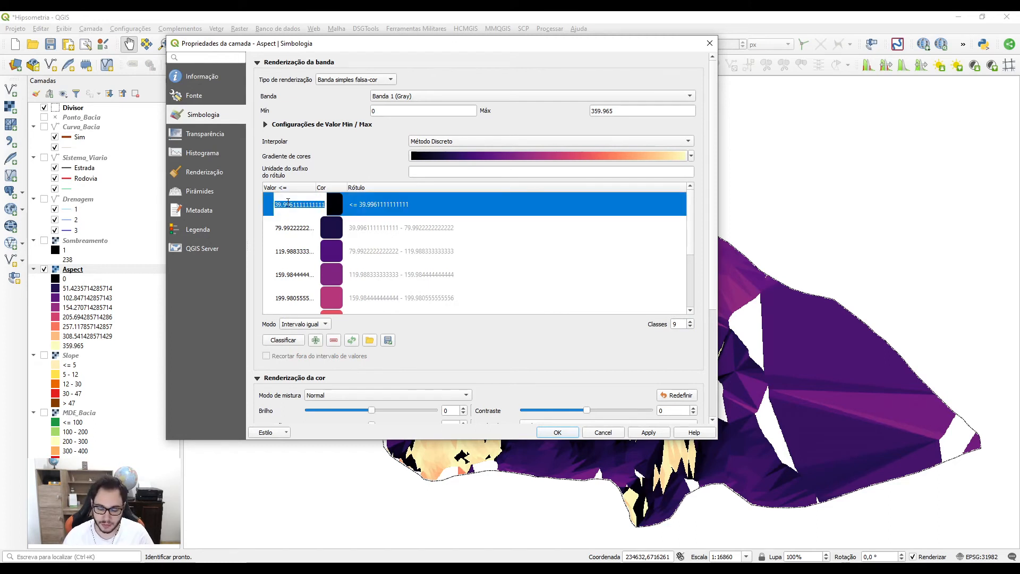
pyautogui.write('22.5')
pyautogui.press('Return')
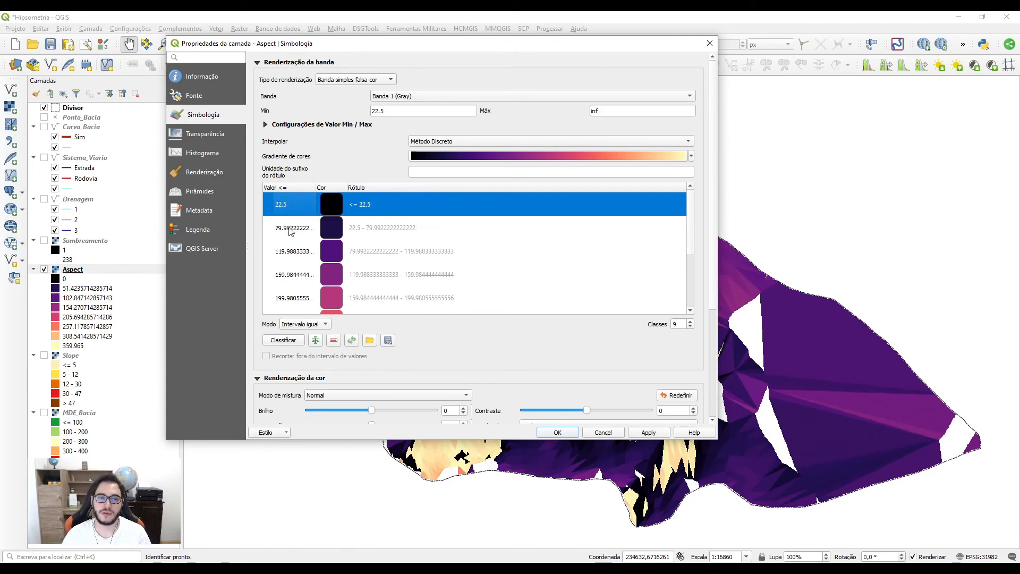
pyautogui.doubleClick(290, 228)
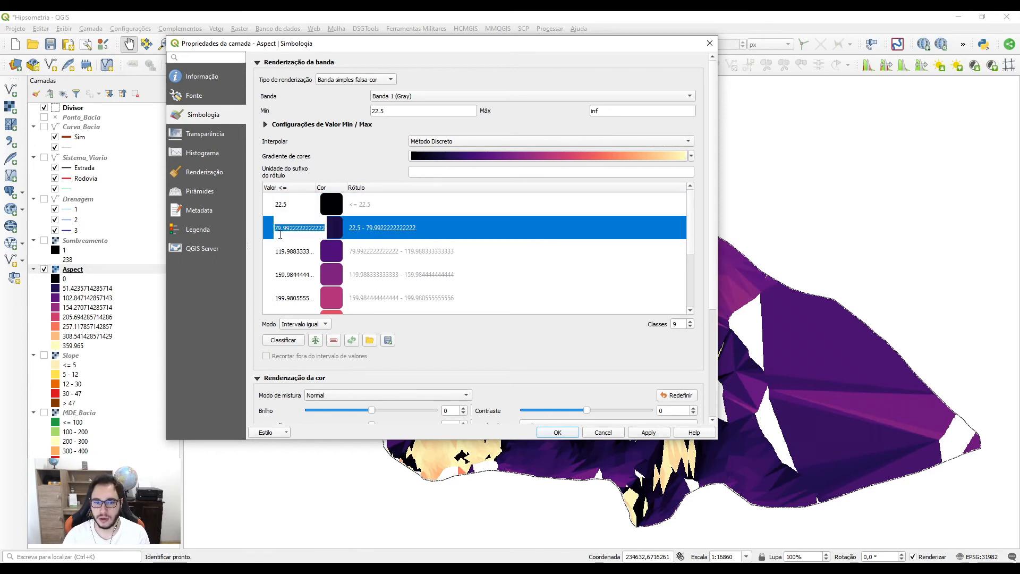
pyautogui.write('67.')
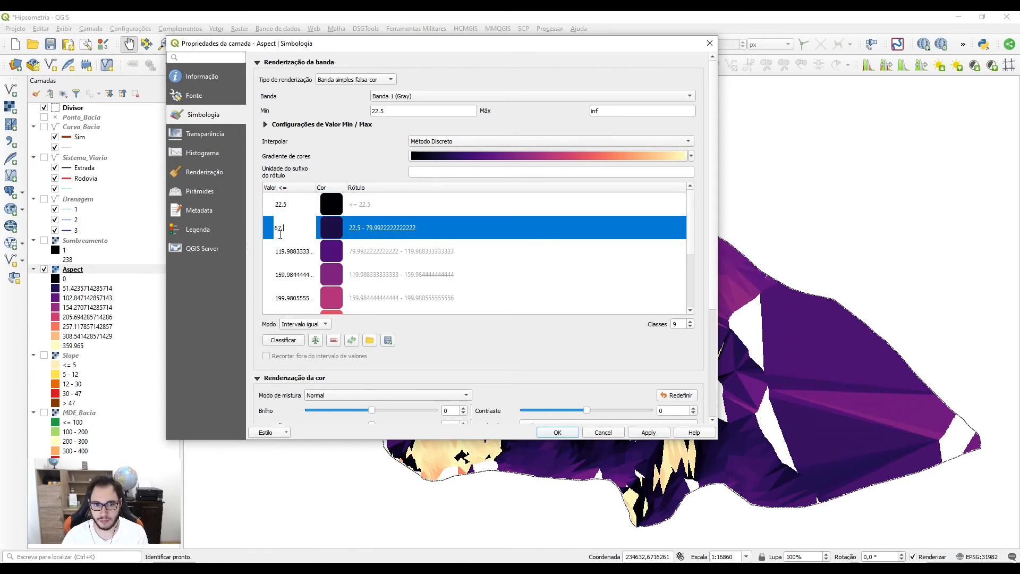
pyautogui.write('5')
pyautogui.press('Return')
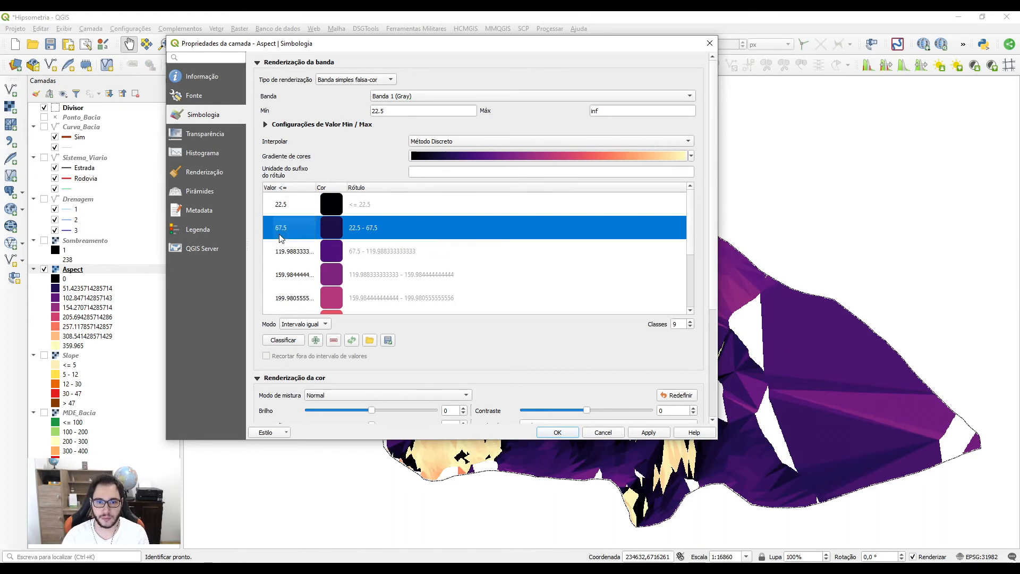
pyautogui.click(357, 208)
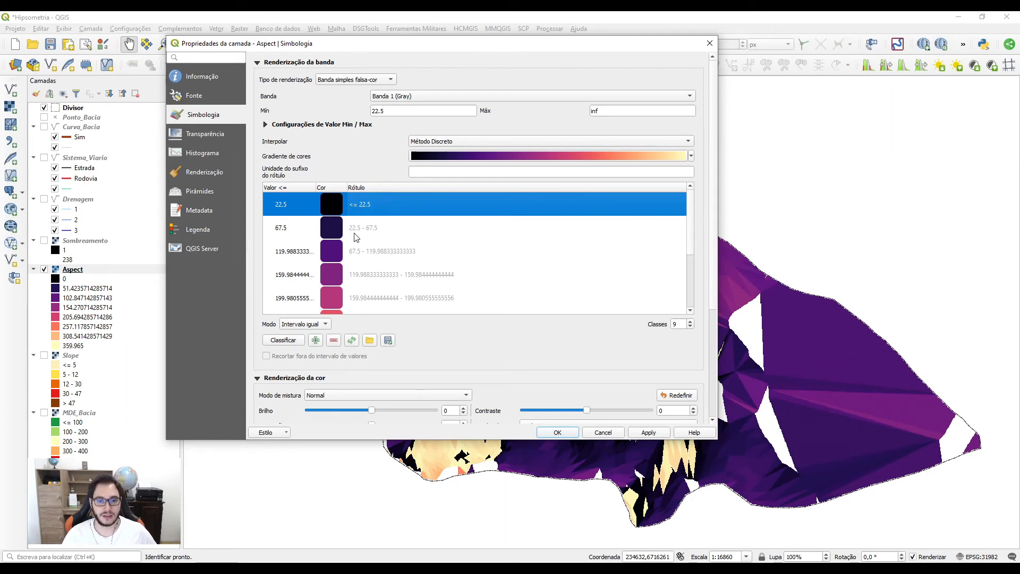
# Step: Set the upper limits of the third and fourth aspect classes to 112.5 and 157.5
pyautogui.doubleClick(296, 247)
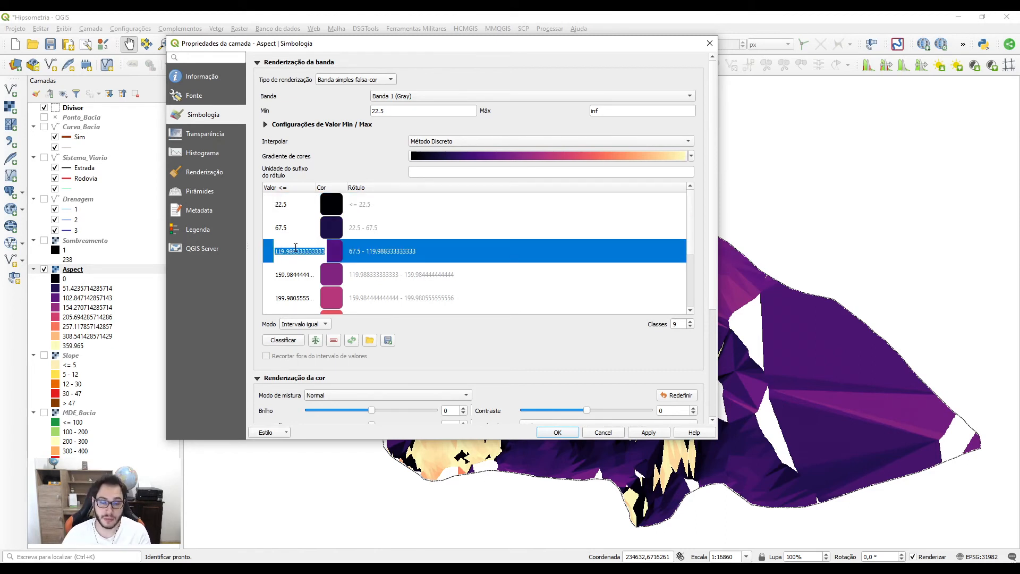
pyautogui.write('112,')
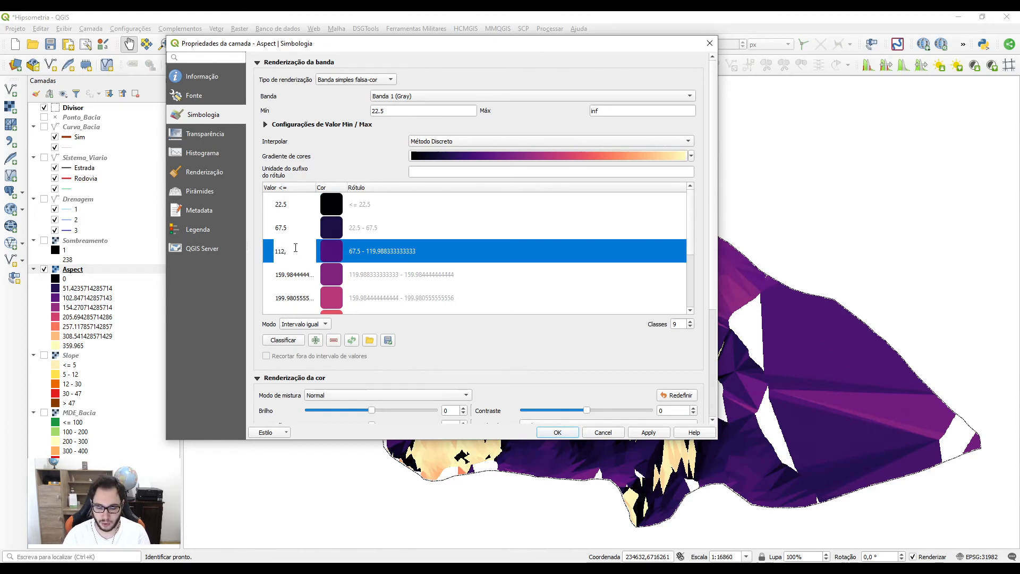
pyautogui.press('Return')
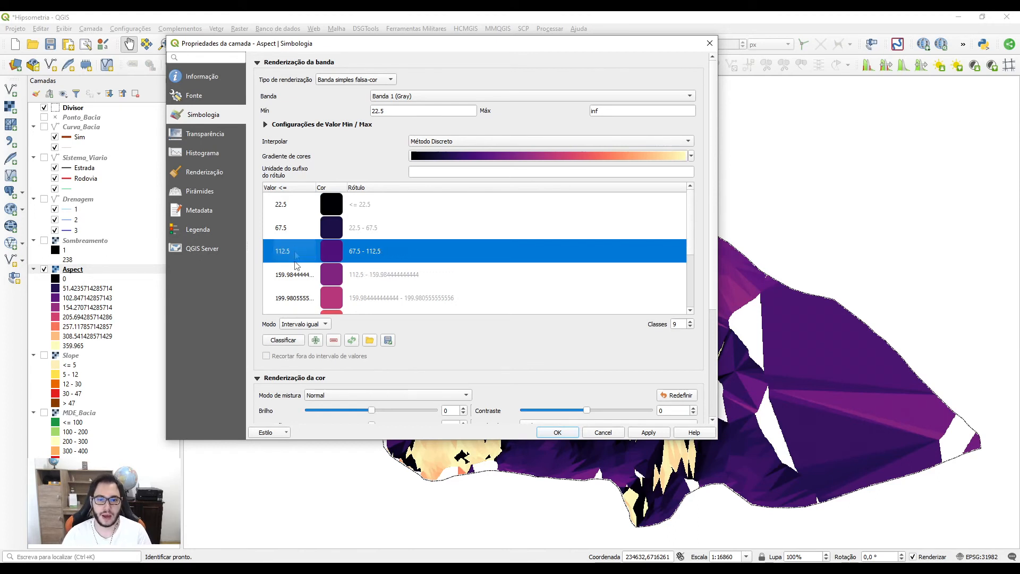
pyautogui.doubleClick(283, 275)
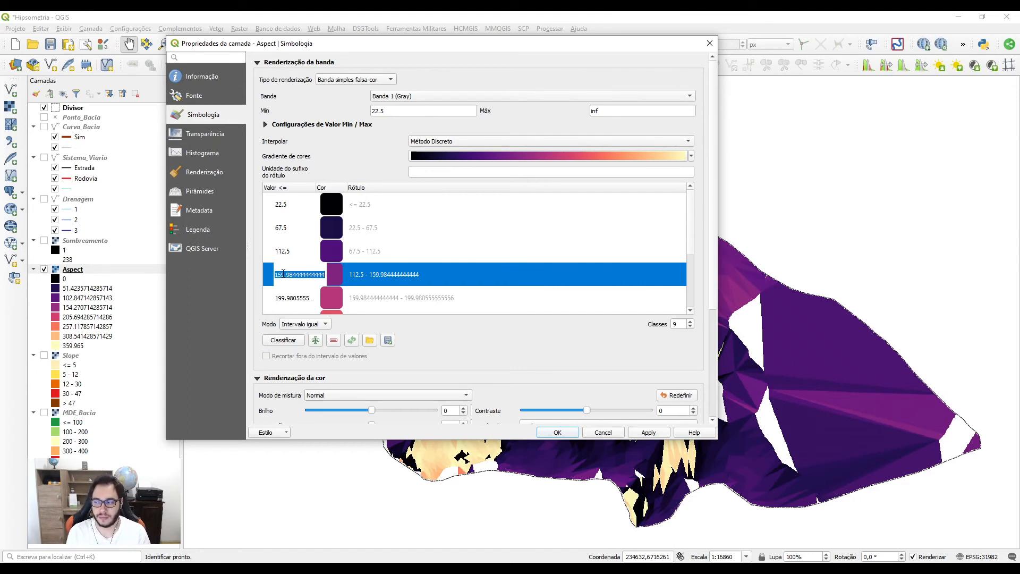
pyautogui.write('157.5')
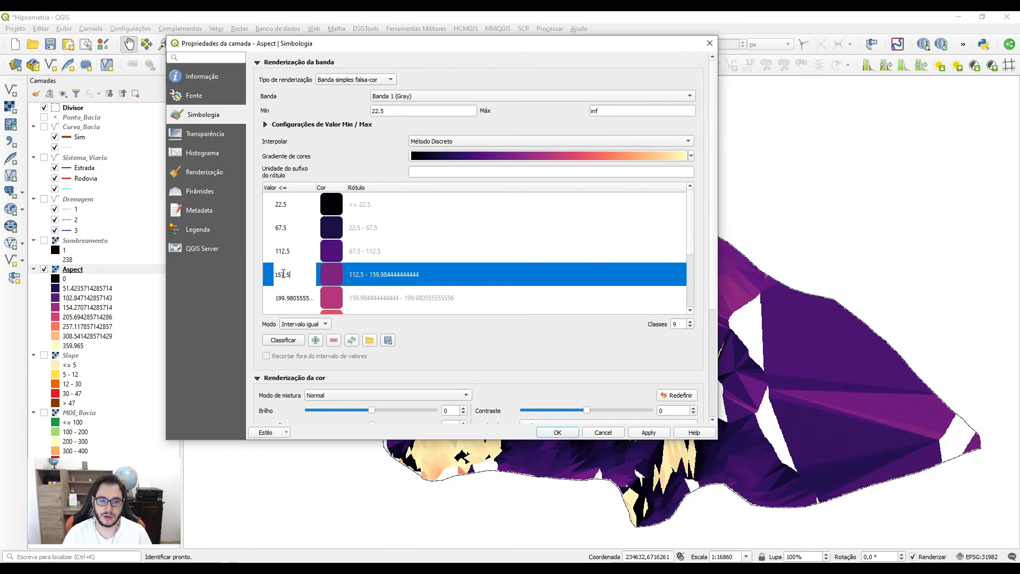
pyautogui.press('Return')
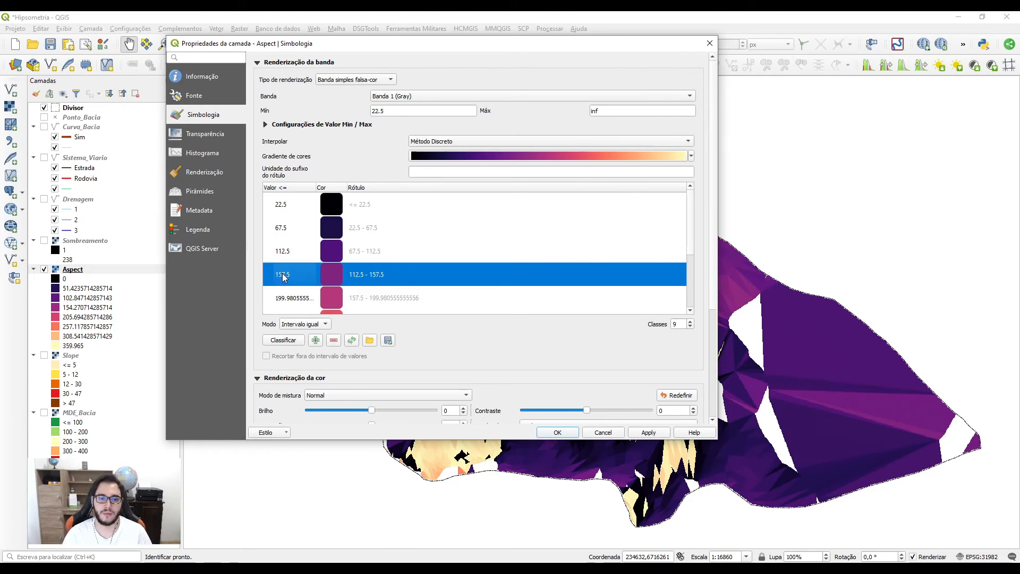
# Step: Set the upper limits of the fifth and sixth aspect classes to 202.5 and 247.5
pyautogui.scroll(-1, 284, 276)
pyautogui.doubleClick(286, 228)
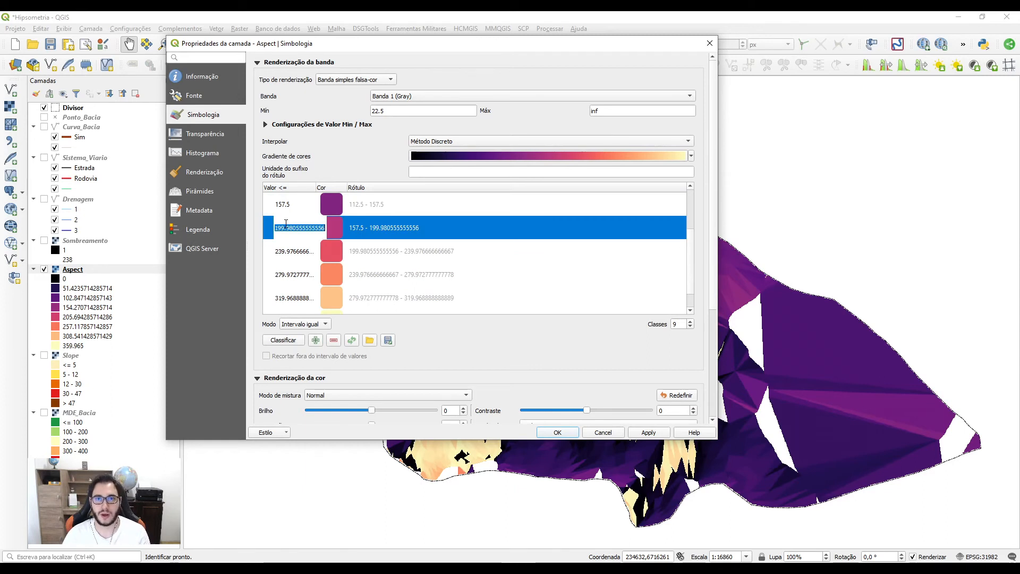
pyautogui.write('202.5')
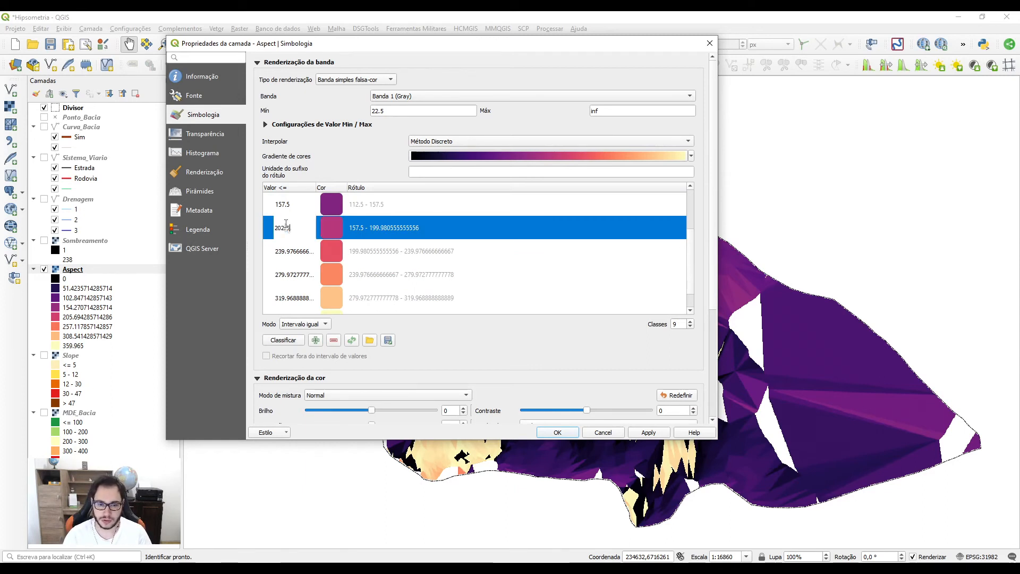
pyautogui.press('Return')
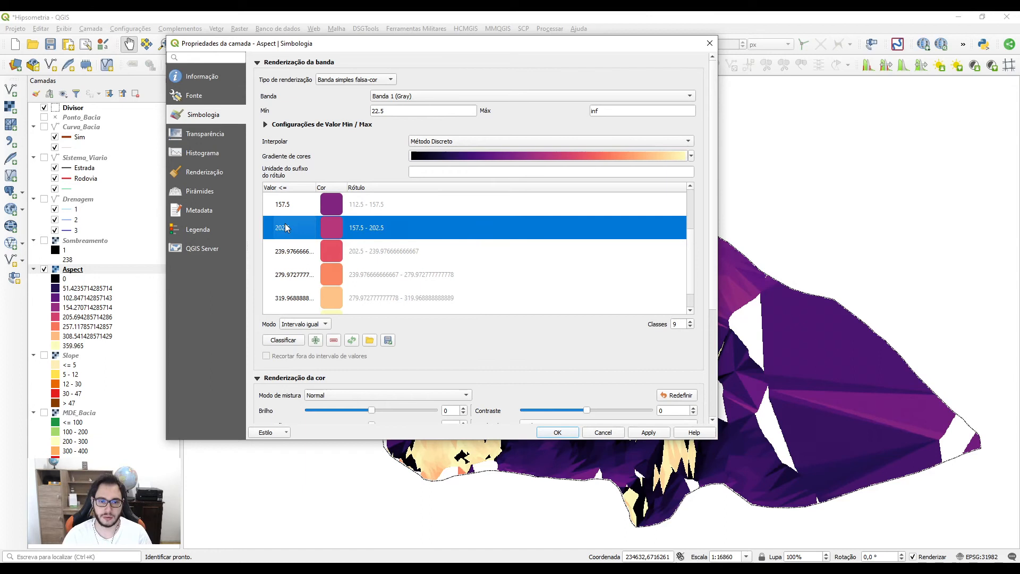
pyautogui.doubleClick(293, 252)
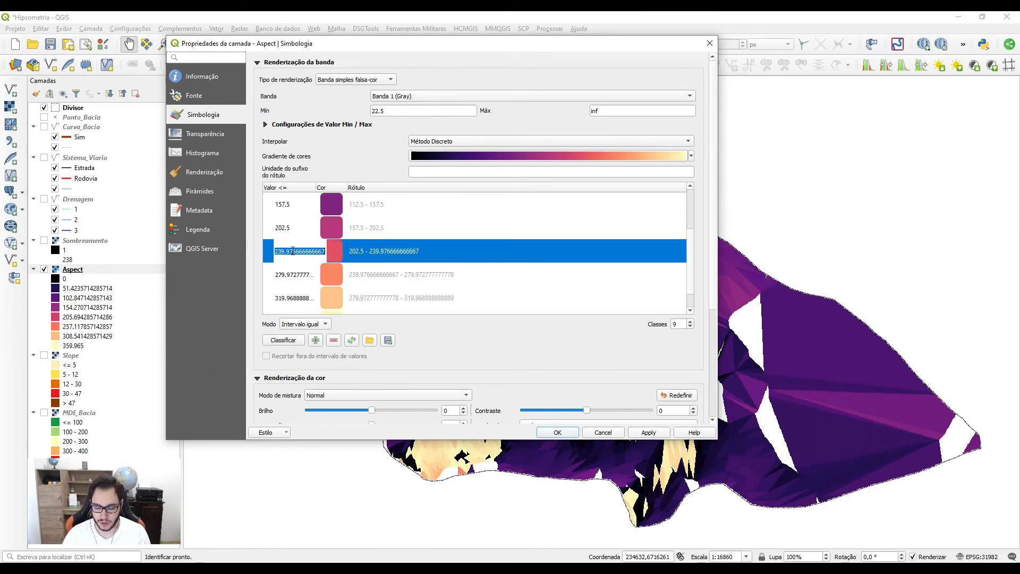
pyautogui.write('247.5')
pyautogui.press('Return')
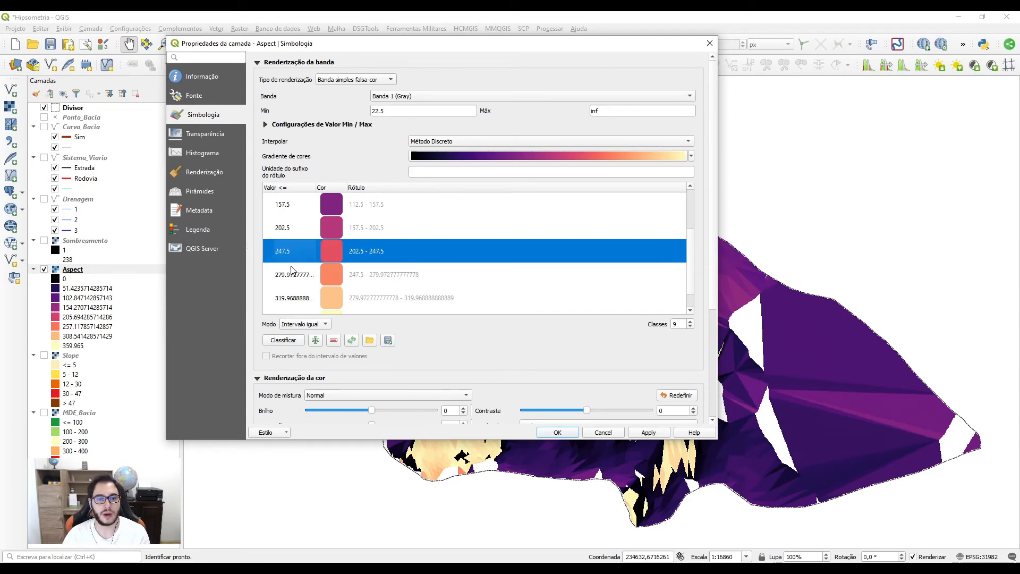
# Step: Set the upper limits of the seventh and eighth aspect classes to 292.5 and 337.5, and apply the classification
pyautogui.doubleClick(292, 276)
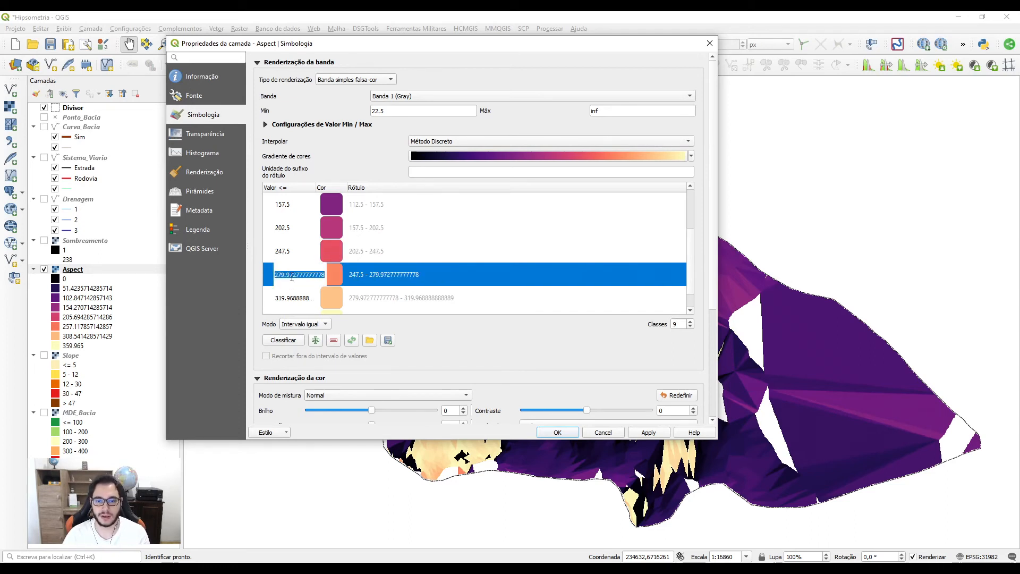
pyautogui.write('292.')
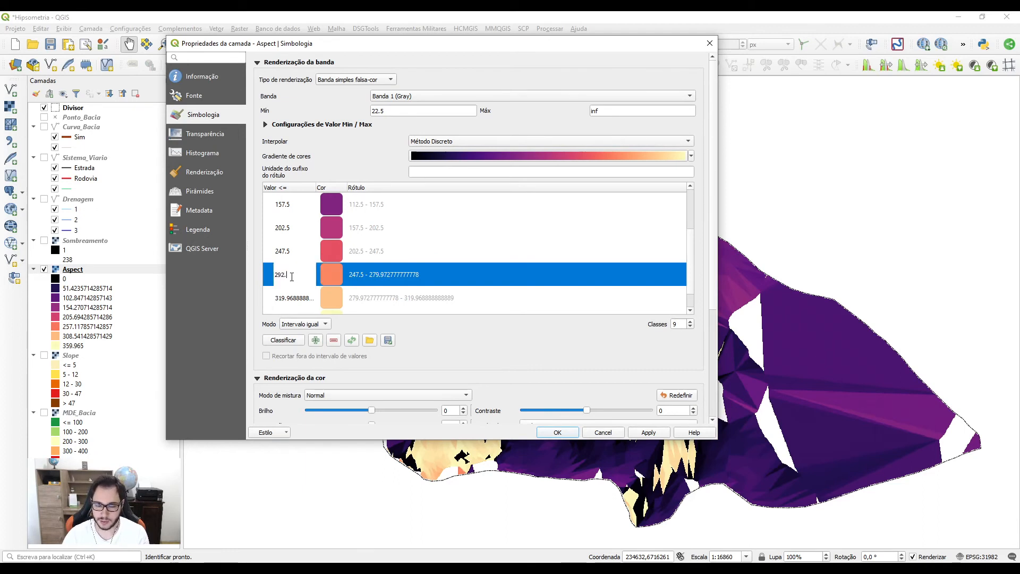
pyautogui.write('5')
pyautogui.press('Return')
pyautogui.scroll(-1, 293, 278)
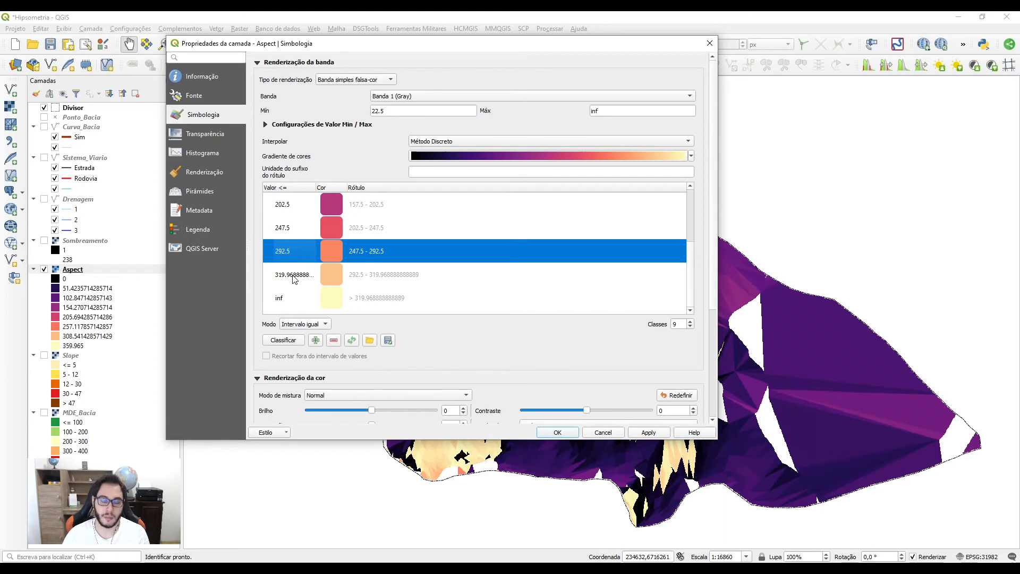
pyautogui.doubleClick(294, 276)
pyautogui.write('337.5')
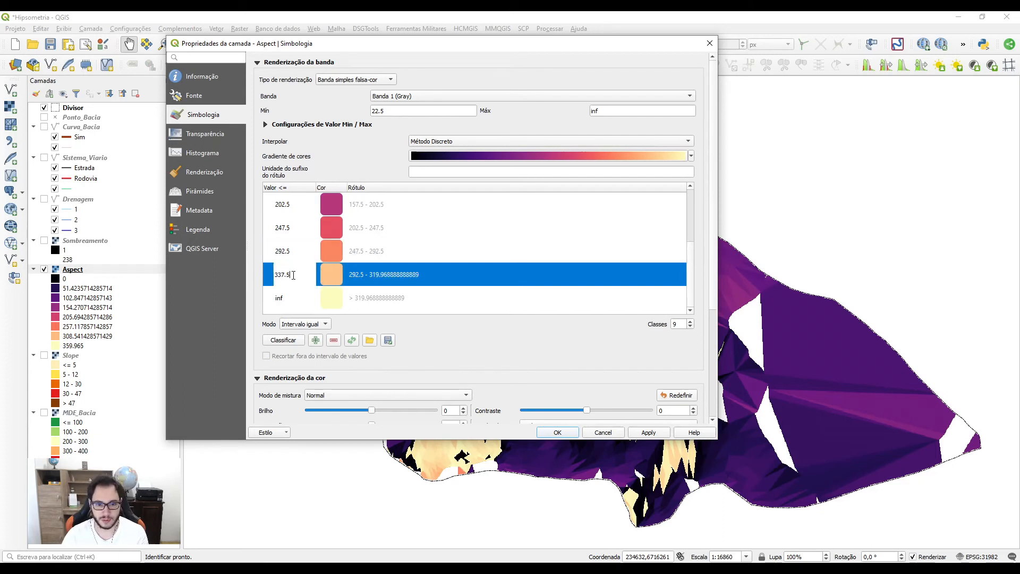
pyautogui.press('Return')
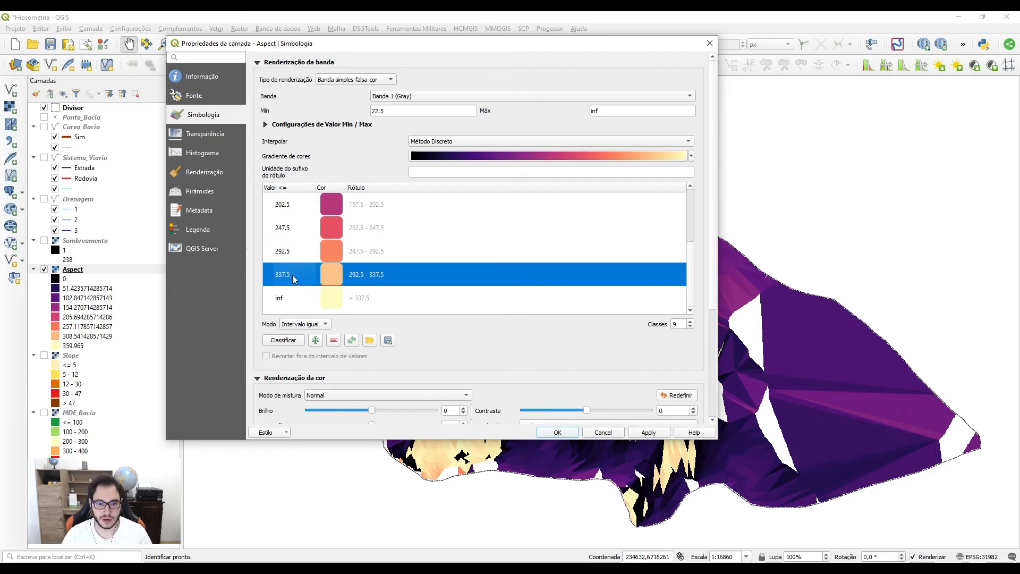
pyautogui.click(293, 301)
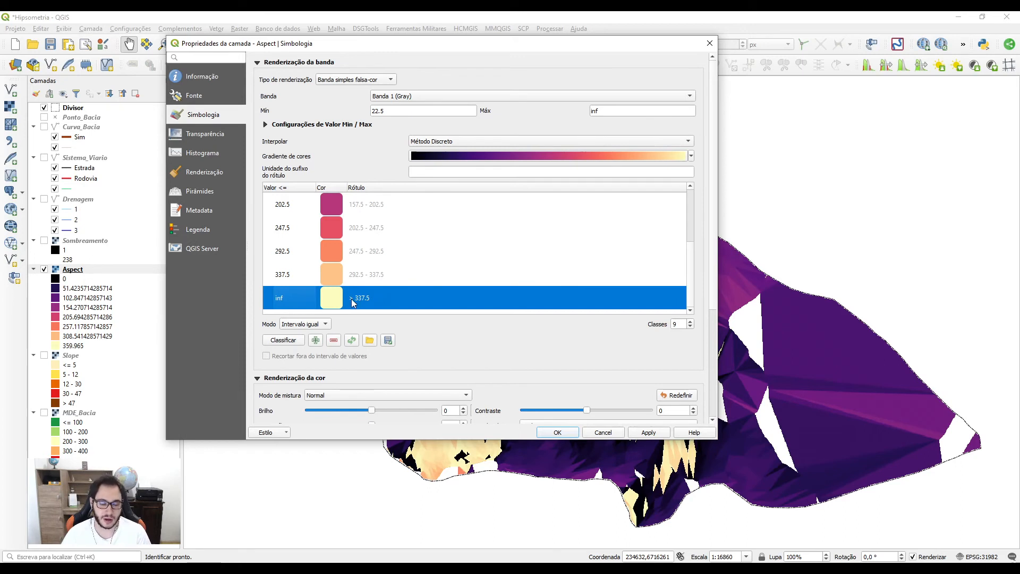
pyautogui.scroll(2, 332, 298)
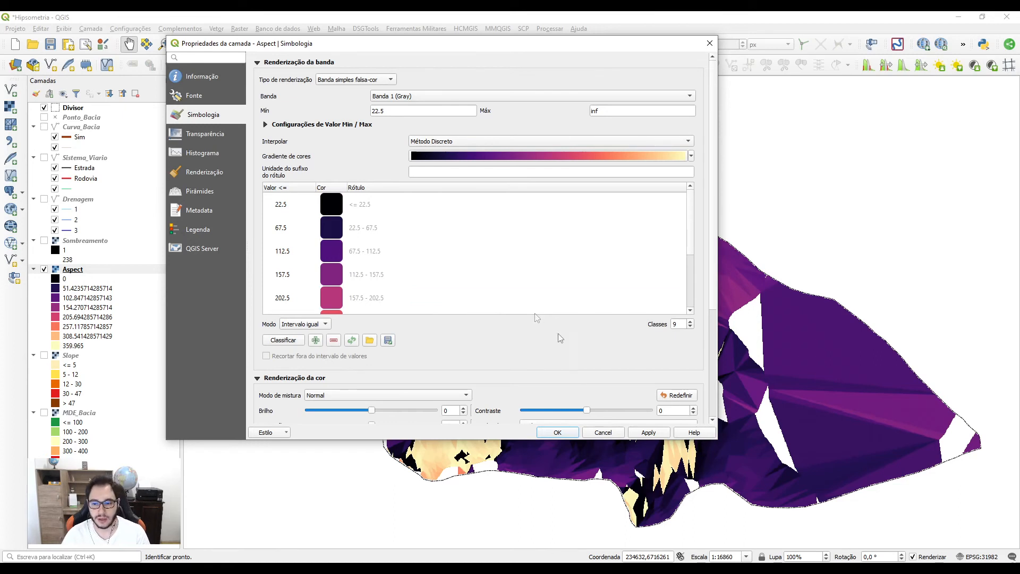
pyautogui.click(648, 433)
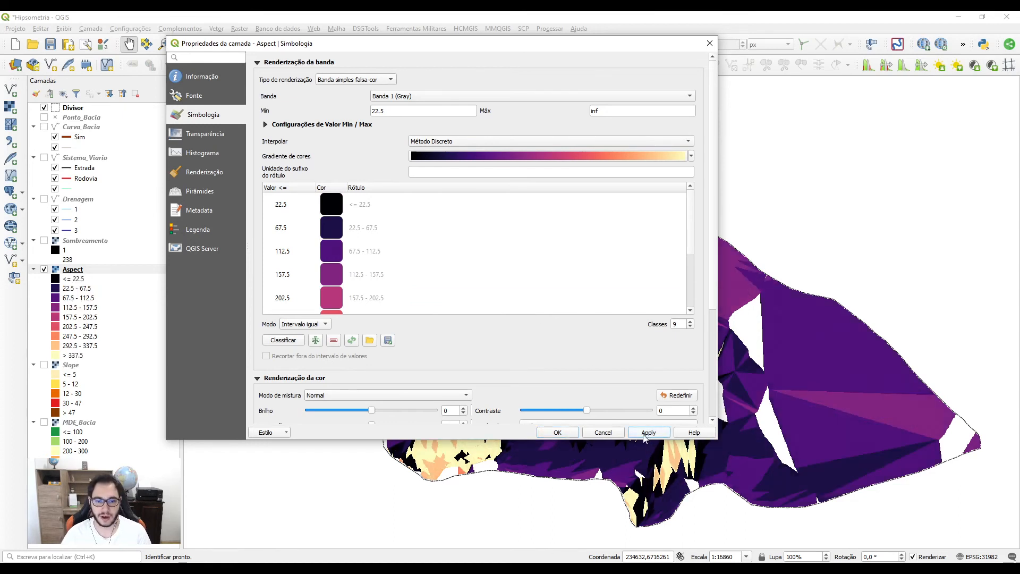
# Step: Label the 22.5 class Norte and the 67.5 class Nordeste
pyautogui.doubleClick(371, 209)
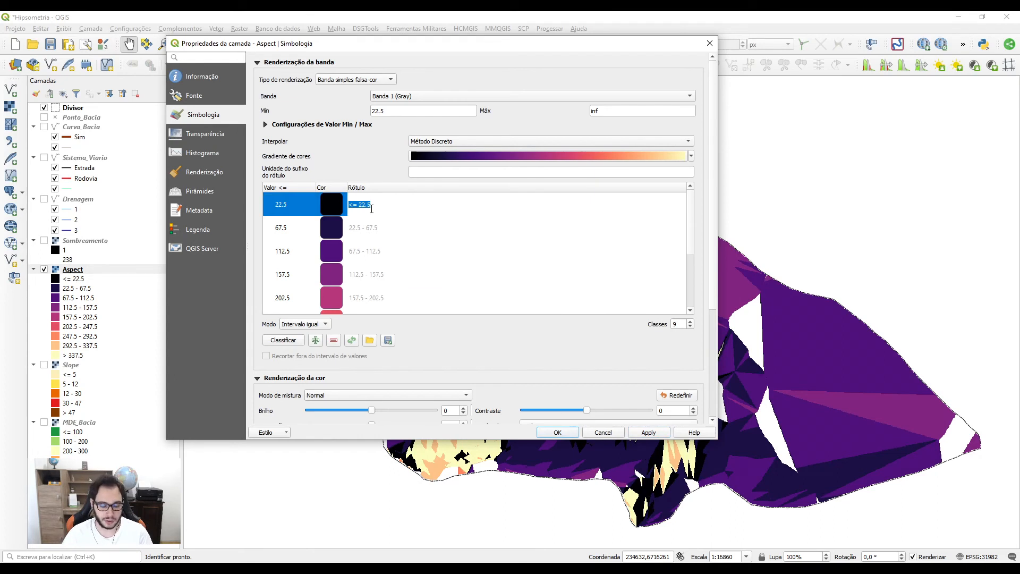
pyautogui.write('No')
pyautogui.press('Return')
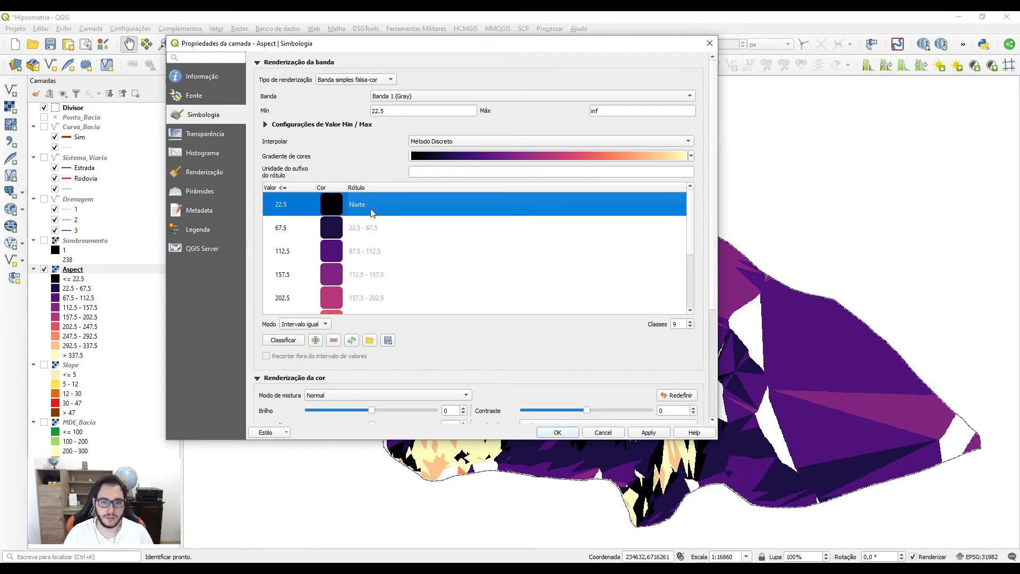
pyautogui.doubleClick(368, 225)
pyautogui.write('Nordes')
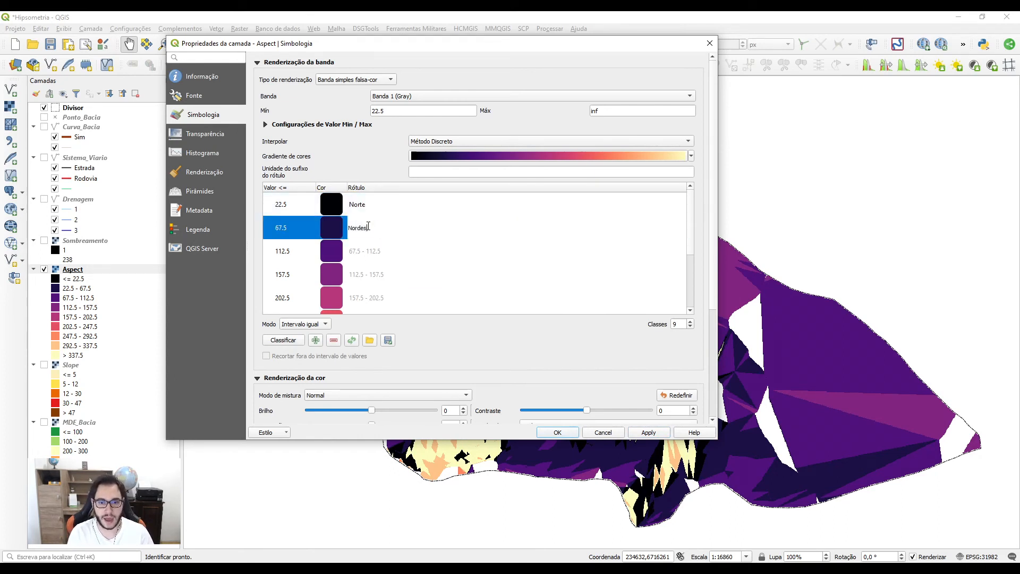
pyautogui.write('te')
pyautogui.press('Return')
# Step: Label the 112.5 class Leste and the 157.5 class Sudeste
pyautogui.doubleClick(372, 250)
pyautogui.write('Leste')
pyautogui.press('Return')
pyautogui.doubleClick(370, 272)
pyautogui.write('sudeste')
pyautogui.press('Return')
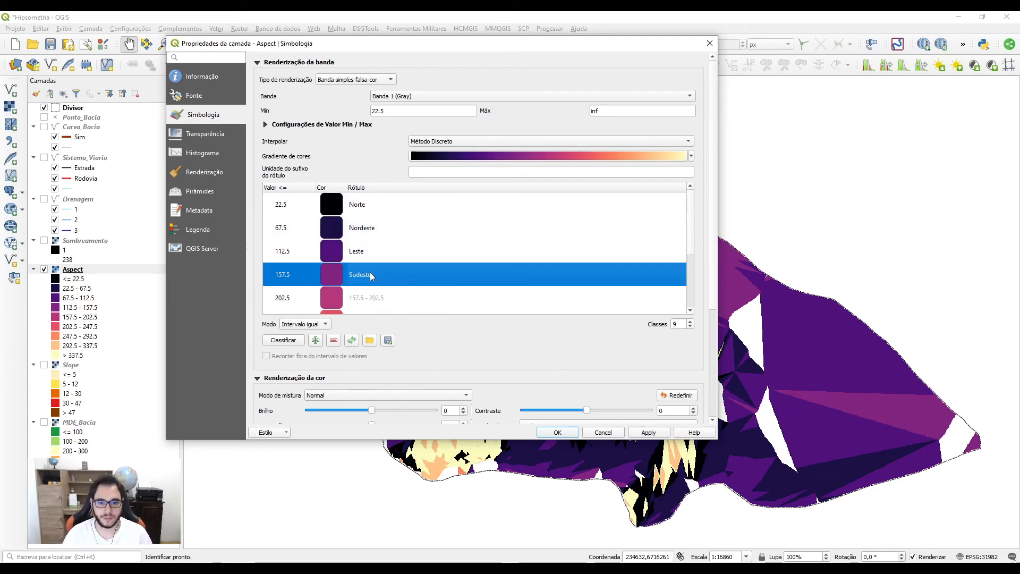
# Step: Label the 202.5 class Sul and the 247.5 class Sudoeste
pyautogui.doubleClick(368, 298)
pyautogui.write('Sul')
pyautogui.press('Return')
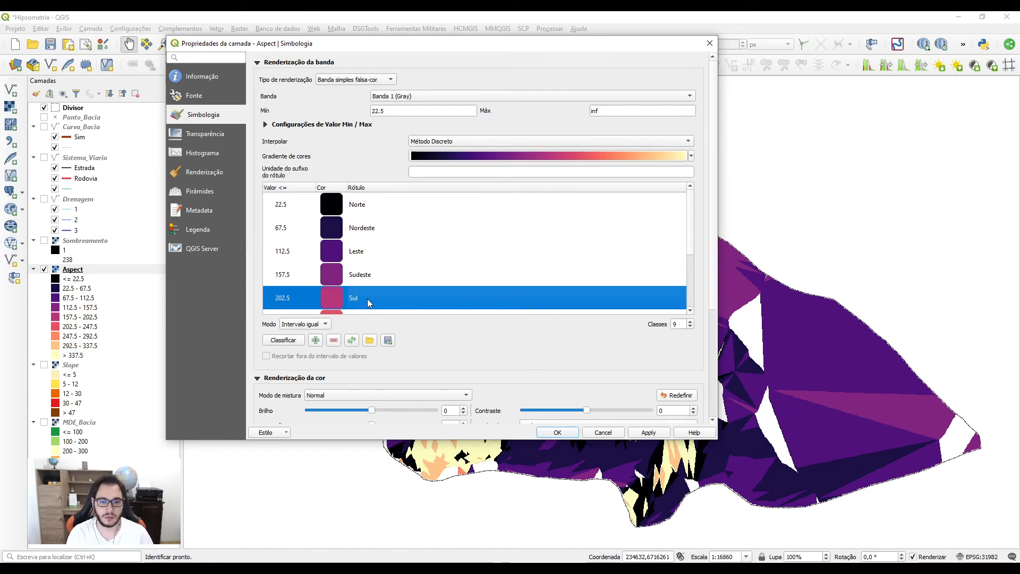
pyautogui.scroll(-1, 372, 292)
pyautogui.doubleClick(369, 253)
pyautogui.write('s')
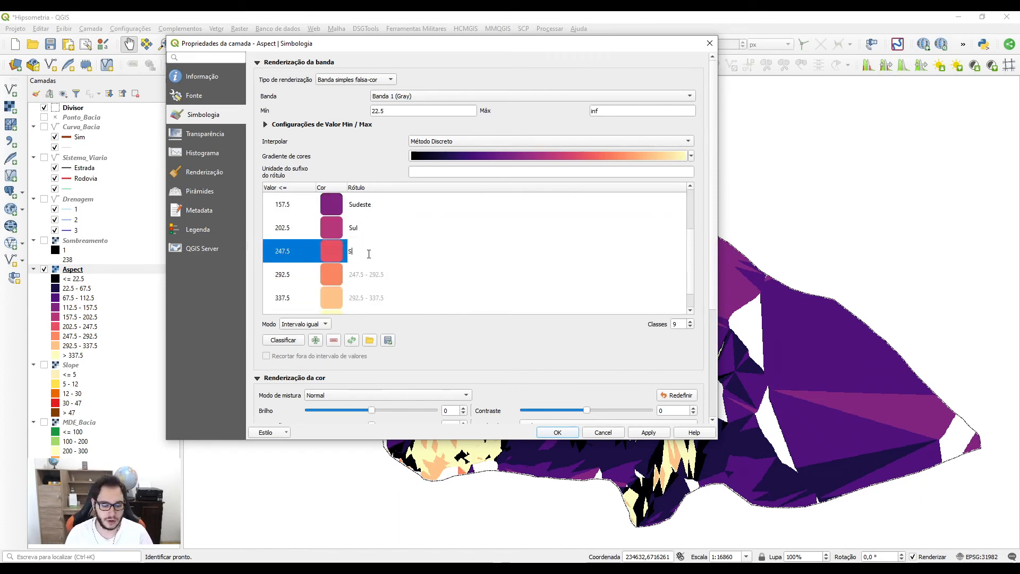
pyautogui.write('udoeste')
pyautogui.press('Return')
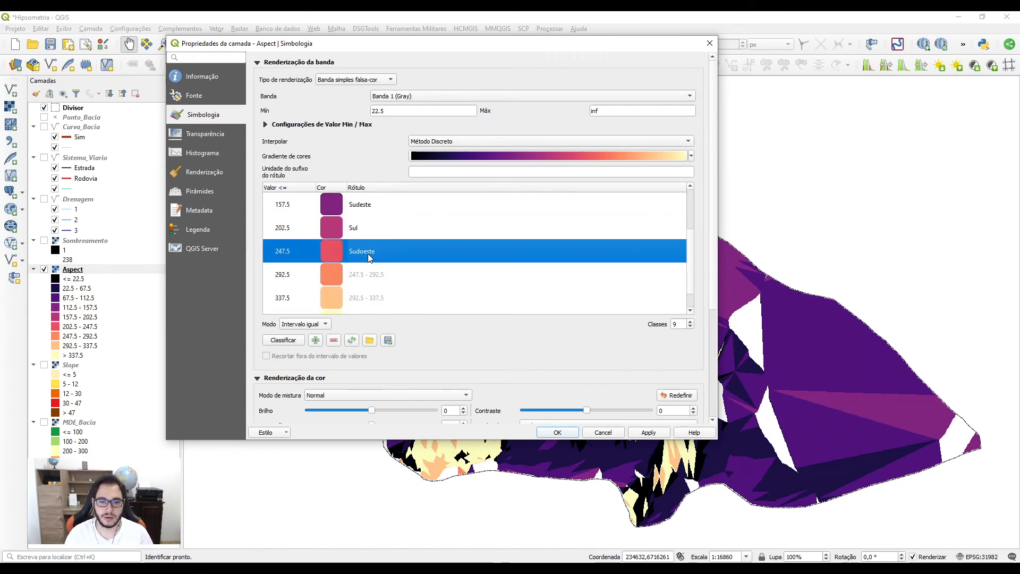
# Step: Label the 292.5 class Oeste and the 337.5 class Noroeste
pyautogui.doubleClick(383, 277)
pyautogui.write('Oeste')
pyautogui.press('Return')
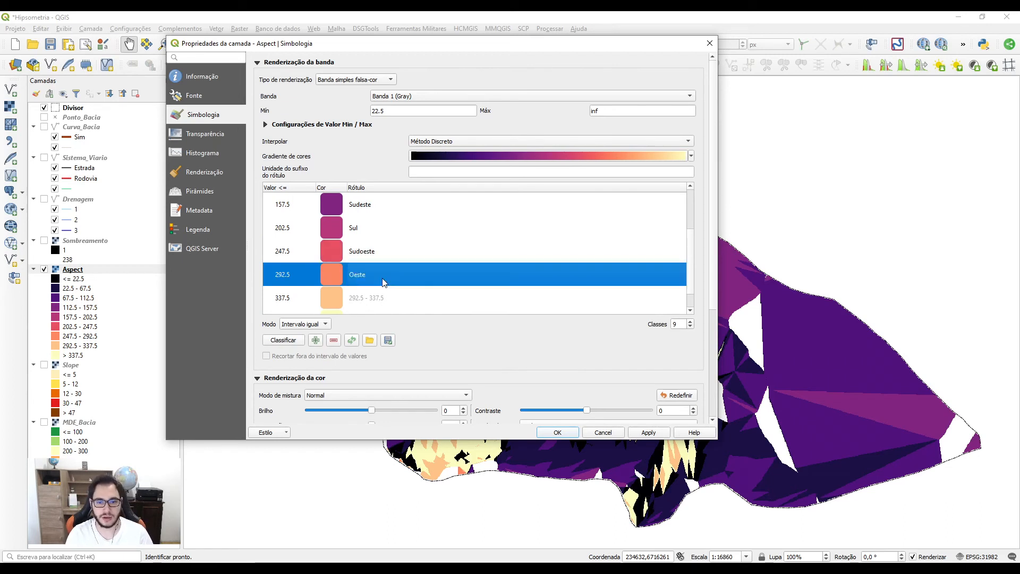
pyautogui.click(379, 298)
pyautogui.doubleClick(379, 297)
pyautogui.write('Noroeste')
pyautogui.press('Return')
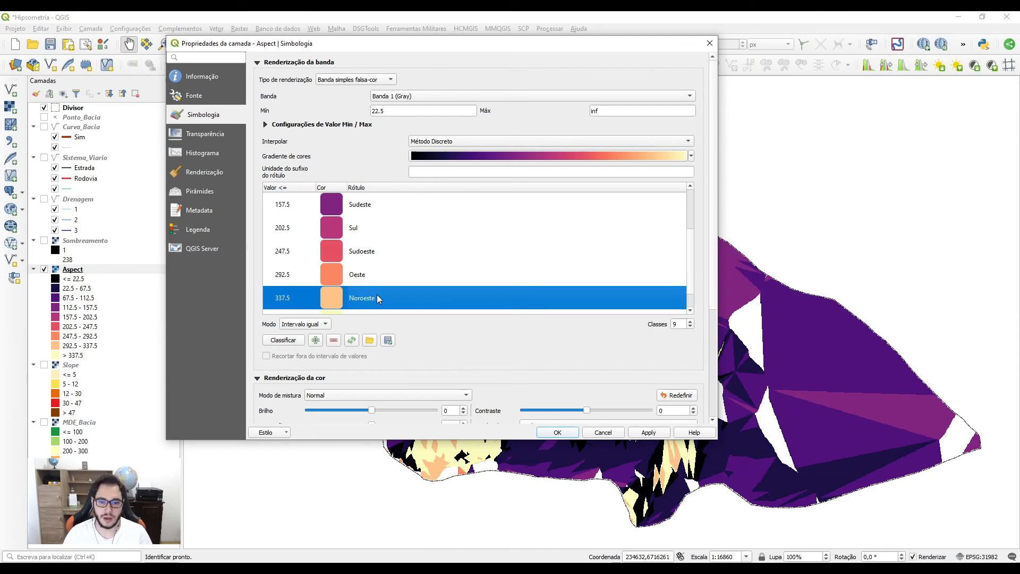
# Step: Label the last aspect class, with the inf limit, Norte
pyautogui.scroll(-1, 377, 294)
pyautogui.doubleClick(368, 298)
pyautogui.write('Nor')
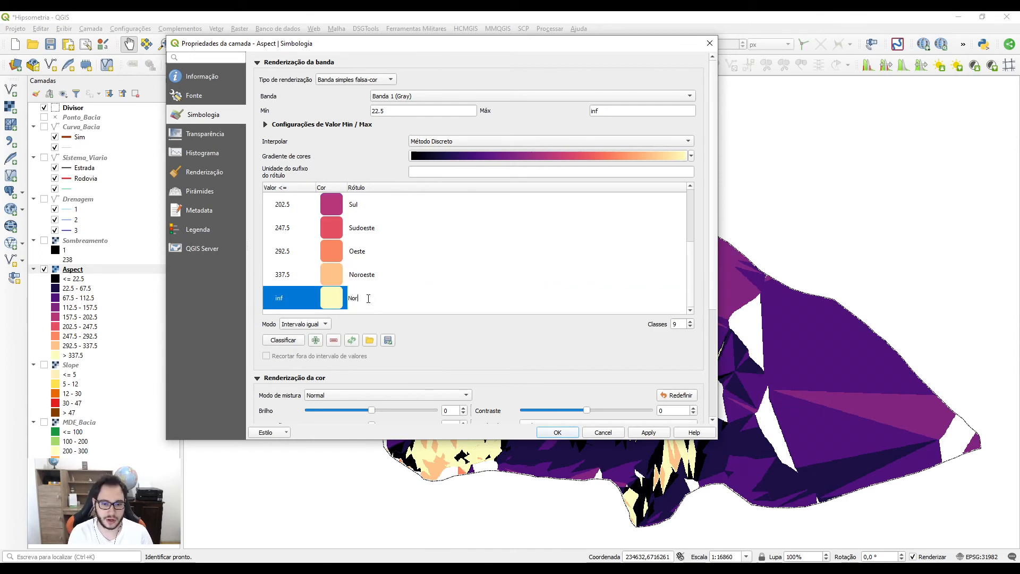
pyautogui.press('Return')
pyautogui.scroll(4, 345, 255)
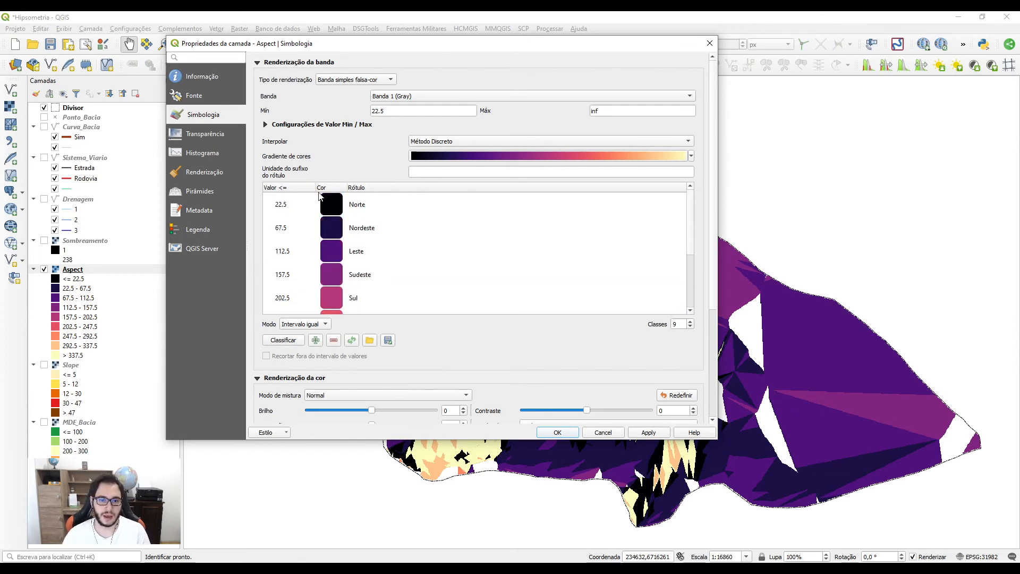
# Step: Switch to the article in the browser and find the RGB colour for Norte in the slope orientation class table
pyautogui.click(332, 215)
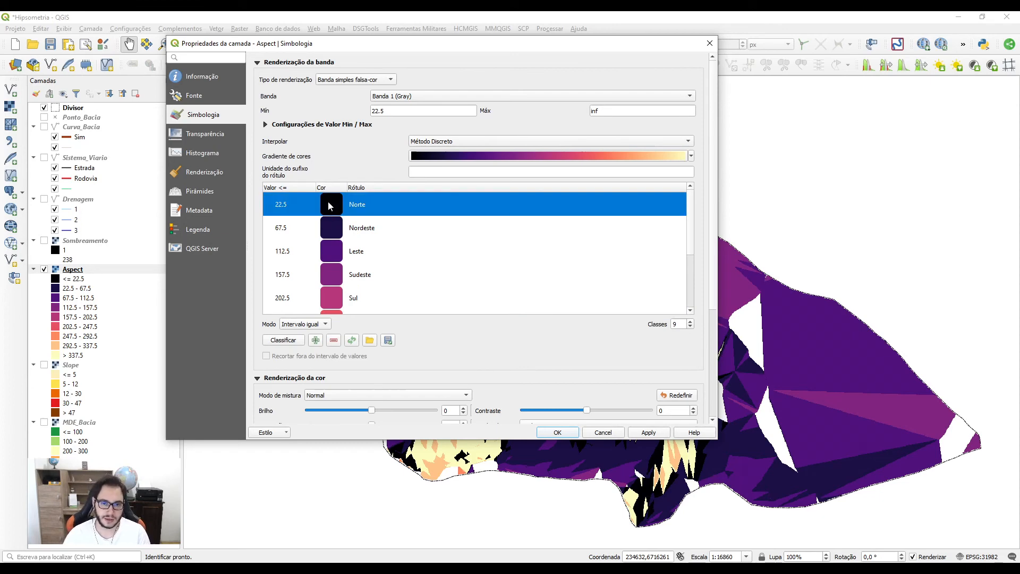
pyautogui.moveTo(406, 44); pyautogui.dragTo(302, 47)
pyautogui.hotkey('alt', 'Tab')
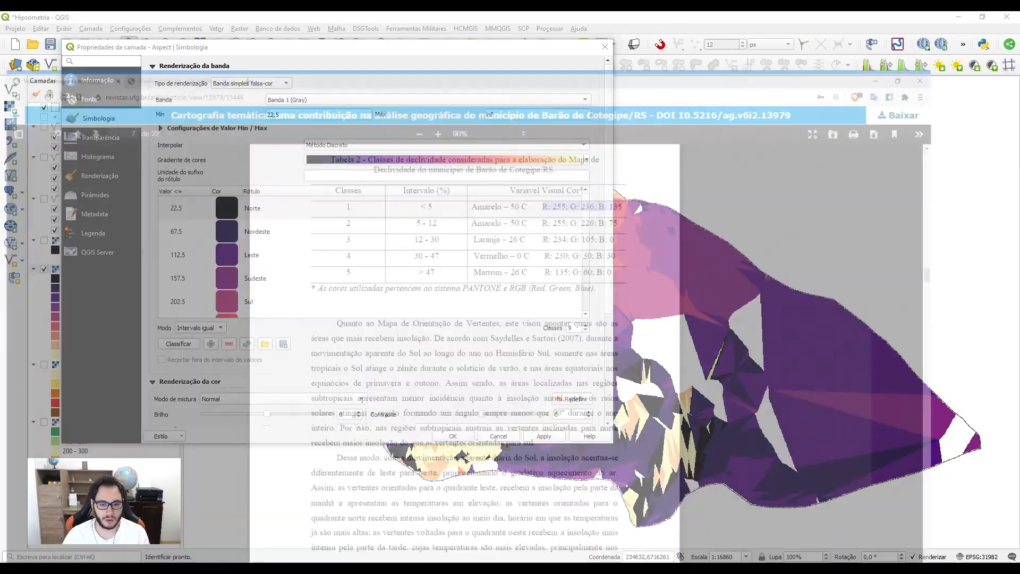
pyautogui.hotkey('alt', 'Tab')
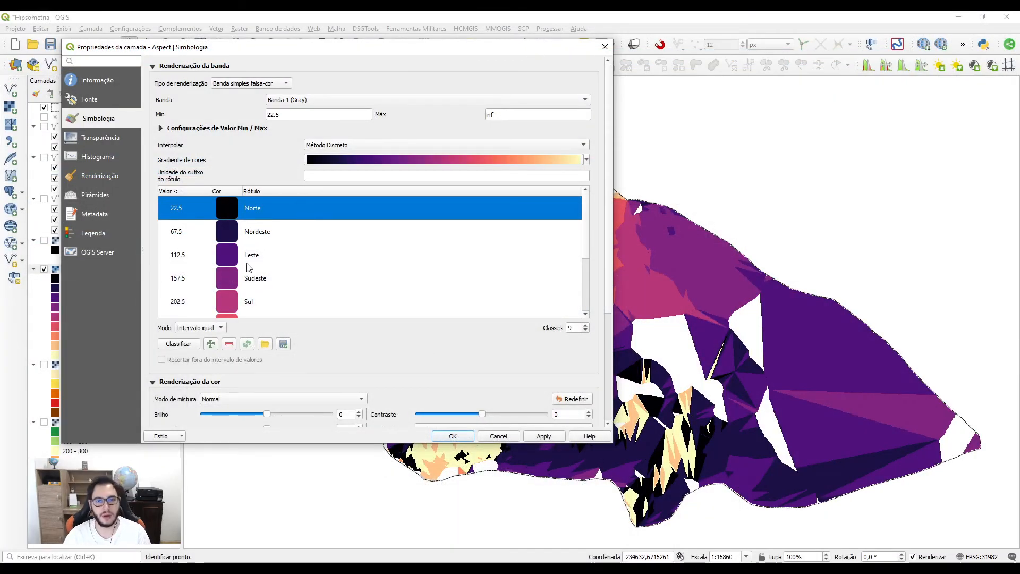
pyautogui.hotkey('alt', 'Tab')
pyautogui.scroll(-3, 514, 299)
pyautogui.scroll(-10, 514, 298)
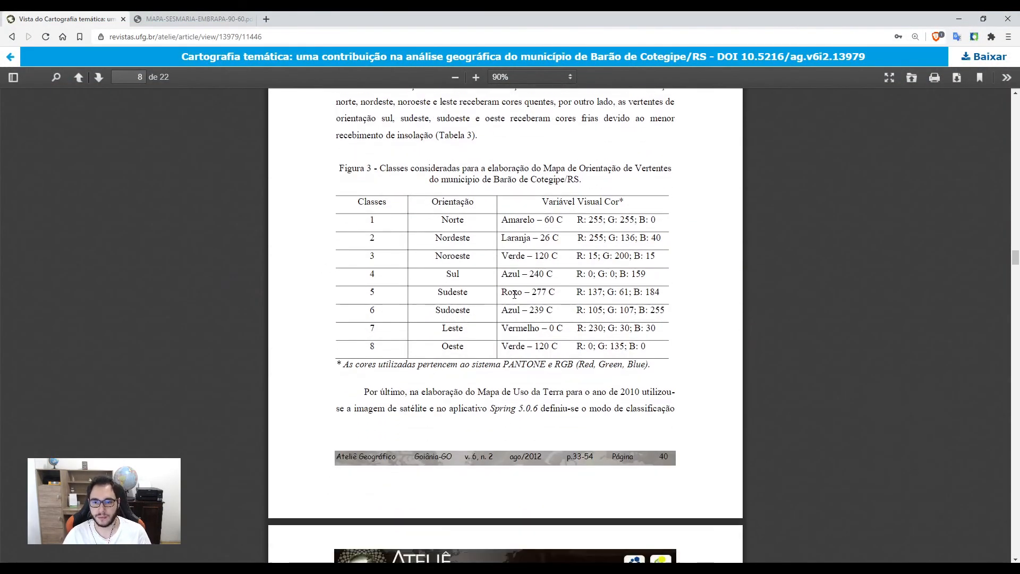
pyautogui.scroll(2, 522, 276)
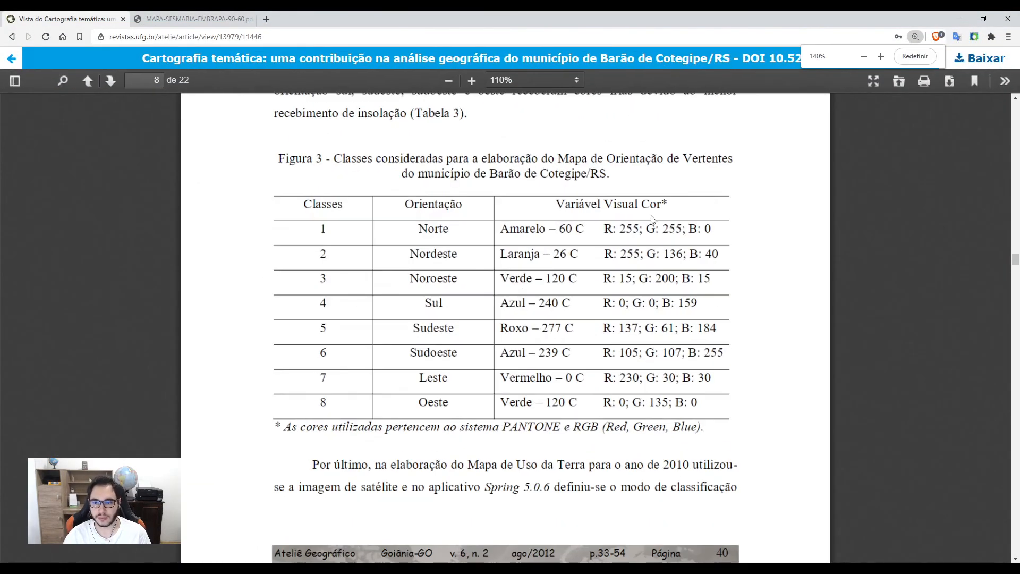
pyautogui.moveTo(500, 229); pyautogui.dragTo(533, 231)
pyautogui.moveTo(620, 230); pyautogui.dragTo(684, 229)
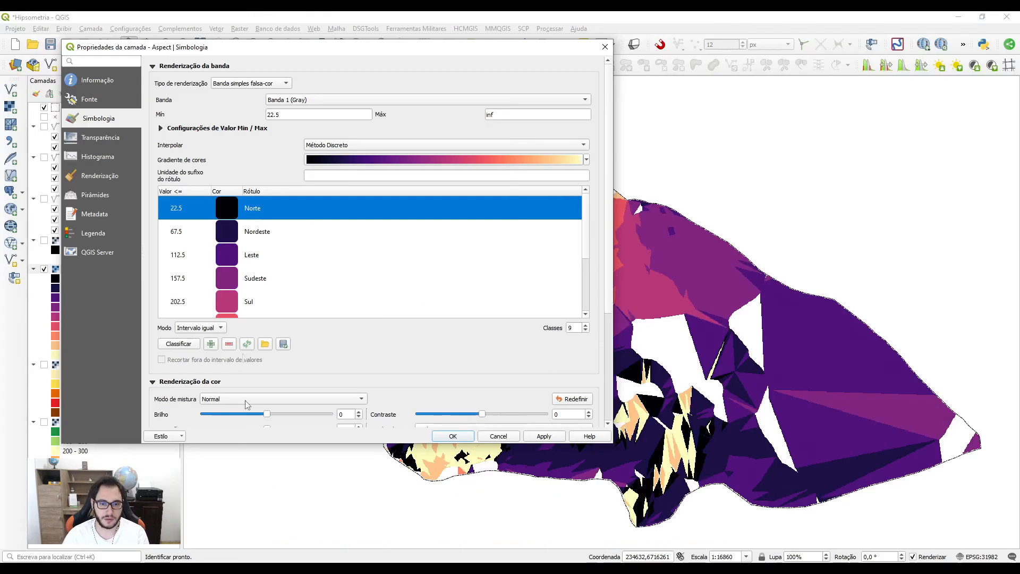
# Step: Return to QGIS and set the colour of the first Norte class to RGB 255, 255, 0
pyautogui.doubleClick(226, 212)
pyautogui.doubleClick(687, 344)
pyautogui.write('255')
pyautogui.press('Tab')
pyautogui.write('255')
pyautogui.press('Tab')
pyautogui.write('0')
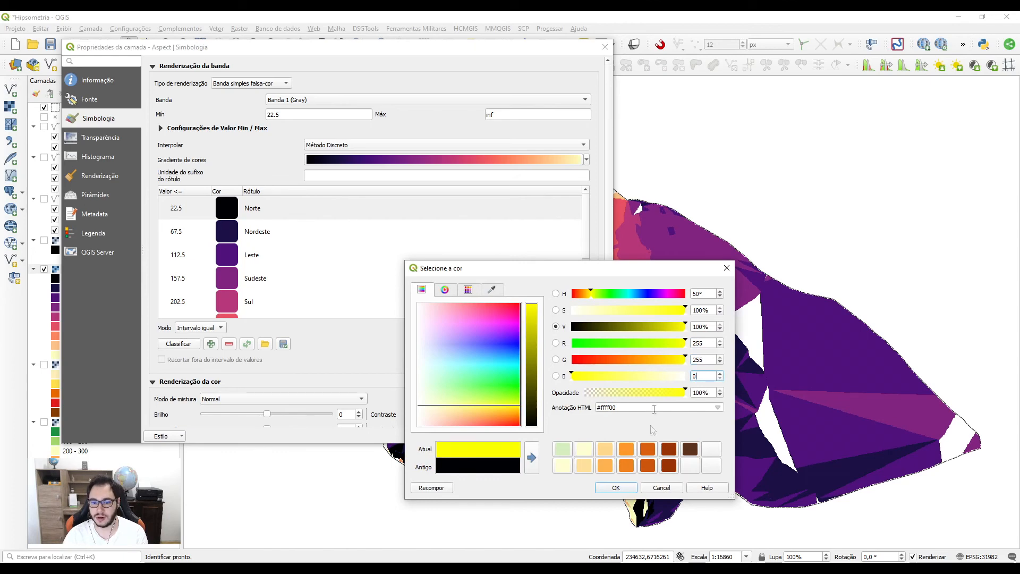
pyautogui.click(624, 489)
# Step: Set the colour of the last Norte class, with the inf limit, to RGB 255, 255, 0
pyautogui.scroll(-5, 229, 223)
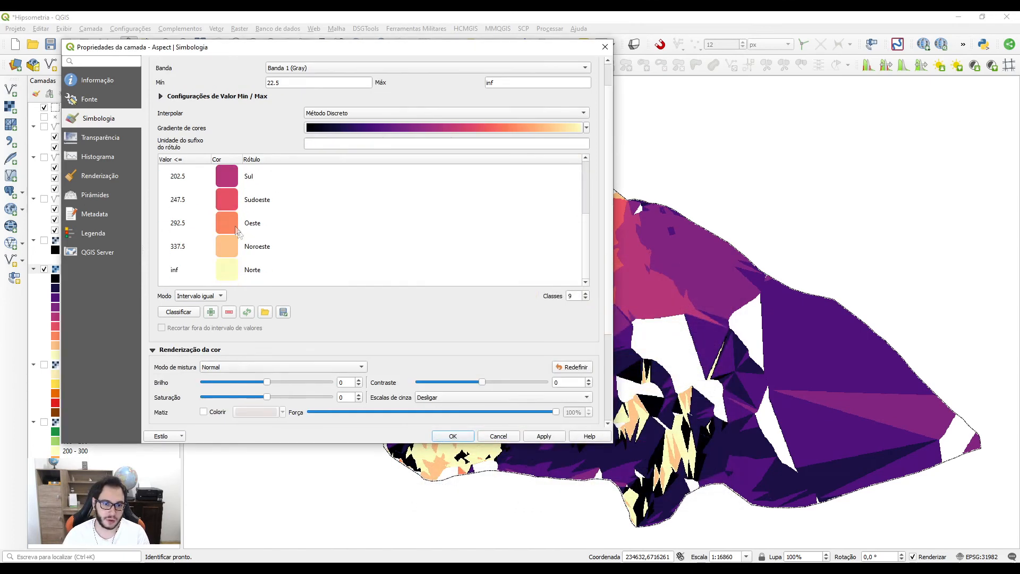
pyautogui.doubleClick(228, 277)
pyautogui.doubleClick(699, 343)
pyautogui.write('255')
pyautogui.doubleClick(697, 359)
pyautogui.write('255')
pyautogui.press('Tab')
pyautogui.write('0')
pyautogui.click(619, 486)
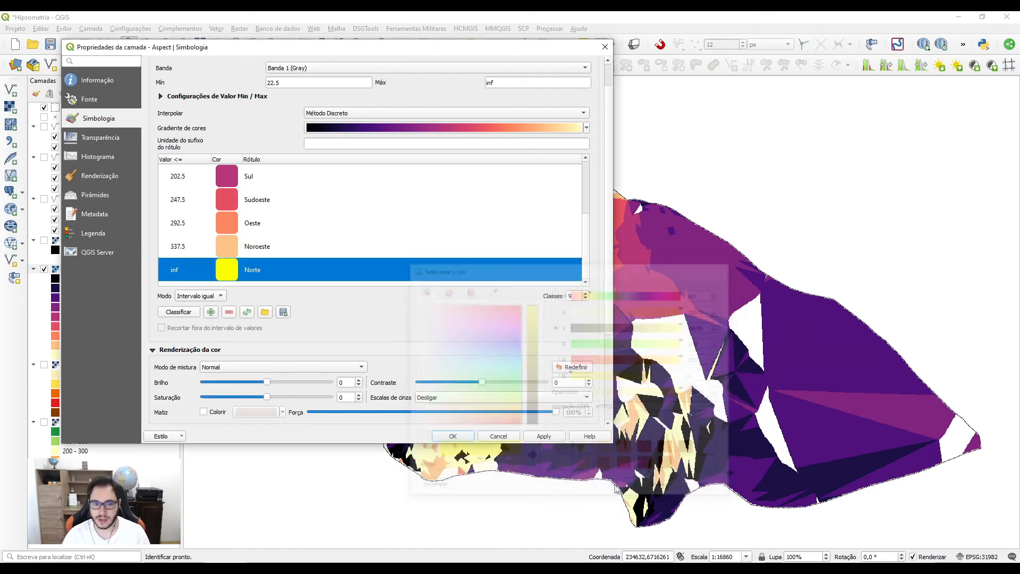
# Step: Check the Nordeste colour in the browser article's table and set that class in QGIS to RGB 255, 136, 40
pyautogui.hotkey('alt', 'Tab')
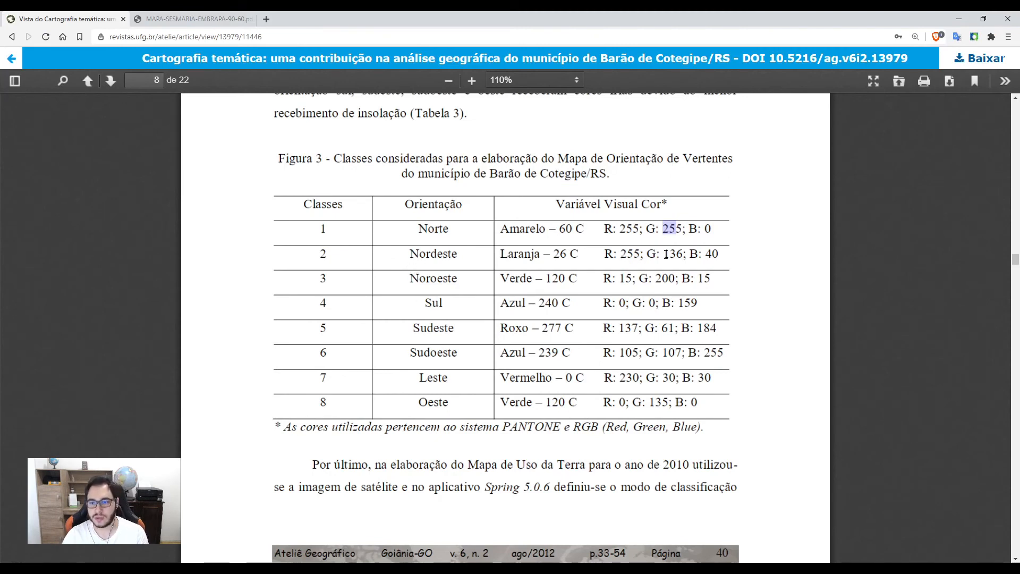
pyautogui.hotkey('alt', 'Tab')
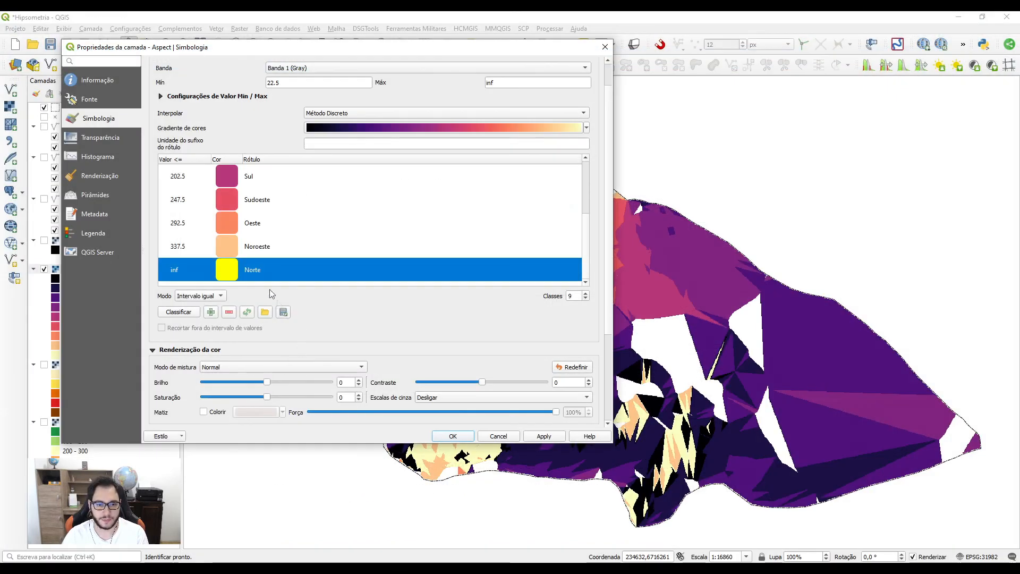
pyautogui.scroll(4, 231, 236)
pyautogui.doubleClick(228, 237)
pyautogui.doubleClick(698, 344)
pyautogui.write('255')
pyautogui.doubleClick(700, 359)
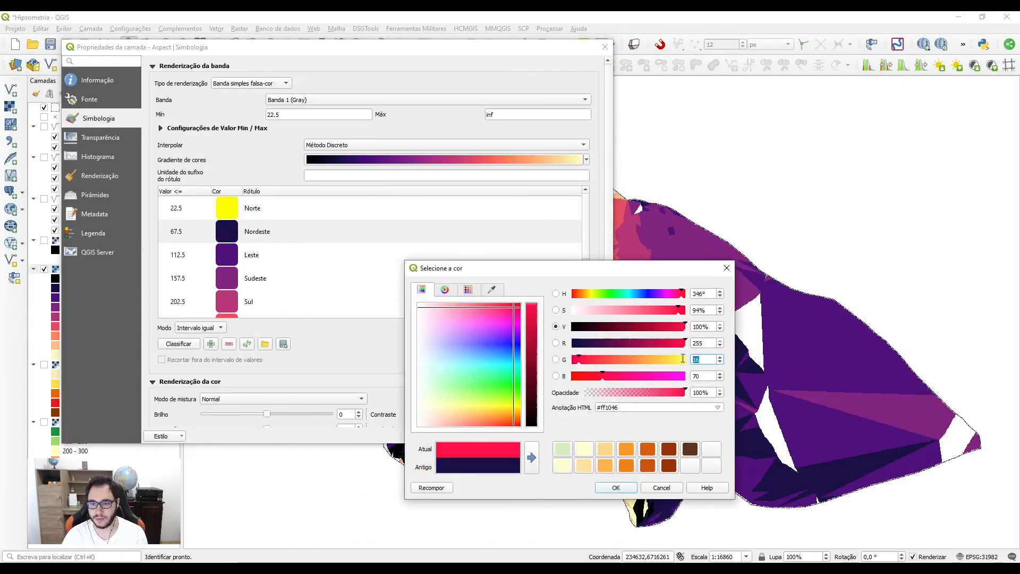
pyautogui.write('136')
pyautogui.doubleClick(700, 376)
pyautogui.write('40')
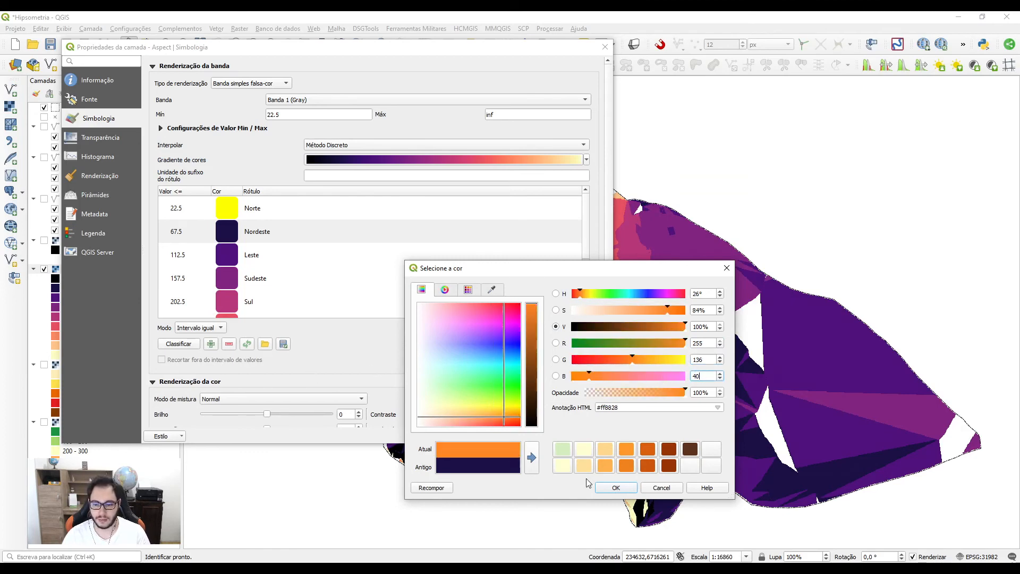
pyautogui.click(616, 487)
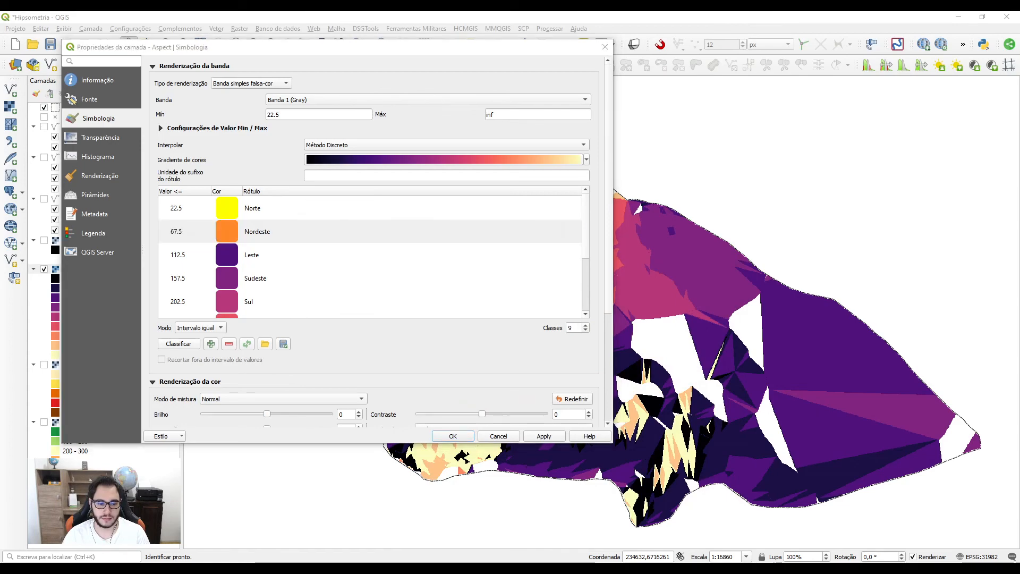
# Step: Check the Leste colour in the browser article's table and set that class in QGIS to RGB 230, 30, 30
pyautogui.click(106, 568)
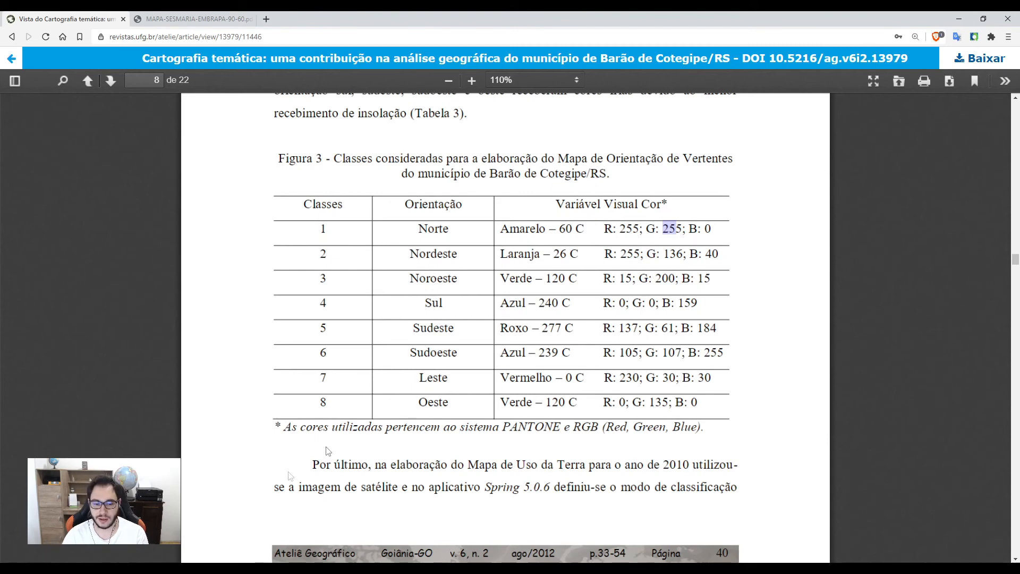
pyautogui.click(191, 567)
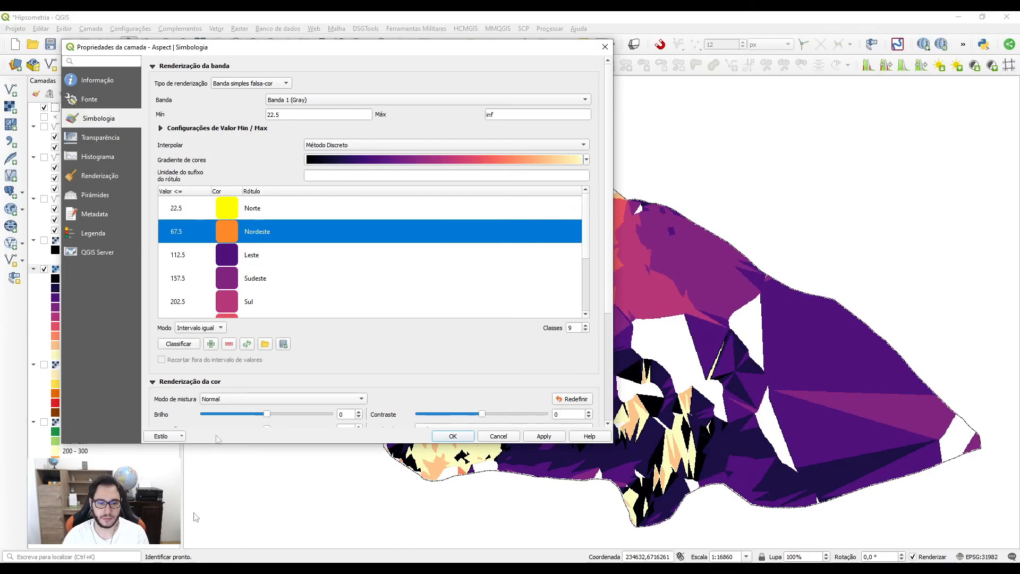
pyautogui.doubleClick(235, 257)
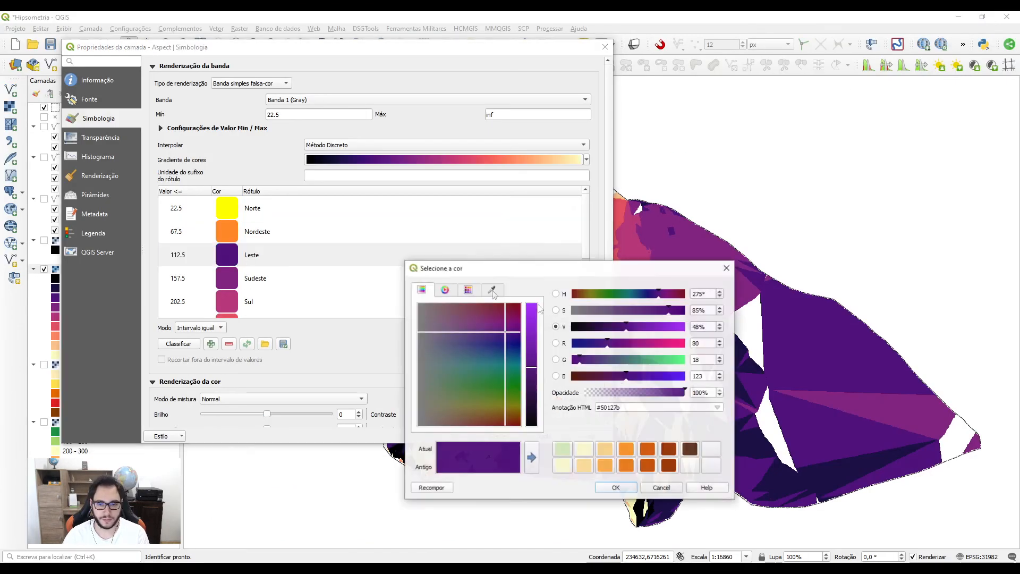
pyautogui.doubleClick(699, 344)
pyautogui.write('230')
pyautogui.doubleClick(698, 360)
pyautogui.write('30')
pyautogui.press('Tab')
pyautogui.write('3')
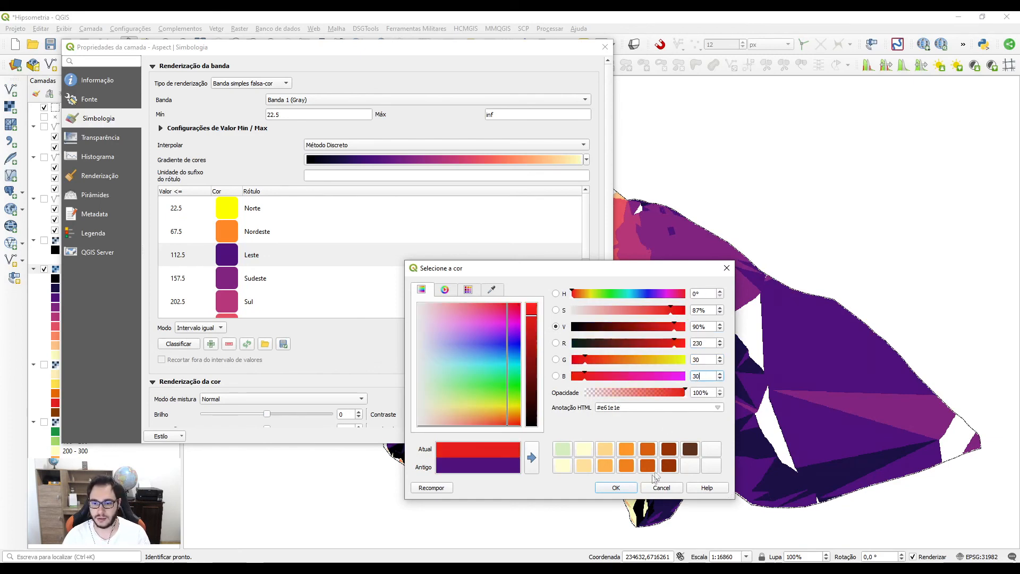
pyautogui.click(616, 487)
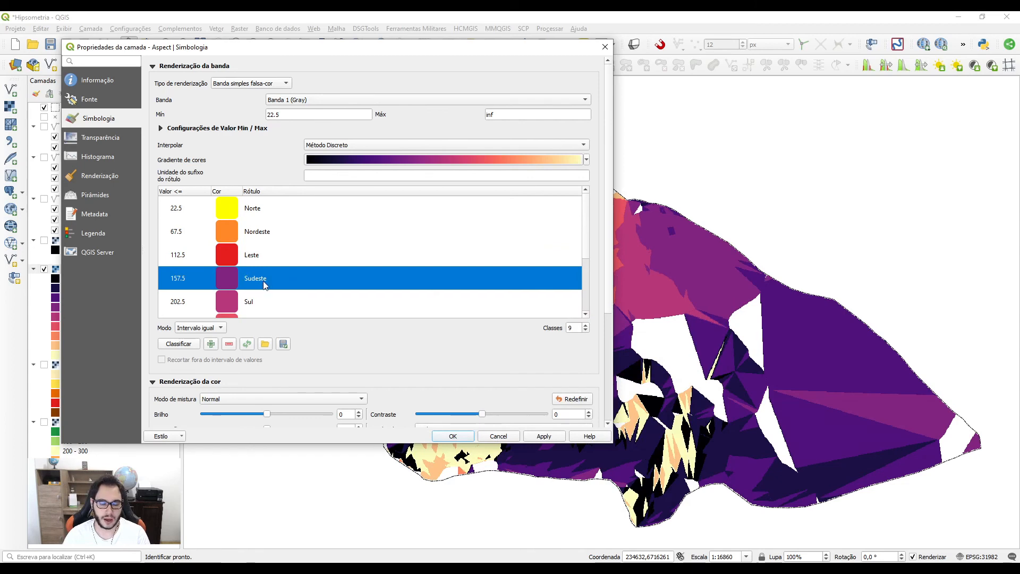
# Step: Look up the Sudeste colour in the browser article and set that class in QGIS to RGB 137, 61, 184
pyautogui.hotkey('alt', 'Tab')
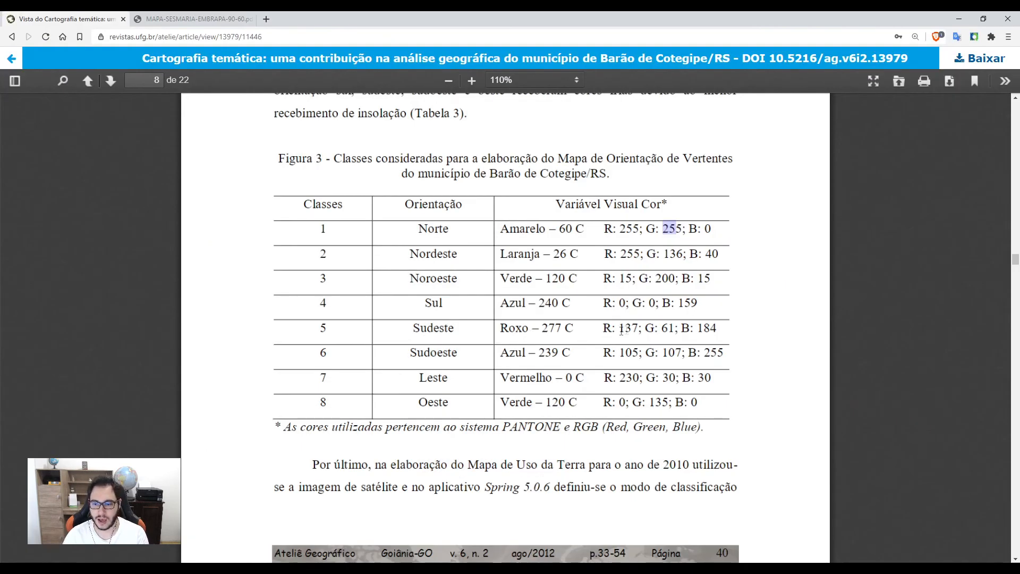
pyautogui.hotkey('alt', 'Tab')
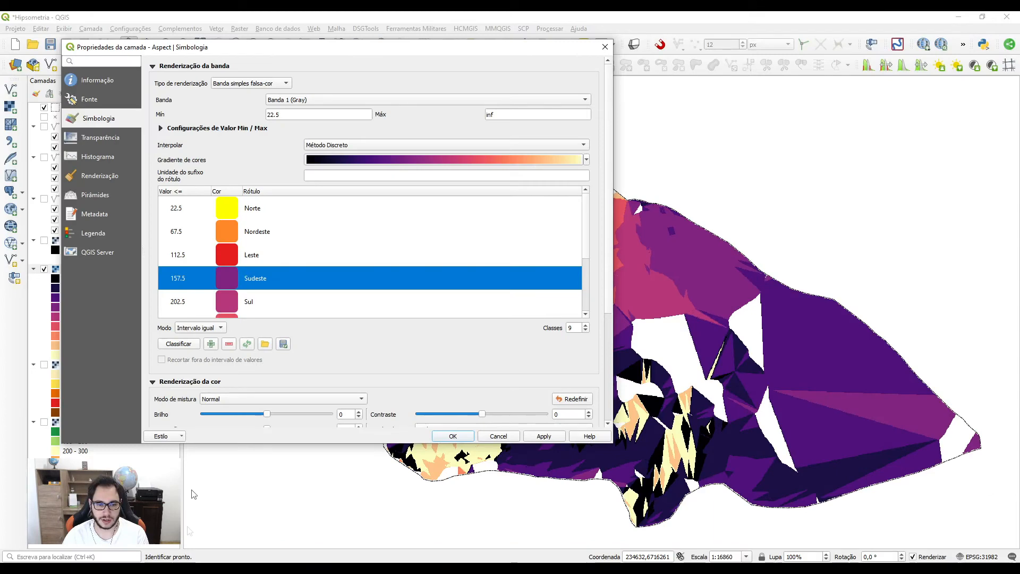
pyautogui.doubleClick(226, 278)
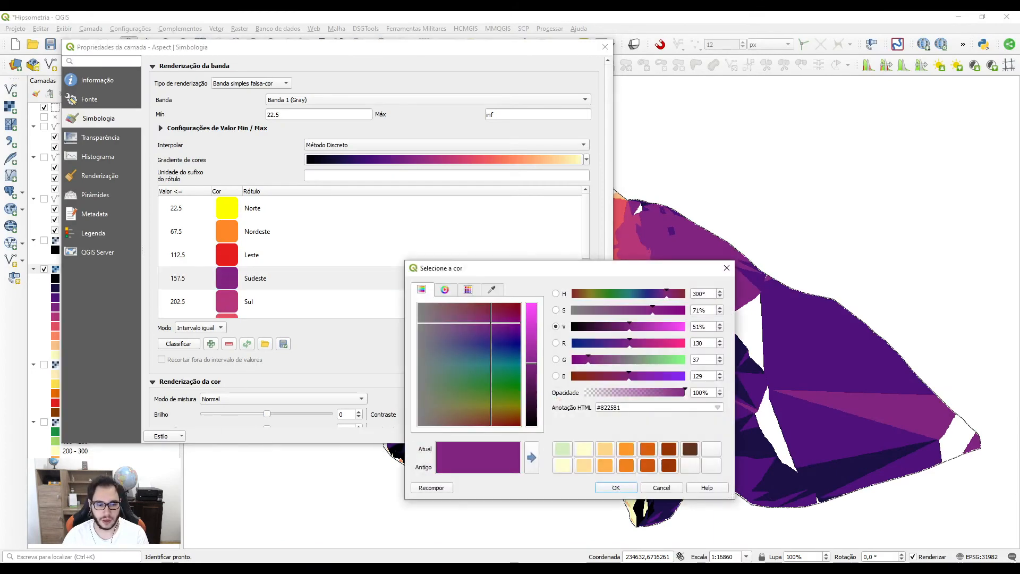
pyautogui.hotkey('alt', 'Tab')
pyautogui.hotkey('alt', 'Tab')
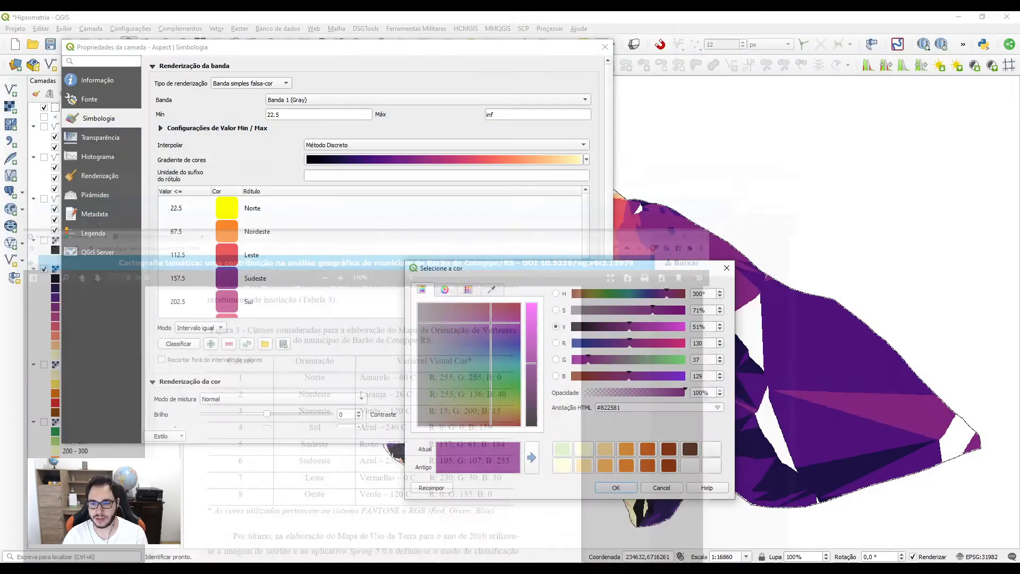
pyautogui.click(705, 343)
pyautogui.press('BackSpace')
pyautogui.write('7')
pyautogui.doubleClick(705, 360)
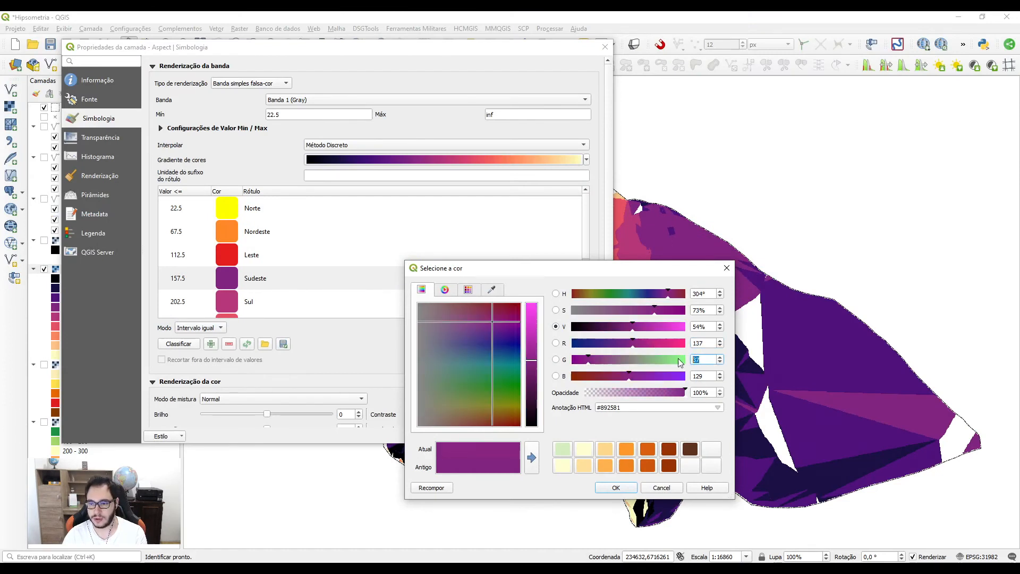
pyautogui.write('61')
pyautogui.press('Tab')
pyautogui.write('183')
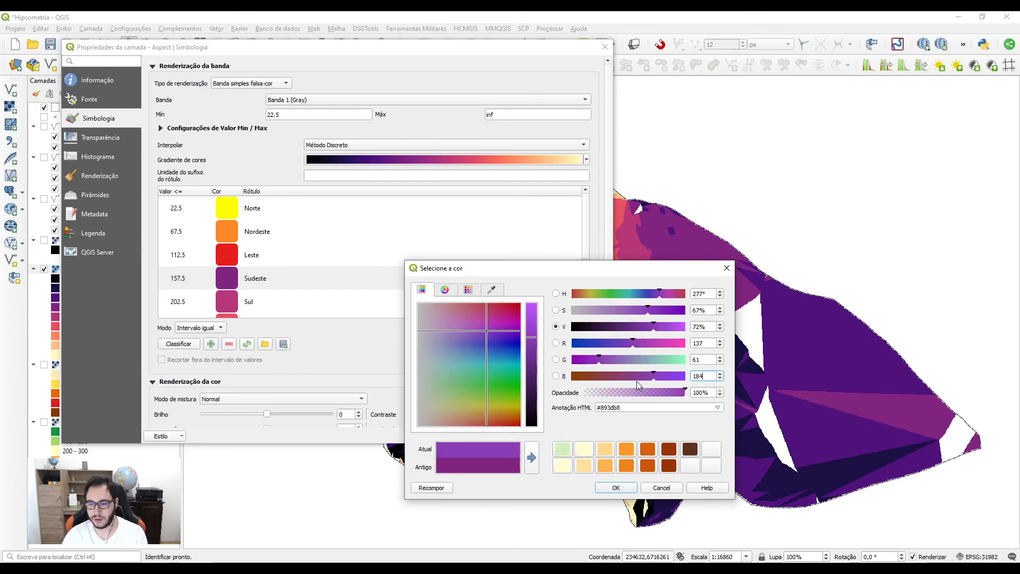
pyautogui.click(615, 485)
# Step: Consult the browser article for the Sul colour and set that class in QGIS to RGB 0, 0, 159
pyautogui.scroll(-1, 243, 244)
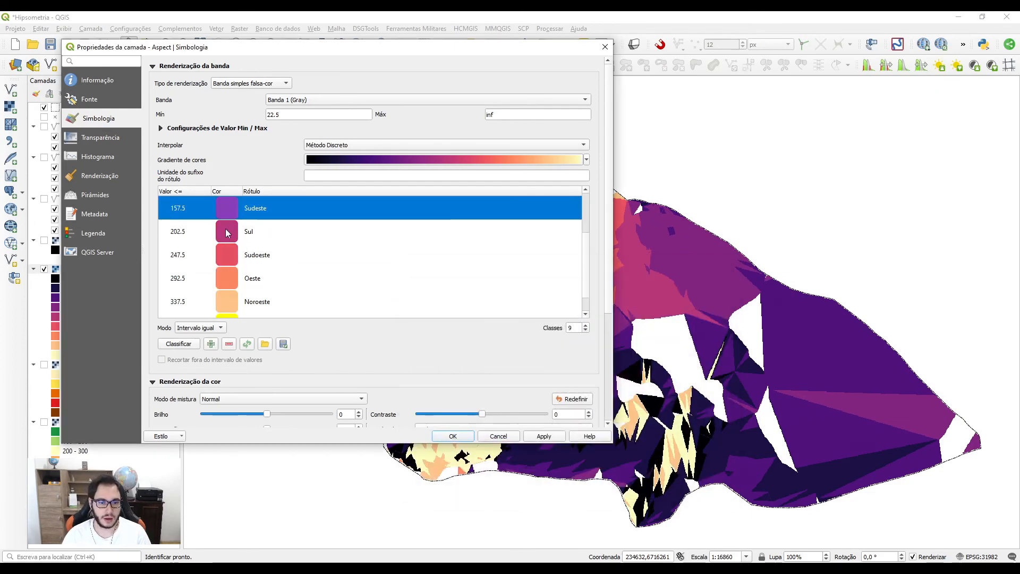
pyautogui.doubleClick(228, 232)
pyautogui.hotkey('alt', 'Tab')
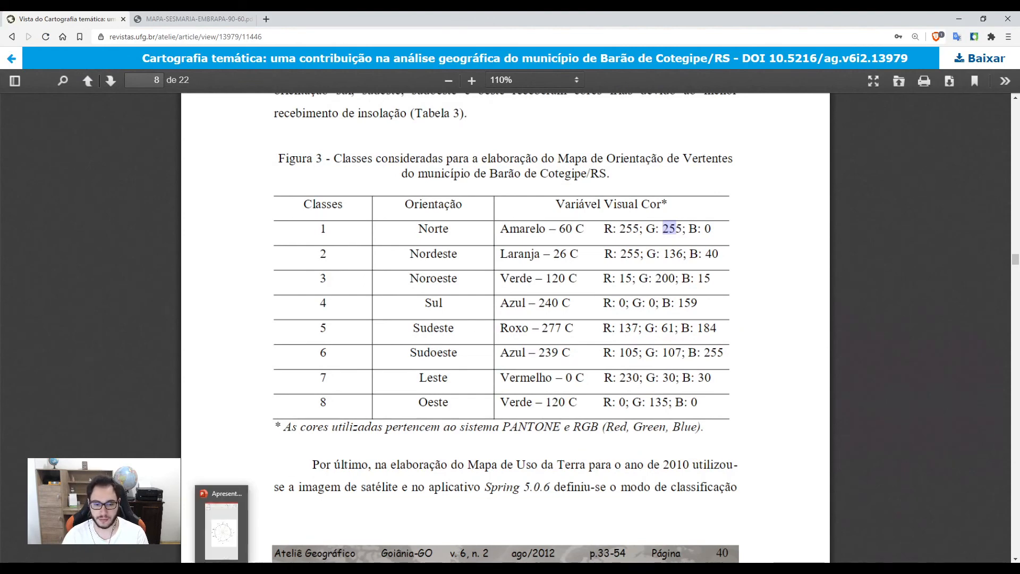
pyautogui.hotkey('alt', 'Tab')
pyautogui.doubleClick(701, 343)
pyautogui.write('0')
pyautogui.press('Tab')
pyautogui.write('0')
pyautogui.press('Tab')
pyautogui.write('159')
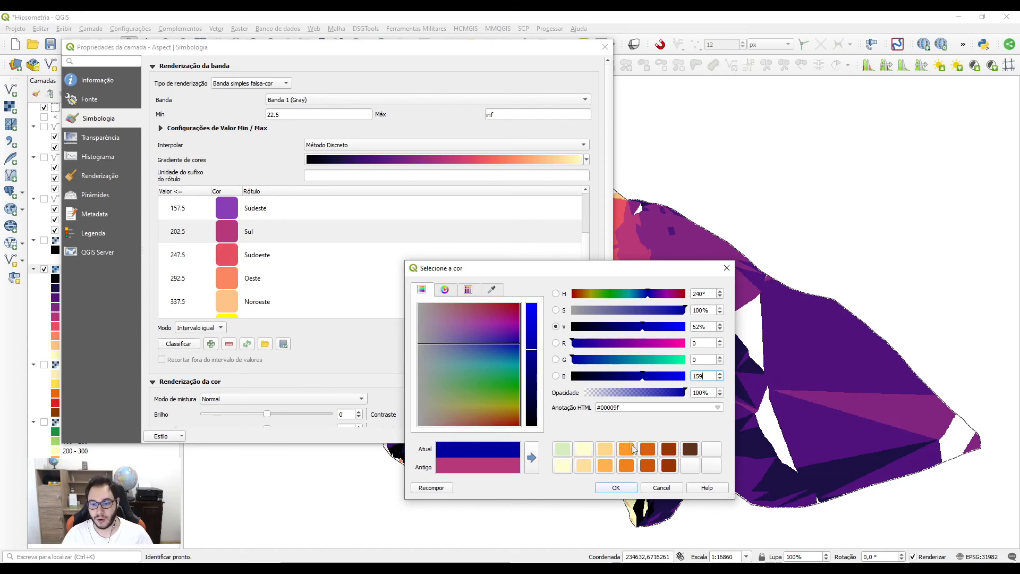
pyautogui.click(631, 490)
pyautogui.click(274, 212)
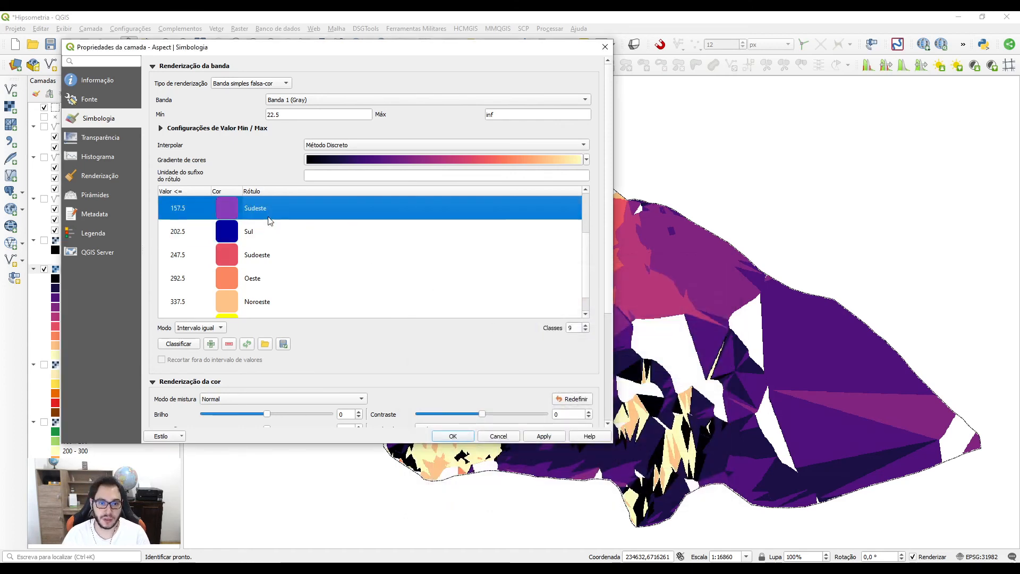
pyautogui.scroll(1, 276, 239)
pyautogui.click(260, 300)
pyautogui.click(257, 278)
pyautogui.click(258, 302)
pyautogui.click(260, 280)
pyautogui.click(257, 300)
pyautogui.click(259, 281)
pyautogui.click(258, 301)
# Step: Check the Sudoeste colour in the browser article's table and set that class in QGIS to RGB 105, 107, 255
pyautogui.scroll(-1, 259, 287)
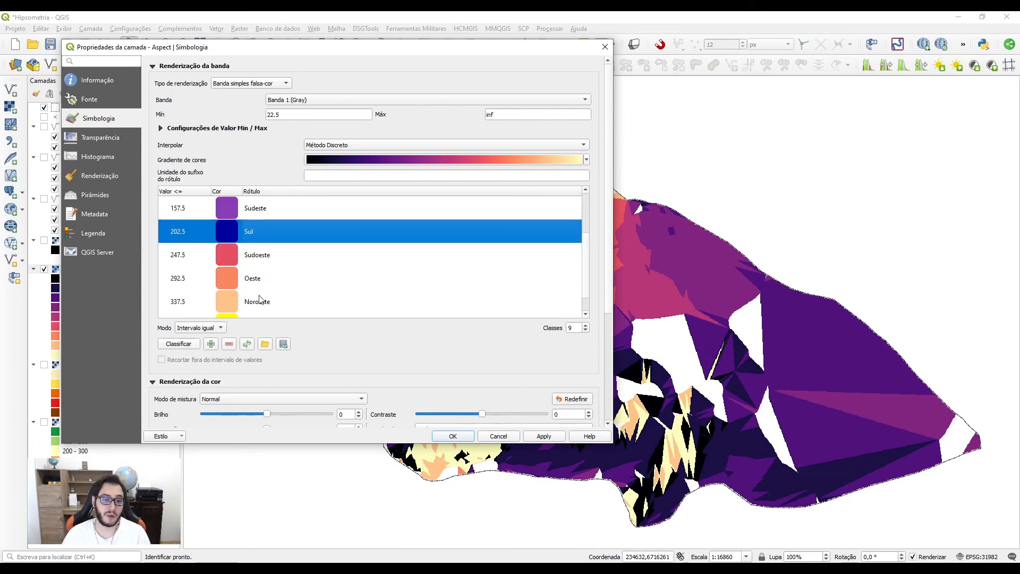
pyautogui.doubleClick(232, 257)
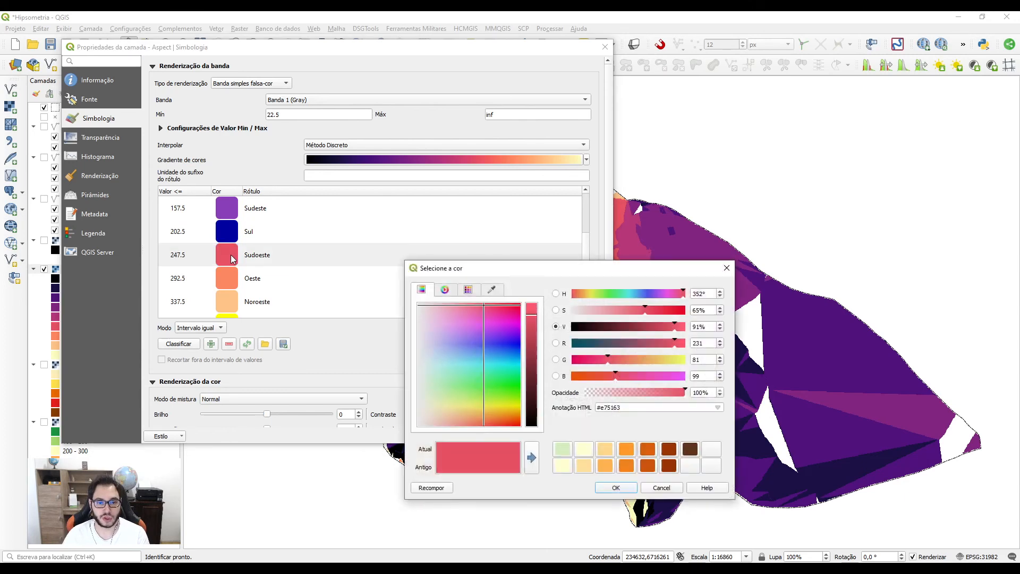
pyautogui.hotkey('alt', 'Tab')
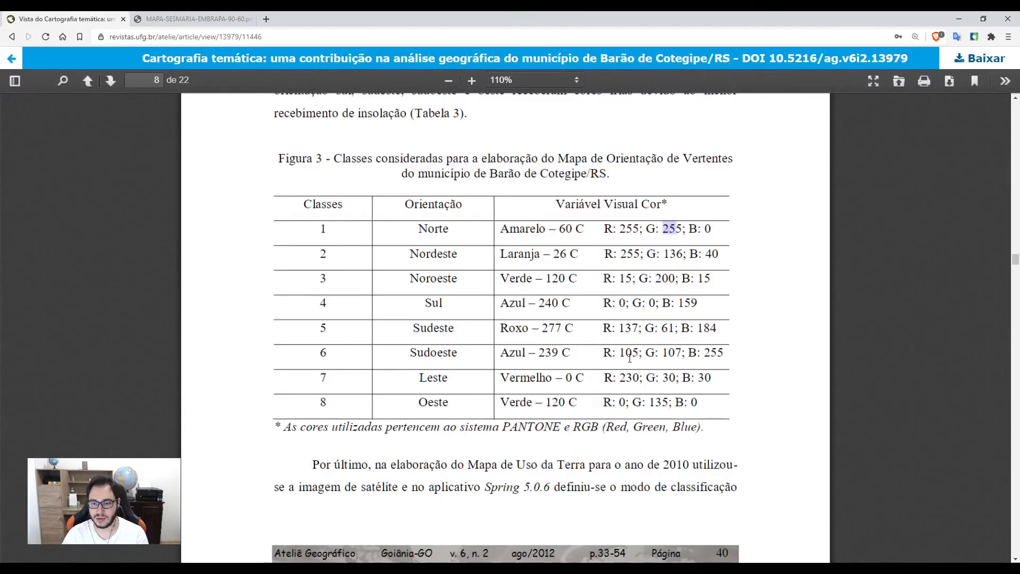
pyautogui.hotkey('alt', 'Tab')
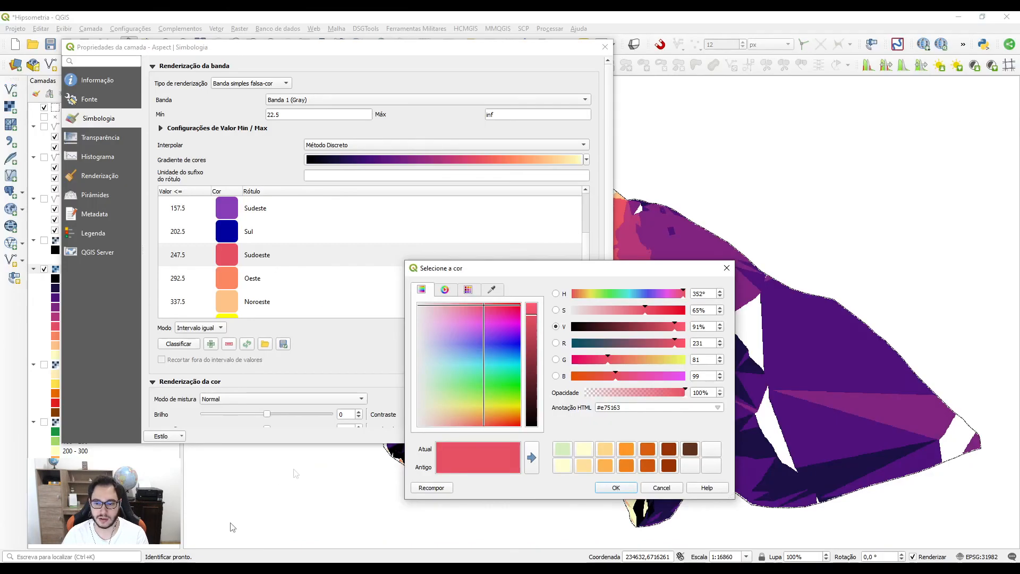
pyautogui.doubleClick(697, 343)
pyautogui.write('105')
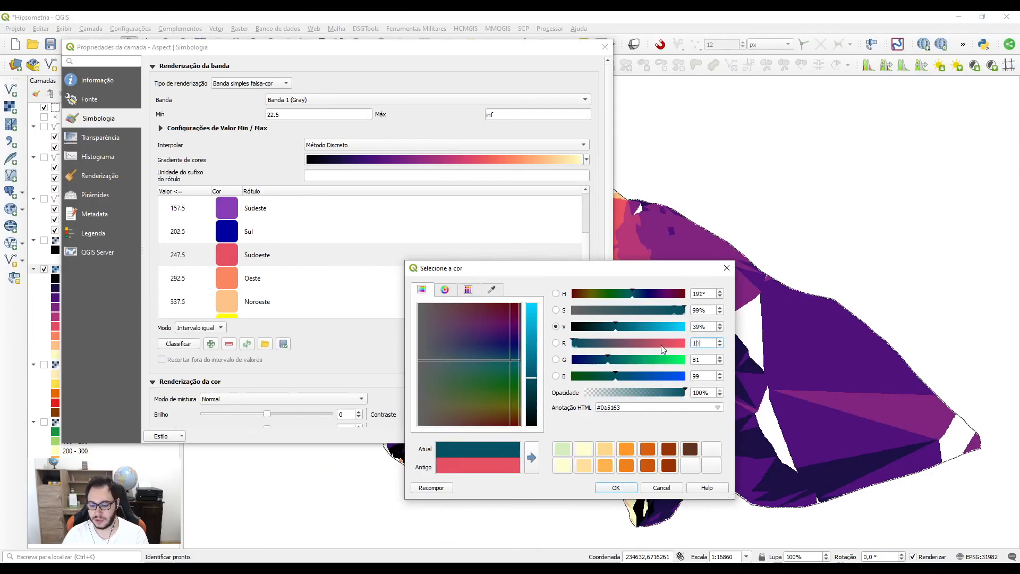
pyautogui.press('Tab')
pyautogui.write('1')
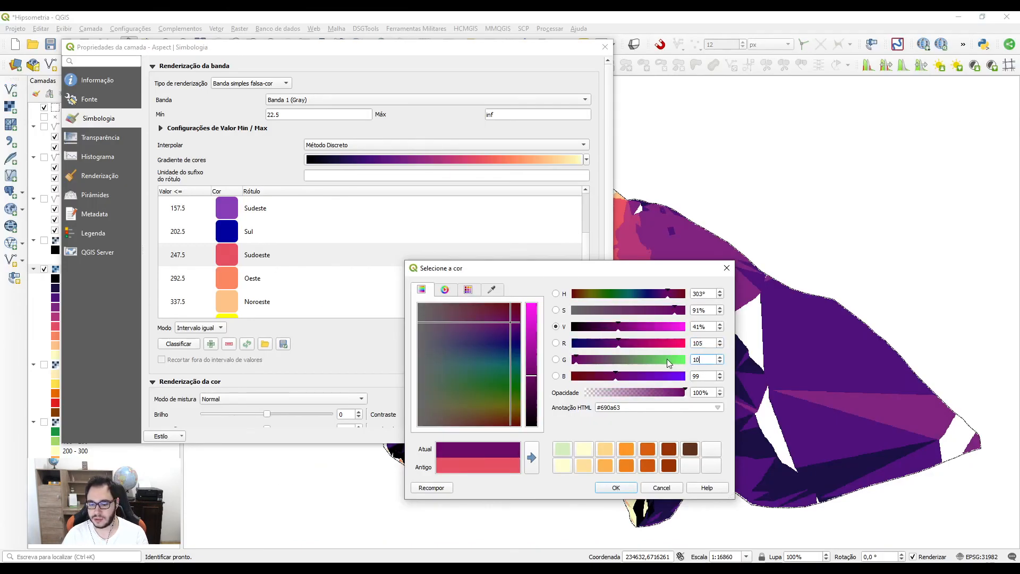
pyautogui.write('07')
pyautogui.press('Tab')
pyautogui.write('255')
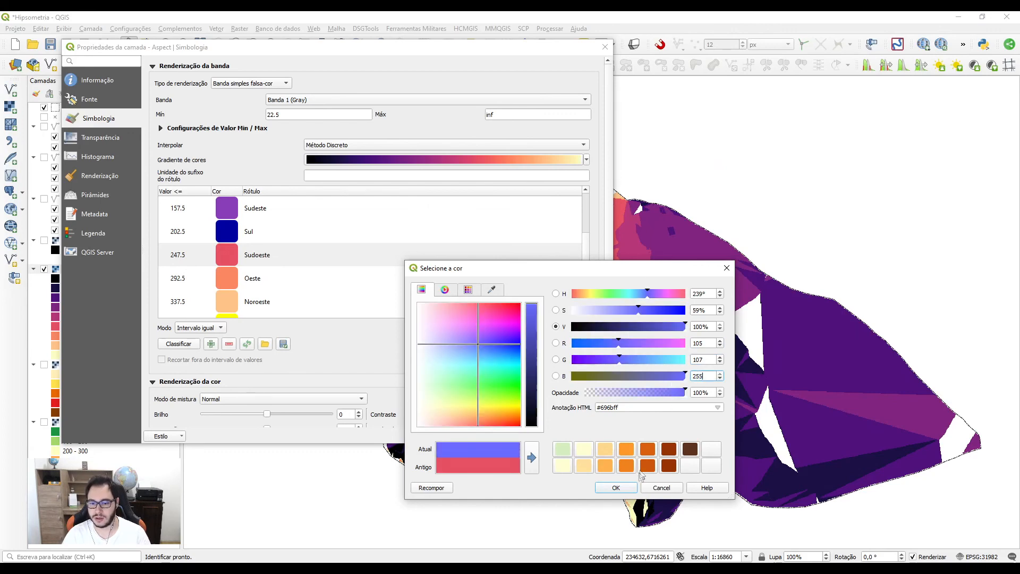
pyautogui.click(615, 487)
# Step: Look up the Oeste colour in the browser article and set that class in QGIS to RGB 0, 135, 0
pyautogui.click(291, 287)
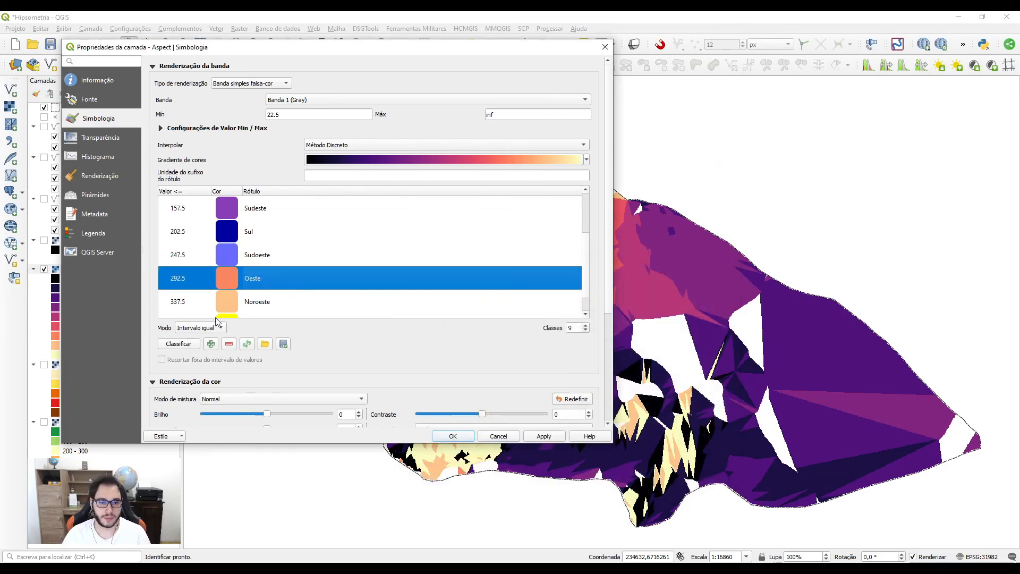
pyautogui.scroll(-1, 267, 289)
pyautogui.doubleClick(253, 256)
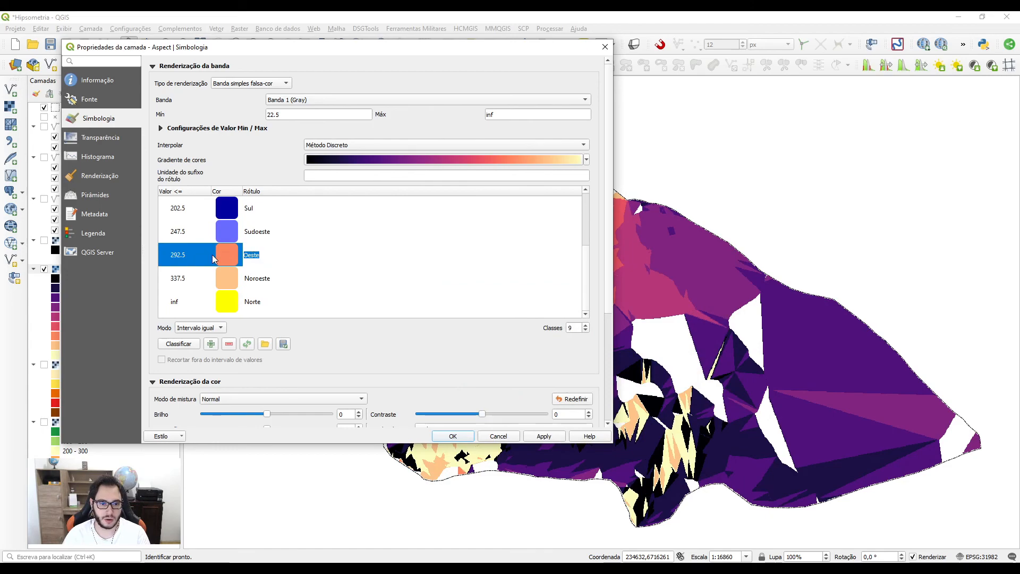
pyautogui.doubleClick(226, 256)
pyautogui.hotkey('alt', 'Tab')
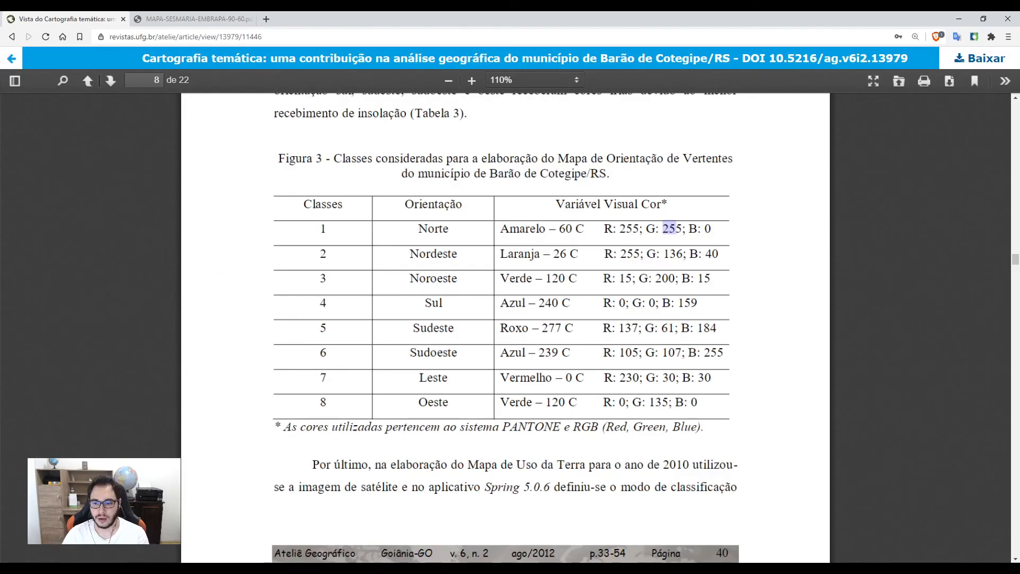
pyautogui.hotkey('alt', 'Tab')
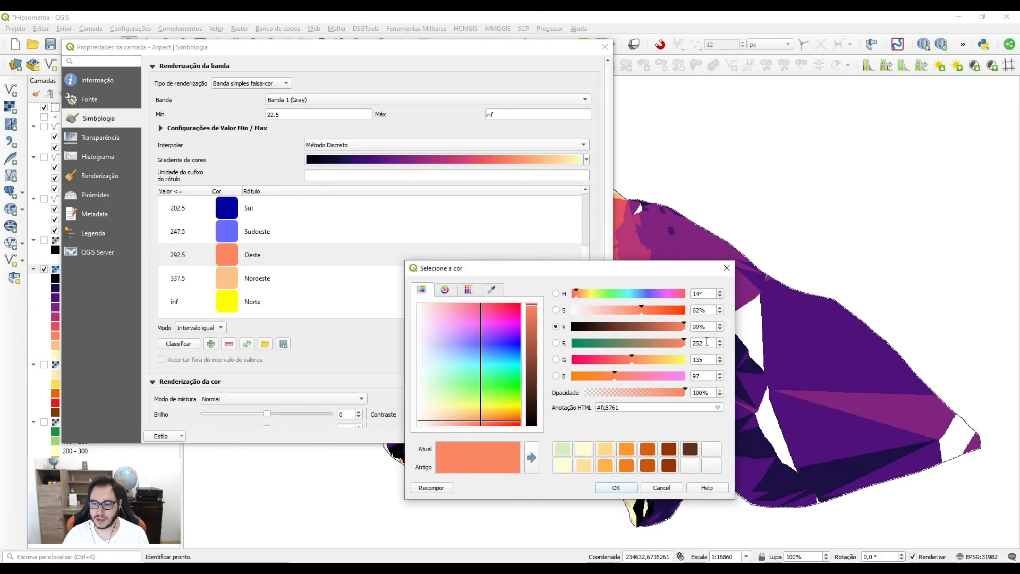
pyautogui.doubleClick(701, 343)
pyautogui.write('0')
pyautogui.press('Tab')
pyautogui.write('135')
pyautogui.press('Tab')
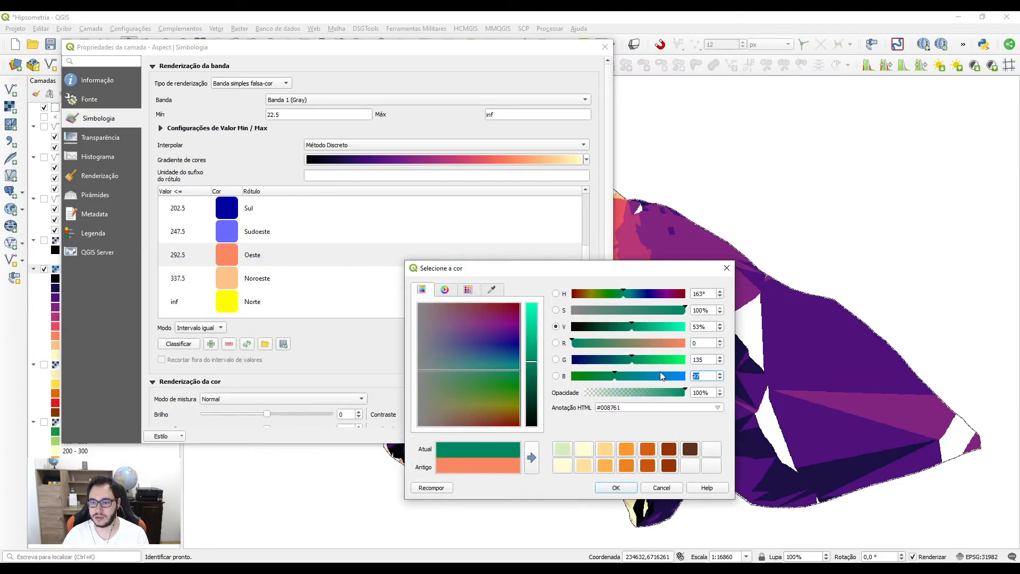
pyautogui.write('0')
pyautogui.click(630, 486)
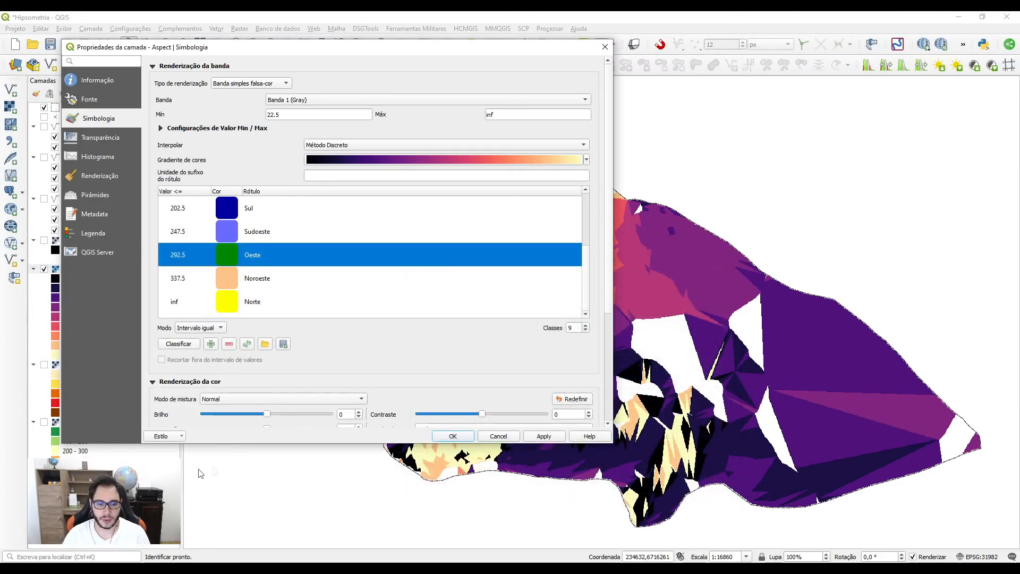
# Step: Set the Noroeste class in QGIS to RGB 15, 200, 15 from the browser article and apply the symbology to the Aspect layer
pyautogui.hotkey('alt', 'Tab')
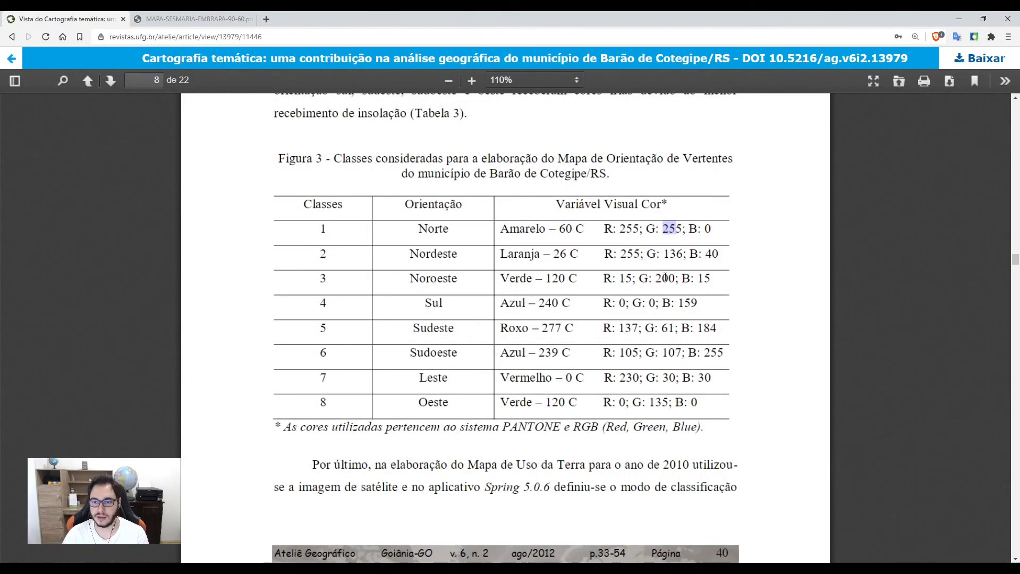
pyautogui.hotkey('alt', 'Tab')
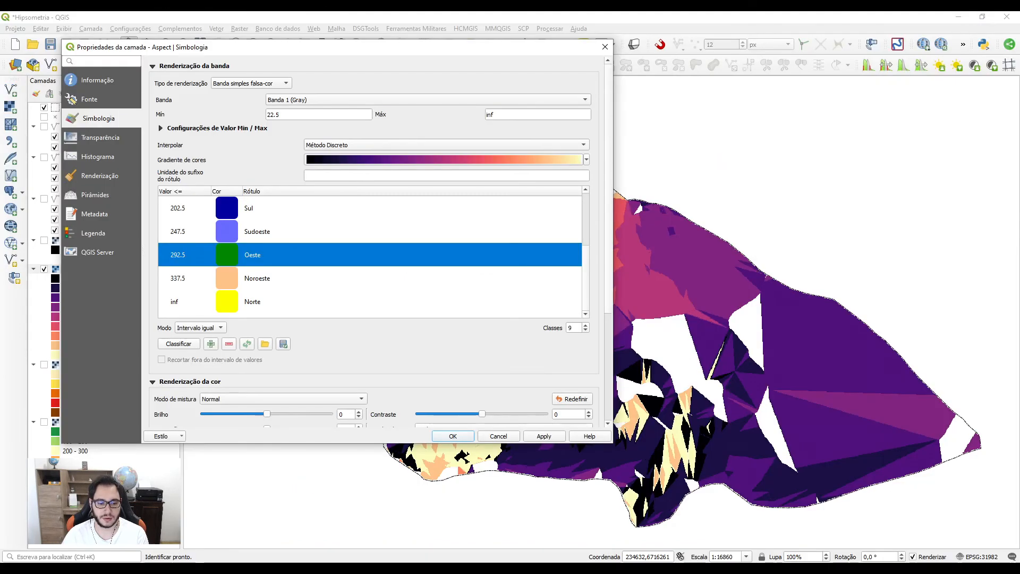
pyautogui.doubleClick(227, 278)
pyautogui.doubleClick(701, 343)
pyautogui.write('15')
pyautogui.doubleClick(705, 360)
pyautogui.write('200')
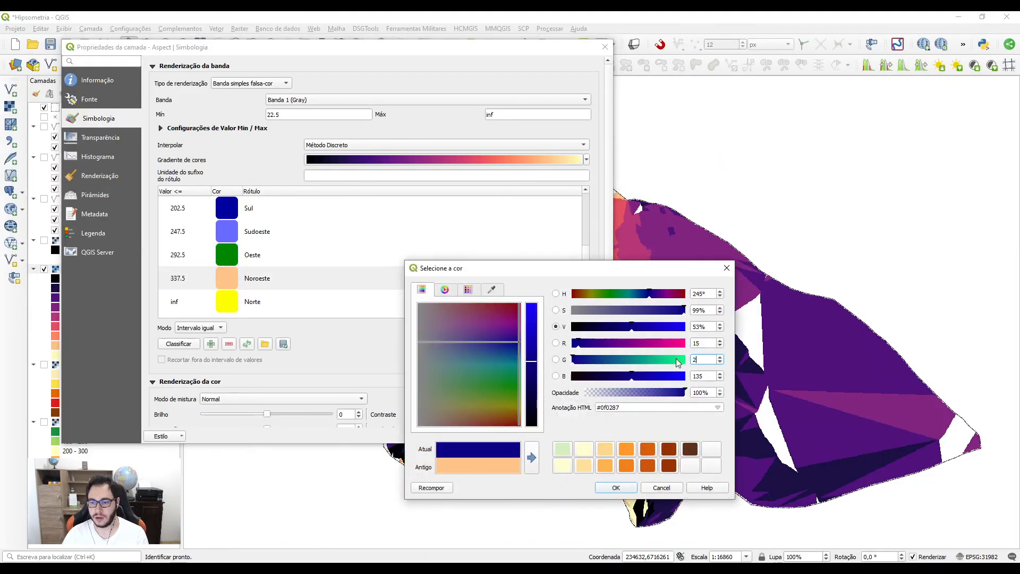
pyautogui.write('15')
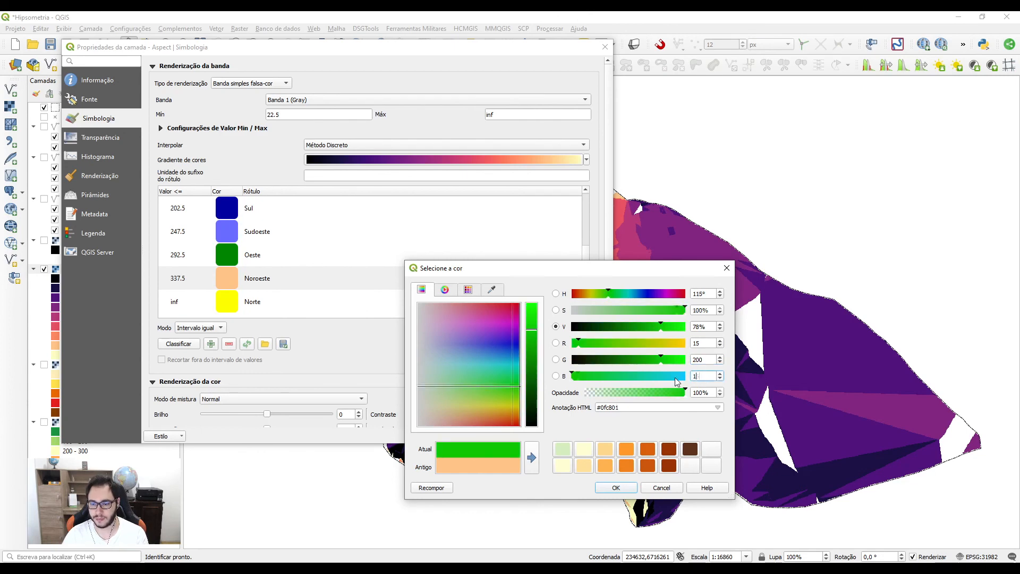
pyautogui.click(616, 488)
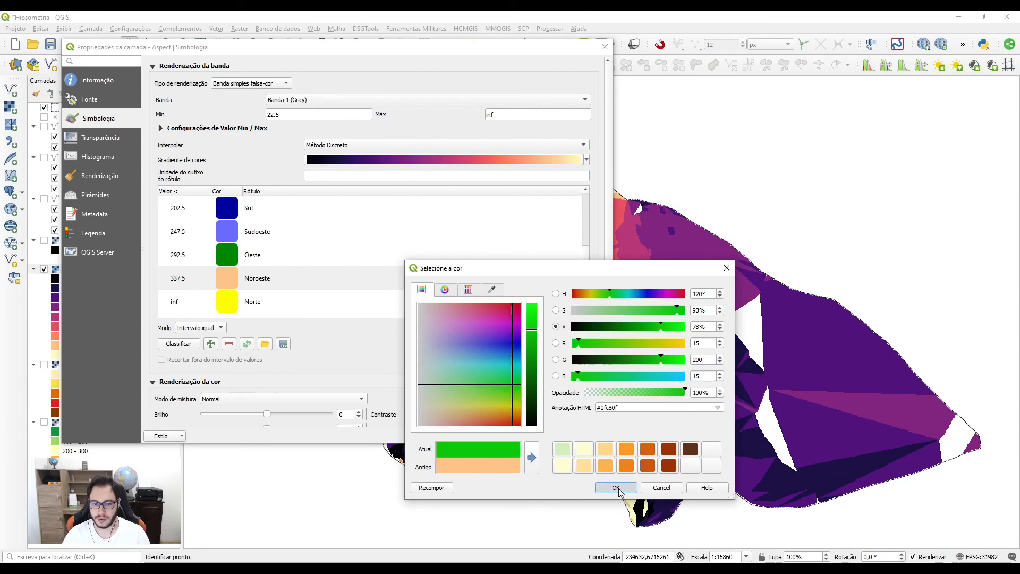
pyautogui.click(542, 442)
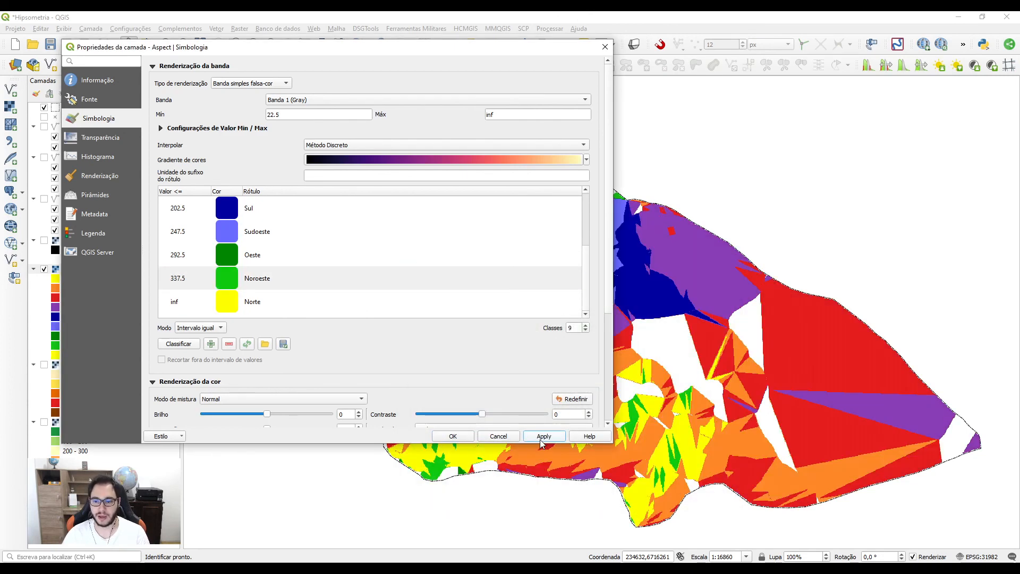
pyautogui.click(452, 436)
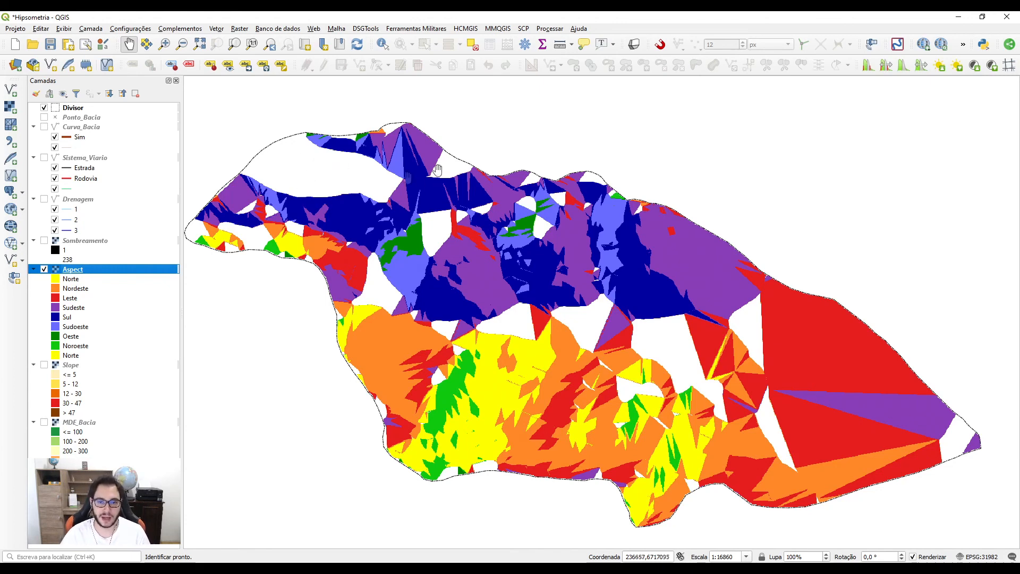
# Step: Show the Slope layer beneath the Aspect map and duplicate it
pyautogui.click(44, 365)
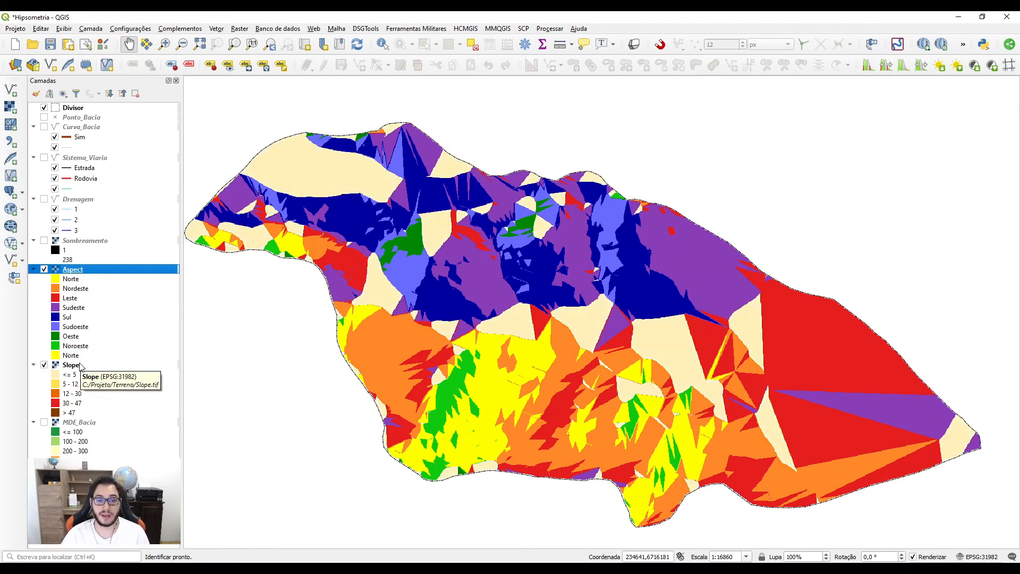
pyautogui.click(80, 366)
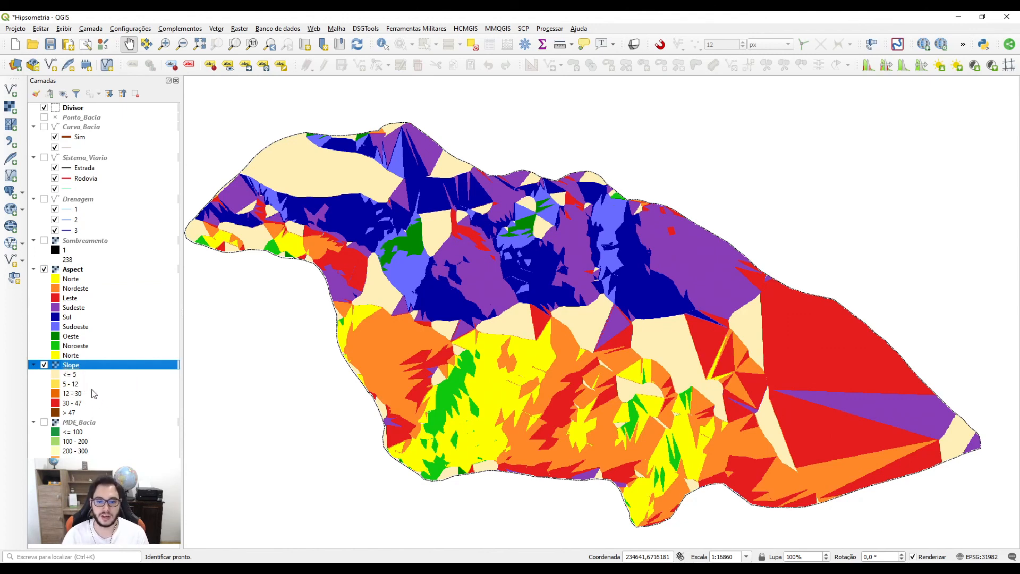
pyautogui.rightClick(69, 365)
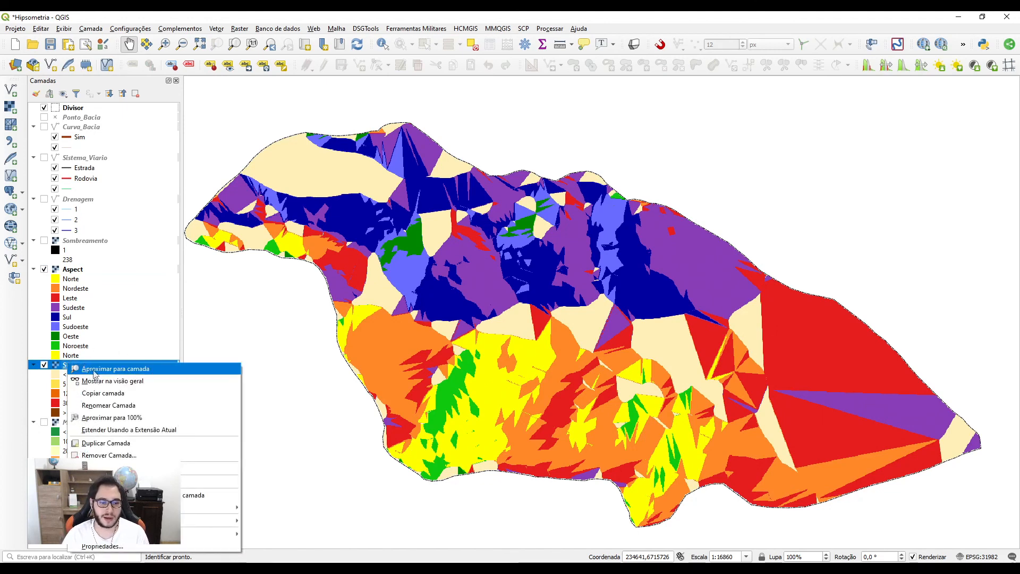
pyautogui.click(118, 444)
# Step: Set the <= 5 class of the duplicated Slope layer to white (#ffffff) and apply the symbology
pyautogui.doubleClick(66, 433)
pyautogui.click(225, 212)
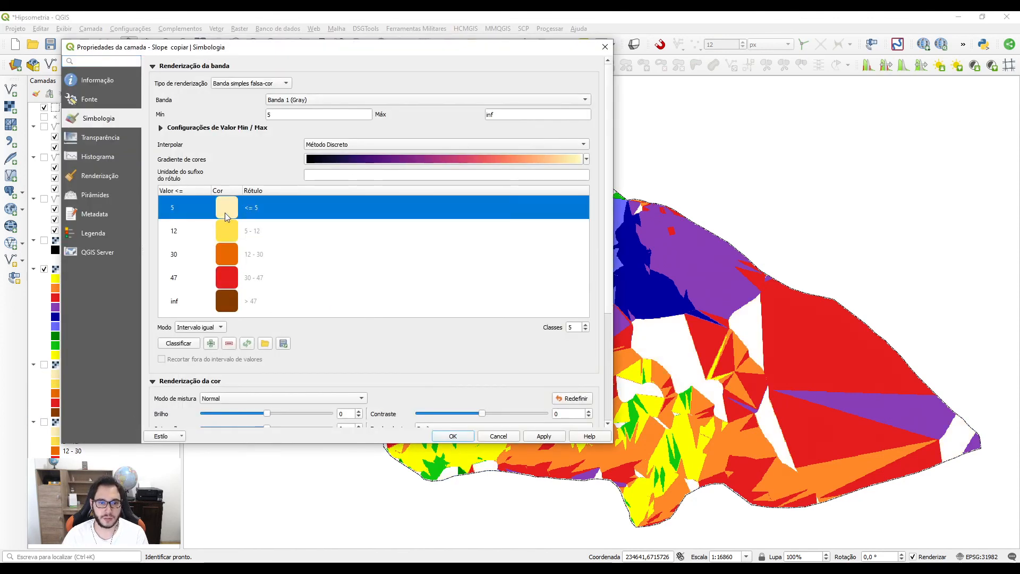
pyautogui.doubleClick(225, 213)
pyautogui.moveTo(424, 377); pyautogui.dragTo(407, 382)
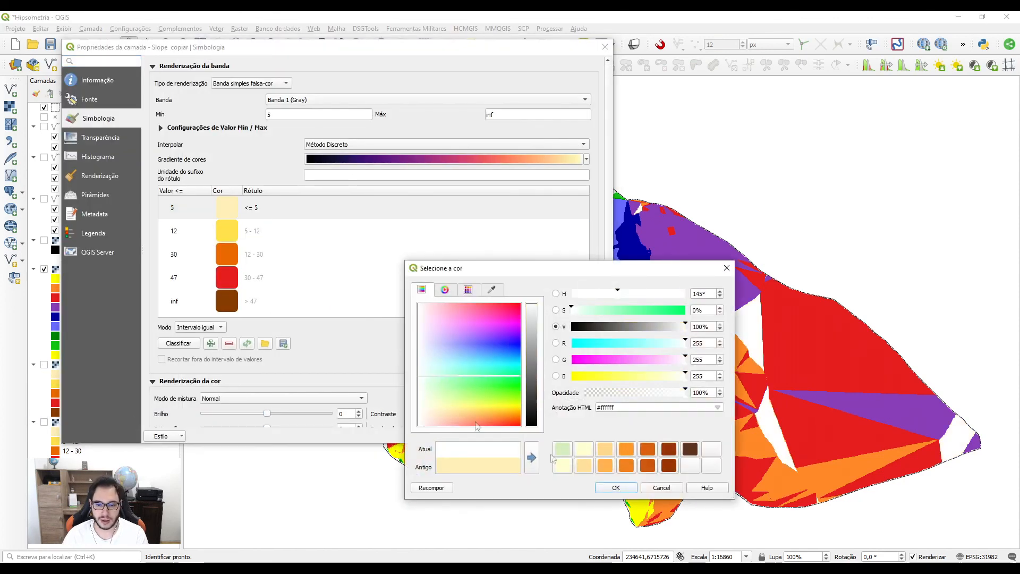
pyautogui.click(615, 487)
pyautogui.click(544, 435)
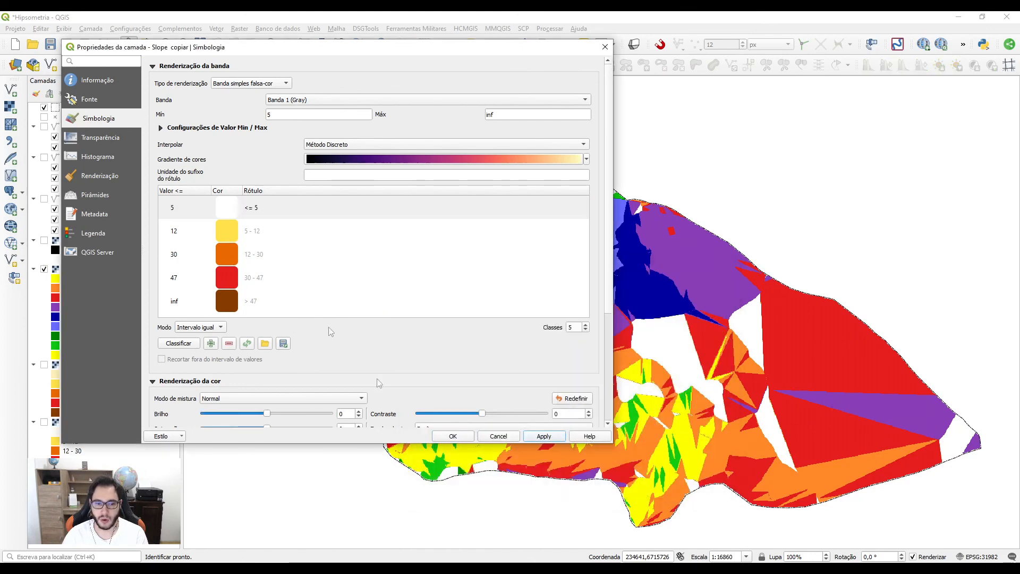
# Step: Darken the <= 5 class of the Slope copy to light grey, apply the symbology and show the layer beneath Aspect
pyautogui.doubleClick(225, 212)
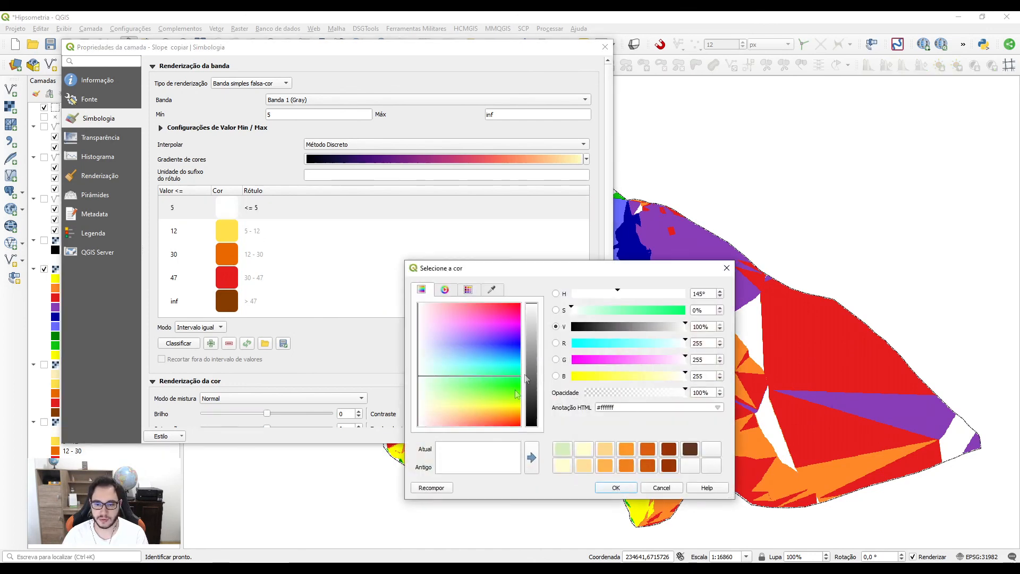
pyautogui.moveTo(530, 321); pyautogui.dragTo(531, 336)
pyautogui.click(612, 487)
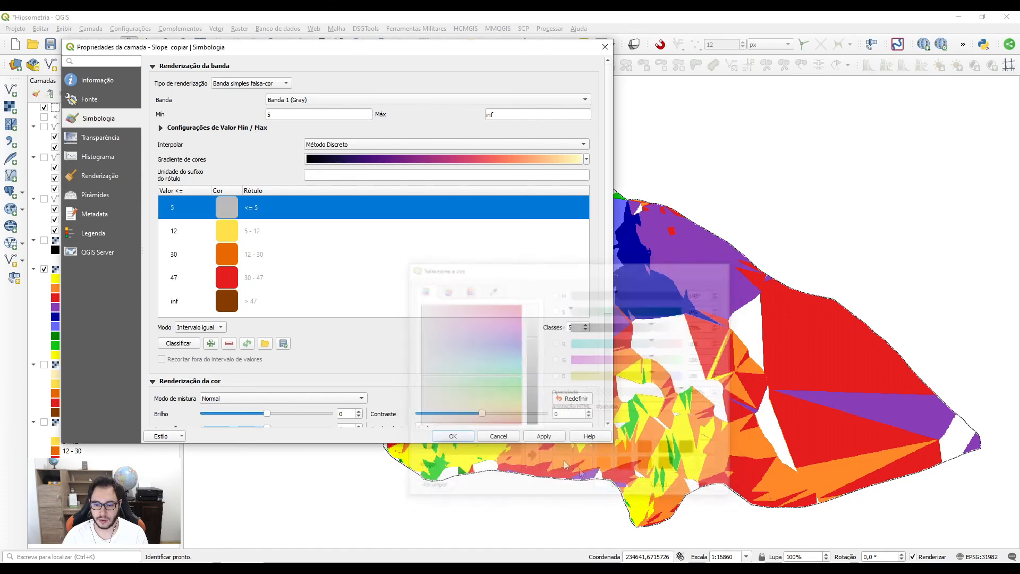
pyautogui.click(548, 436)
pyautogui.click(456, 437)
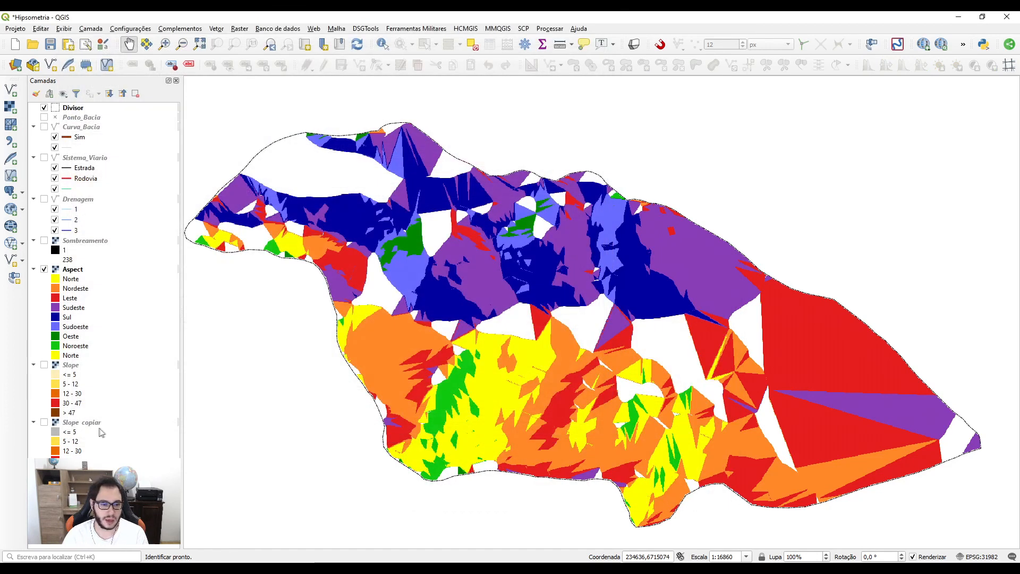
pyautogui.click(44, 422)
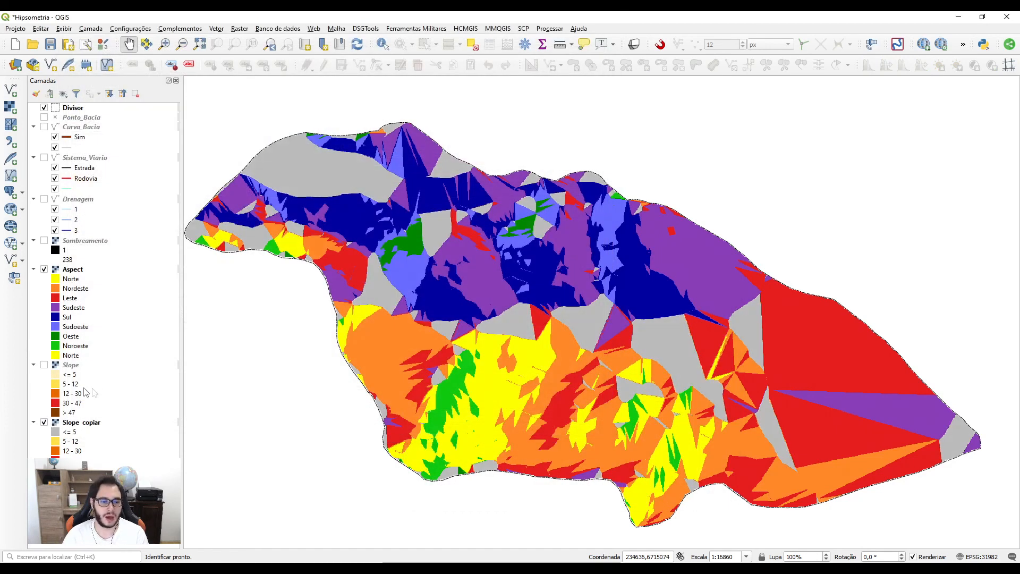
# Step: Review the class values, colours and labels in the Aspect layer's symbology
pyautogui.doubleClick(68, 270)
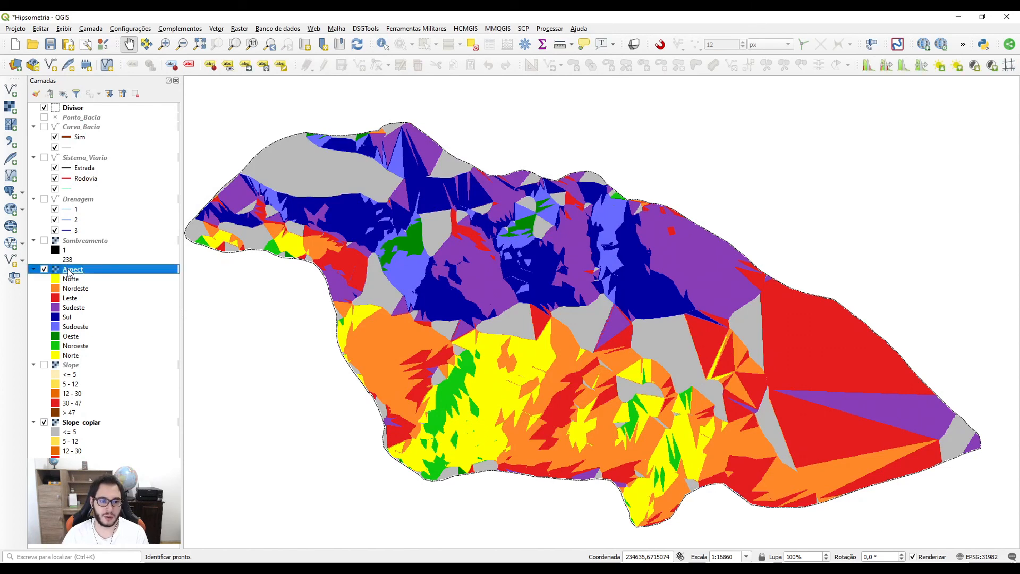
pyautogui.click(237, 213)
pyautogui.scroll(-5, 238, 218)
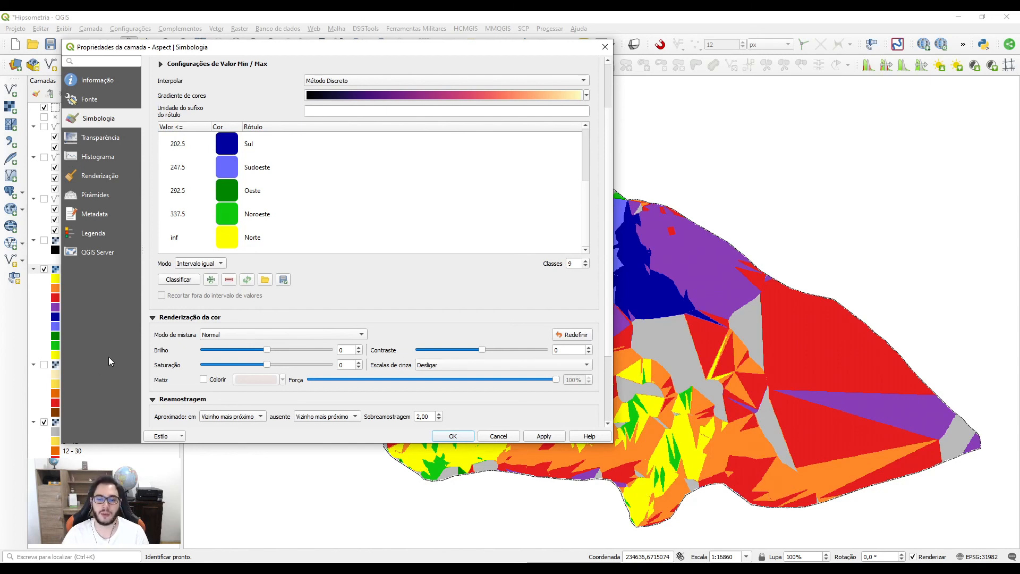
pyautogui.click(604, 48)
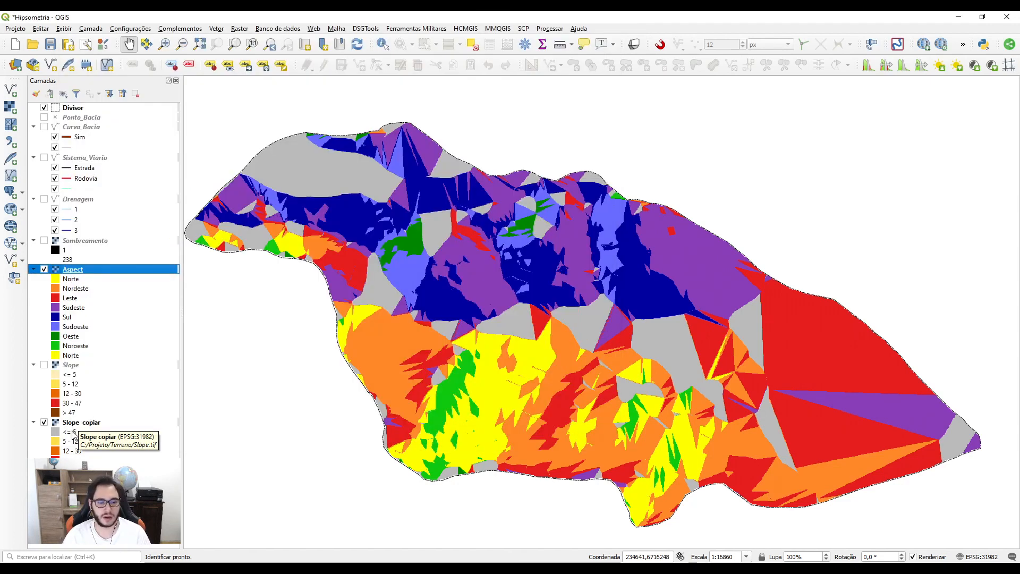
# Step: Label the <= 5 class of the Slope copy "Área Plana" and apply the symbology
pyautogui.doubleClick(77, 423)
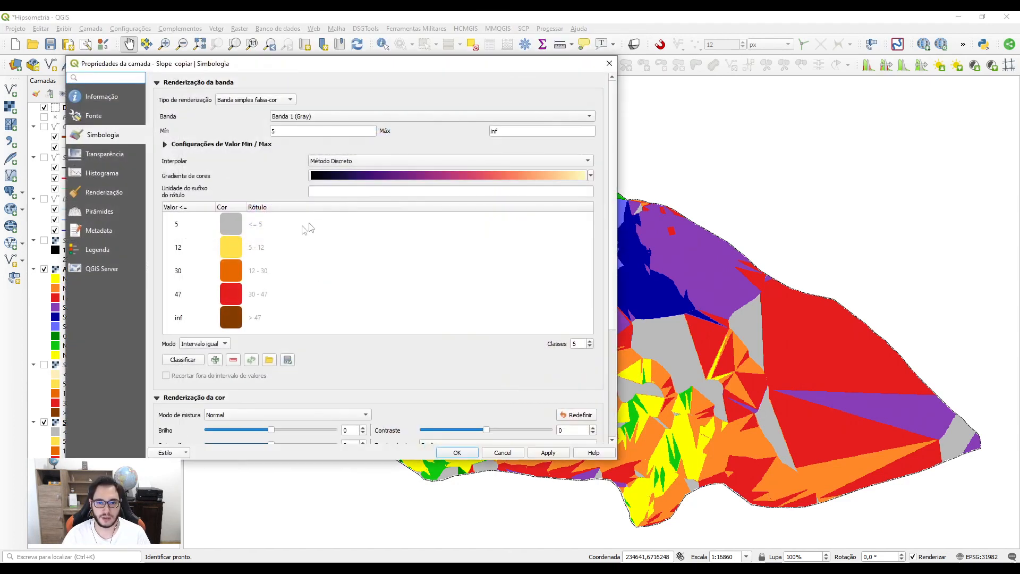
pyautogui.doubleClick(261, 225)
pyautogui.write('Área Plana')
pyautogui.press('Return')
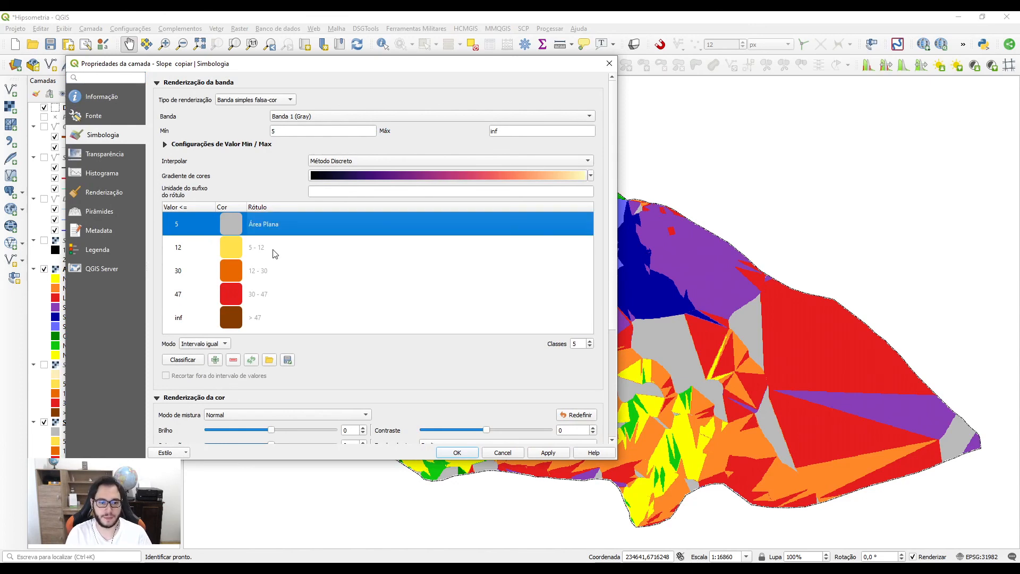
pyautogui.click(548, 452)
pyautogui.click(457, 452)
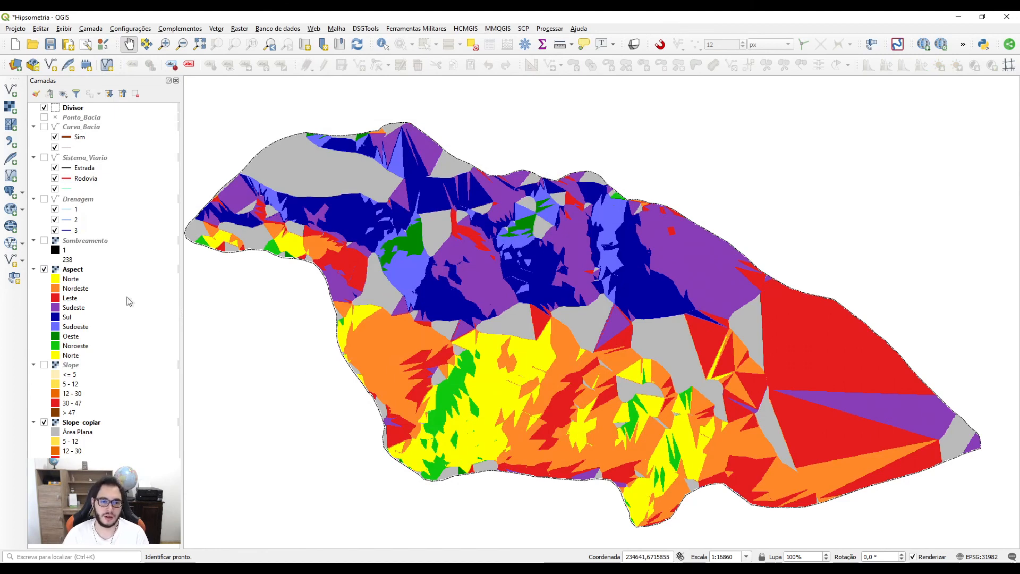
# Step: Compare the original Slope layer with the Aspect map by toggling the visibility of both layers
pyautogui.click(44, 365)
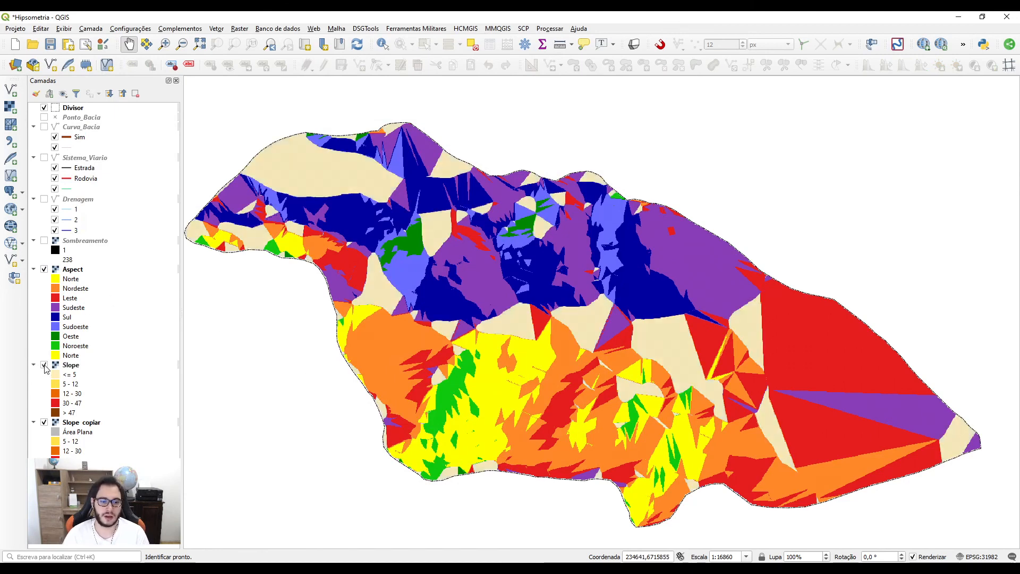
pyautogui.click(44, 269)
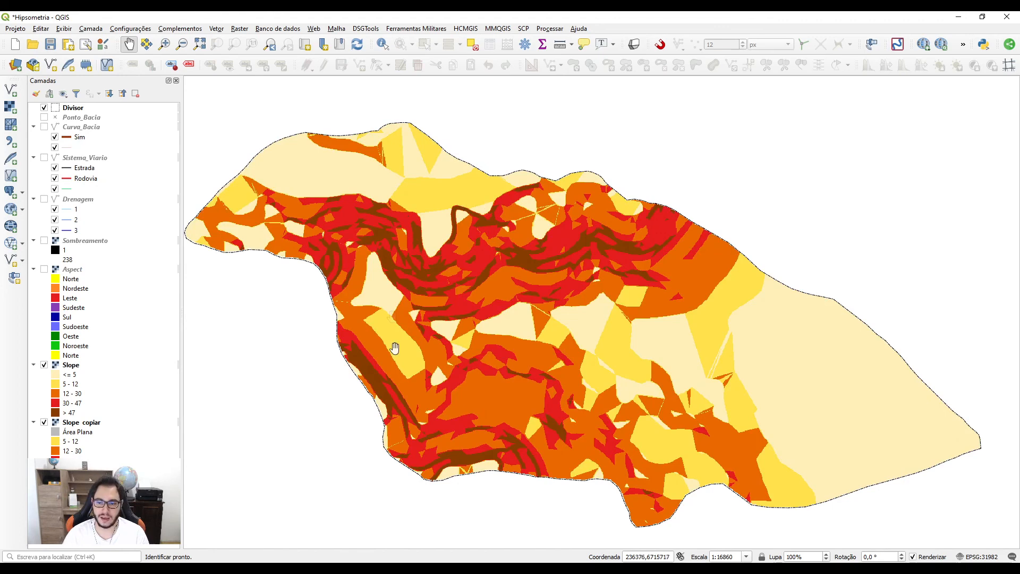
pyautogui.click(44, 269)
pyautogui.click(44, 365)
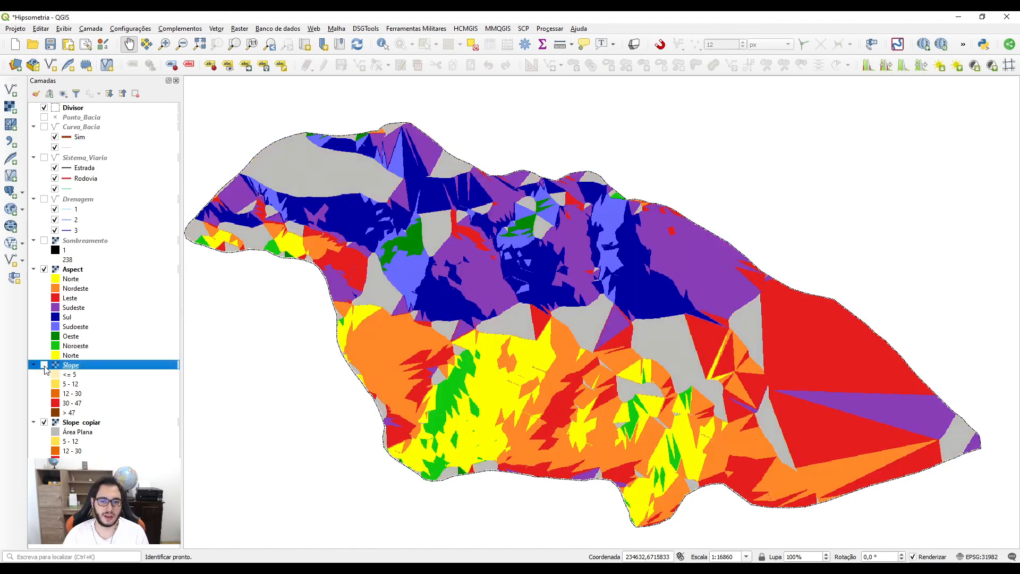
# Step: Show the Drenagem and Sistema_Viario layers and style Drenagem as a single symbol with a medium blue line
pyautogui.click(45, 200)
pyautogui.click(44, 157)
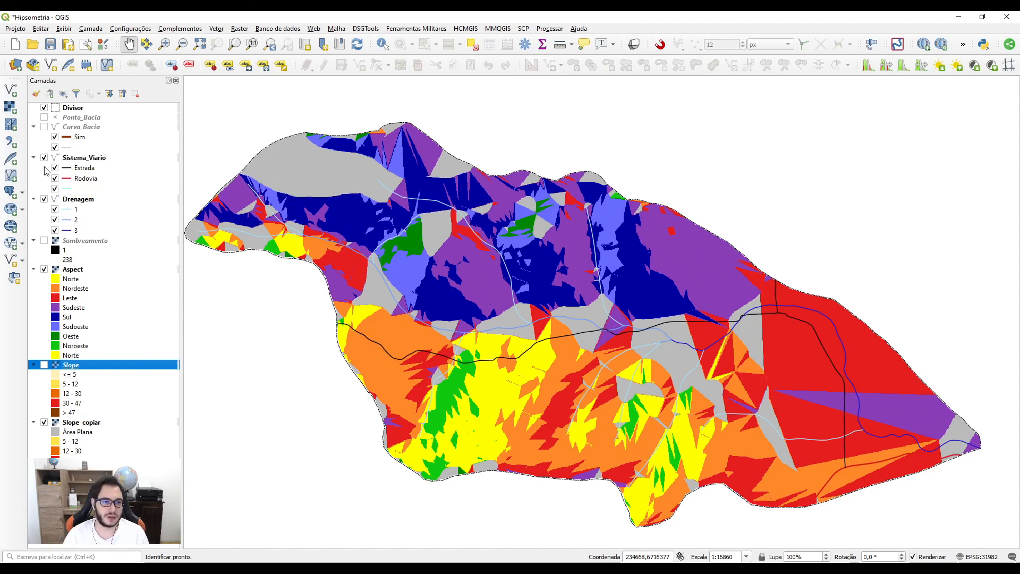
pyautogui.click(57, 201)
pyautogui.doubleClick(58, 201)
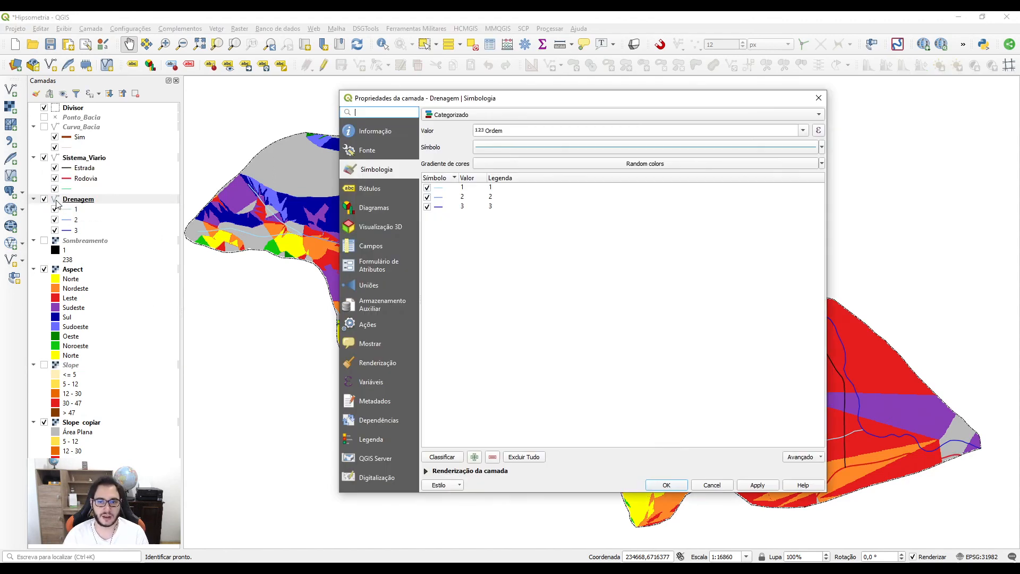
pyautogui.click(805, 132)
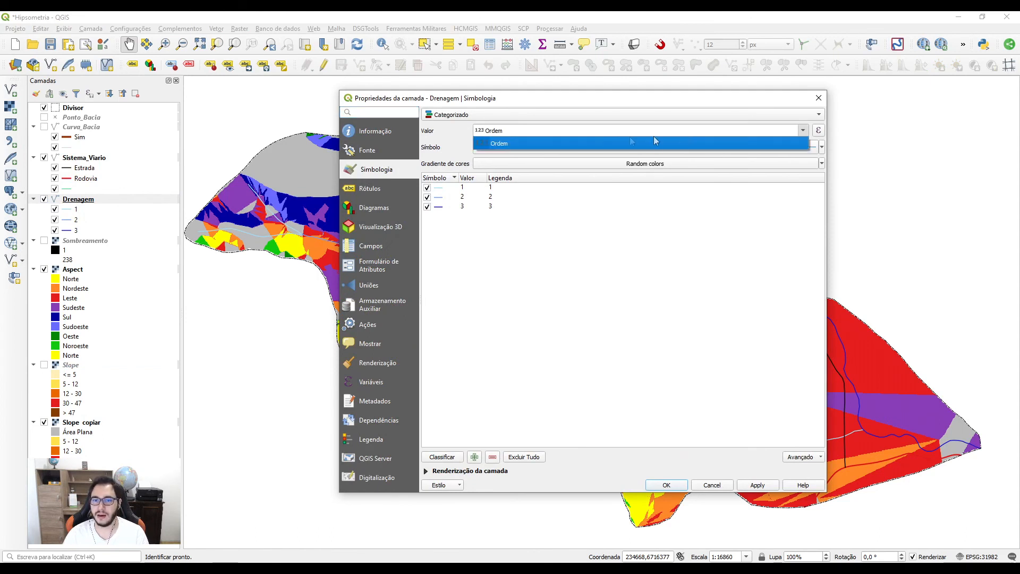
pyautogui.click(457, 114)
pyautogui.click(457, 106)
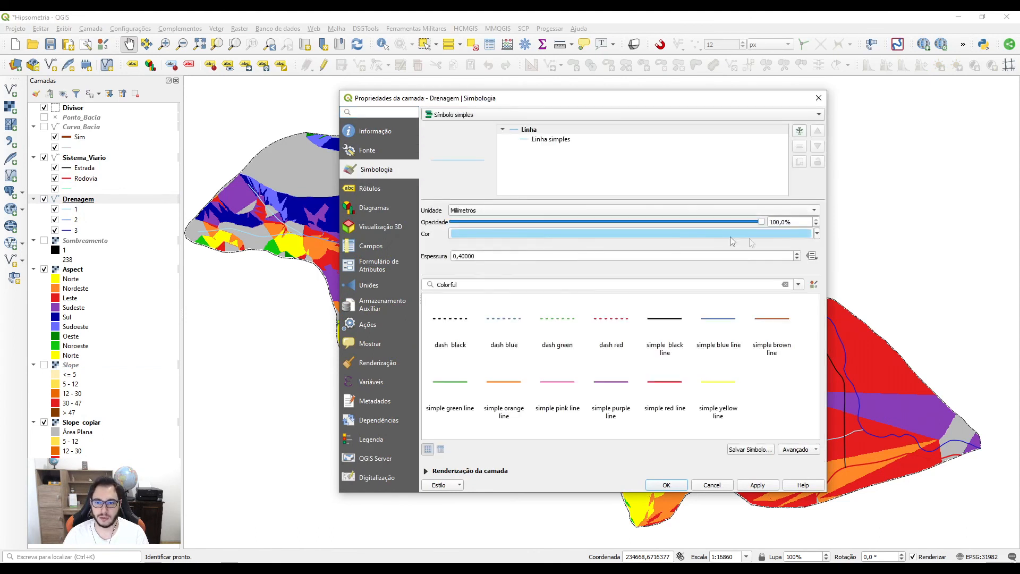
pyautogui.click(817, 233)
pyautogui.click(485, 413)
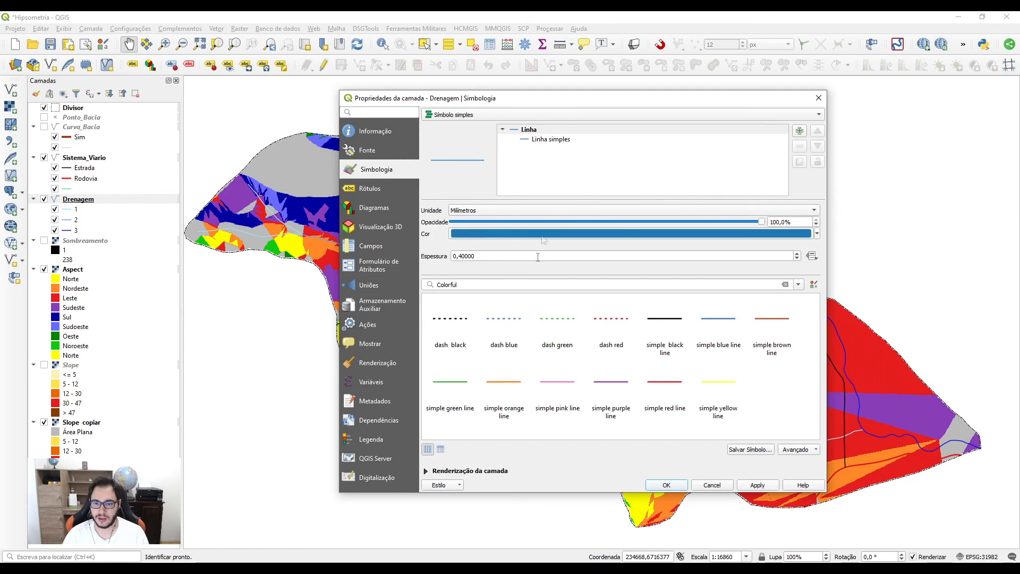
pyautogui.click(754, 485)
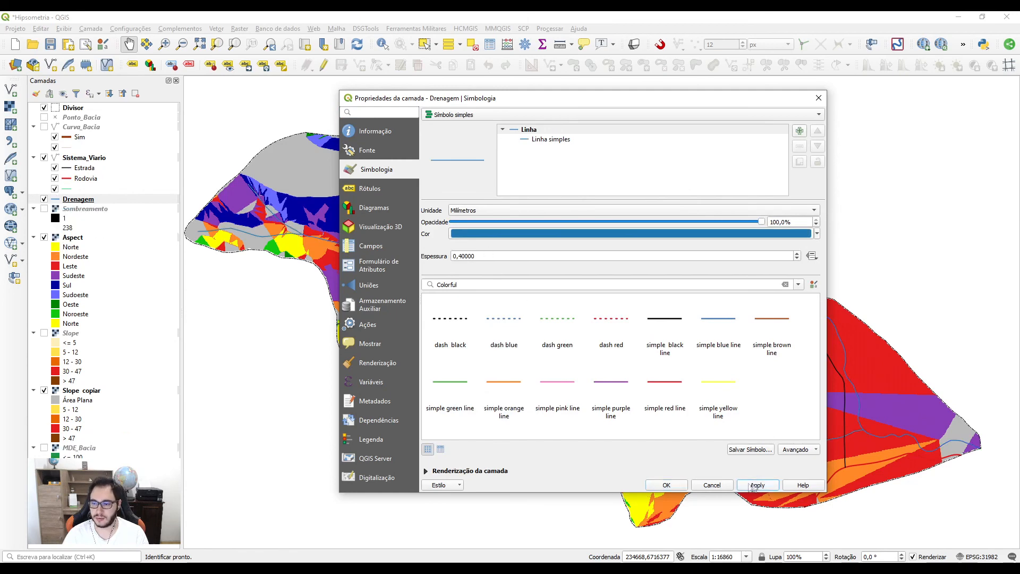
pyautogui.click(670, 486)
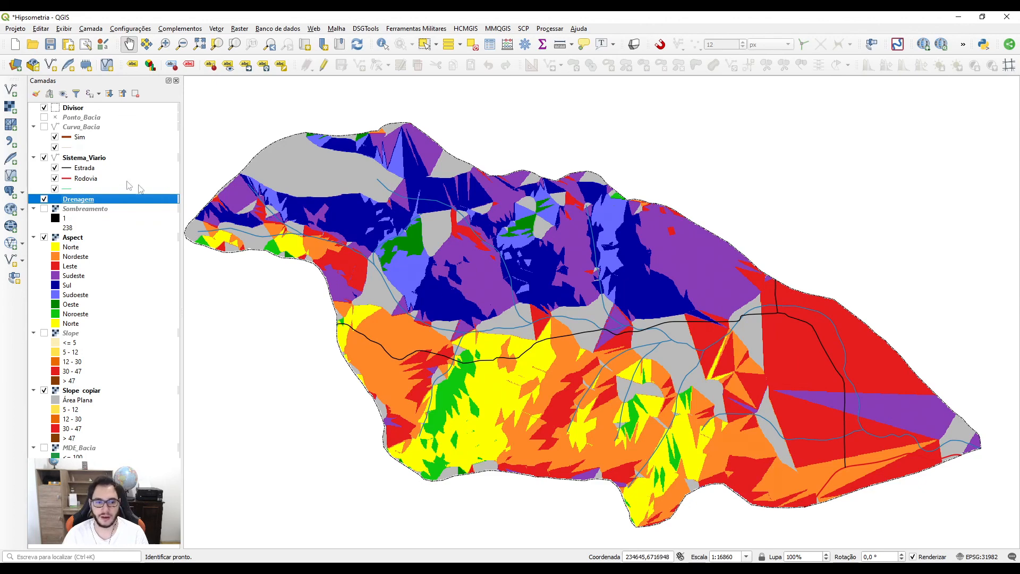
# Step: Inspect the Rodovia line symbol and compare the Slope and Aspect maps under the roads and drainage
pyautogui.doubleClick(67, 179)
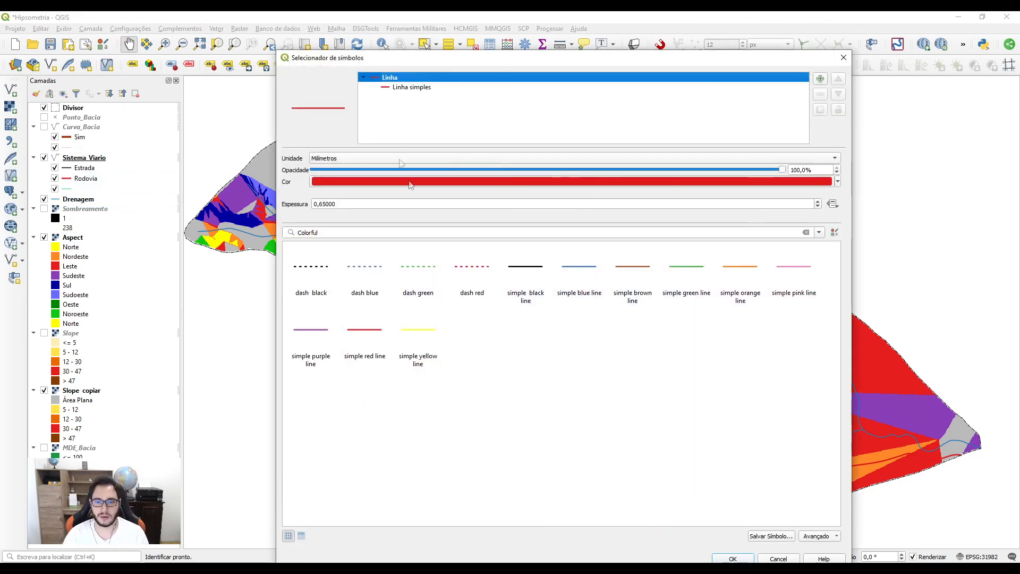
pyautogui.click(843, 58)
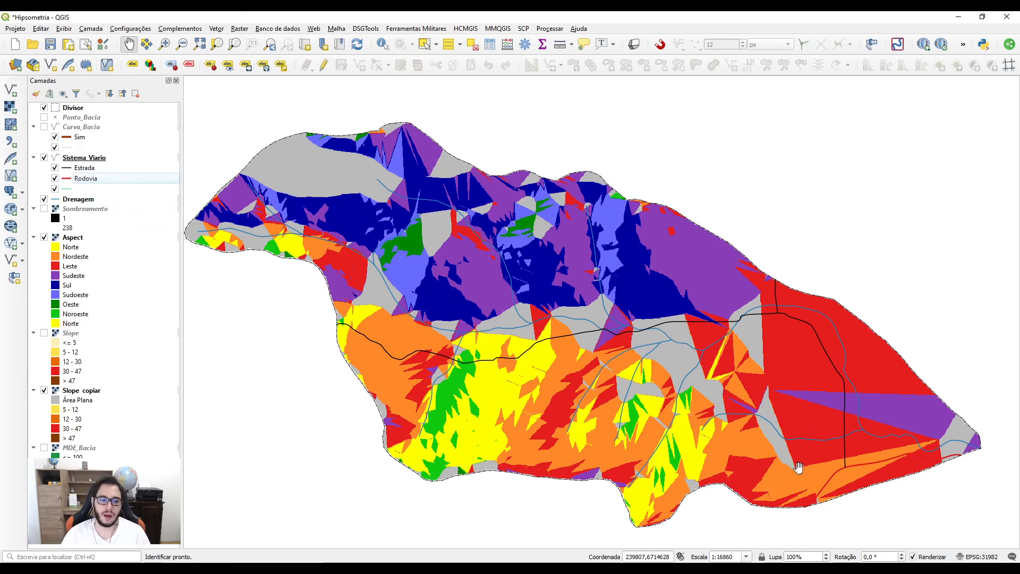
pyautogui.click(44, 333)
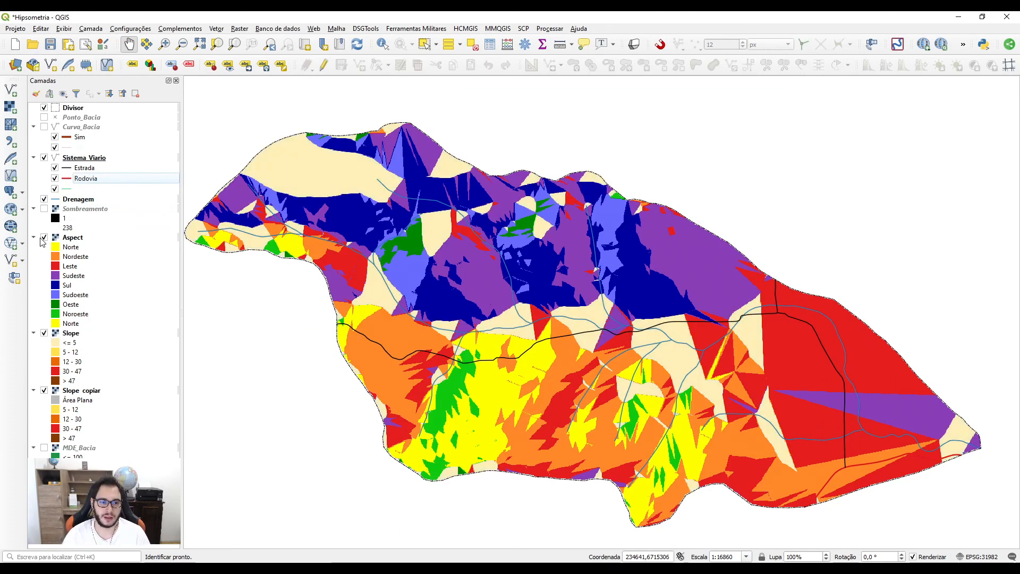
pyautogui.click(45, 237)
pyautogui.click(44, 238)
pyautogui.click(44, 332)
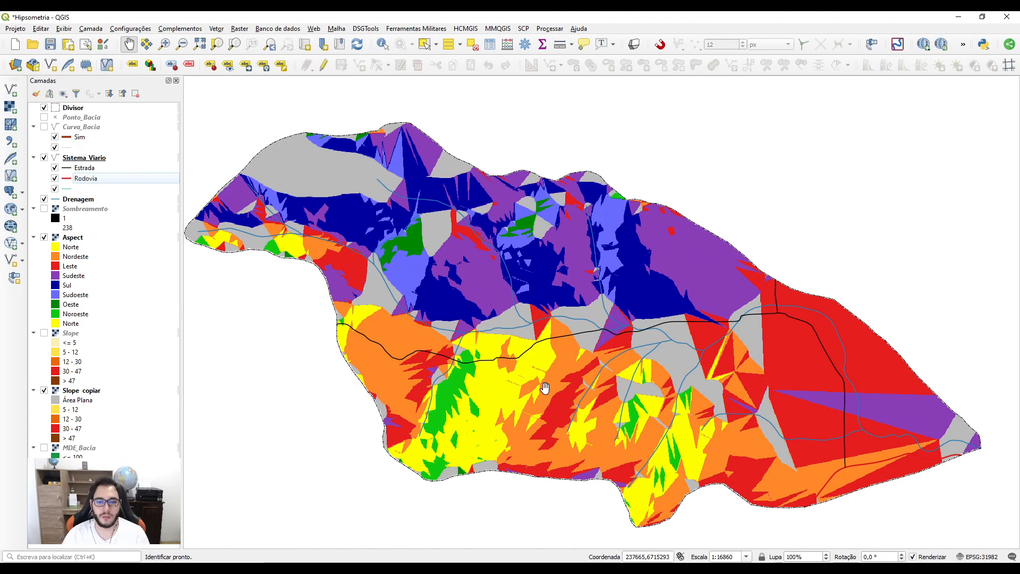
# Step: Examine the Slope map's <= 5, 5 - 12 and 12 - 30 classes with Aspect hidden, and restore the Aspect view
pyautogui.click(44, 333)
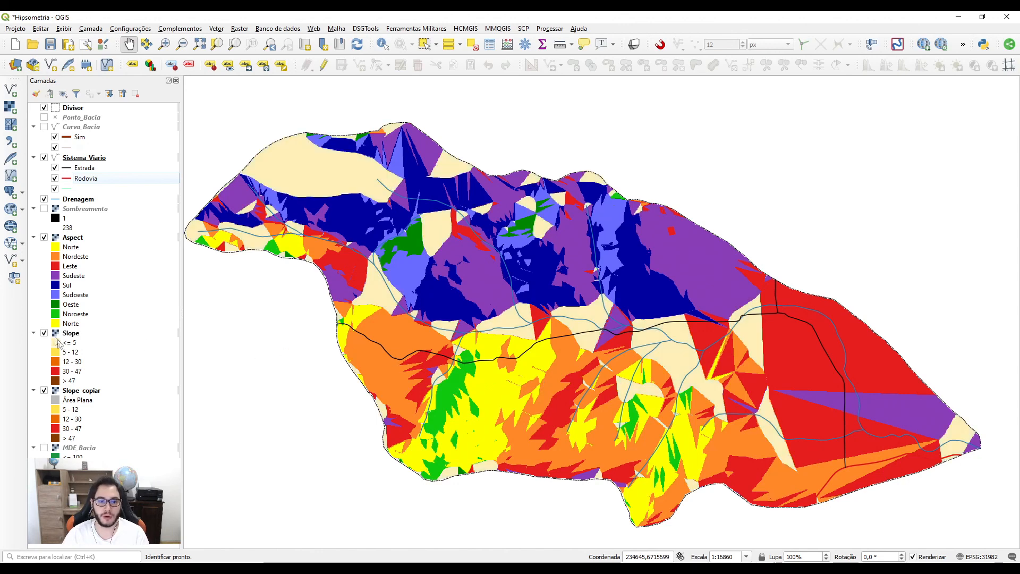
pyautogui.click(45, 238)
pyautogui.click(80, 343)
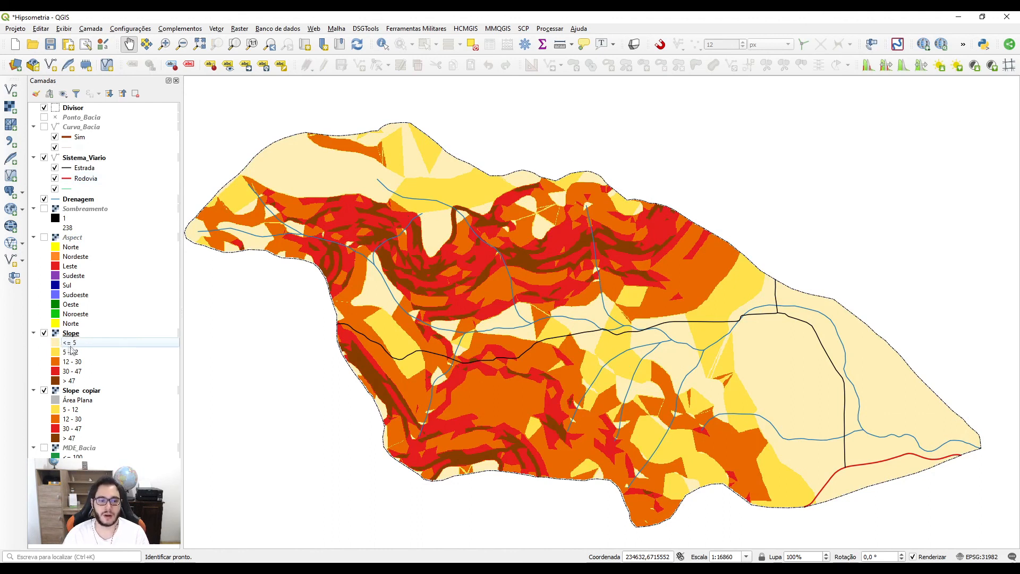
pyautogui.click(73, 353)
pyautogui.click(78, 363)
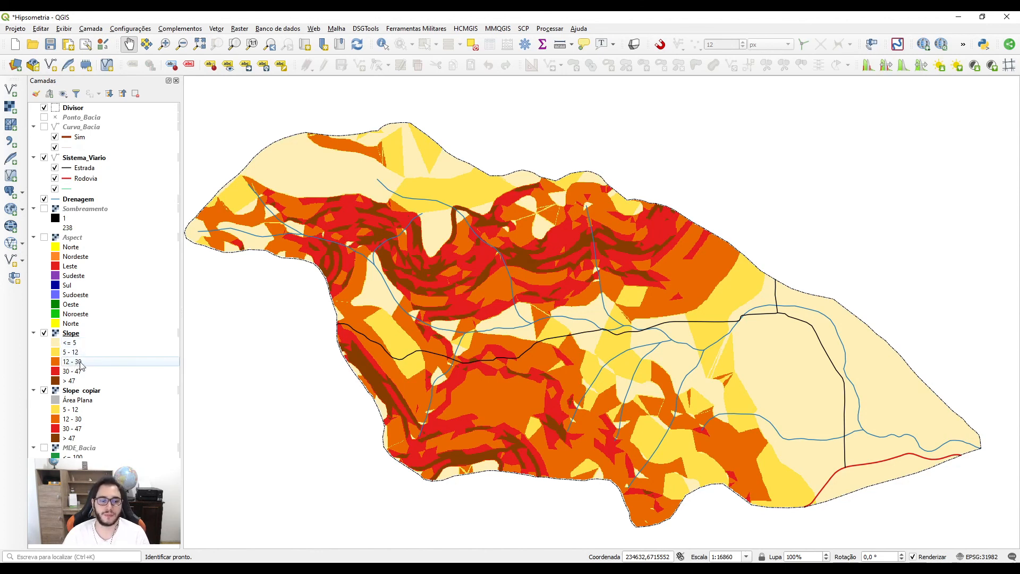
pyautogui.click(44, 237)
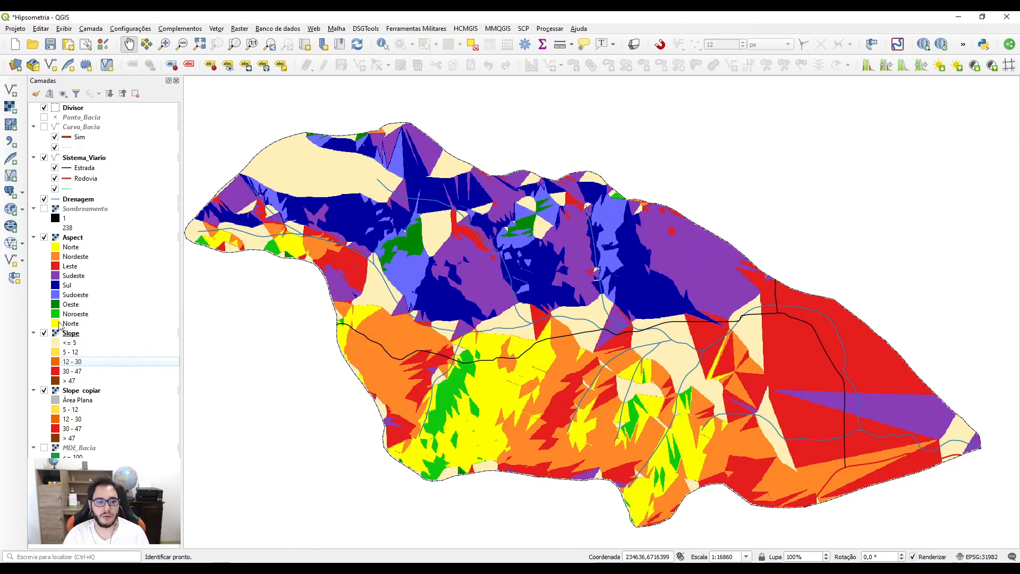
pyautogui.click(44, 333)
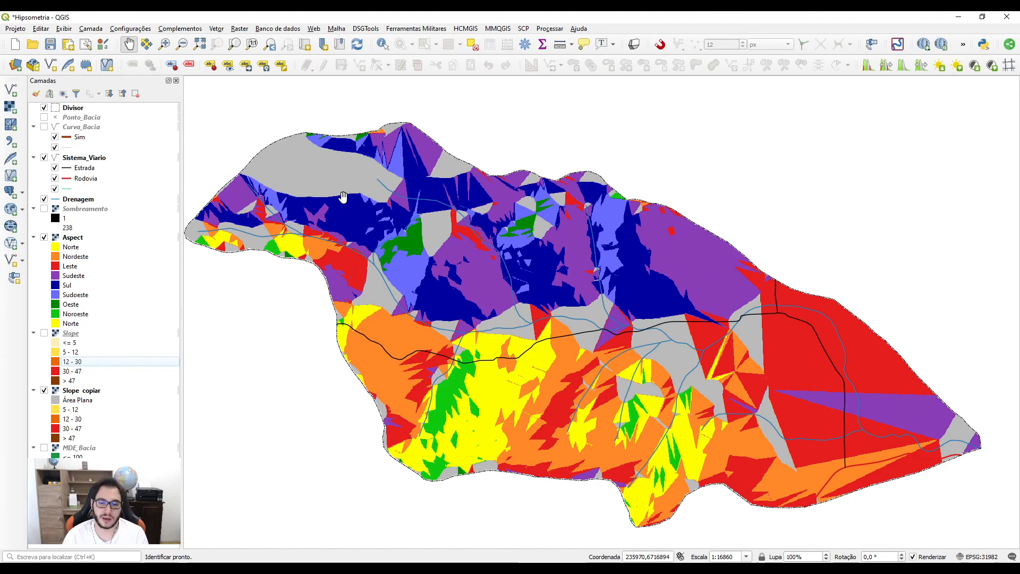
# Step: Examine the Norte, Nordeste and Sudeste classes in the Aspect layer's legend against the map
pyautogui.click(64, 248)
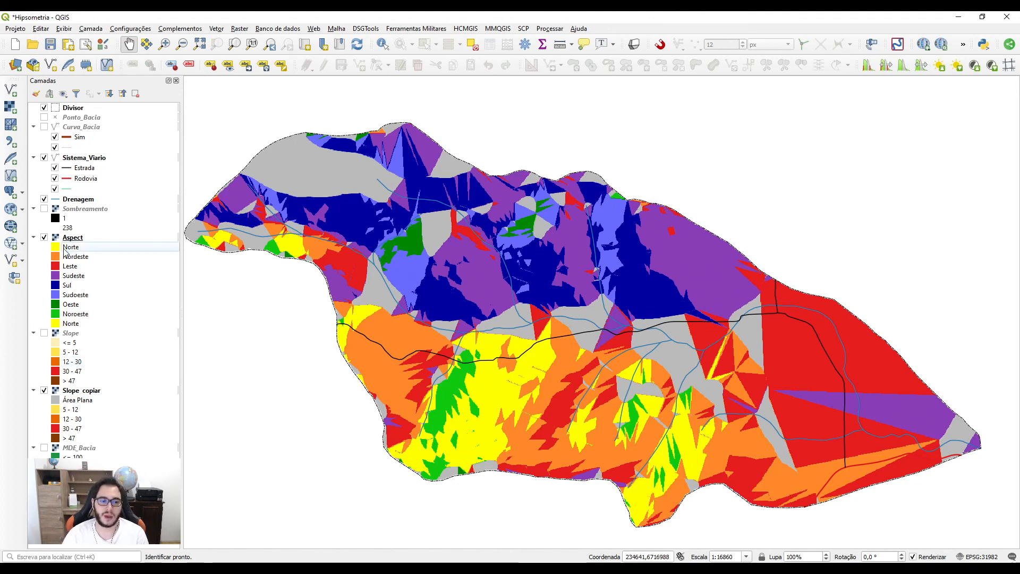
pyautogui.click(75, 258)
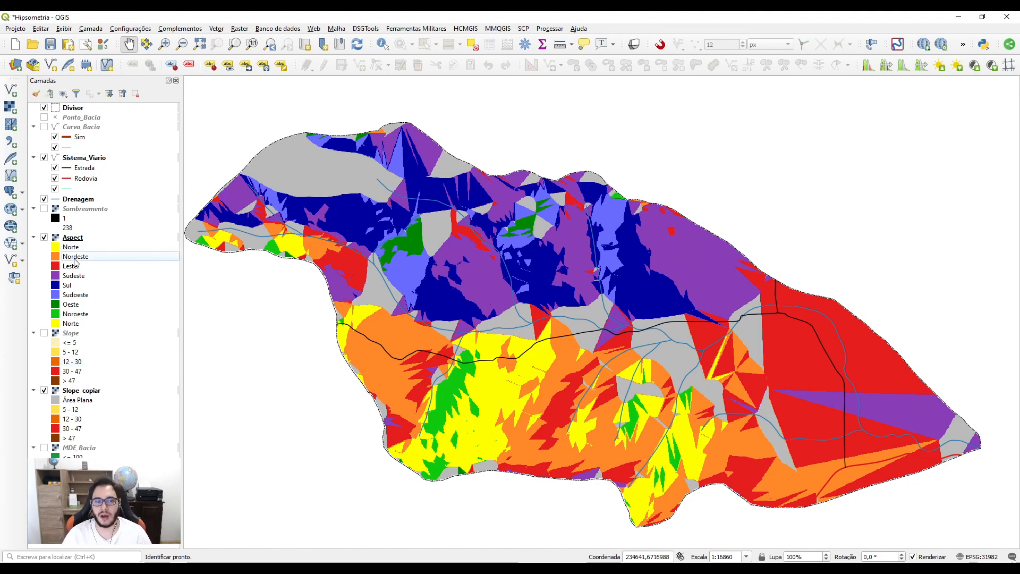
pyautogui.click(79, 277)
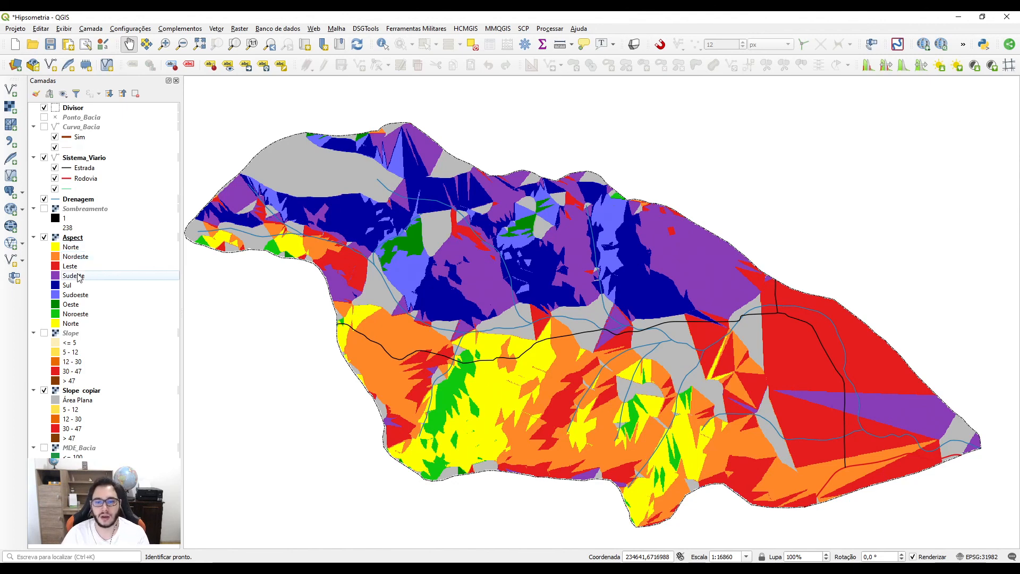